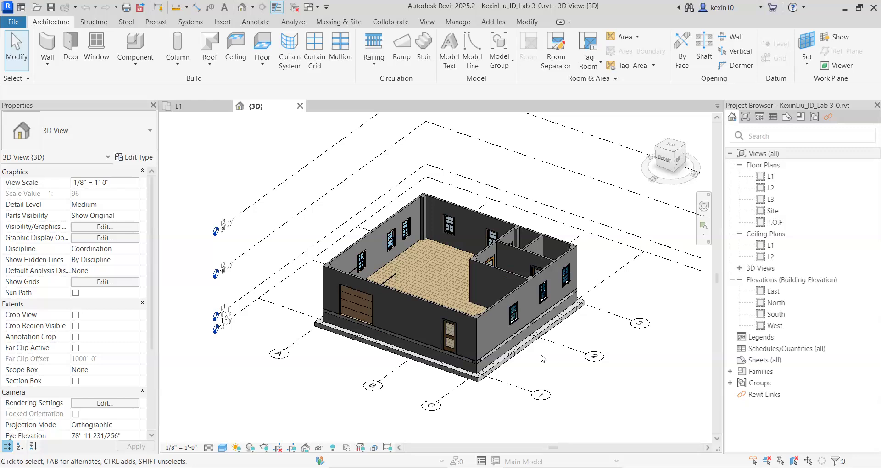
Open the L1 floor plan view.
{"action": "scroll", "coordinate": [543, 358], "scroll_direction": "up", "scroll_amount": 2}
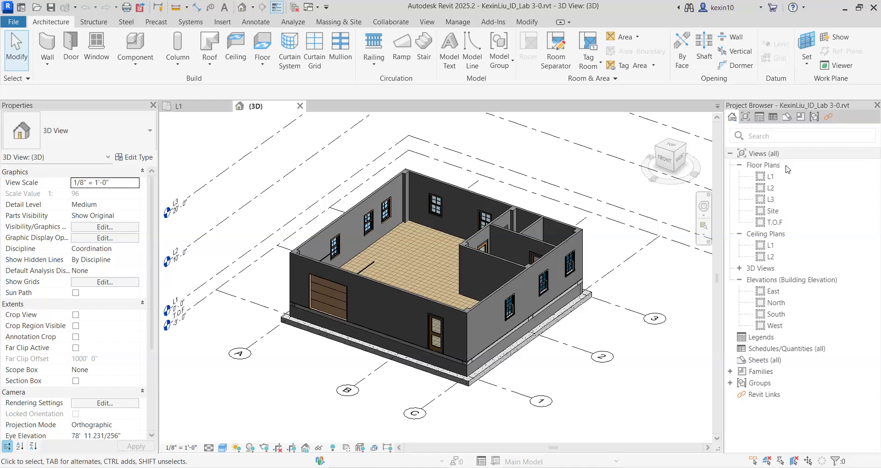
{"action": "scroll", "coordinate": [543, 358], "scroll_direction": "down", "scroll_amount": 2}
{"action": "left_click_drag", "start_coordinate": [582, 384], "coordinate": [556, 383]}
{"action": "scroll", "coordinate": [570, 385], "scroll_direction": "down", "scroll_amount": 1}
{"action": "middle_click_drag", "start_coordinate": [577, 385], "coordinate": [514, 366]}
{"action": "double_click", "coordinate": [790, 179]}
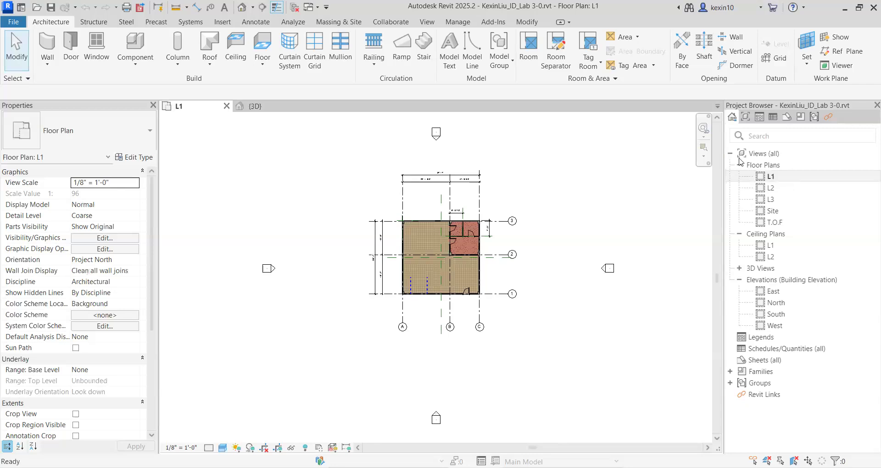
{"action": "scroll", "coordinate": [495, 276], "scroll_direction": "up", "scroll_amount": 2}
{"action": "middle_click_drag", "start_coordinate": [551, 256], "coordinate": [578, 256]}
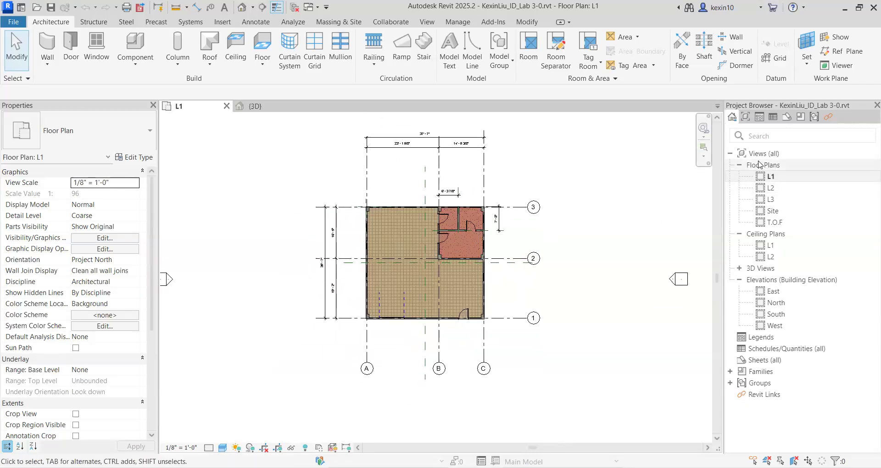
{"action": "scroll", "coordinate": [552, 340], "scroll_direction": "up", "scroll_amount": 1}
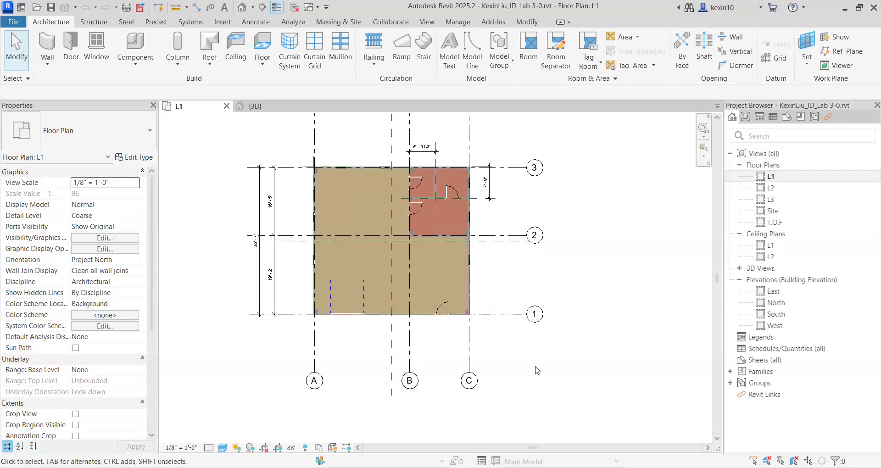
Select the whole L1 plan and filter the selection down to columns, doors, walls and windows.
{"action": "scroll", "coordinate": [541, 380], "scroll_direction": "down", "scroll_amount": 1}
{"action": "left_click_drag", "start_coordinate": [551, 389], "coordinate": [290, 189]}
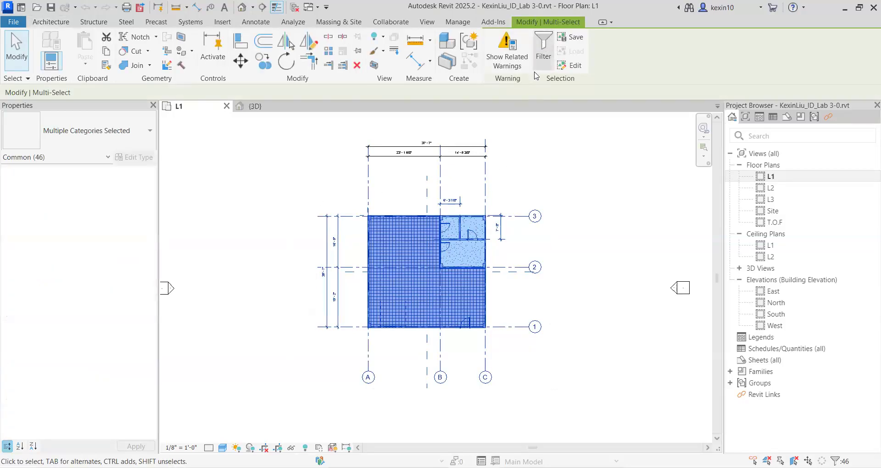
{"action": "left_click", "coordinate": [546, 57]}
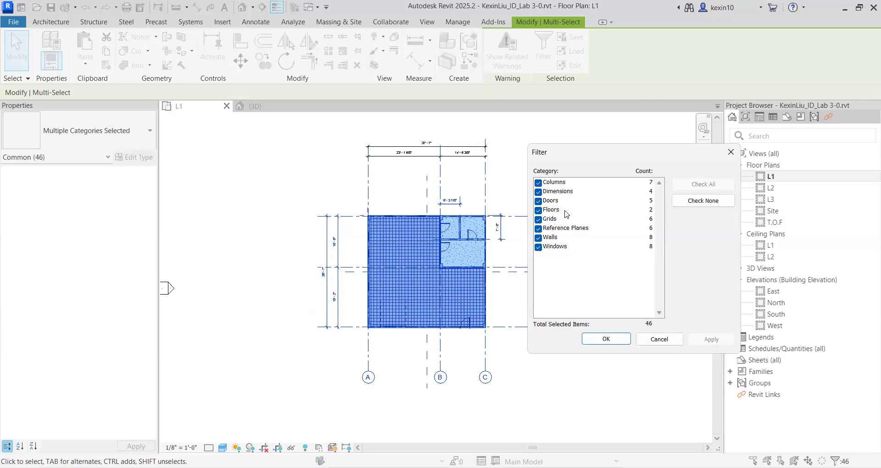
{"action": "left_click", "coordinate": [537, 192]}
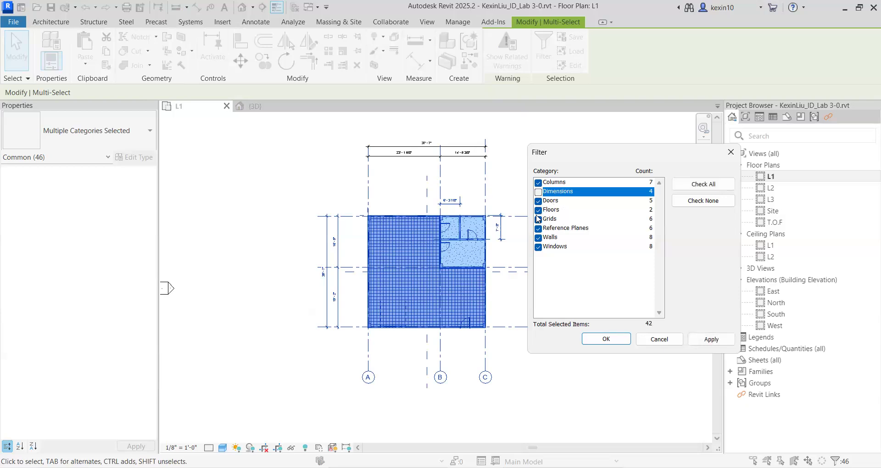
{"action": "left_click", "coordinate": [538, 211]}
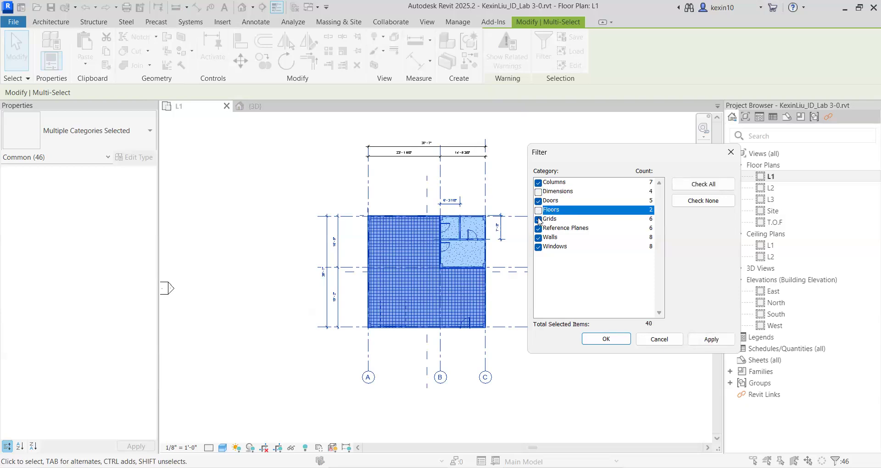
{"action": "left_click", "coordinate": [538, 219]}
{"action": "left_click", "coordinate": [538, 229]}
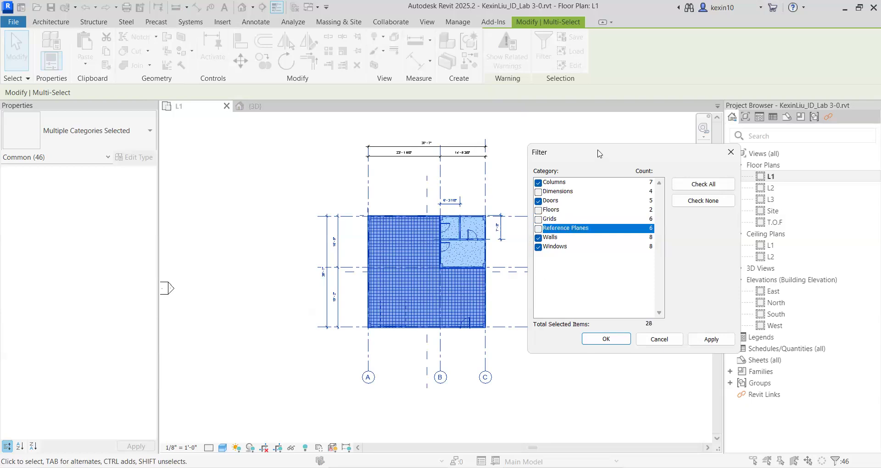
{"action": "left_click_drag", "start_coordinate": [599, 153], "coordinate": [609, 164]}
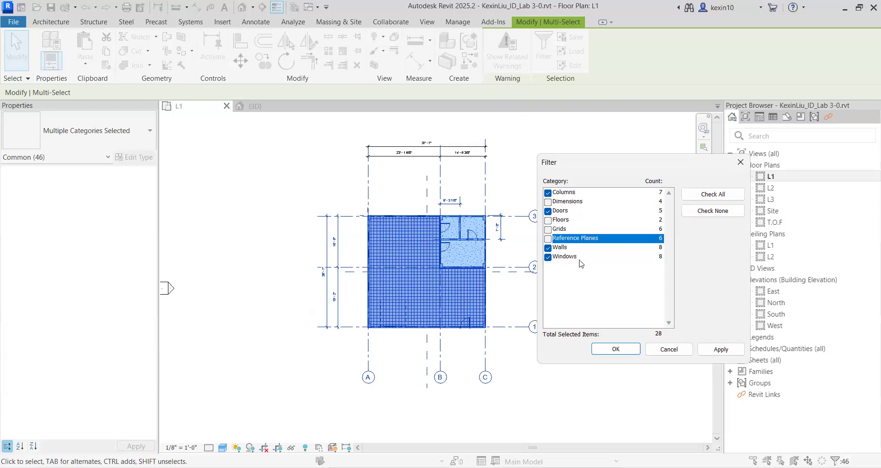
{"action": "left_click", "coordinate": [602, 354]}
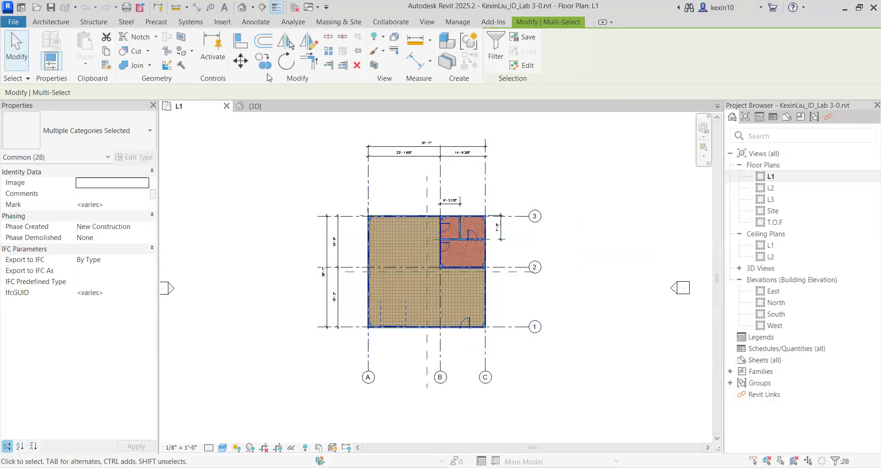
Copy the selected elements to the clipboard and paste them aligned to level L2.
{"action": "left_click", "coordinate": [106, 54]}
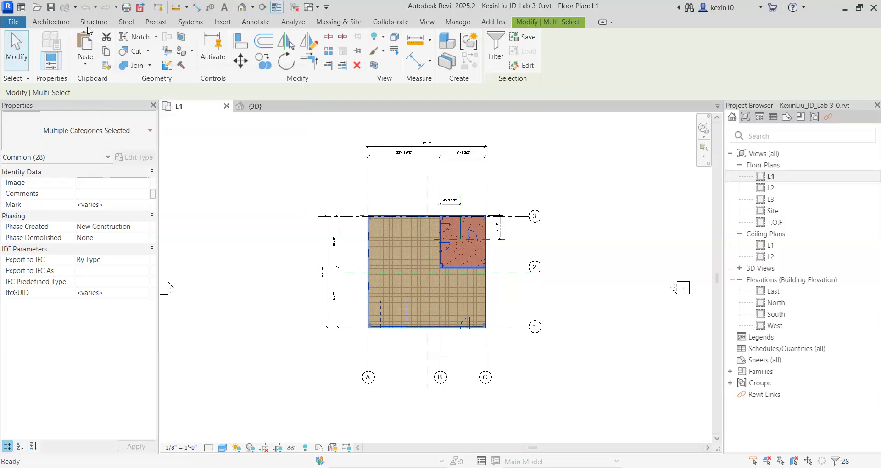
{"action": "left_click", "coordinate": [85, 65]}
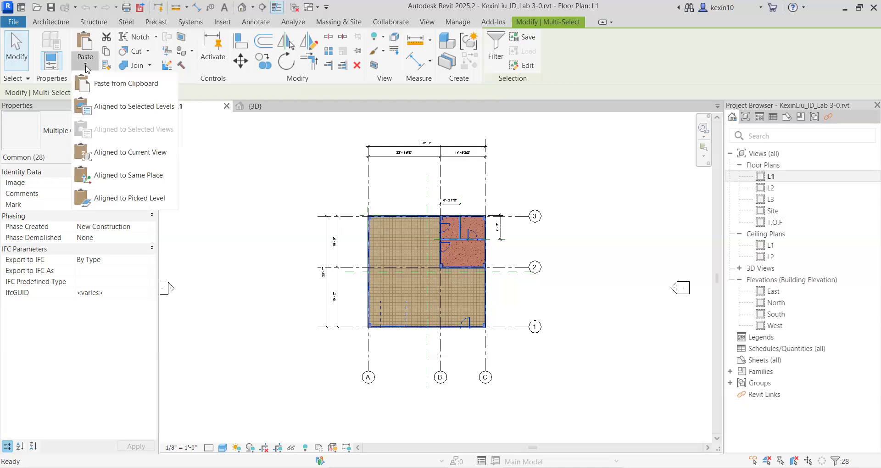
{"action": "left_click", "coordinate": [123, 113]}
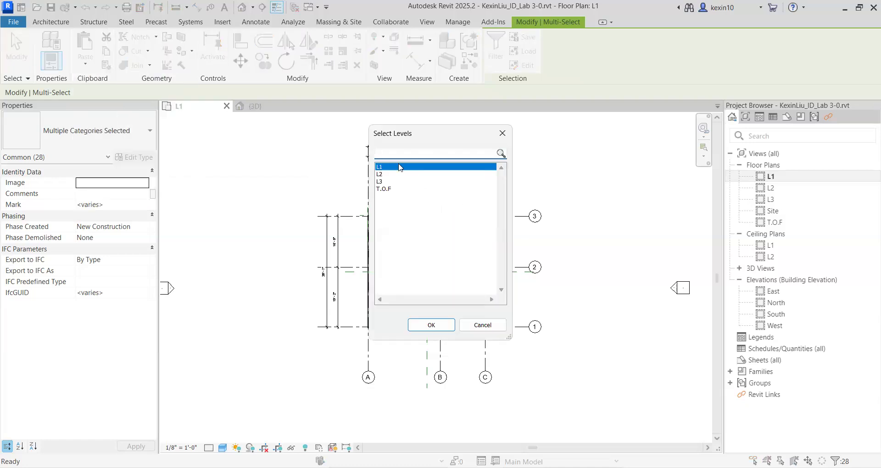
{"action": "left_click", "coordinate": [413, 174]}
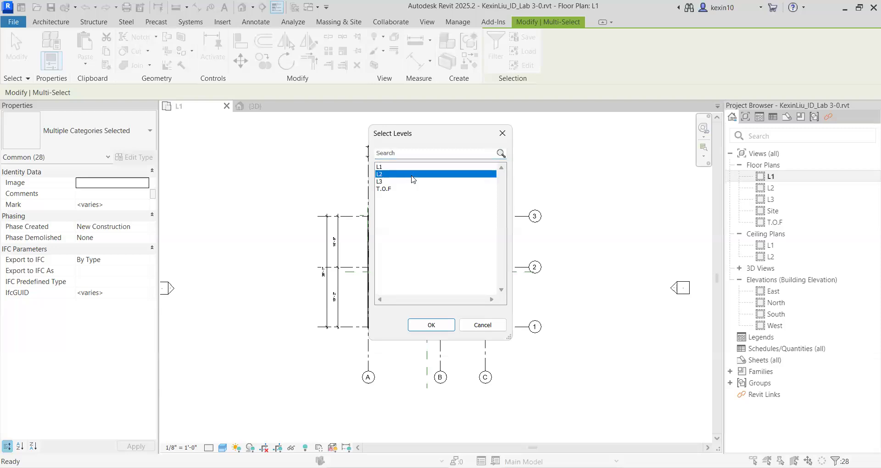
{"action": "left_click", "coordinate": [426, 327]}
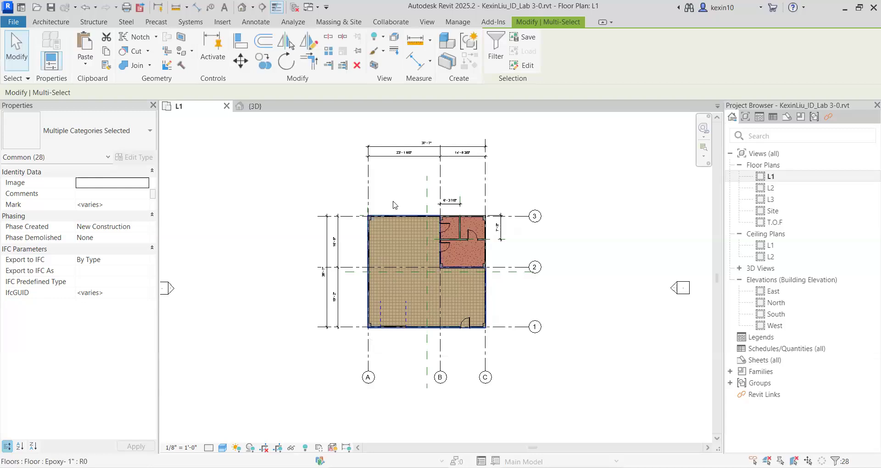
Open the 3D view and examine the pasted second storey from the front.
{"action": "left_click", "coordinate": [242, 8]}
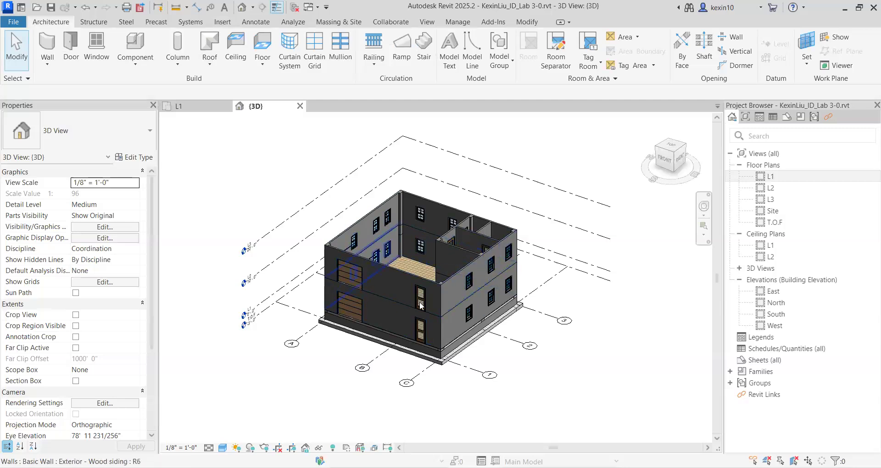
{"action": "scroll", "coordinate": [406, 301], "scroll_direction": "up", "scroll_amount": 5}
{"action": "scroll", "coordinate": [425, 318], "scroll_direction": "down", "scroll_amount": 5}
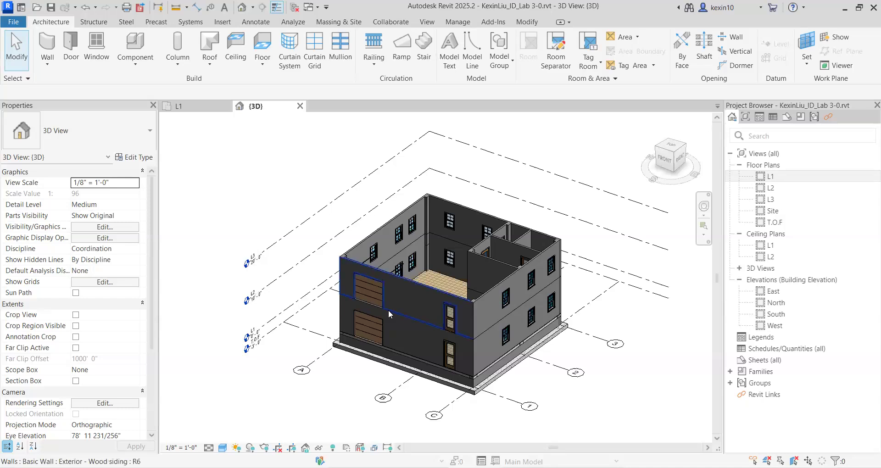
{"action": "middle_click_drag", "start_coordinate": [418, 317], "coordinate": [476, 283], "text": "shift"}
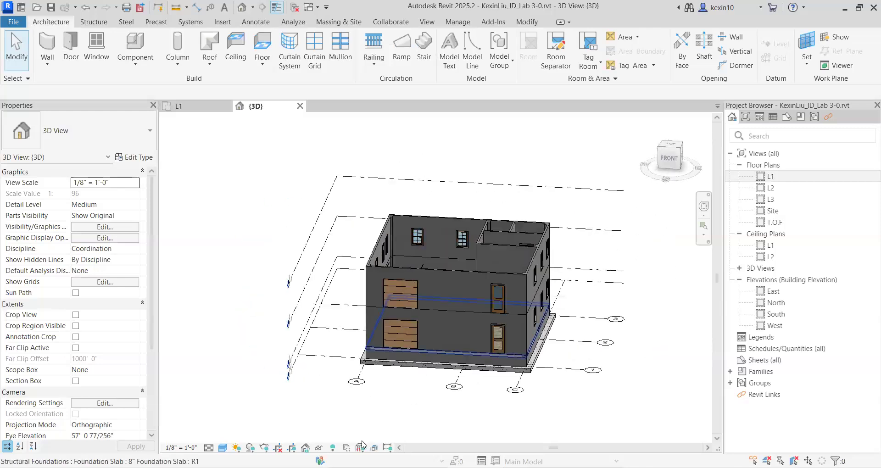
Switch to the PowerPoint lab slides, read slide 7 on creating the second-floor structural floor, and return to Revit.
{"action": "key", "text": "alt+Tab"}
{"action": "scroll", "coordinate": [93, 350], "scroll_direction": "down", "scroll_amount": 3}
{"action": "left_click", "coordinate": [90, 301]}
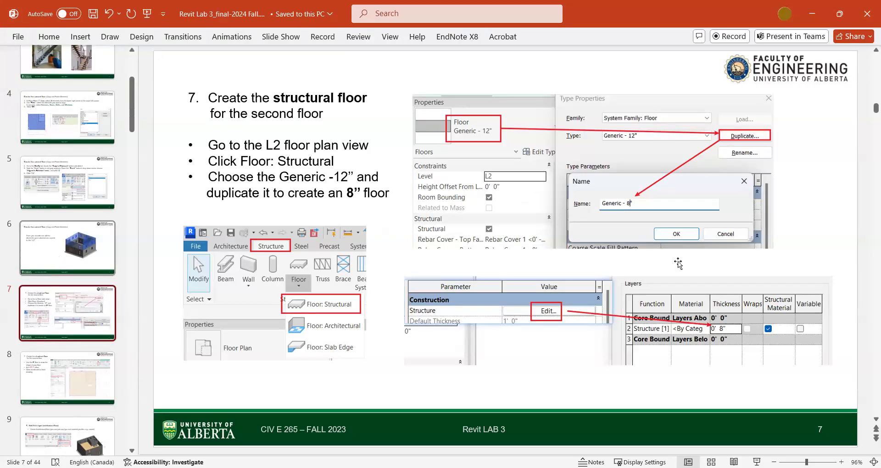
{"action": "key", "text": "Up"}
{"action": "left_click", "coordinate": [113, 315]}
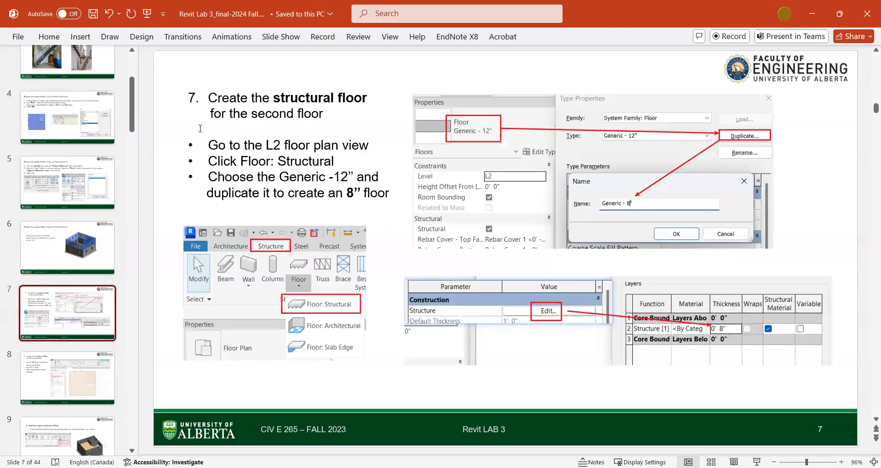
{"action": "left_click", "coordinate": [809, 18]}
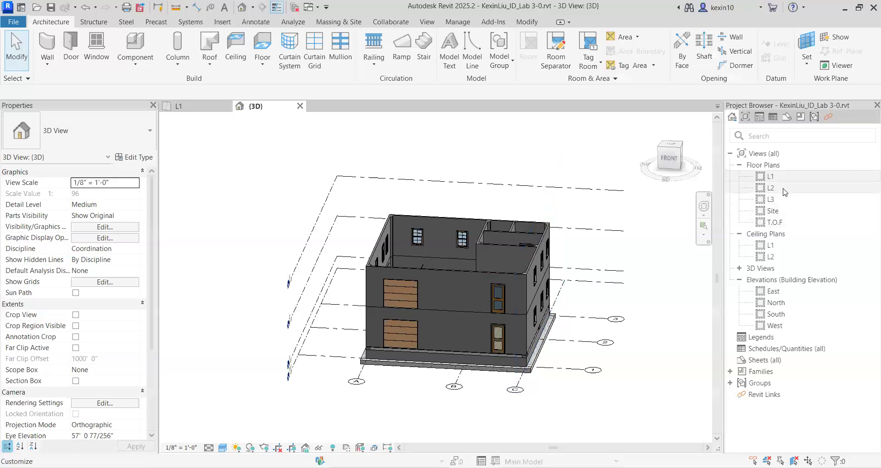
Open the L2 floor plan and start a structural floor using the Generic - 12" type.
{"action": "double_click", "coordinate": [784, 189]}
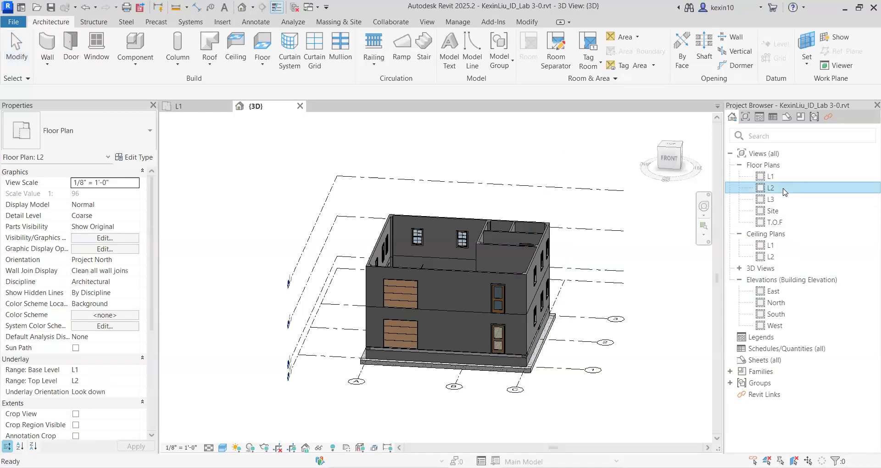
{"action": "scroll", "coordinate": [463, 249], "scroll_direction": "up", "scroll_amount": 2}
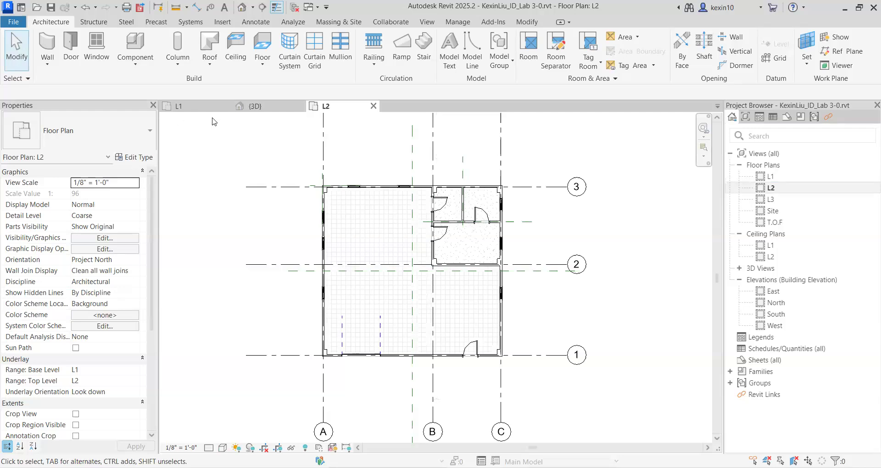
{"action": "left_click", "coordinate": [96, 24]}
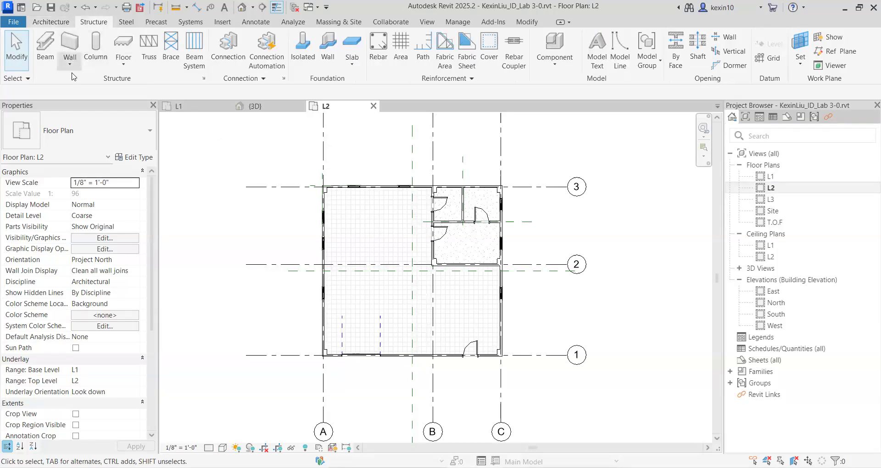
{"action": "left_click", "coordinate": [123, 64]}
{"action": "left_click", "coordinate": [141, 86]}
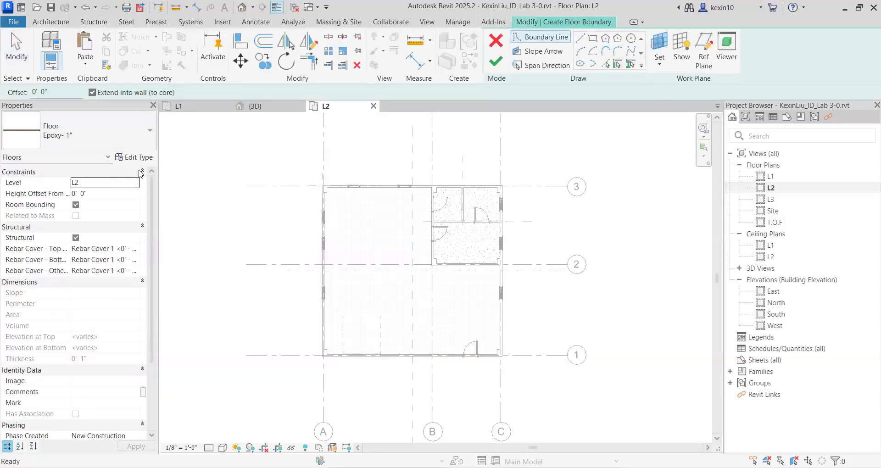
{"action": "left_click", "coordinate": [147, 145]}
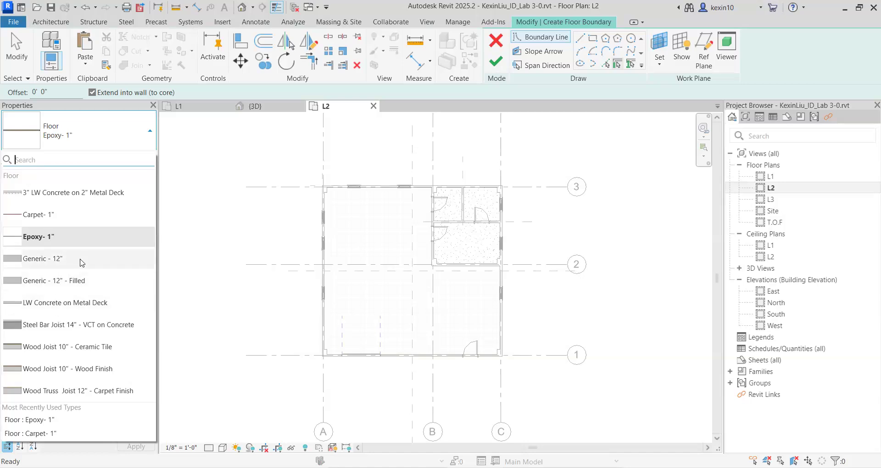
{"action": "left_click", "coordinate": [82, 260]}
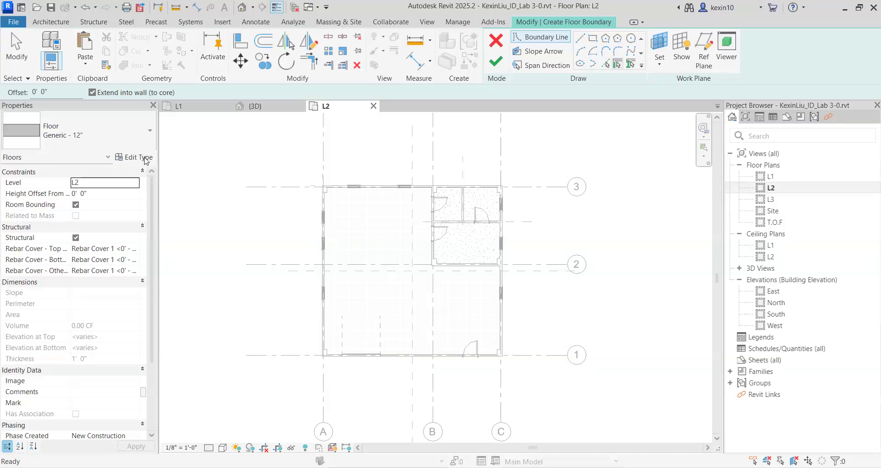
Duplicate the floor type as Generic - 8" and set its structure layer thickness to 0' 8".
{"action": "left_click", "coordinate": [145, 158]}
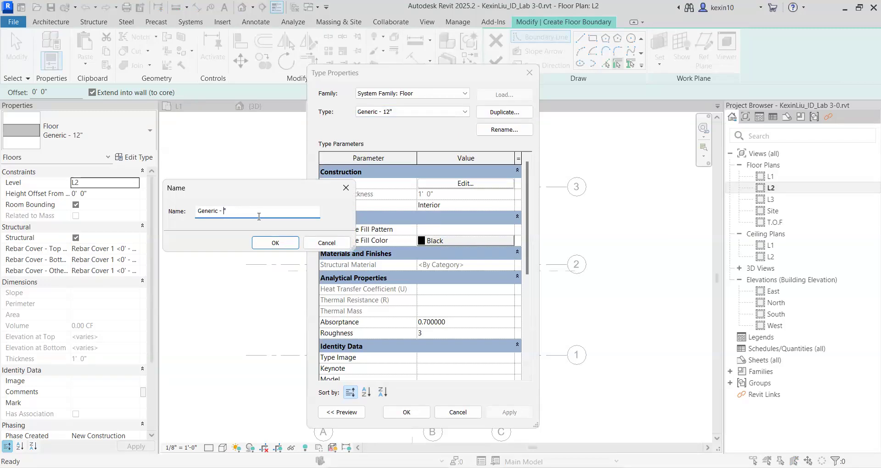
{"action": "left_click", "coordinate": [287, 242]}
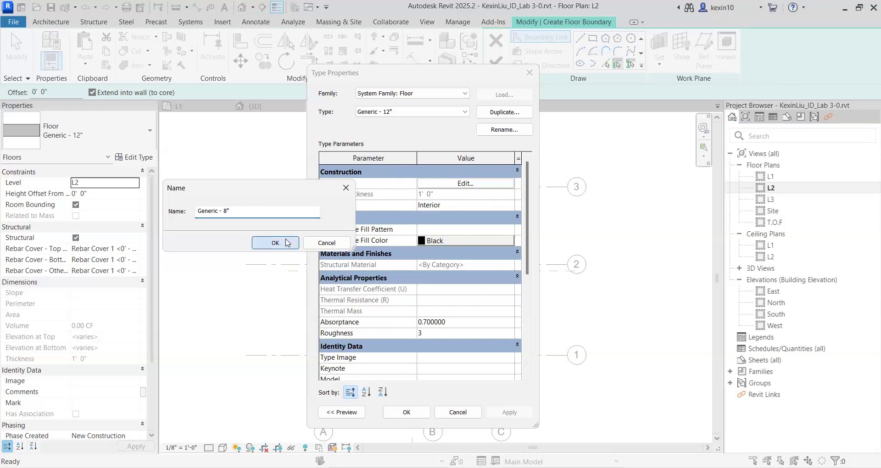
{"action": "left_click", "coordinate": [450, 185]}
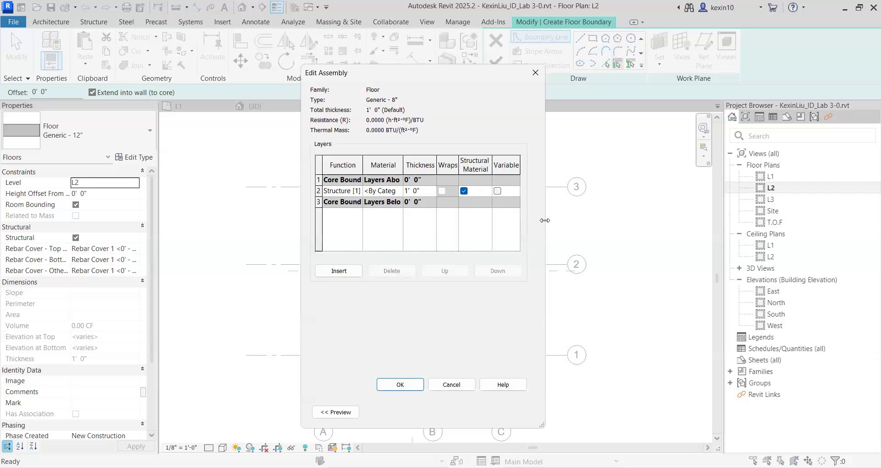
{"action": "left_click_drag", "start_coordinate": [544, 220], "coordinate": [679, 220]}
{"action": "key", "text": "BackSpace"}
{"action": "type", "text": "0"}
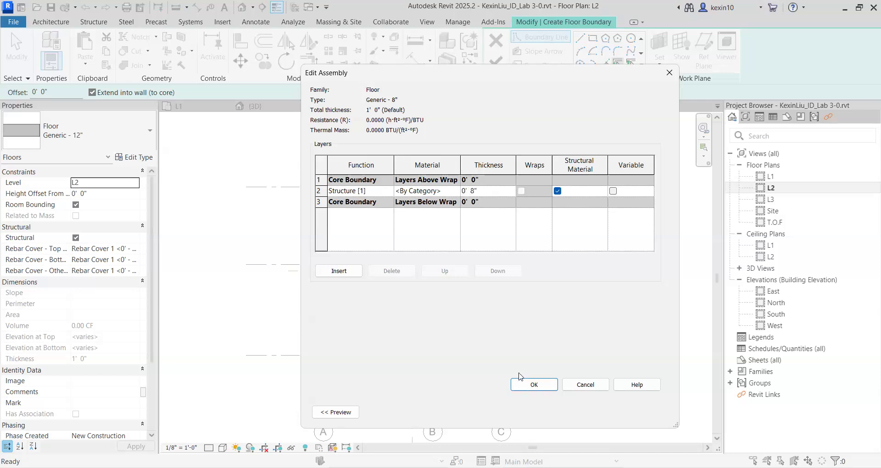
{"action": "left_click", "coordinate": [532, 387]}
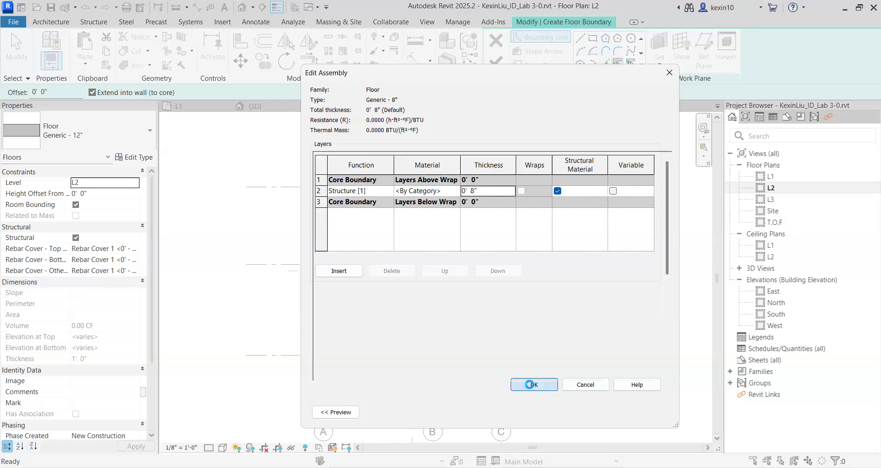
{"action": "left_click", "coordinate": [474, 413]}
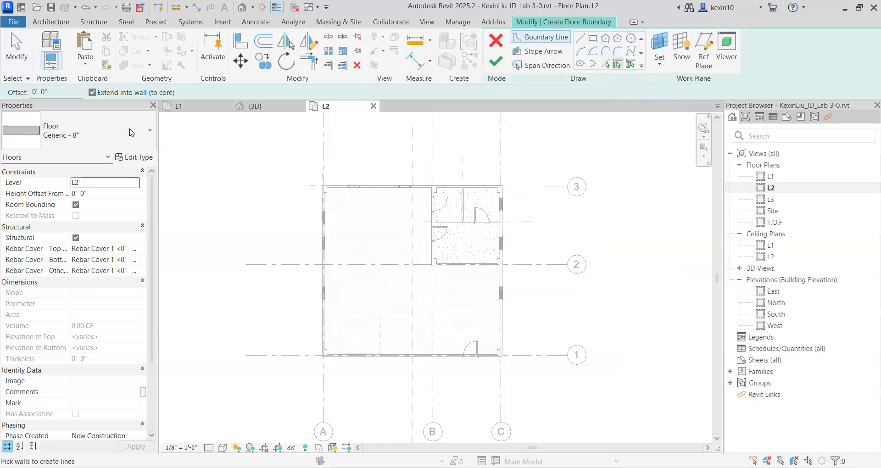
Sketch a rectangular floor boundary on L2 along the outer wall faces, from the corner at grids A/3 to C/1.
{"action": "left_click", "coordinate": [593, 39]}
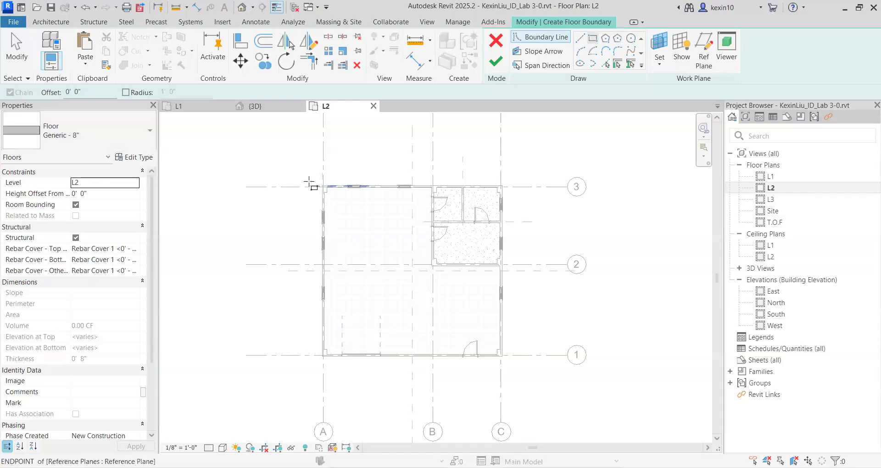
{"action": "scroll", "coordinate": [312, 185], "scroll_direction": "up", "scroll_amount": 5}
{"action": "scroll", "coordinate": [396, 224], "scroll_direction": "up", "scroll_amount": 4}
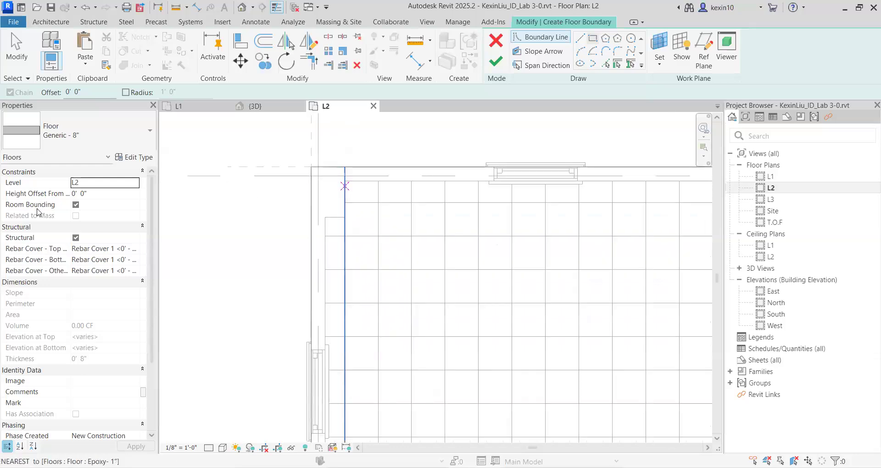
{"action": "left_click", "coordinate": [311, 167]}
{"action": "scroll", "coordinate": [315, 173], "scroll_direction": "down", "scroll_amount": 2}
{"action": "scroll", "coordinate": [334, 193], "scroll_direction": "down", "scroll_amount": 5}
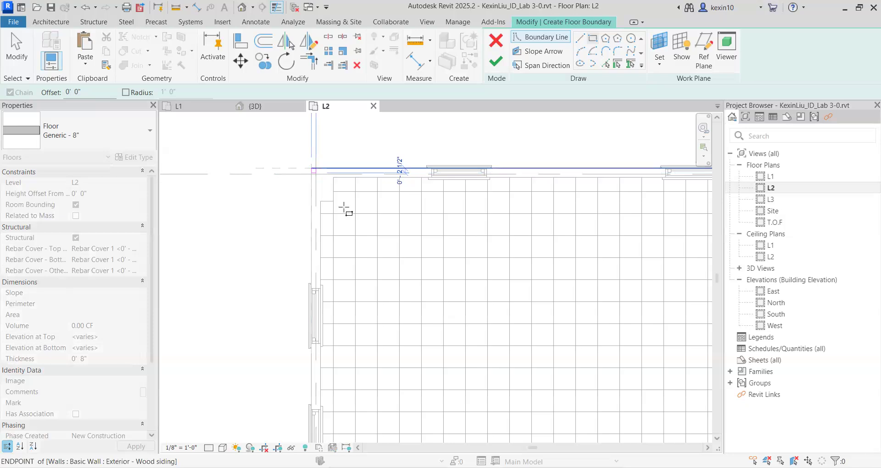
{"action": "middle_click_drag", "start_coordinate": [359, 231], "coordinate": [326, 178]}
{"action": "scroll", "coordinate": [426, 289], "scroll_direction": "up", "scroll_amount": 6}
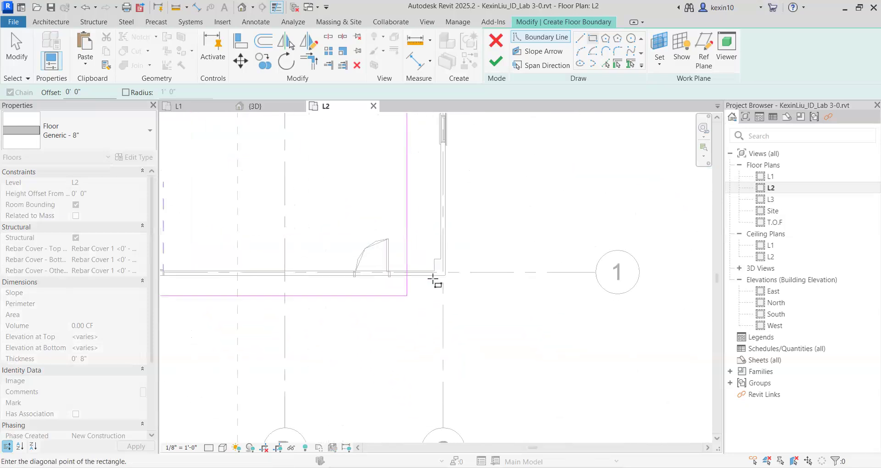
{"action": "left_click", "coordinate": [456, 274]}
{"action": "scroll", "coordinate": [454, 275], "scroll_direction": "down", "scroll_amount": 4}
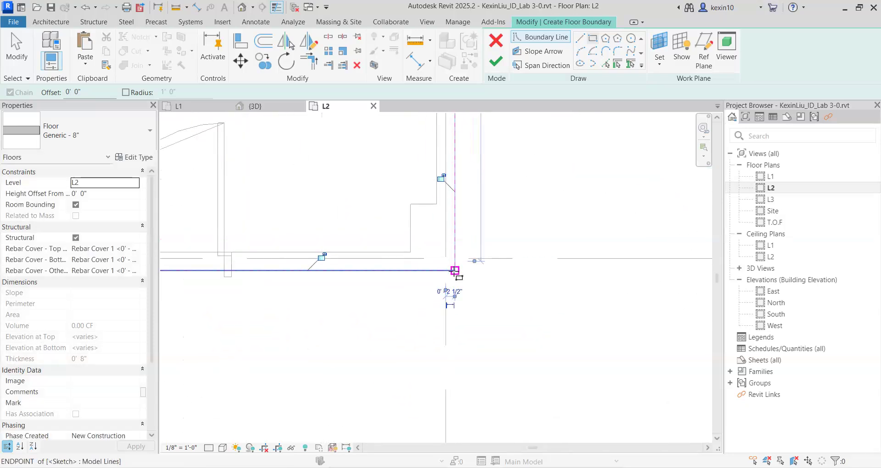
{"action": "middle_click_drag", "start_coordinate": [364, 179], "coordinate": [431, 257]}
{"action": "scroll", "coordinate": [436, 263], "scroll_direction": "down", "scroll_amount": 3}
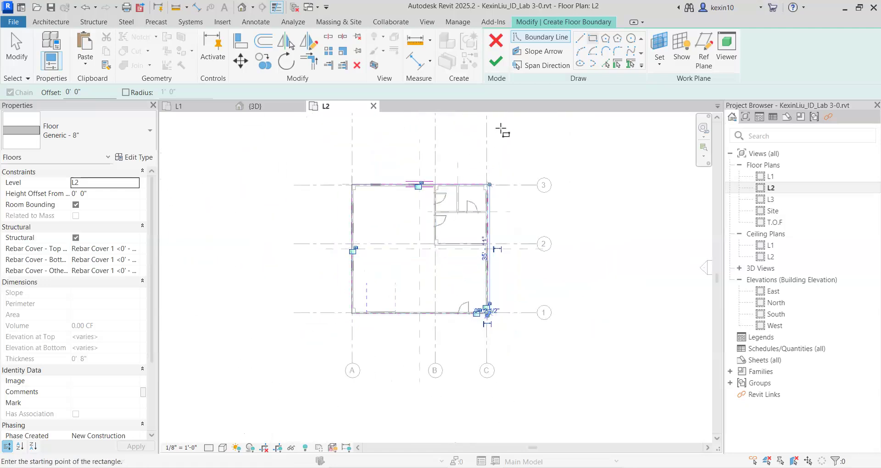
Finish the 8" structural floor sketch and attach the walls that reach L2 to the floor's bottom.
{"action": "scroll", "coordinate": [502, 129], "scroll_direction": "up", "scroll_amount": 4}
{"action": "left_click", "coordinate": [497, 64]}
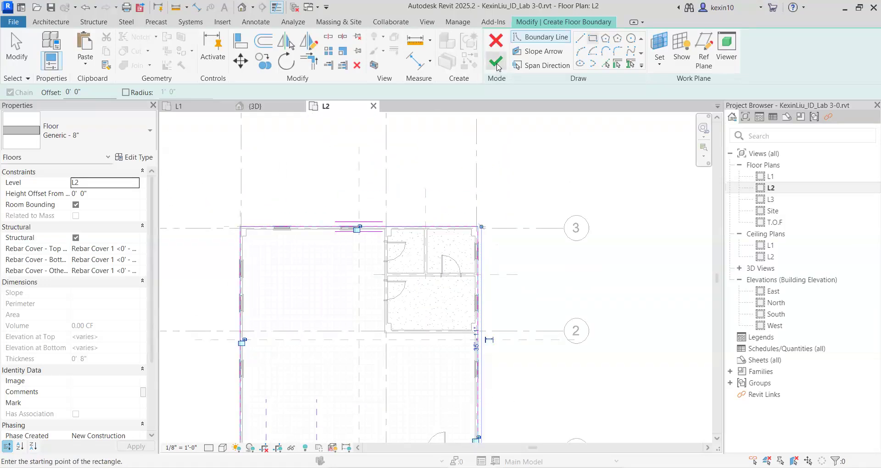
{"action": "left_click", "coordinate": [497, 64]}
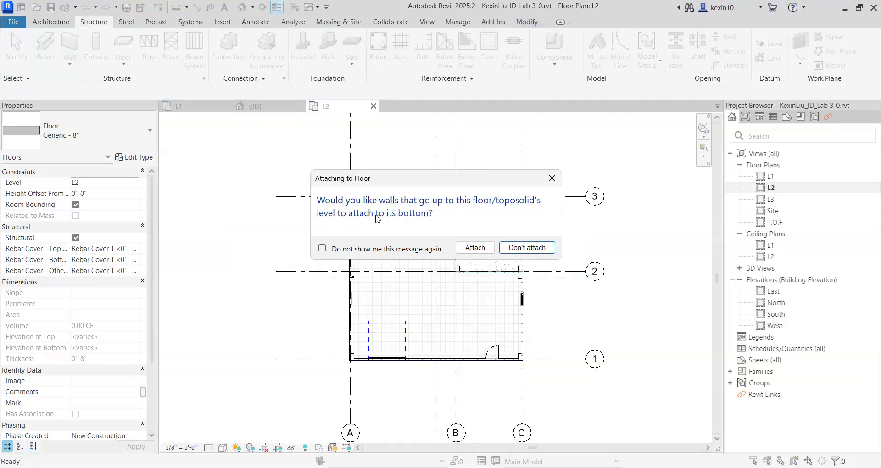
{"action": "left_click", "coordinate": [476, 248]}
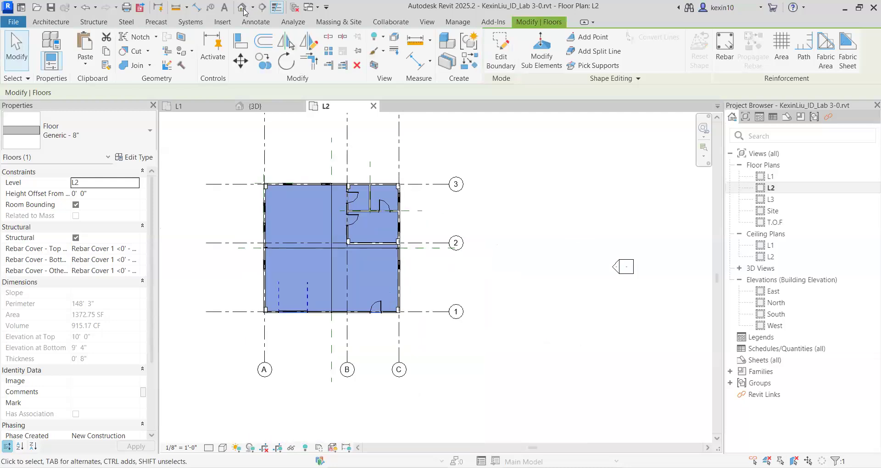
Open the 3D view and inspect the new second-storey structural floor from the front corner.
{"action": "middle_click_drag", "start_coordinate": [499, 290], "coordinate": [532, 291], "text": "shift"}
{"action": "scroll", "coordinate": [459, 345], "scroll_direction": "up", "scroll_amount": 5}
{"action": "scroll", "coordinate": [457, 331], "scroll_direction": "down", "scroll_amount": 3}
{"action": "middle_click_drag", "start_coordinate": [591, 268], "coordinate": [463, 298], "text": "shift"}
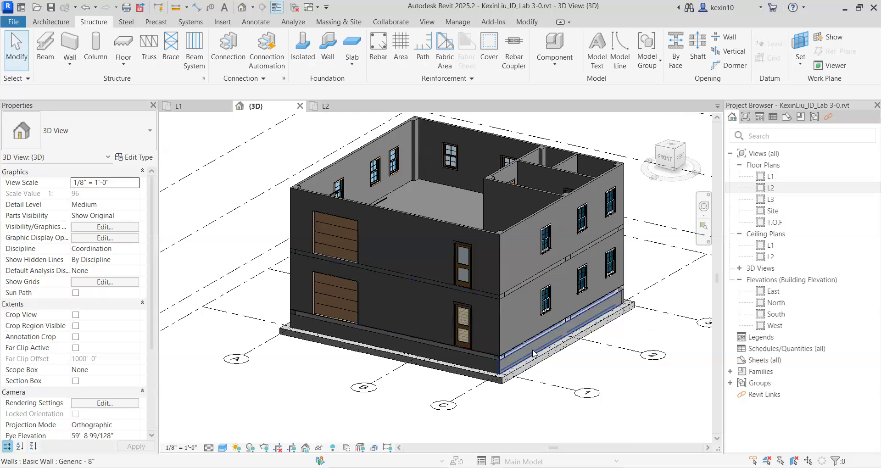
{"action": "middle_click_drag", "start_coordinate": [524, 318], "coordinate": [516, 309]}
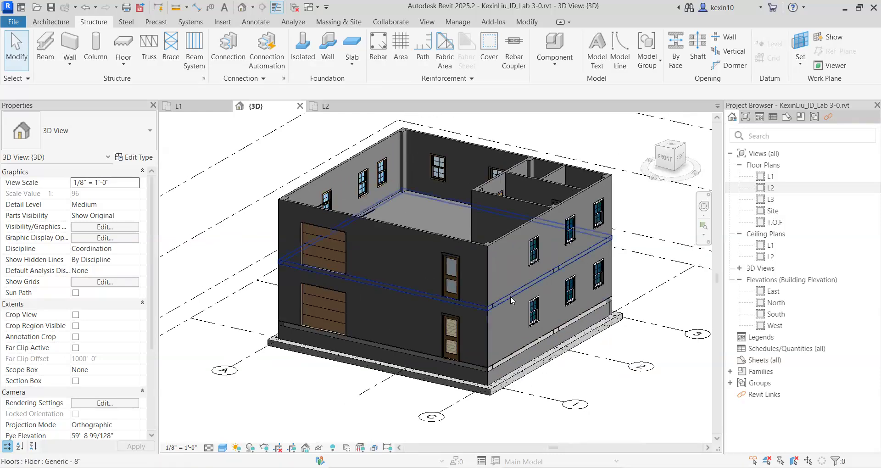
{"action": "left_click", "coordinate": [511, 298]}
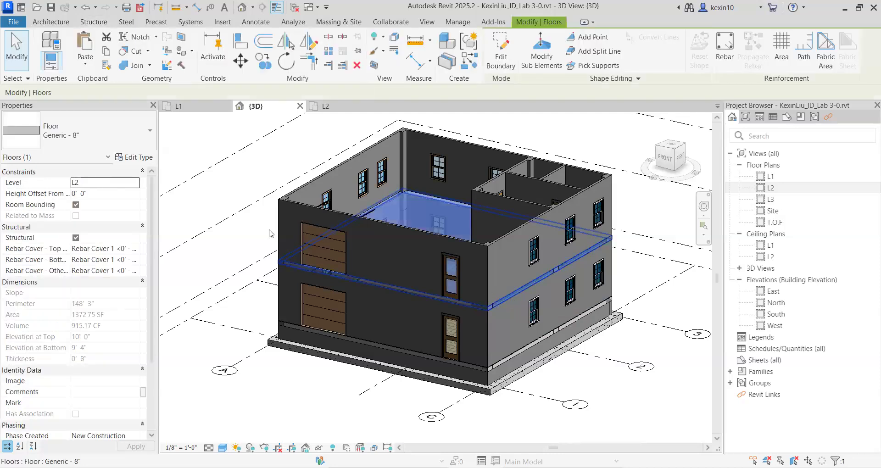
{"action": "scroll", "coordinate": [234, 232], "scroll_direction": "up", "scroll_amount": 3}
{"action": "middle_click_drag", "start_coordinate": [281, 246], "coordinate": [224, 197]}
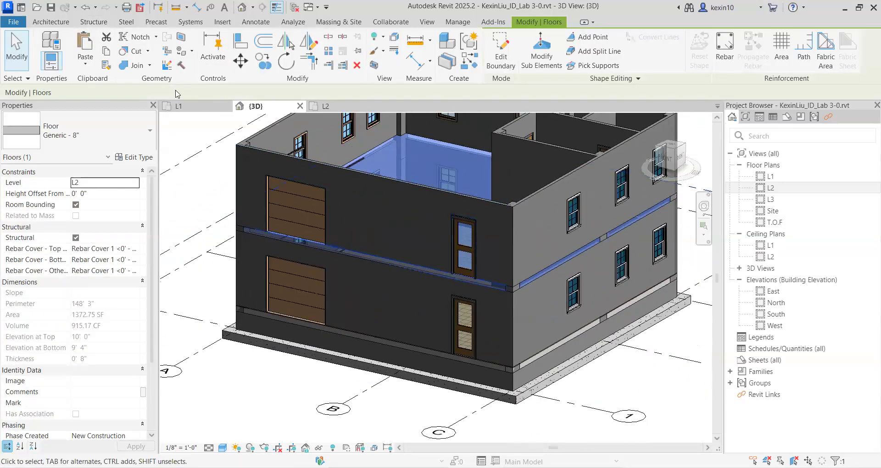
{"action": "left_click", "coordinate": [76, 194]}
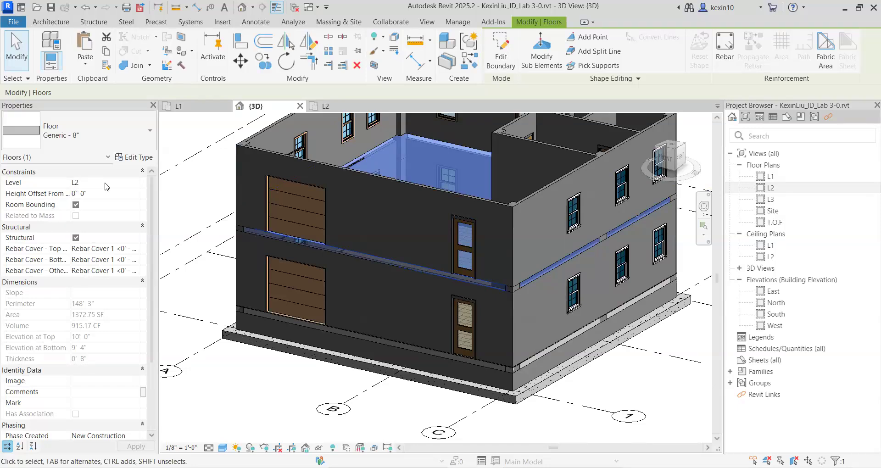
{"action": "type", "text": "-sb"}
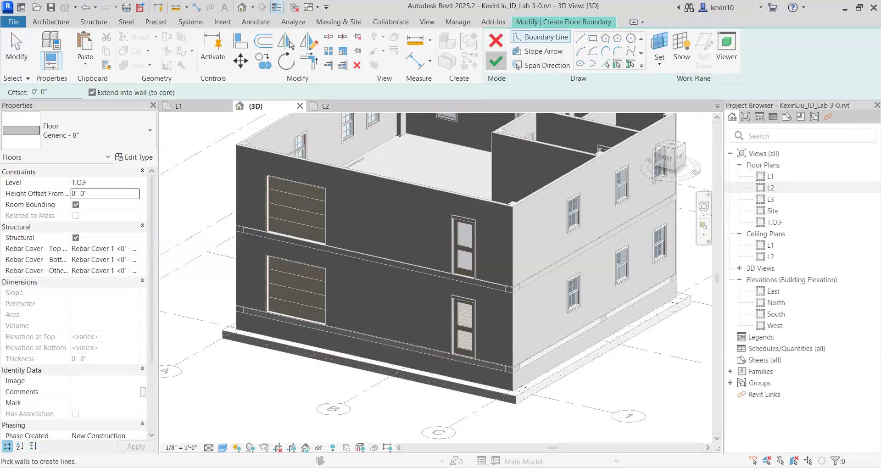
{"action": "left_click", "coordinate": [496, 61]}
{"action": "key", "text": "Return"}
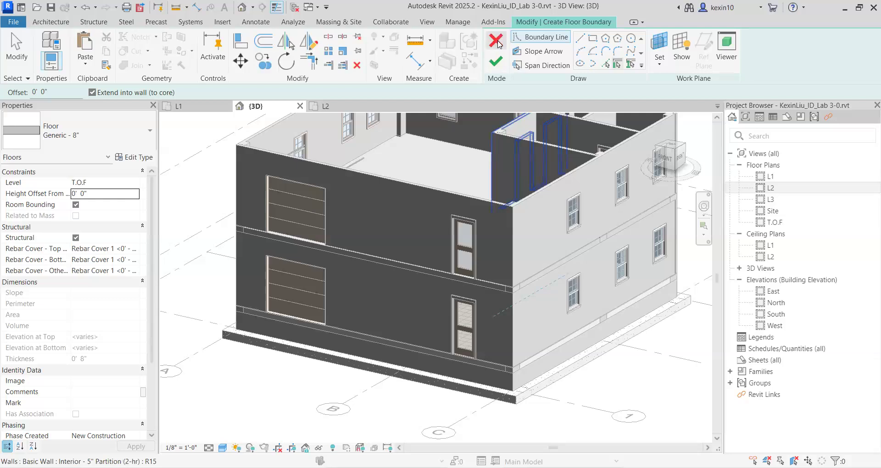
{"action": "left_click", "coordinate": [495, 40]}
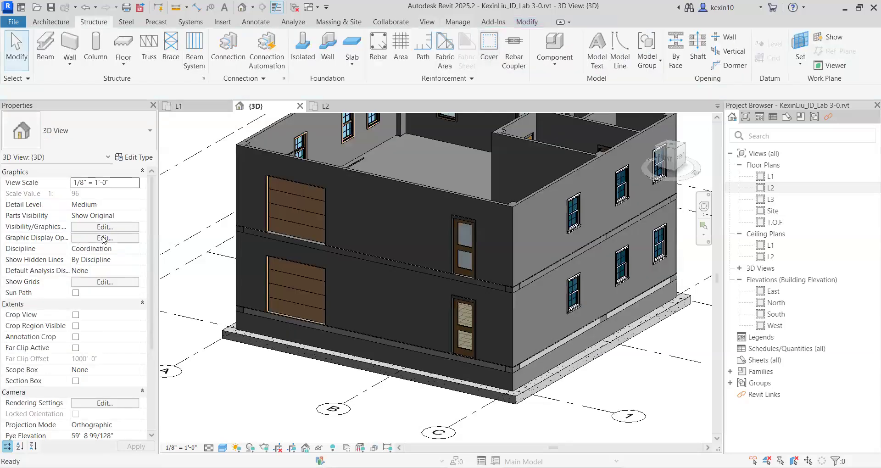
Set the L2 structural floor's height offset from level to -0' 1".
{"action": "left_click", "coordinate": [480, 283]}
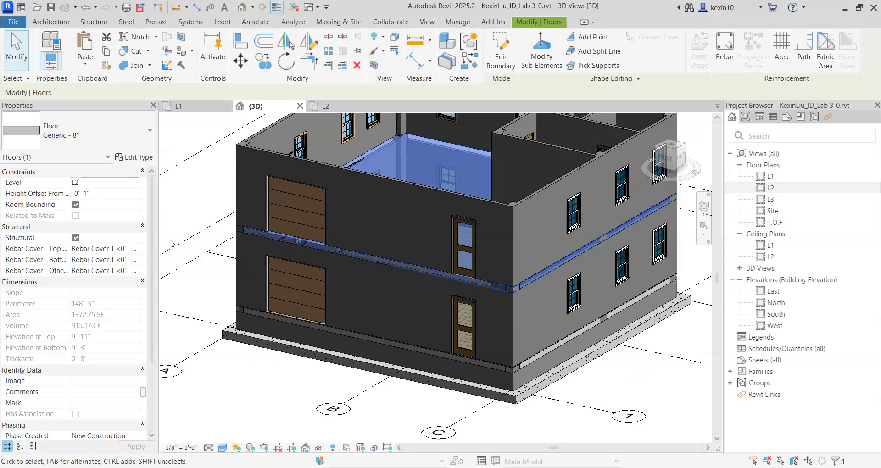
{"action": "middle_click_drag", "start_coordinate": [427, 321], "coordinate": [548, 289], "text": "shift"}
{"action": "scroll", "coordinate": [490, 311], "scroll_direction": "down", "scroll_amount": 1}
{"action": "left_click", "coordinate": [654, 234]}
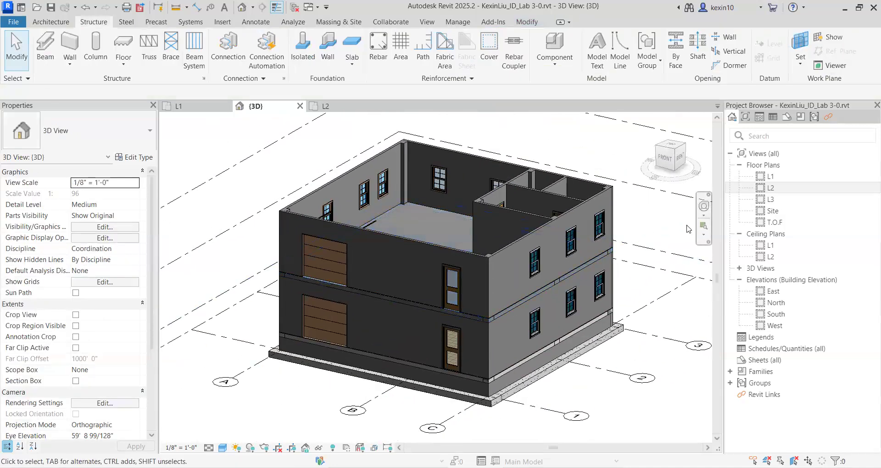
Open the L2 floor plan and start an architectural floor using the Carpet- 1" type.
{"action": "double_click", "coordinate": [771, 188]}
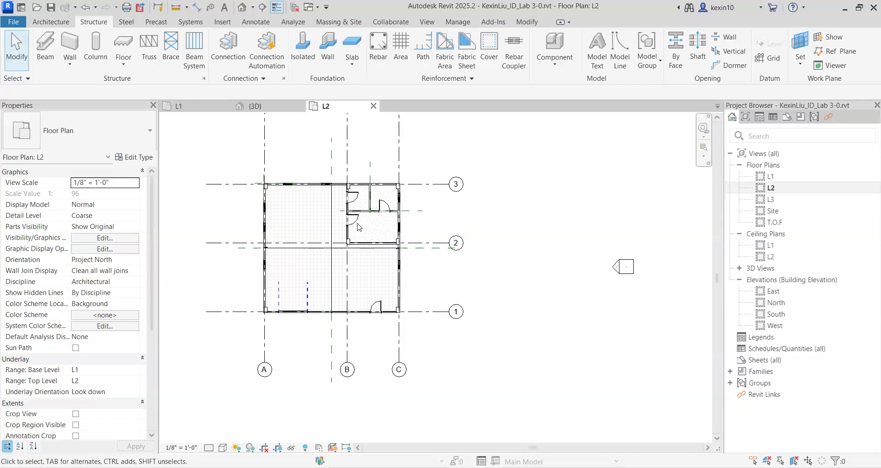
{"action": "scroll", "coordinate": [316, 213], "scroll_direction": "up", "scroll_amount": 1}
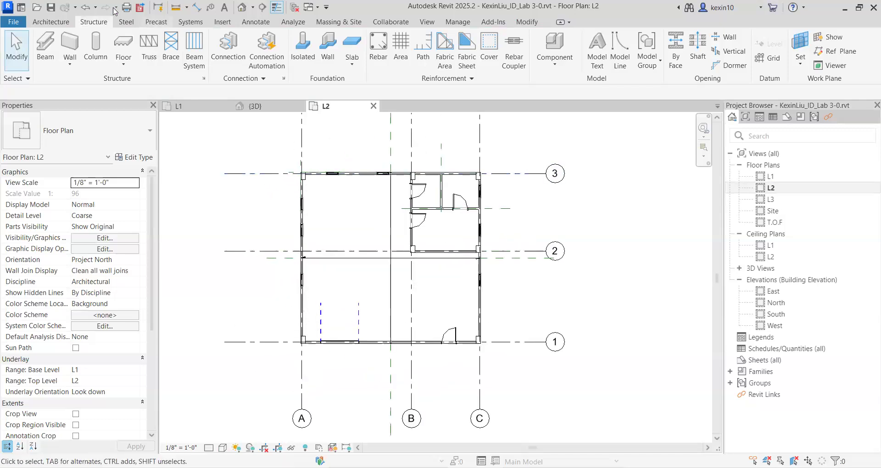
{"action": "left_click", "coordinate": [44, 22]}
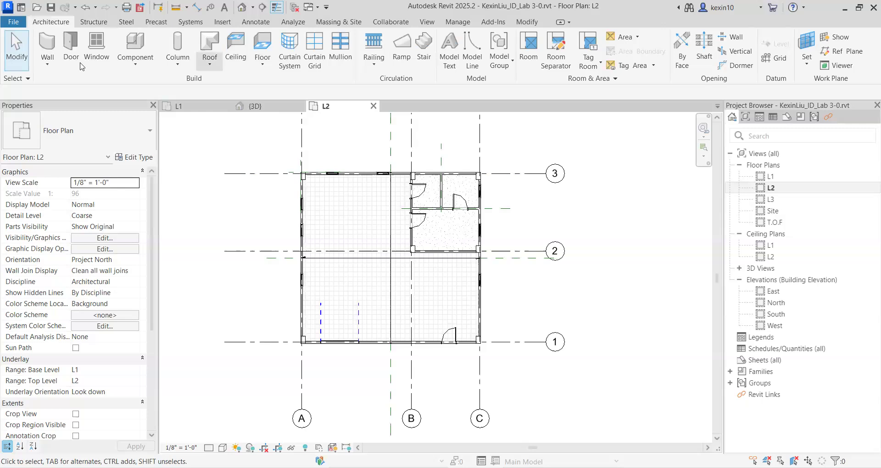
{"action": "left_click", "coordinate": [314, 49]}
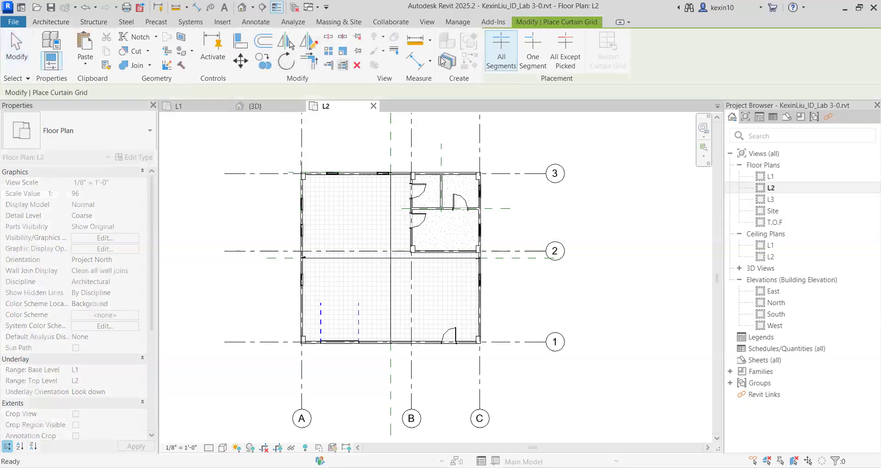
{"action": "key", "text": "Escape"}
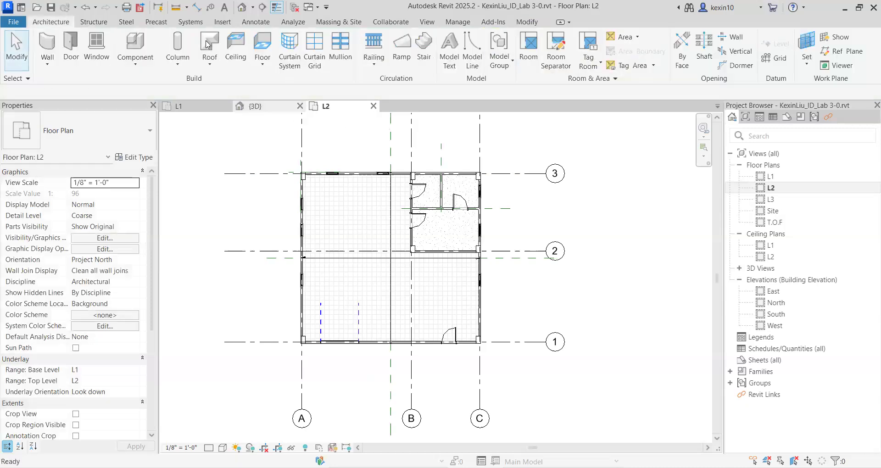
{"action": "left_click", "coordinate": [269, 69]}
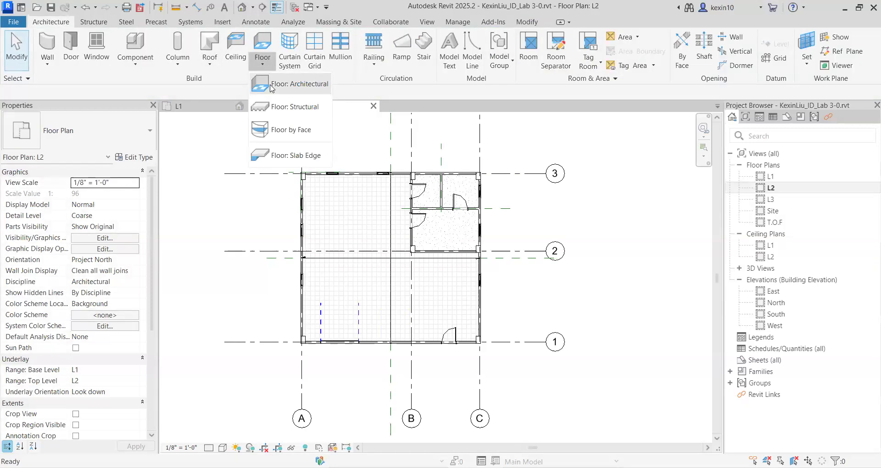
{"action": "left_click", "coordinate": [289, 84]}
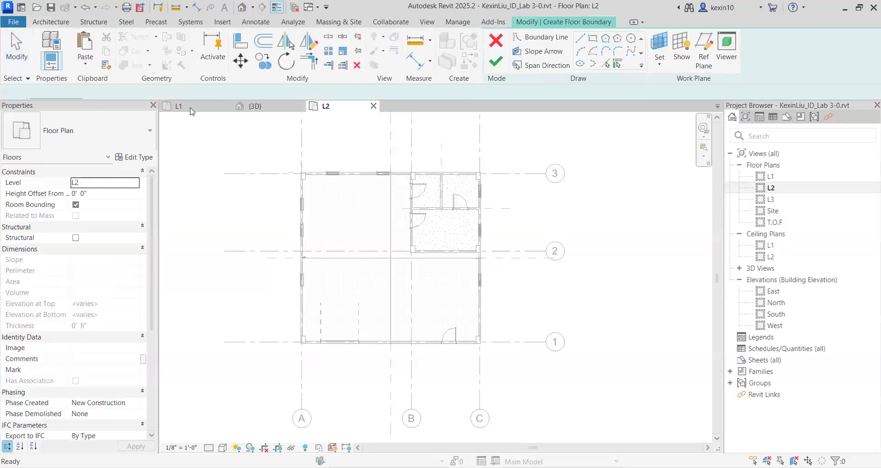
{"action": "left_click", "coordinate": [129, 148]}
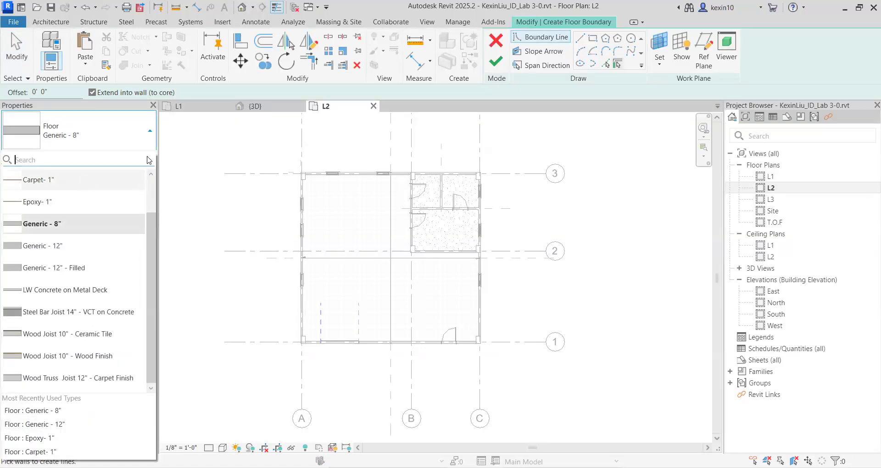
{"action": "left_click", "coordinate": [133, 180]}
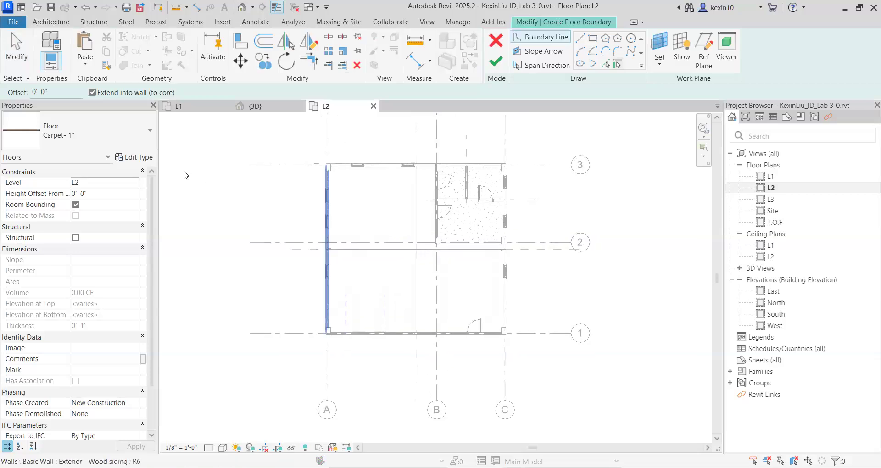
Duplicate the Carpet- 1" floor type under the name Wood- 1".
{"action": "left_click", "coordinate": [136, 159]}
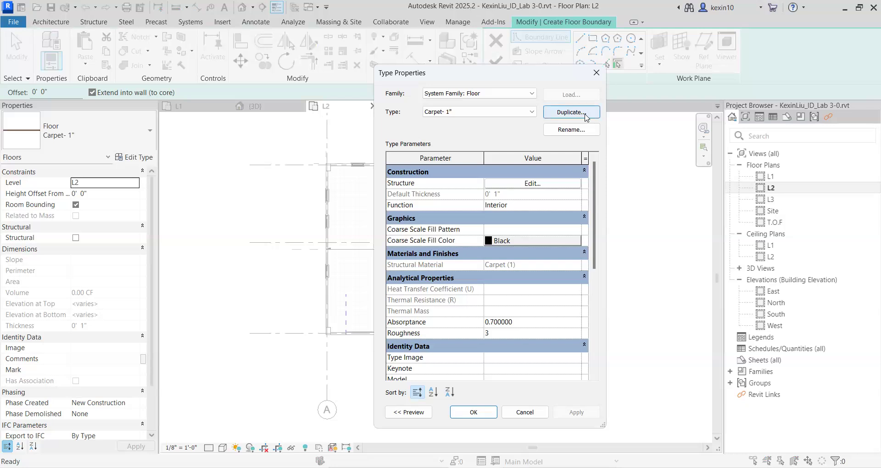
{"action": "left_click", "coordinate": [586, 115]}
{"action": "left_click", "coordinate": [236, 211]}
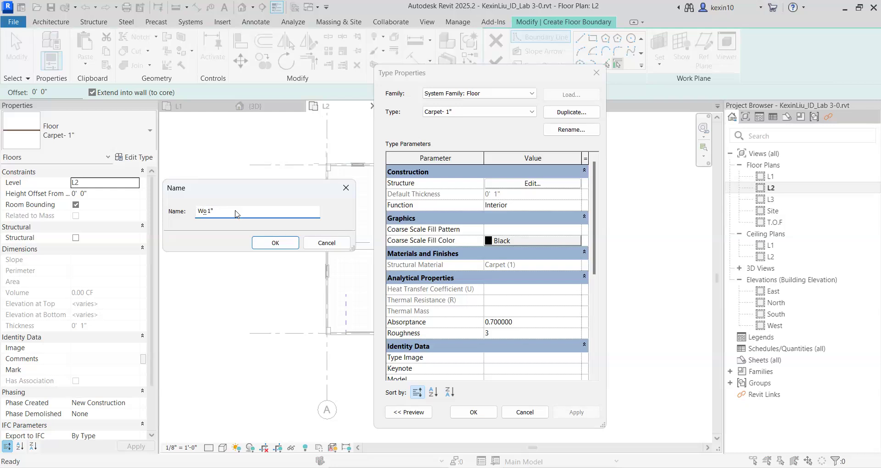
{"action": "left_click", "coordinate": [287, 242]}
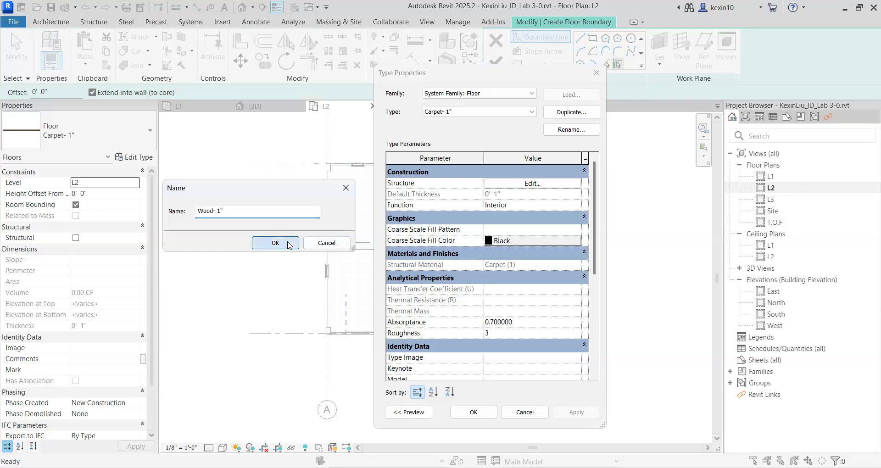
Assign the Wood Planks material to the Wood- 1" floor type's structure layer and accept the type changes.
{"action": "left_click", "coordinate": [519, 185]}
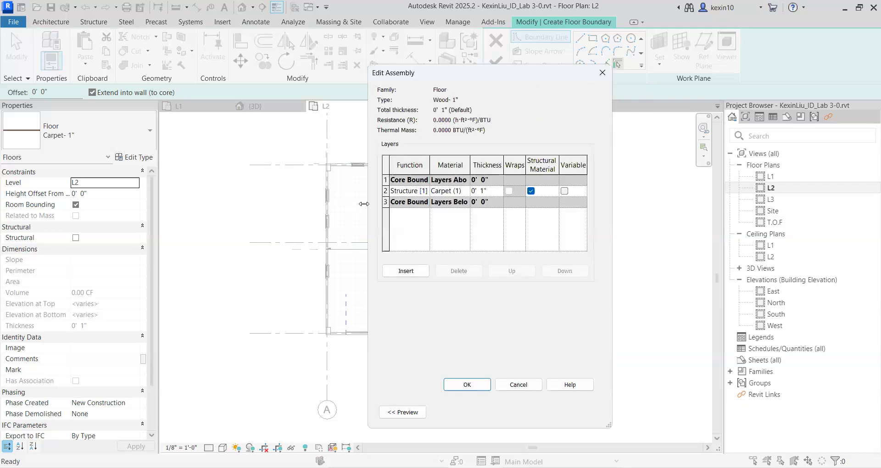
{"action": "left_click", "coordinate": [388, 192]}
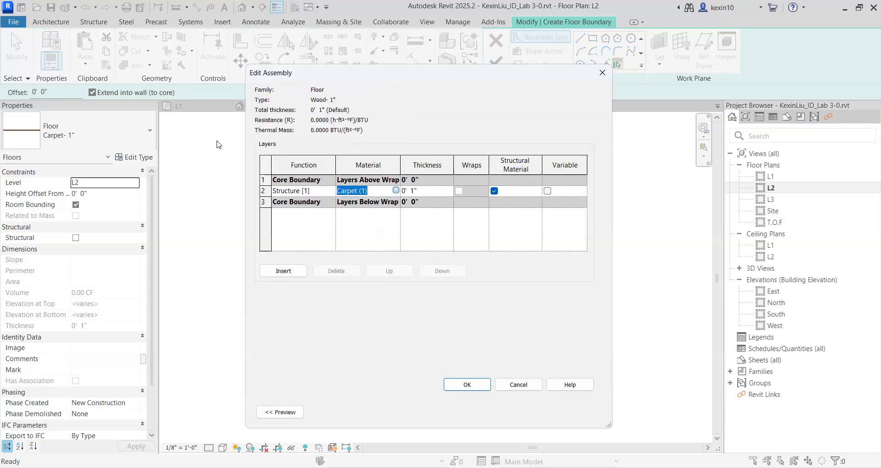
{"action": "scroll", "coordinate": [143, 196], "scroll_direction": "up", "scroll_amount": 6}
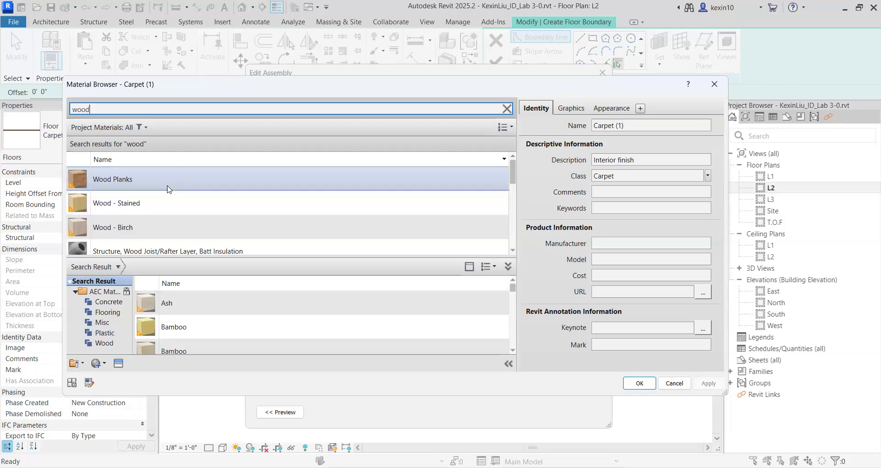
{"action": "left_click", "coordinate": [168, 188]}
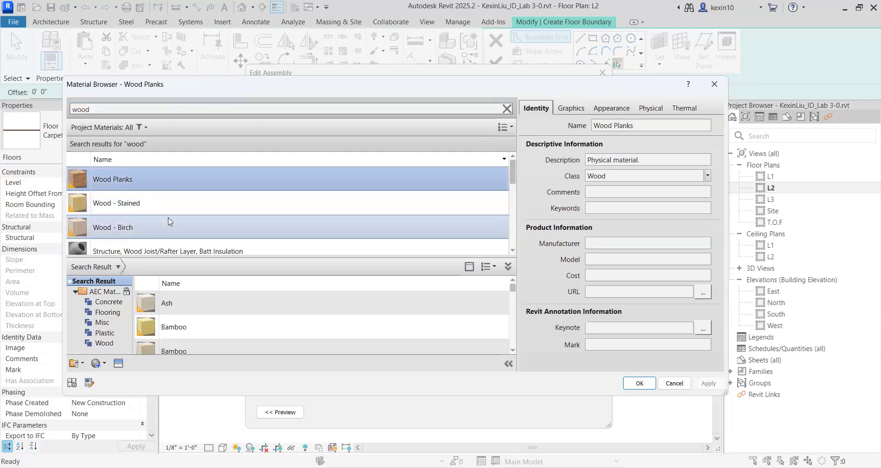
{"action": "scroll", "coordinate": [170, 224], "scroll_direction": "down", "scroll_amount": 6}
{"action": "scroll", "coordinate": [159, 213], "scroll_direction": "up", "scroll_amount": 6}
{"action": "scroll", "coordinate": [138, 225], "scroll_direction": "down", "scroll_amount": 1}
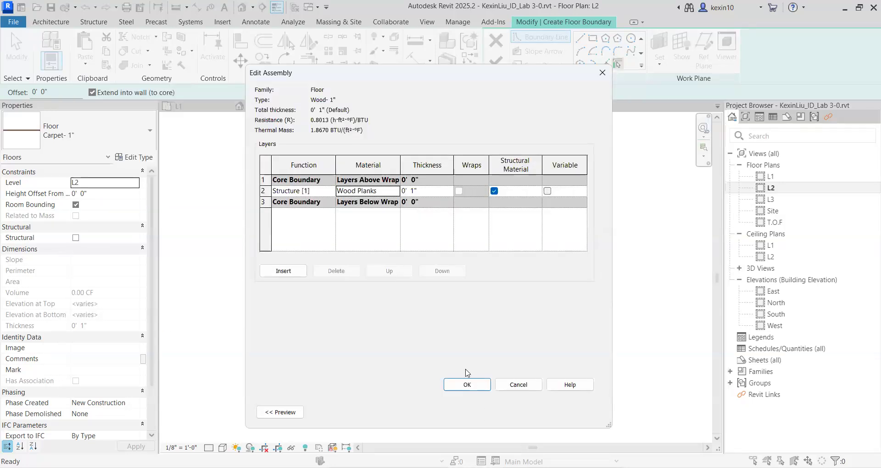
{"action": "left_click", "coordinate": [466, 387]}
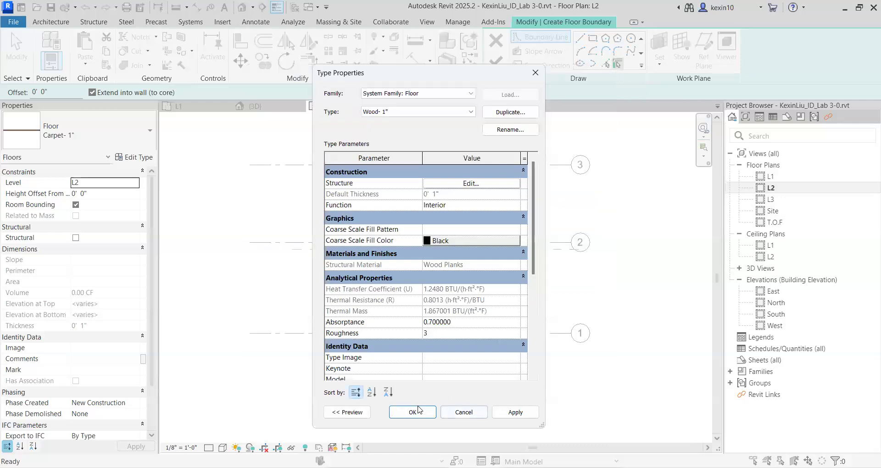
{"action": "left_click", "coordinate": [412, 413]}
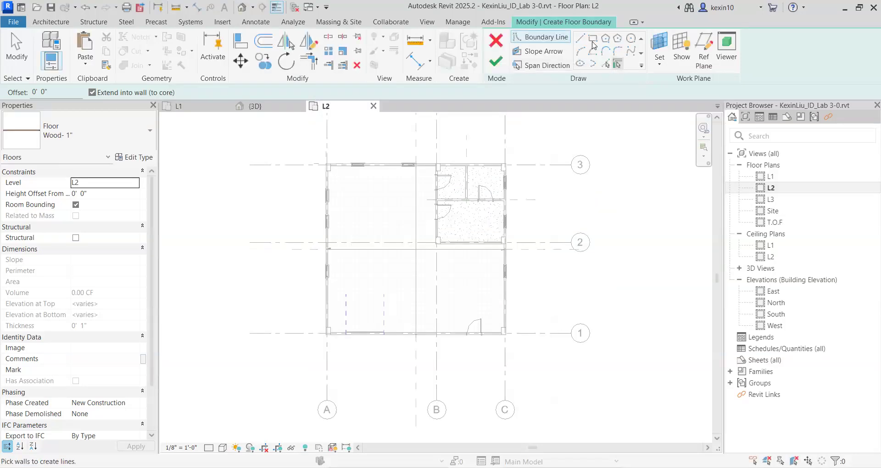
Sketch a rectangular boundary for the Wood- 1" floor from the outer wall corner at grids A-3 to the corner at C-1 and finish it.
{"action": "left_click", "coordinate": [593, 38]}
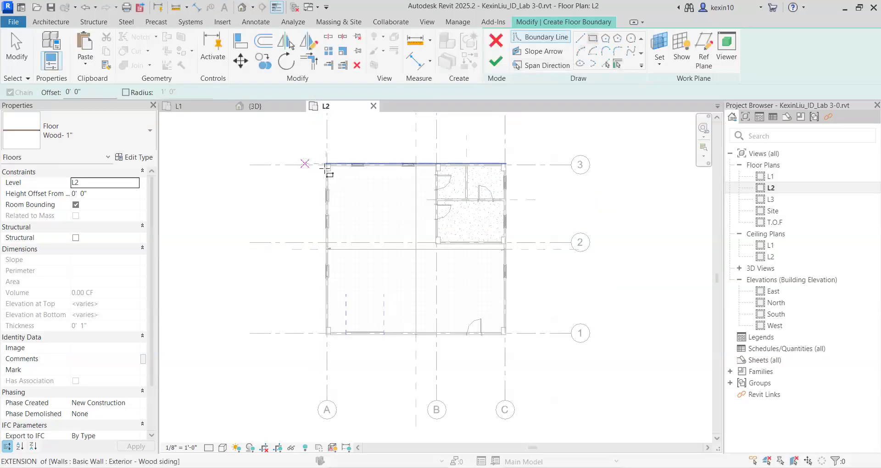
{"action": "scroll", "coordinate": [327, 166], "scroll_direction": "up", "scroll_amount": 3}
{"action": "scroll", "coordinate": [326, 167], "scroll_direction": "up", "scroll_amount": 3}
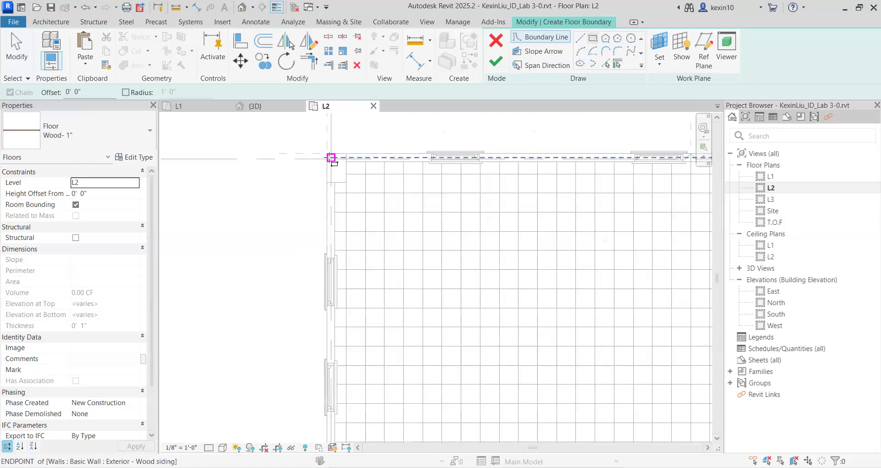
{"action": "left_click", "coordinate": [326, 163]}
{"action": "scroll", "coordinate": [342, 189], "scroll_direction": "down", "scroll_amount": 5}
{"action": "middle_click_drag", "start_coordinate": [521, 344], "coordinate": [305, 185]}
{"action": "scroll", "coordinate": [384, 253], "scroll_direction": "down", "scroll_amount": 1}
{"action": "scroll", "coordinate": [470, 325], "scroll_direction": "up", "scroll_amount": 3}
{"action": "middle_click_drag", "start_coordinate": [521, 391], "coordinate": [455, 278]}
{"action": "scroll", "coordinate": [470, 326], "scroll_direction": "up", "scroll_amount": 2}
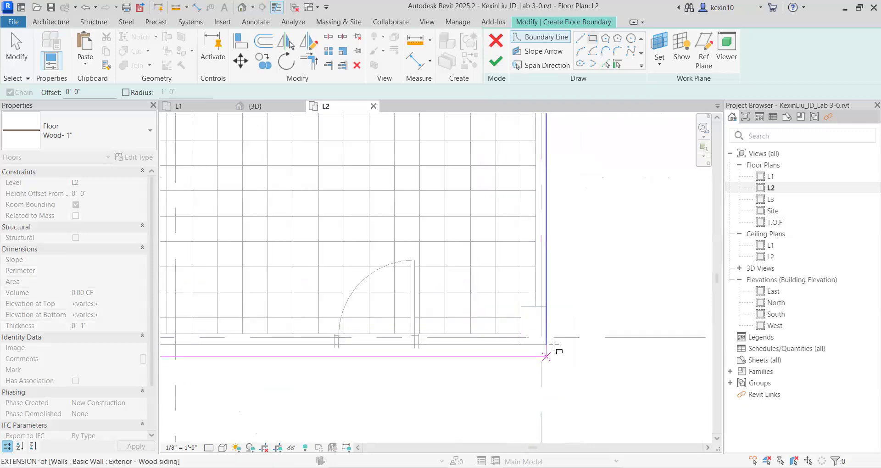
{"action": "left_click", "coordinate": [546, 345]}
{"action": "scroll", "coordinate": [538, 347], "scroll_direction": "down", "scroll_amount": 4}
{"action": "scroll", "coordinate": [484, 238], "scroll_direction": "down", "scroll_amount": 1}
{"action": "middle_click_drag", "start_coordinate": [483, 238], "coordinate": [503, 324]}
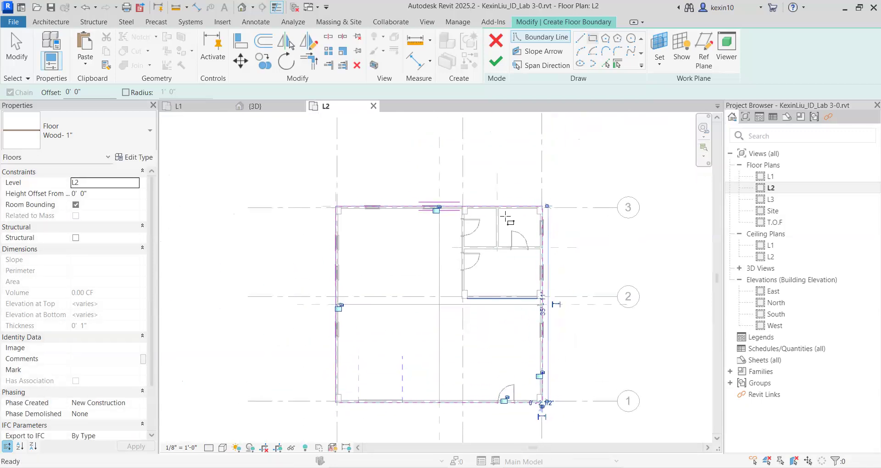
{"action": "left_click", "coordinate": [500, 62]}
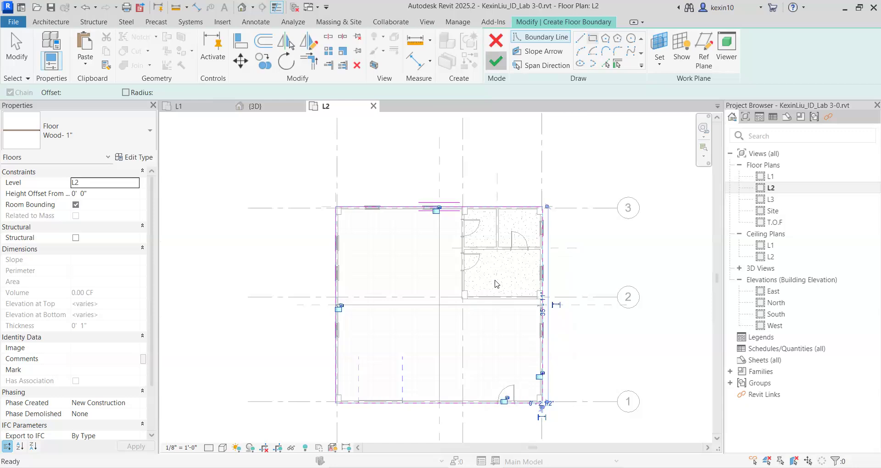
{"action": "left_click", "coordinate": [475, 248]}
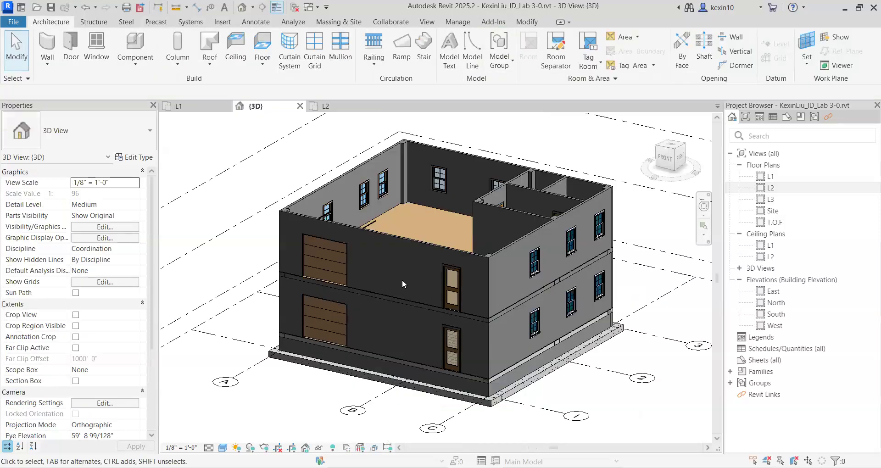
Open the 3D view and inspect the wood finish floor on the second storey from several sides.
{"action": "middle_click_drag", "start_coordinate": [402, 279], "coordinate": [415, 222], "text": "shift"}
{"action": "middle_click_drag", "start_coordinate": [415, 272], "coordinate": [403, 301], "text": "shift"}
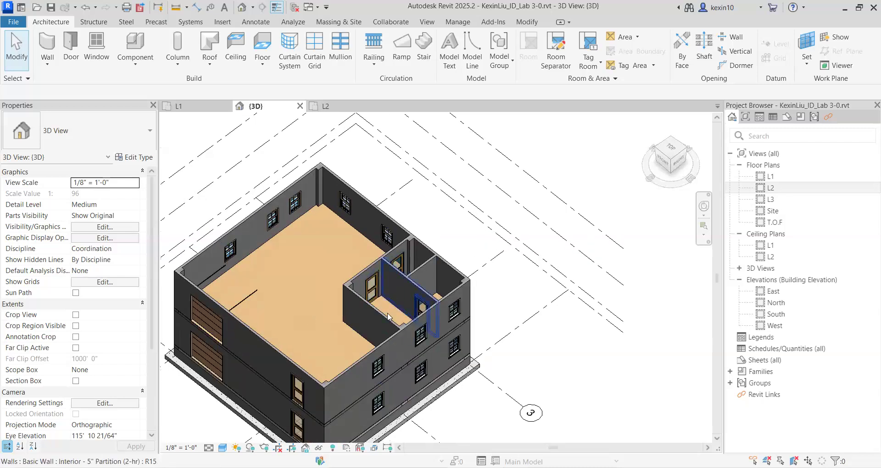
{"action": "scroll", "coordinate": [408, 299], "scroll_direction": "up", "scroll_amount": 3}
{"action": "scroll", "coordinate": [407, 299], "scroll_direction": "down", "scroll_amount": 4}
{"action": "middle_click_drag", "start_coordinate": [294, 346], "coordinate": [349, 285], "text": "shift"}
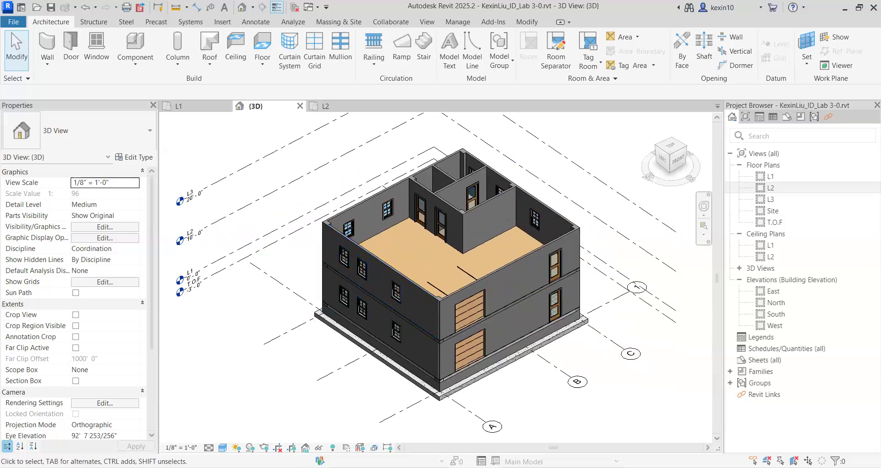
Switch to PowerPoint, review the slides on adding the finish layer and modifying the second floor, and return to Revit.
{"action": "key", "text": "alt+Tab"}
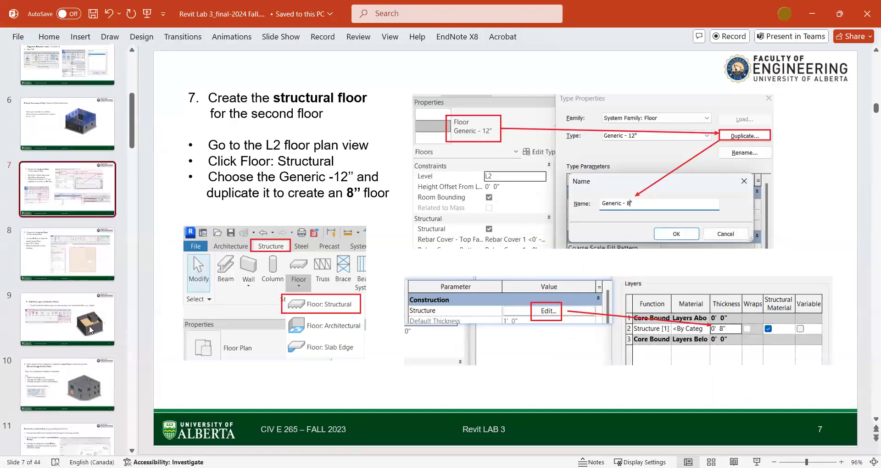
{"action": "left_click", "coordinate": [90, 327]}
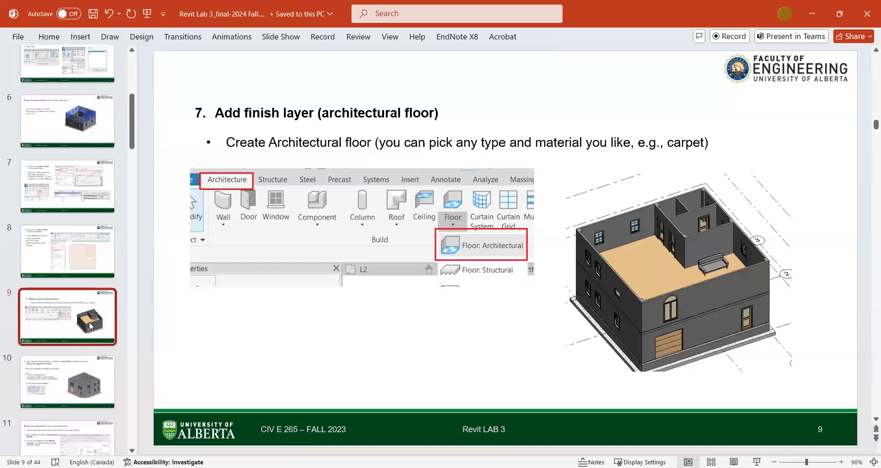
{"action": "left_click", "coordinate": [80, 378]}
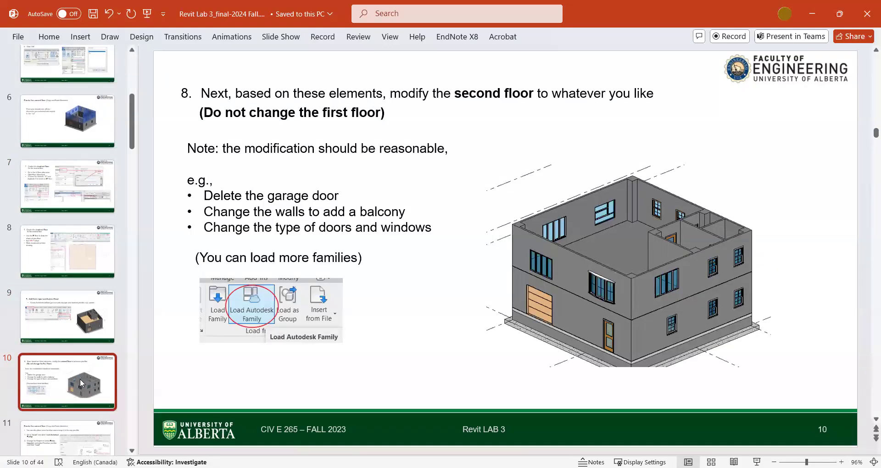
{"action": "scroll", "coordinate": [80, 379], "scroll_direction": "down", "scroll_amount": 2}
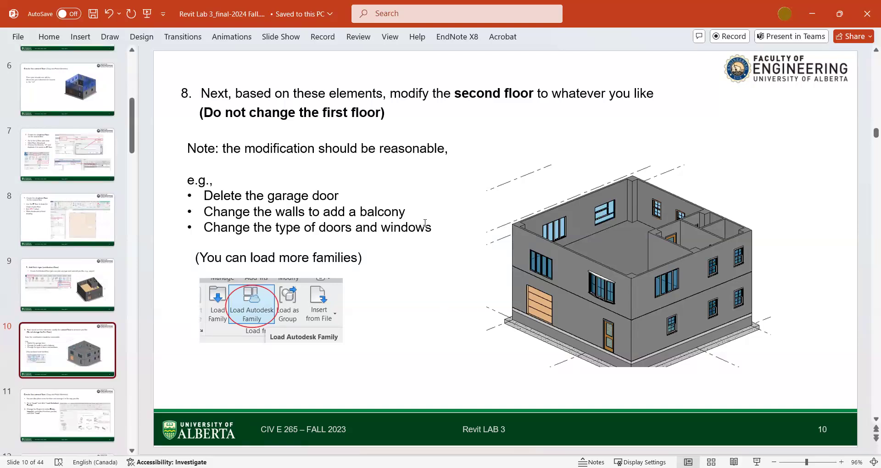
{"action": "left_click", "coordinate": [813, 14]}
Orbit around the building in 3D and examine the second-storey windows and exterior walls.
{"action": "middle_click_drag", "start_coordinate": [390, 339], "coordinate": [476, 326], "text": "shift"}
{"action": "scroll", "coordinate": [463, 299], "scroll_direction": "up", "scroll_amount": 4}
{"action": "left_click", "coordinate": [451, 276]}
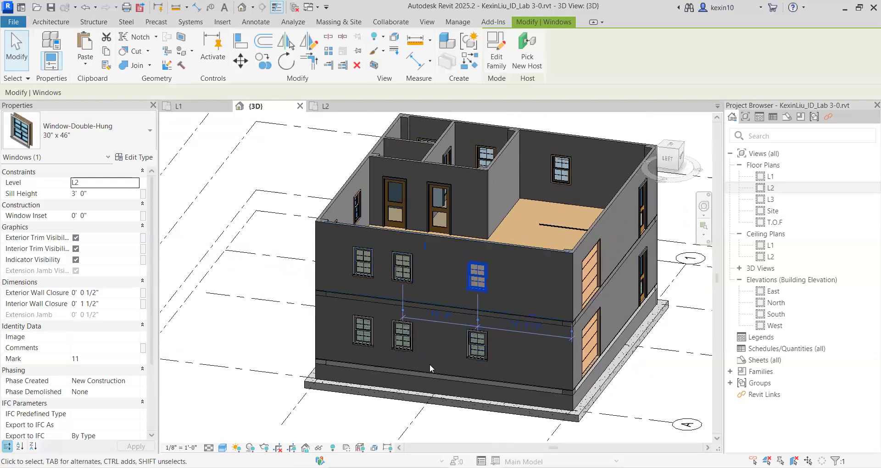
{"action": "middle_click_drag", "start_coordinate": [382, 340], "coordinate": [510, 304], "text": "shift"}
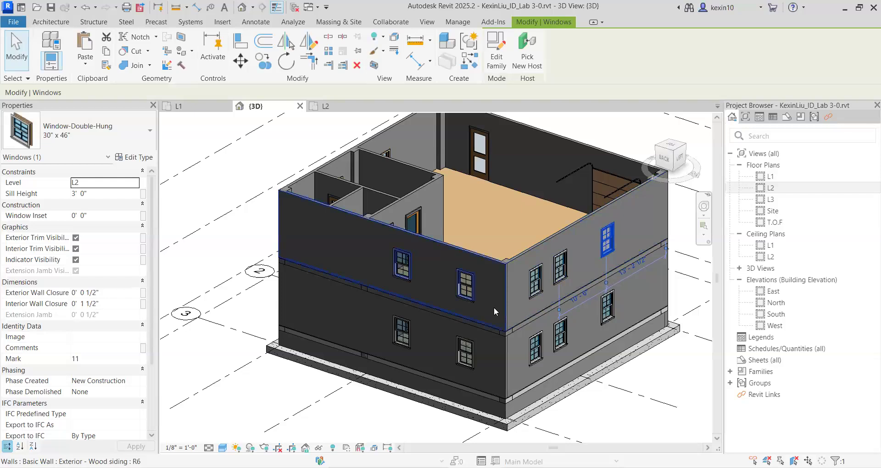
{"action": "mouse_move", "coordinate": [523, 316]}
{"action": "middle_mouse_down", "text": "shift"}
{"action": "mouse_move", "coordinate": [405, 252]}
{"action": "mouse_move", "coordinate": [490, 288]}
{"action": "mouse_move", "coordinate": [408, 315]}
{"action": "mouse_move", "coordinate": [468, 292]}
{"action": "mouse_move", "coordinate": [542, 288]}
{"action": "mouse_move", "coordinate": [528, 312]}
{"action": "middle_mouse_up", "text": "shift"}
{"action": "middle_click_drag", "start_coordinate": [550, 356], "coordinate": [562, 365]}
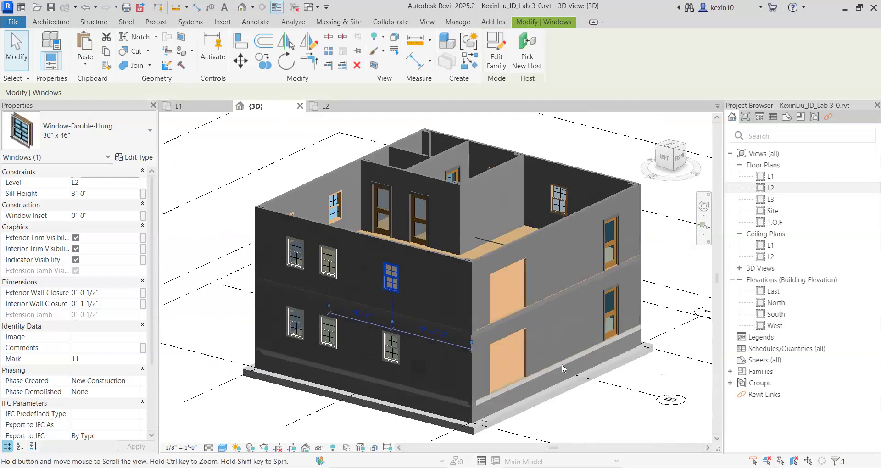
{"action": "left_click", "coordinate": [592, 403]}
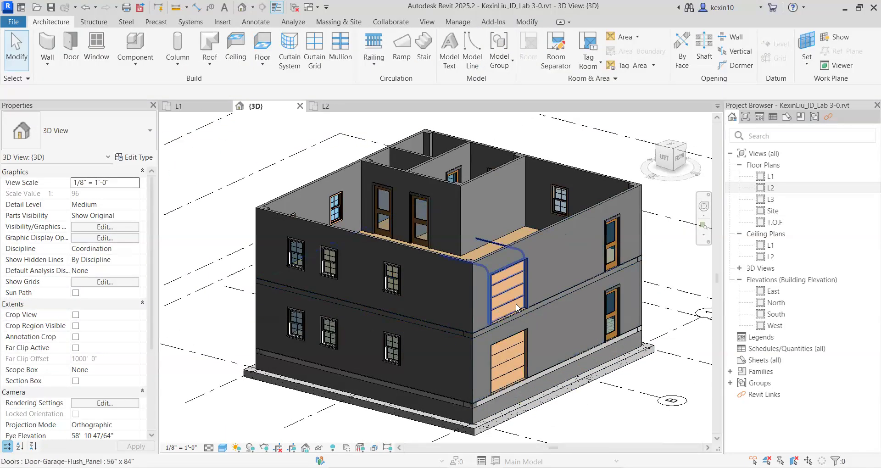
Delete the garage door and the single passage door from the second storey's front exterior wall.
{"action": "left_click", "coordinate": [517, 306]}
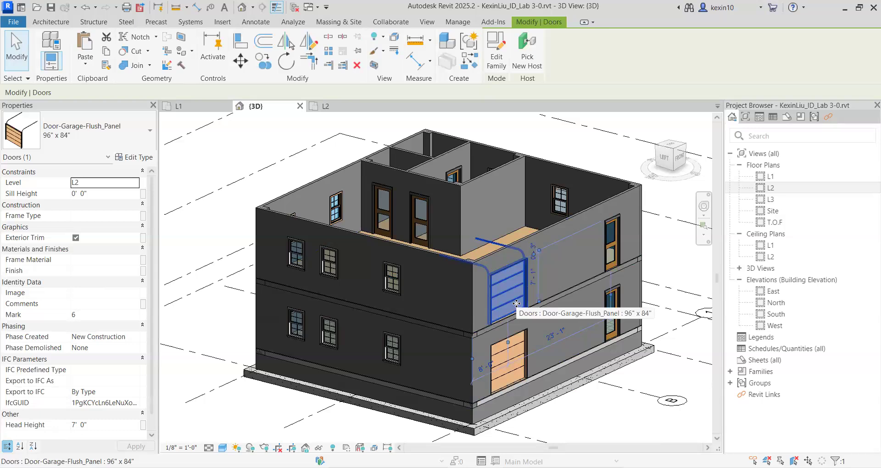
{"action": "key", "text": "Escape"}
{"action": "middle_click_drag", "start_coordinate": [566, 277], "coordinate": [436, 302]}
{"action": "scroll", "coordinate": [459, 294], "scroll_direction": "up", "scroll_amount": 3}
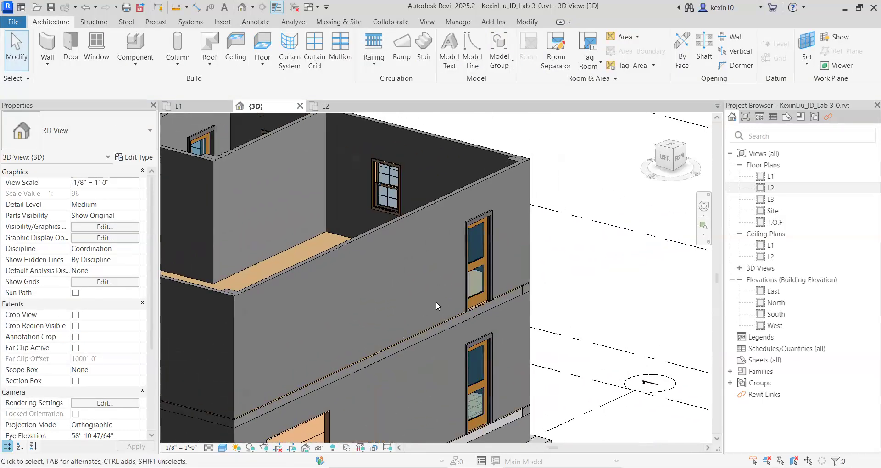
{"action": "scroll", "coordinate": [437, 306], "scroll_direction": "down", "scroll_amount": 1}
{"action": "middle_click_drag", "start_coordinate": [549, 291], "coordinate": [581, 249]}
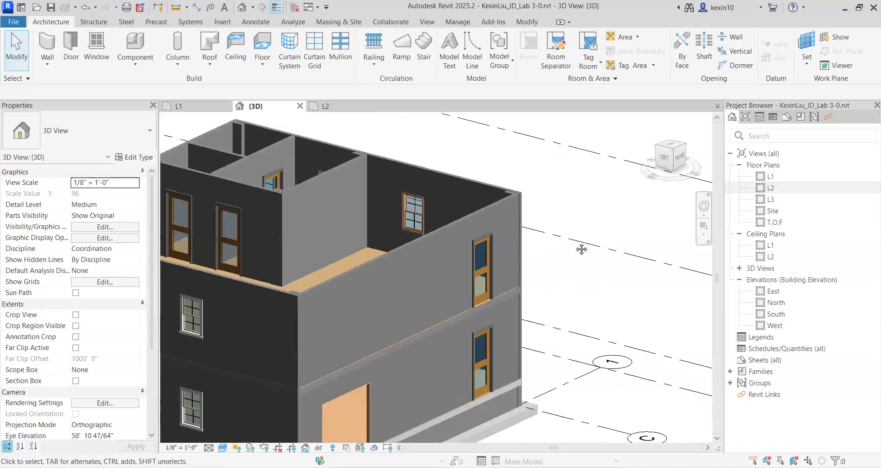
{"action": "scroll", "coordinate": [582, 249], "scroll_direction": "down", "scroll_amount": 1}
{"action": "left_click", "coordinate": [513, 250]}
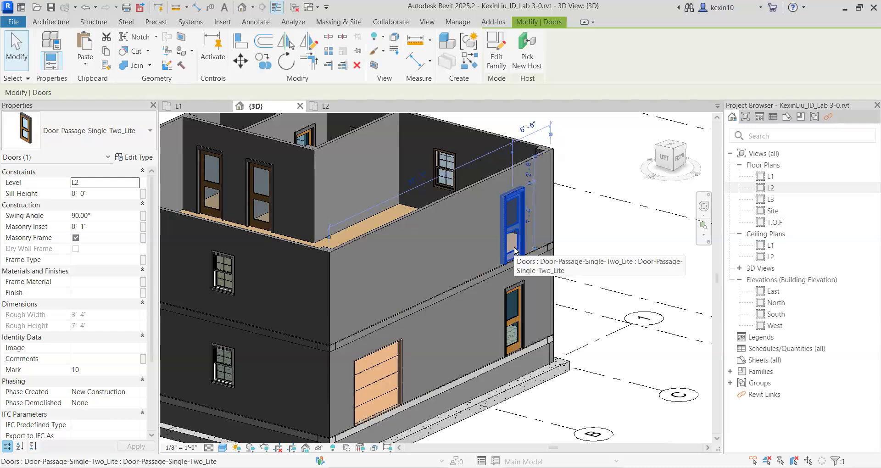
{"action": "key", "text": "Escape"}
{"action": "middle_click_drag", "start_coordinate": [498, 244], "coordinate": [482, 287], "text": "shift"}
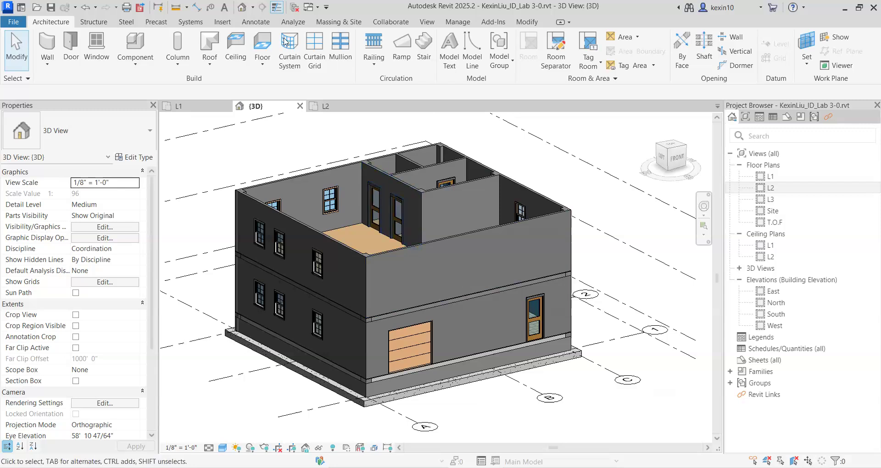
Set the Autodesk family library's region to United States - Imperial and open its Windows category.
{"action": "left_click", "coordinate": [220, 24]}
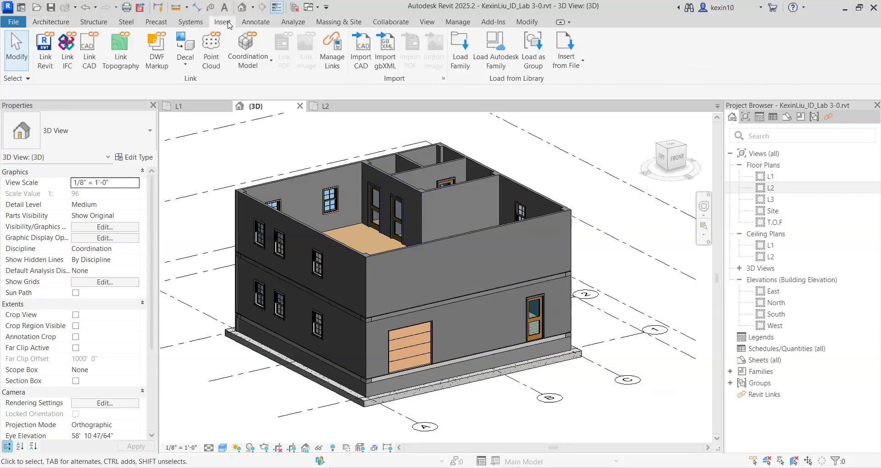
{"action": "left_click", "coordinate": [501, 59]}
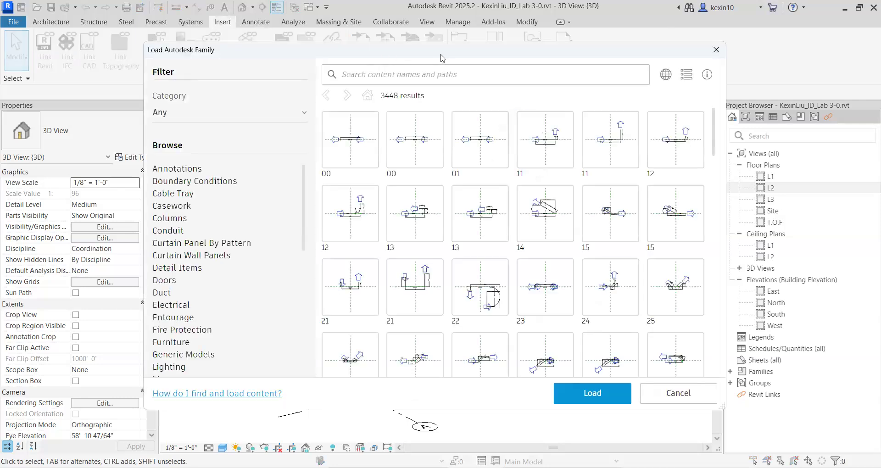
{"action": "left_click", "coordinate": [612, 115]}
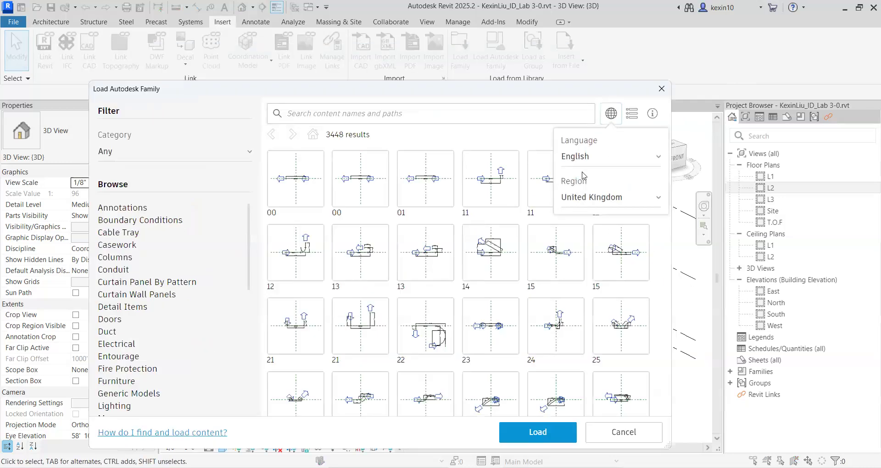
{"action": "left_click", "coordinate": [606, 199]}
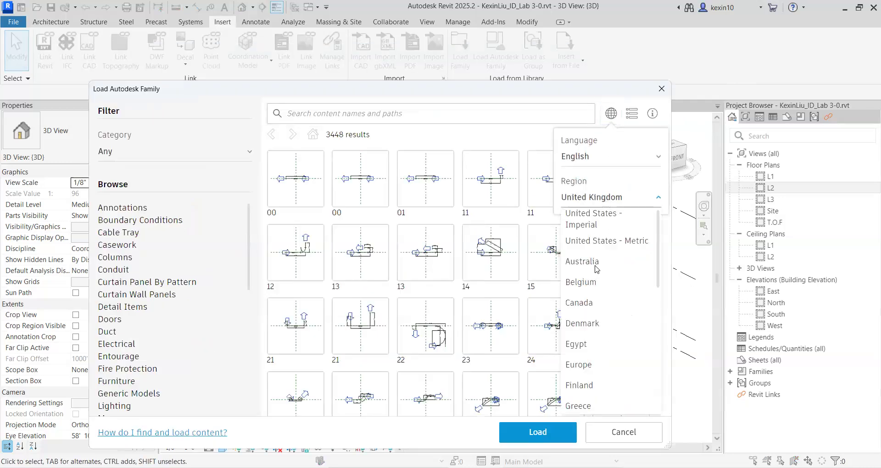
{"action": "left_click", "coordinate": [601, 224]}
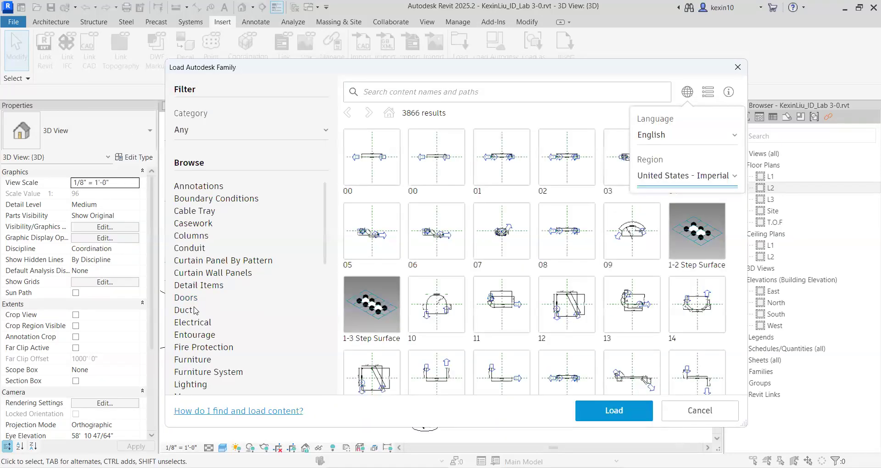
{"action": "scroll", "coordinate": [195, 311], "scroll_direction": "down", "scroll_amount": 10}
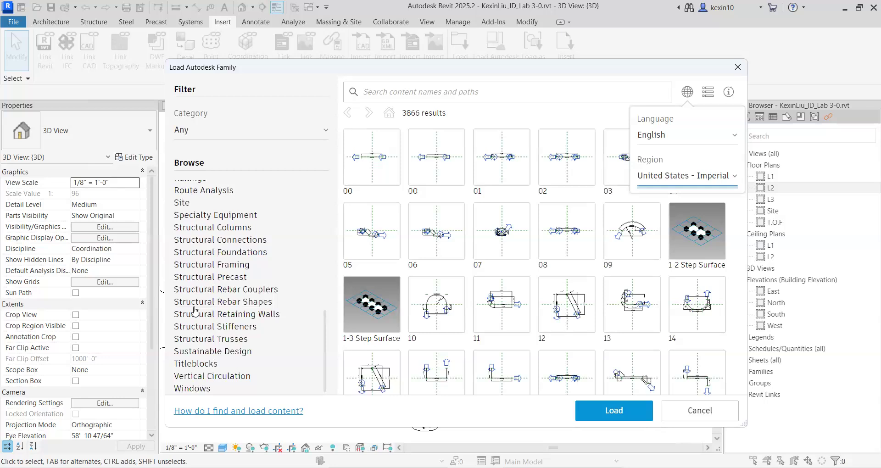
{"action": "left_click", "coordinate": [193, 389]}
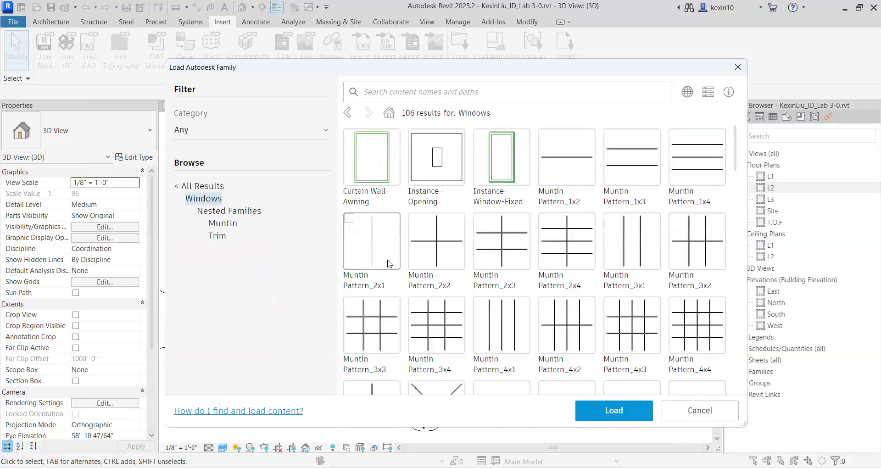
Load the Window-Casement-Double-Roundtop family from the Autodesk library's Windows category.
{"action": "scroll", "coordinate": [487, 250], "scroll_direction": "down", "scroll_amount": 10}
{"action": "scroll", "coordinate": [487, 250], "scroll_direction": "down", "scroll_amount": 10}
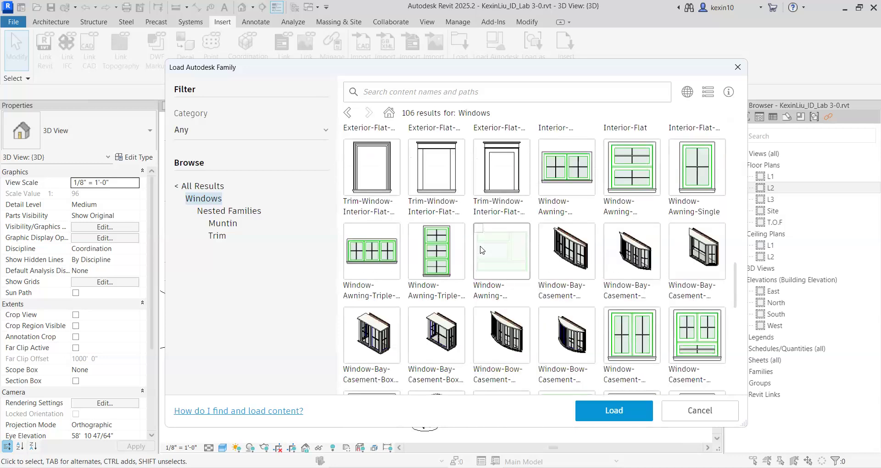
{"action": "scroll", "coordinate": [481, 250], "scroll_direction": "down", "scroll_amount": 5}
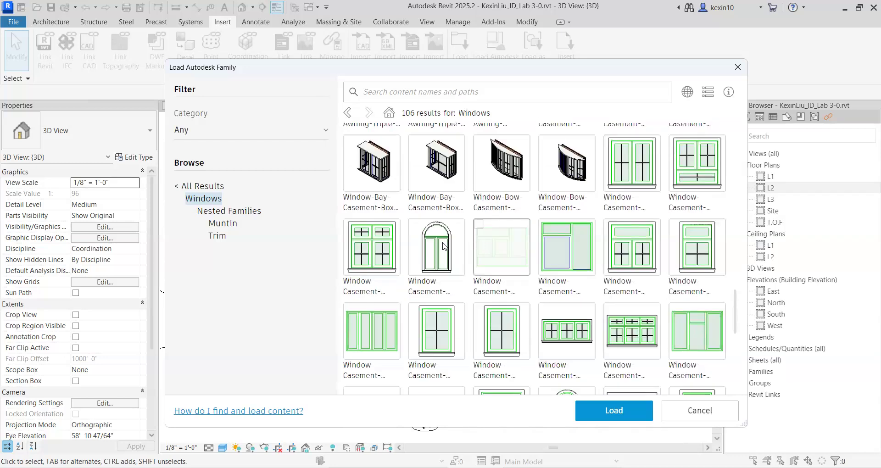
{"action": "left_click", "coordinate": [421, 227]}
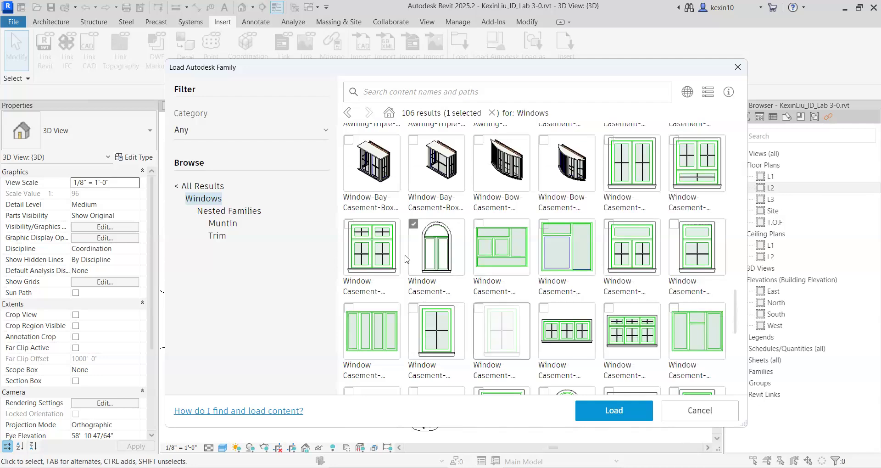
{"action": "left_click", "coordinate": [621, 413]}
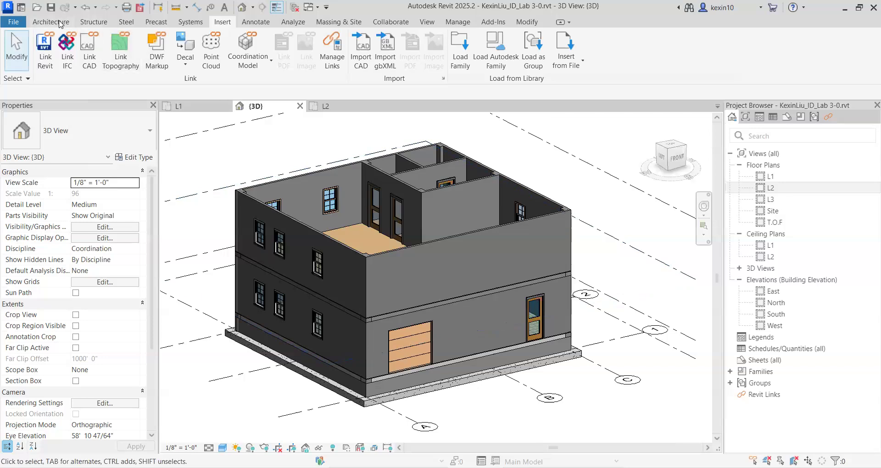
Place a 48" x 48" Window-Casement-Double-Roundtop in the L2 floor plan's front exterior wall, about 9' 0" from the wall's left corner.
{"action": "left_click", "coordinate": [59, 23]}
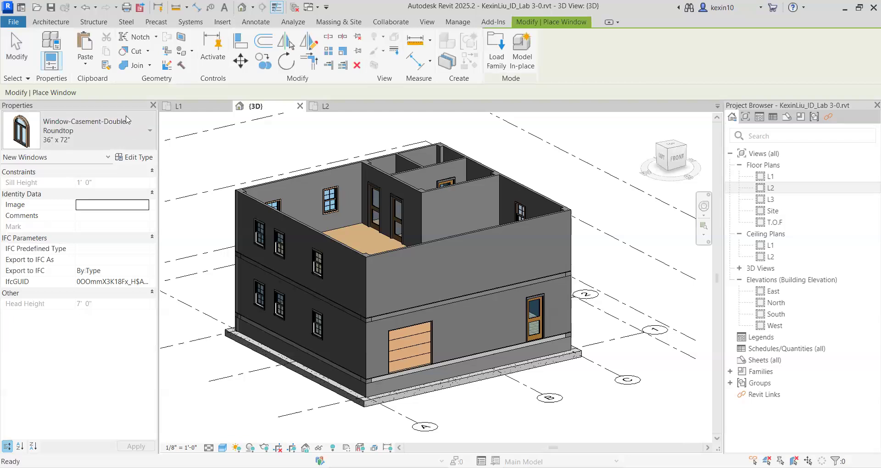
{"action": "double_click", "coordinate": [780, 191]}
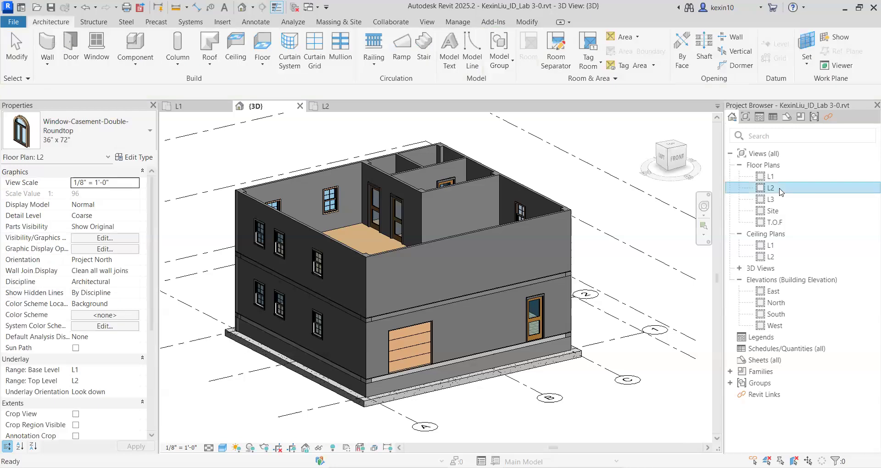
{"action": "scroll", "coordinate": [354, 296], "scroll_direction": "up", "scroll_amount": 3}
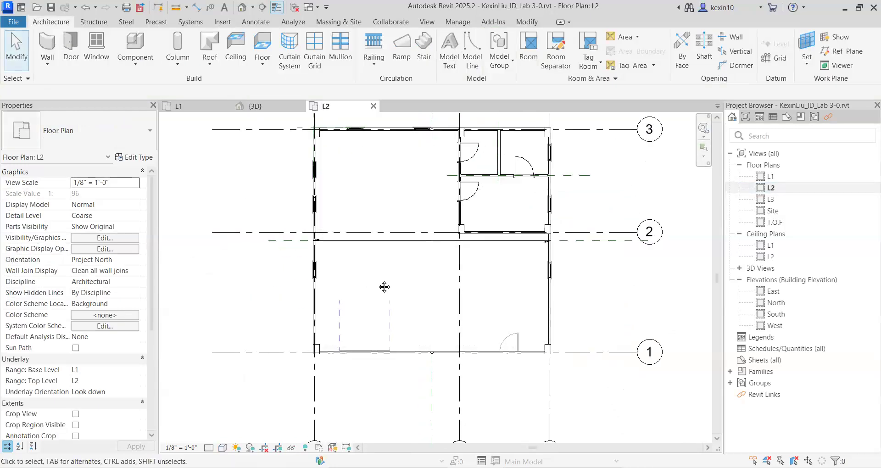
{"action": "scroll", "coordinate": [354, 298], "scroll_direction": "up", "scroll_amount": 1}
{"action": "middle_click_drag", "start_coordinate": [354, 298], "coordinate": [343, 281]}
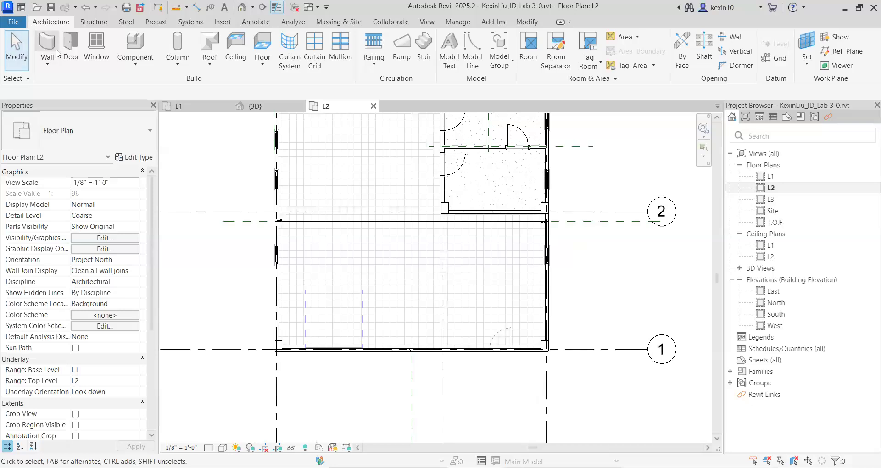
{"action": "left_click", "coordinate": [96, 46]}
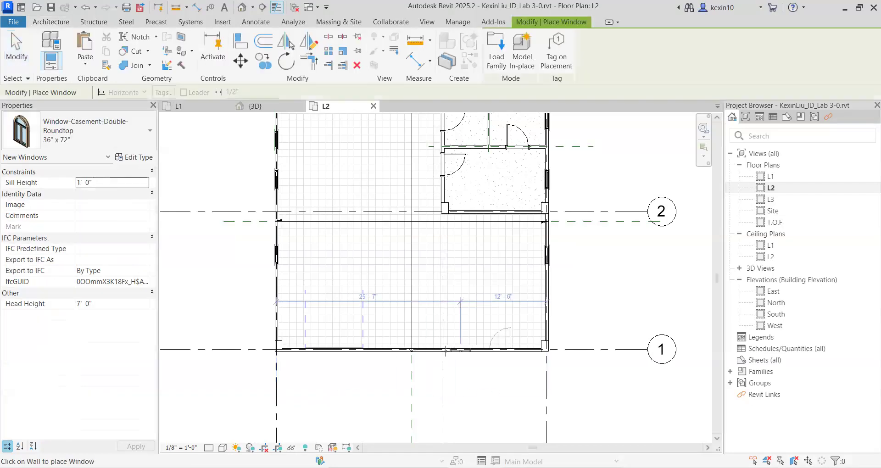
{"action": "scroll", "coordinate": [447, 349], "scroll_direction": "up", "scroll_amount": 3}
{"action": "middle_click_drag", "start_coordinate": [248, 367], "coordinate": [458, 386]}
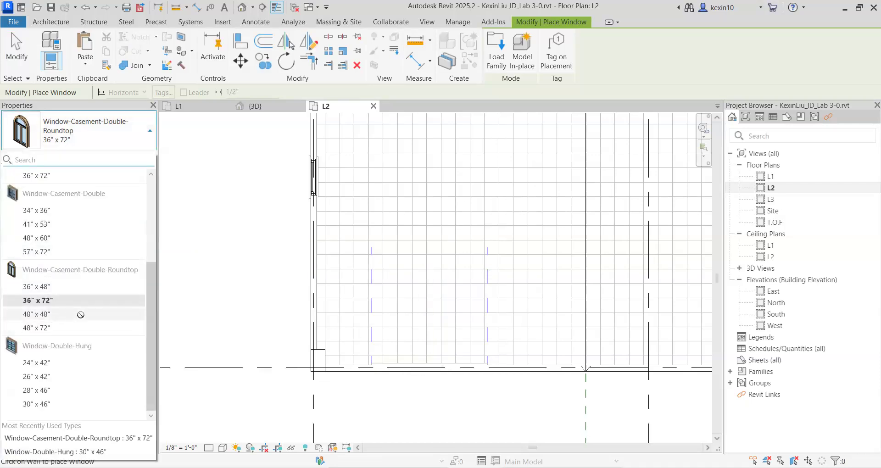
{"action": "left_click", "coordinate": [81, 315]}
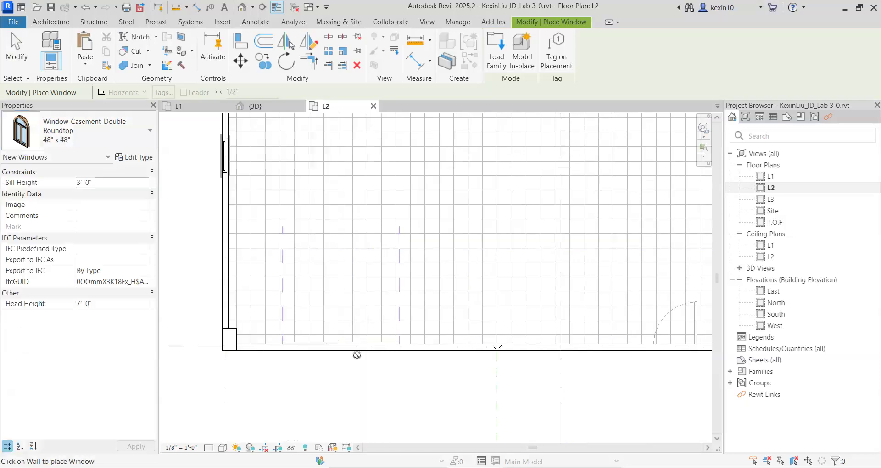
{"action": "left_click", "coordinate": [357, 351]}
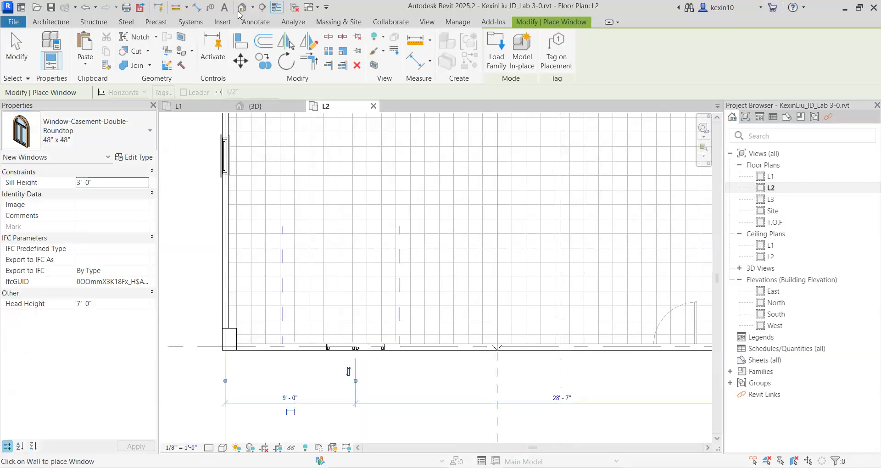
In the 3D view, set the sill height of the second storey's new round-top window to 2' 0".
{"action": "key", "text": "ctrl+Tab"}
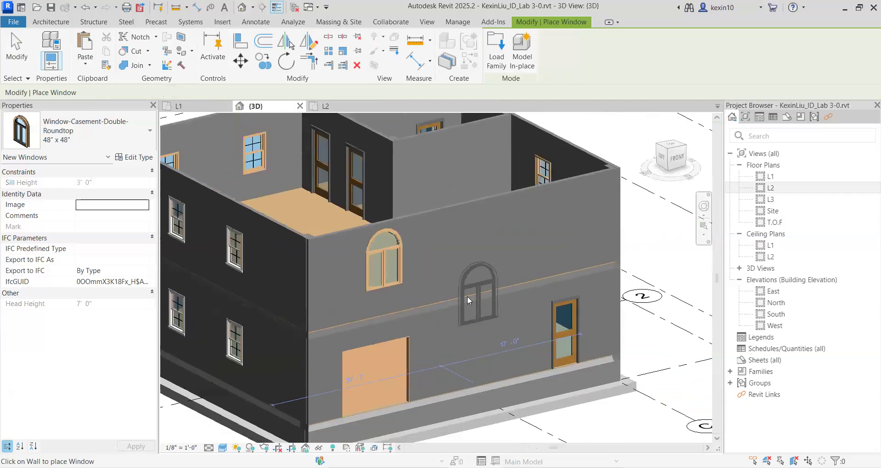
{"action": "key", "text": "Escape"}
{"action": "left_click", "coordinate": [386, 257]}
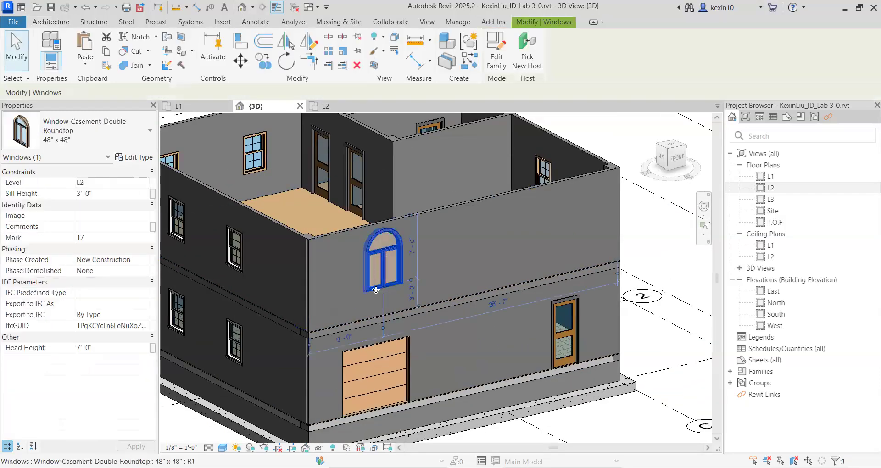
{"action": "scroll", "coordinate": [385, 248], "scroll_direction": "up", "scroll_amount": 3}
{"action": "scroll", "coordinate": [385, 233], "scroll_direction": "down", "scroll_amount": 4}
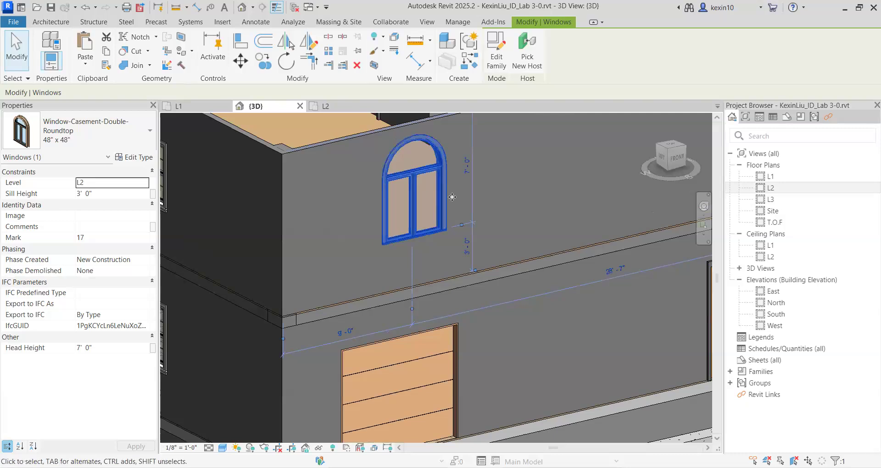
{"action": "scroll", "coordinate": [413, 262], "scroll_direction": "up", "scroll_amount": 2}
{"action": "left_click", "coordinate": [80, 193]}
{"action": "key", "text": "ctrl+a"}
{"action": "key", "text": "BackSpace"}
{"action": "type", "text": "2"}
{"action": "key", "text": "Return"}
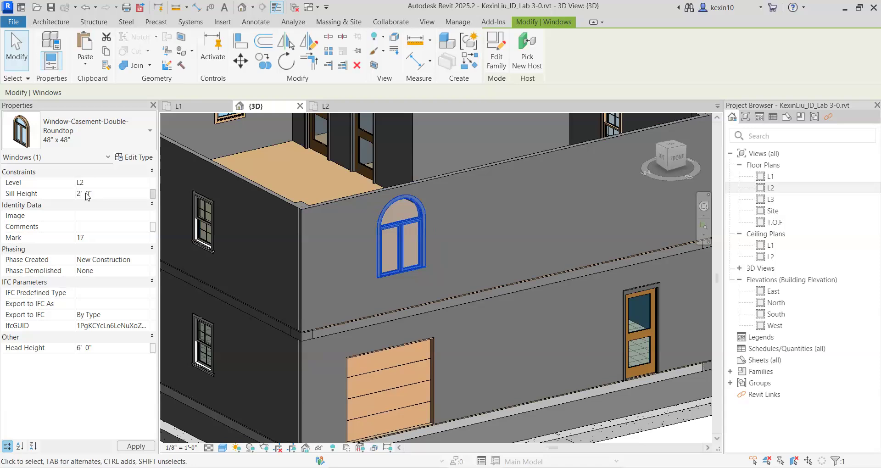
{"action": "scroll", "coordinate": [439, 266], "scroll_direction": "down", "scroll_amount": 4}
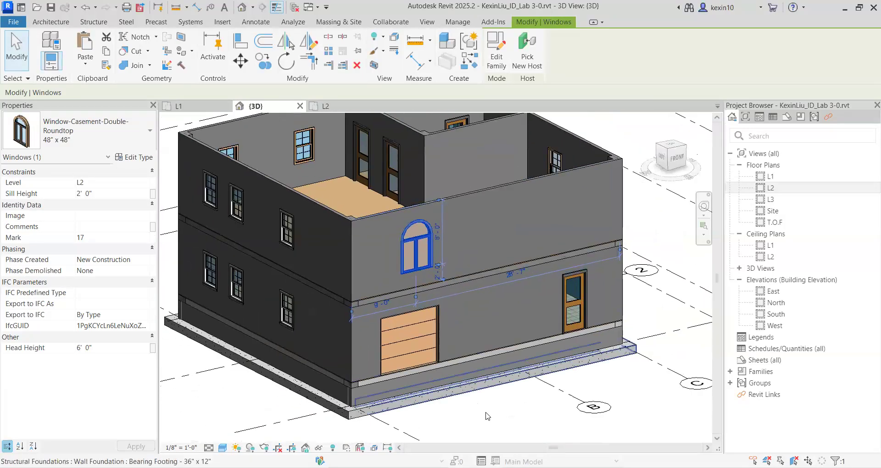
{"action": "key", "text": "Escape"}
Reopen the Autodesk family library and switch from its Windows category to Furniture.
{"action": "scroll", "coordinate": [424, 273], "scroll_direction": "up", "scroll_amount": 3}
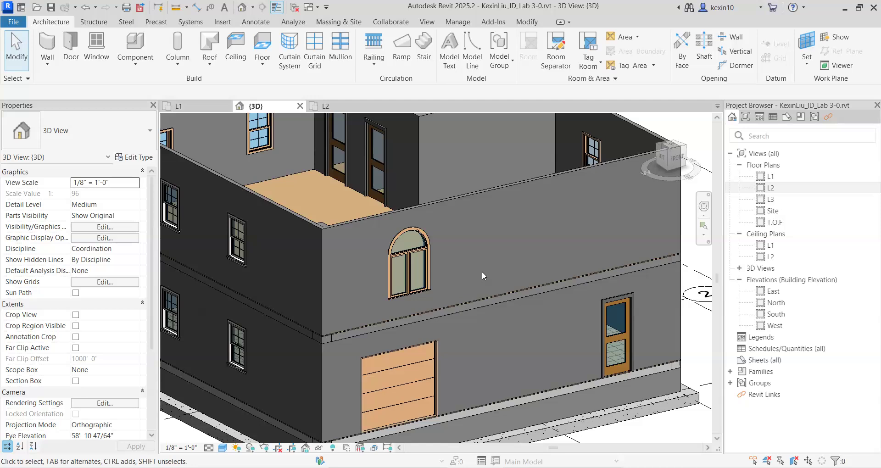
{"action": "scroll", "coordinate": [482, 271], "scroll_direction": "down", "scroll_amount": 3}
{"action": "middle_click_drag", "start_coordinate": [475, 263], "coordinate": [516, 299], "text": "shift"}
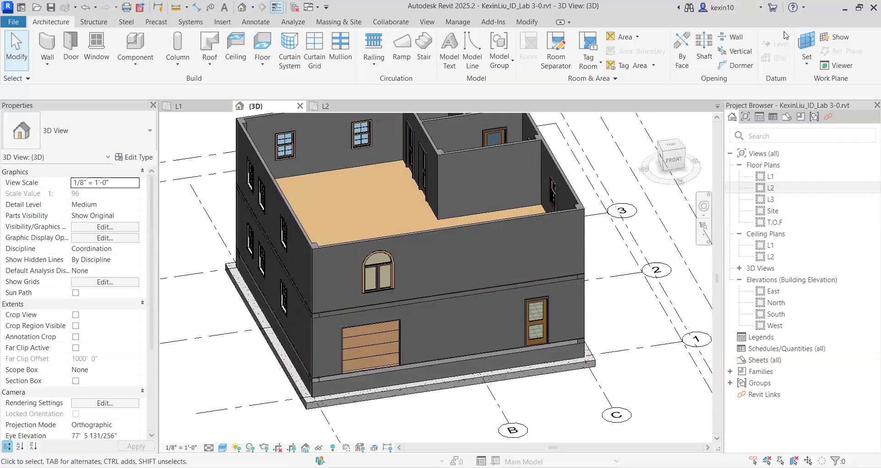
{"action": "middle_click_drag", "start_coordinate": [379, 208], "coordinate": [445, 174]}
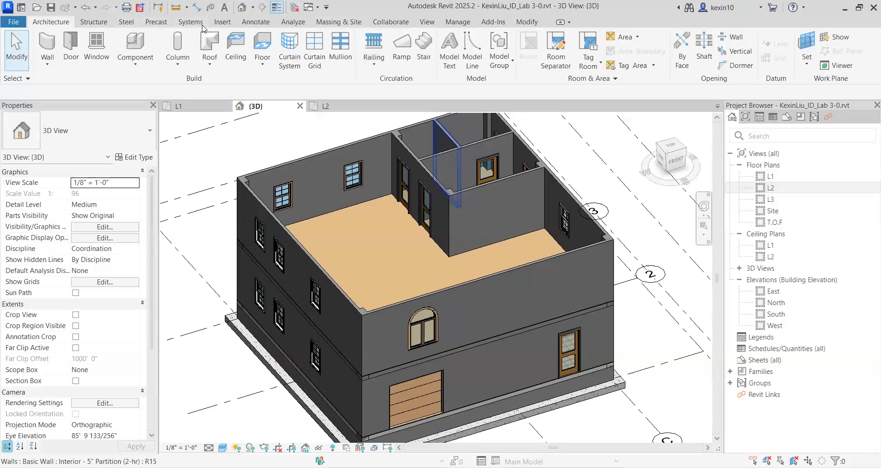
{"action": "left_click", "coordinate": [224, 21]}
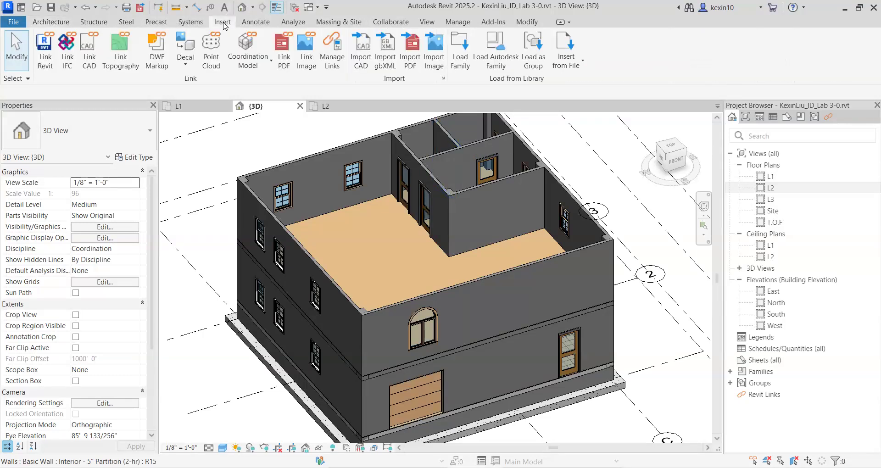
{"action": "left_click", "coordinate": [494, 56]}
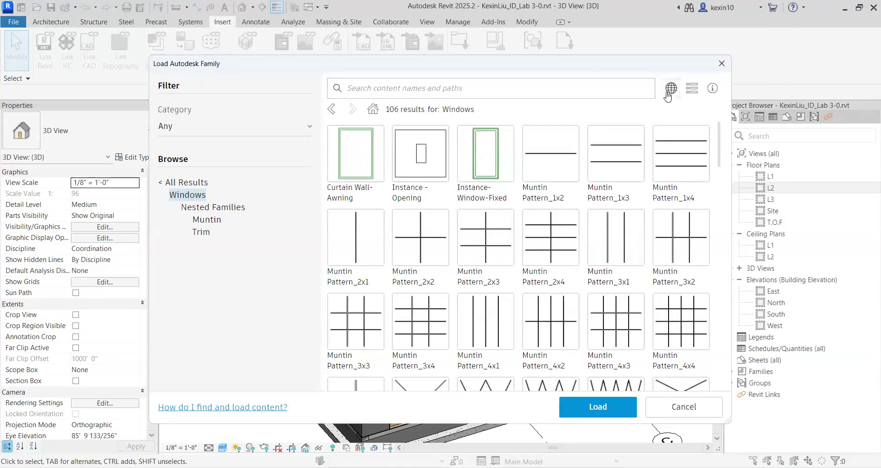
{"action": "left_click", "coordinate": [671, 88]}
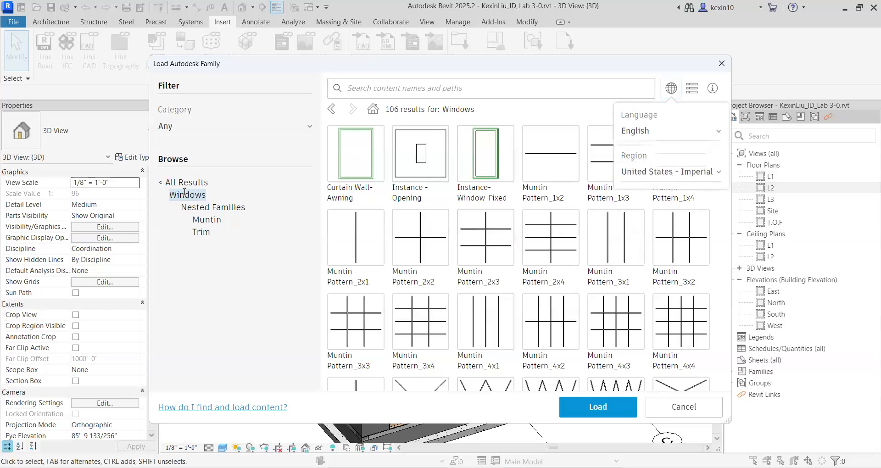
{"action": "left_click", "coordinate": [168, 182]}
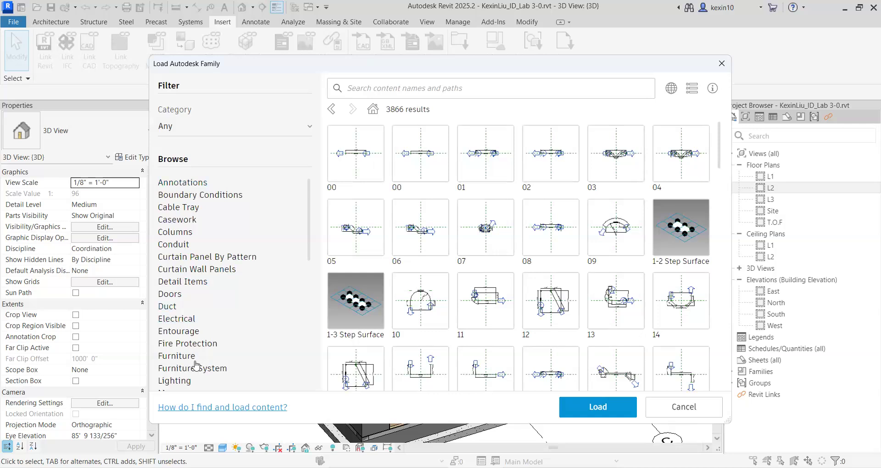
{"action": "left_click", "coordinate": [179, 356]}
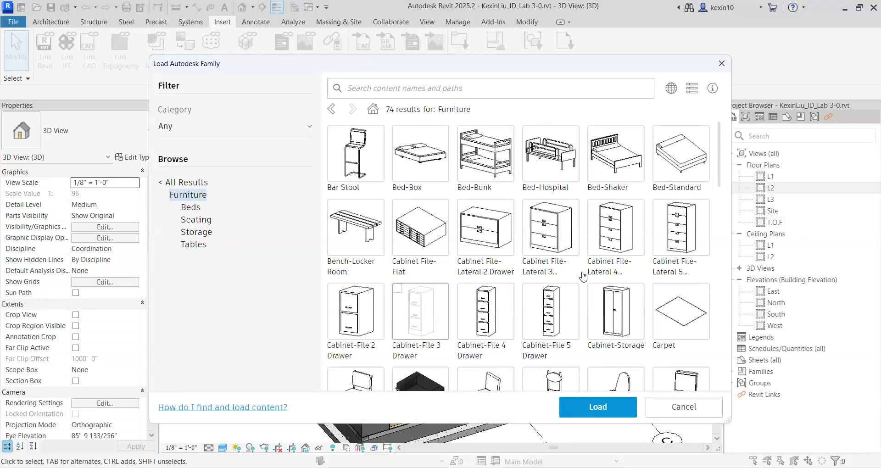
Select the Sofa and TV - Flat Screen families in the library's Furniture category.
{"action": "scroll", "coordinate": [551, 220], "scroll_direction": "down", "scroll_amount": 2}
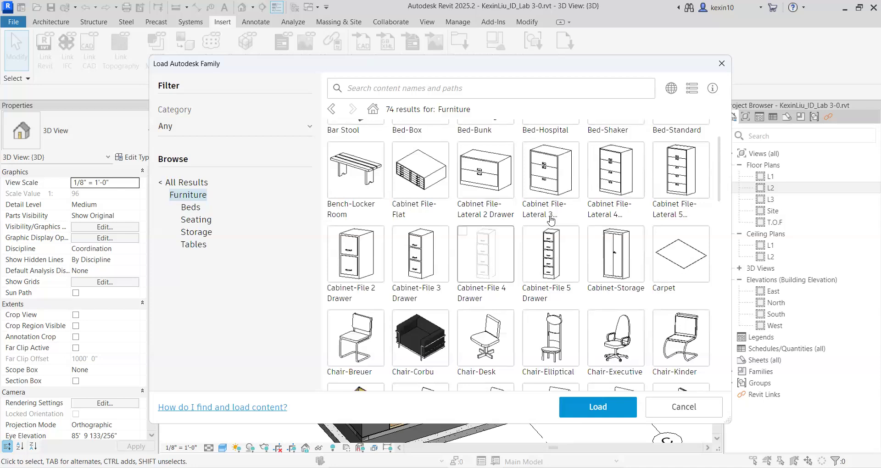
{"action": "scroll", "coordinate": [509, 246], "scroll_direction": "down", "scroll_amount": 2}
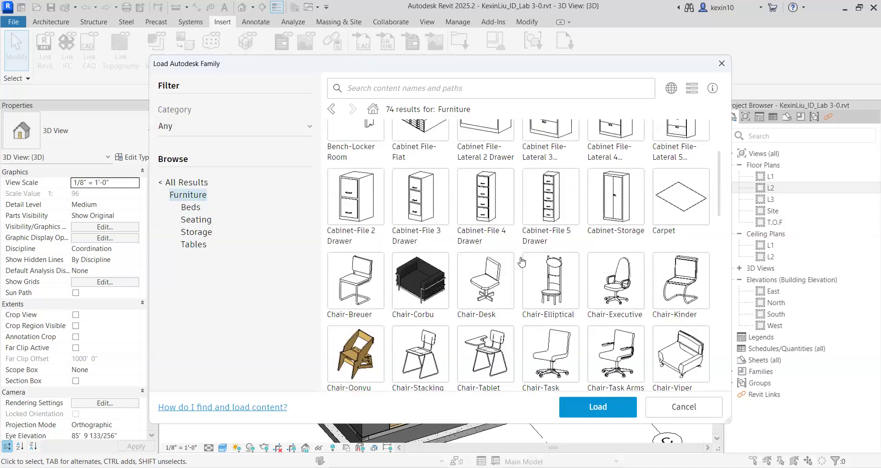
{"action": "scroll", "coordinate": [522, 262], "scroll_direction": "down", "scroll_amount": 2}
{"action": "scroll", "coordinate": [522, 262], "scroll_direction": "down", "scroll_amount": 1}
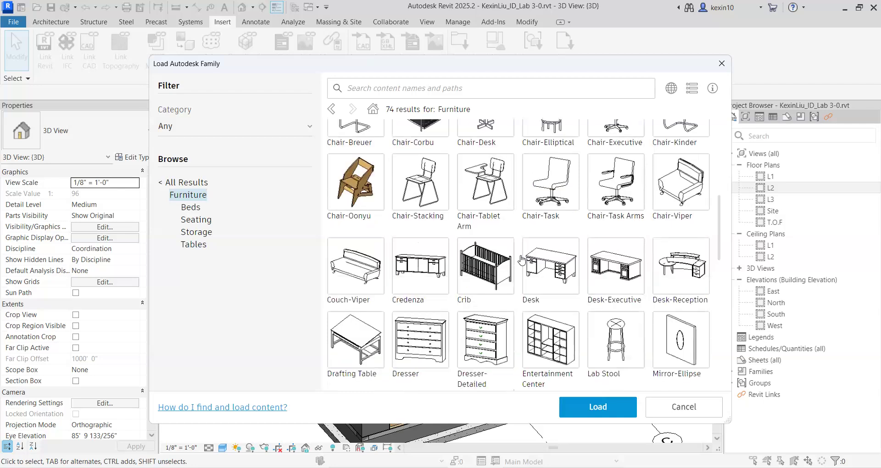
{"action": "scroll", "coordinate": [522, 260], "scroll_direction": "down", "scroll_amount": 3}
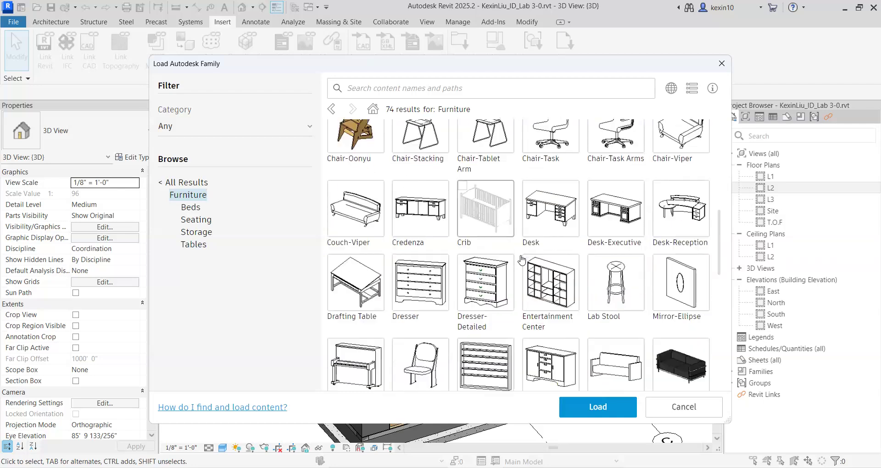
{"action": "left_click", "coordinate": [626, 260]}
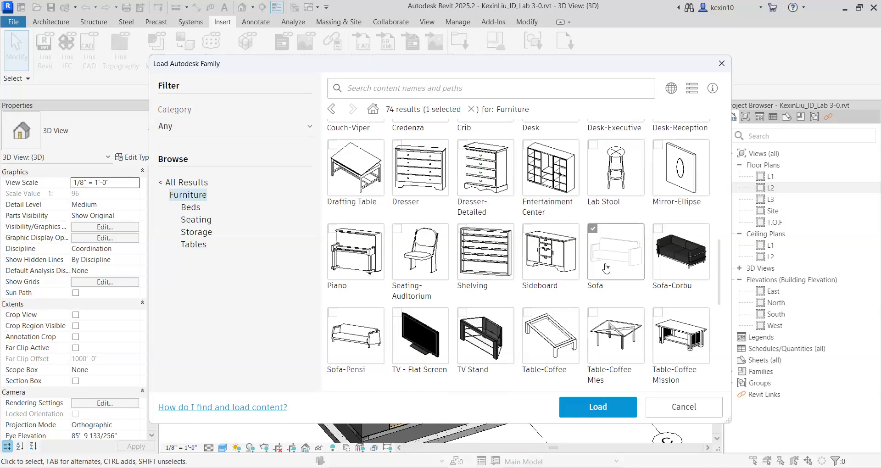
{"action": "scroll", "coordinate": [386, 227], "scroll_direction": "down", "scroll_amount": 1}
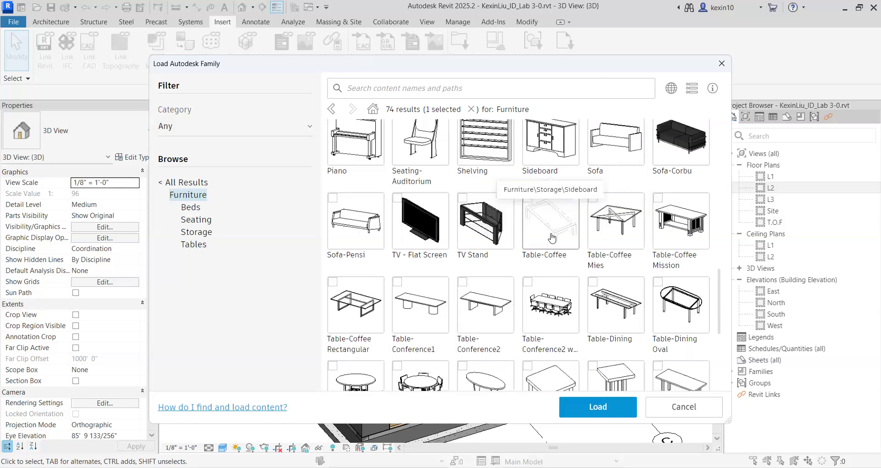
{"action": "scroll", "coordinate": [558, 236], "scroll_direction": "down", "scroll_amount": 1}
{"action": "left_click", "coordinate": [422, 225]}
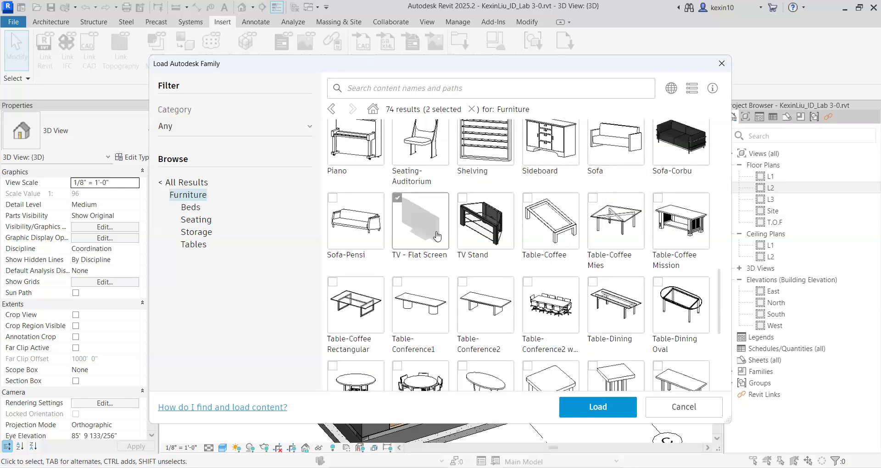
Add a round table family to the furniture selection and load the selected families into the project.
{"action": "scroll", "coordinate": [437, 235], "scroll_direction": "down", "scroll_amount": 1}
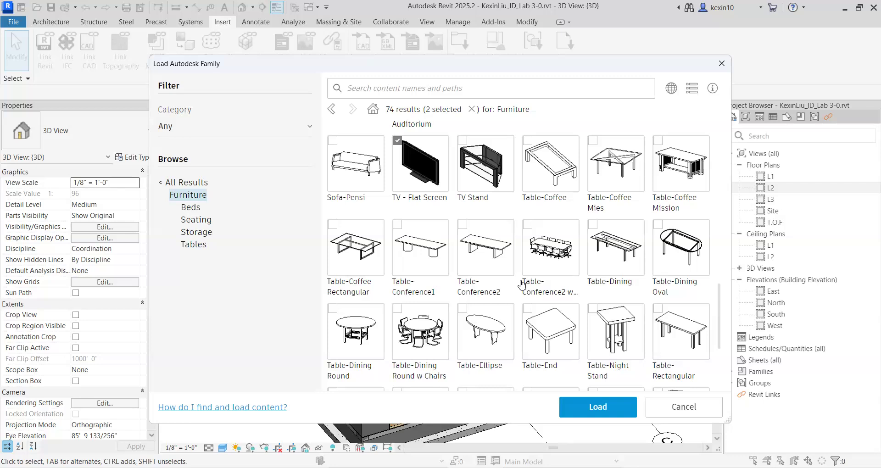
{"action": "scroll", "coordinate": [500, 286], "scroll_direction": "down", "scroll_amount": 1}
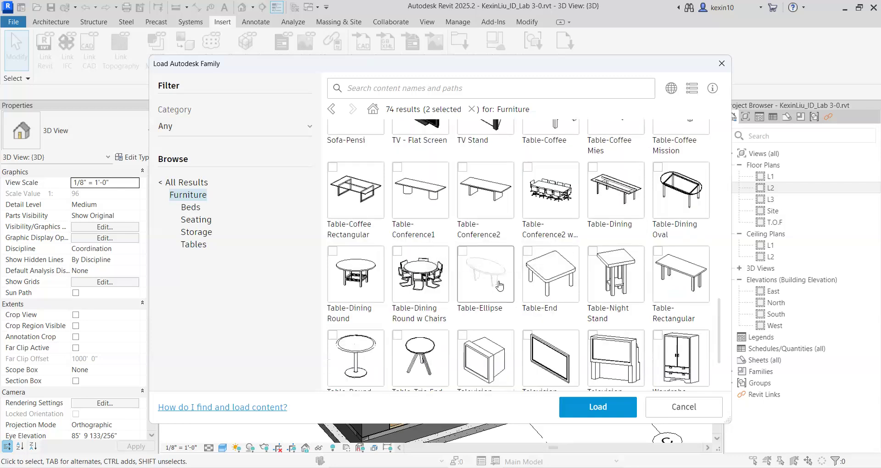
{"action": "scroll", "coordinate": [500, 285], "scroll_direction": "down", "scroll_amount": 1}
{"action": "scroll", "coordinate": [456, 285], "scroll_direction": "down", "scroll_amount": 1}
{"action": "left_click", "coordinate": [343, 262]}
{"action": "left_click", "coordinate": [598, 408]}
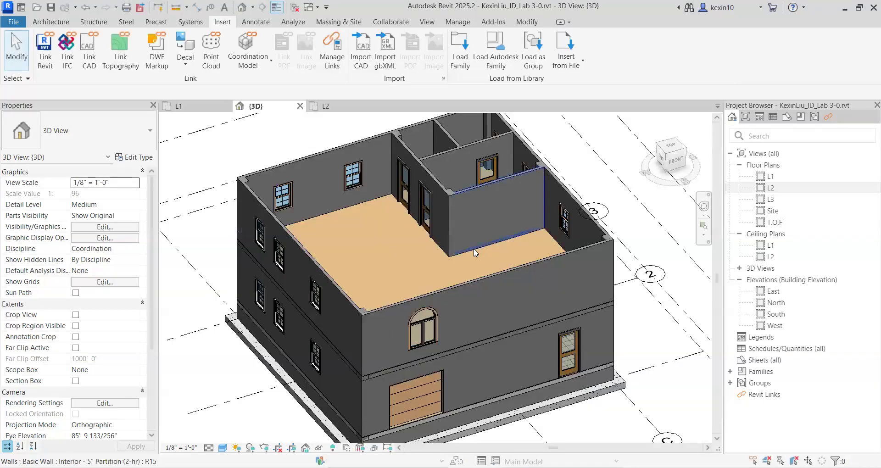
Open the L2 floor plan and frame the whole second storey.
{"action": "double_click", "coordinate": [781, 189]}
{"action": "scroll", "coordinate": [427, 331], "scroll_direction": "up", "scroll_amount": 4}
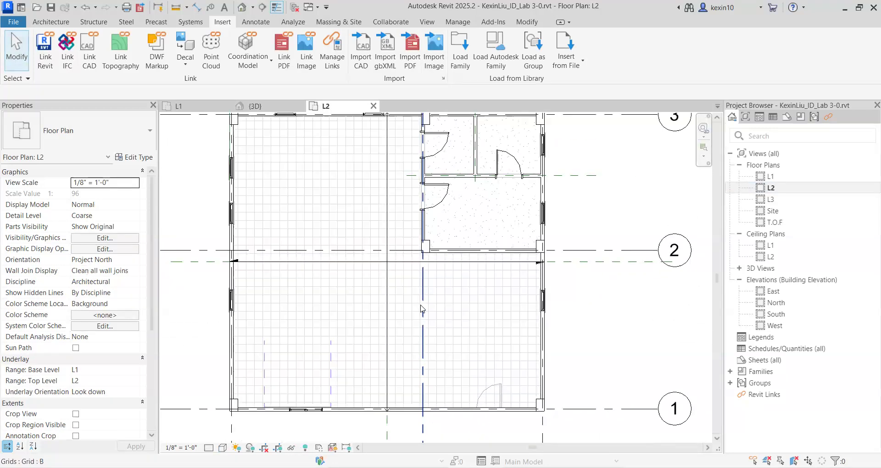
{"action": "scroll", "coordinate": [502, 299], "scroll_direction": "down", "scroll_amount": 2}
Place a 46" TV - Flat Screen component just south of the partition wall at grid 2, about 7' 10" from the east wall.
{"action": "left_click", "coordinate": [58, 24]}
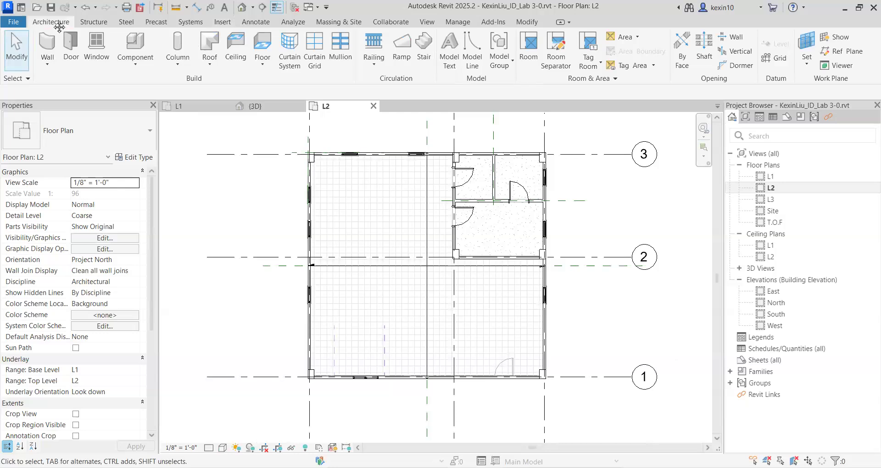
{"action": "left_click", "coordinate": [146, 74]}
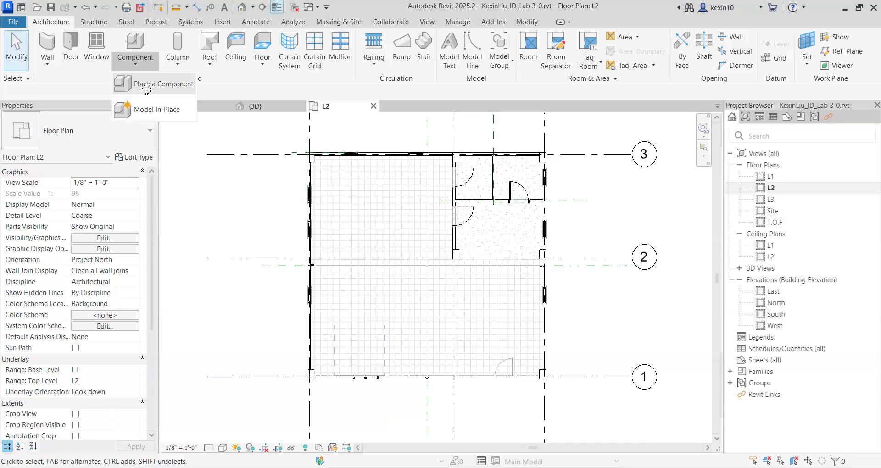
{"action": "left_click", "coordinate": [146, 85]}
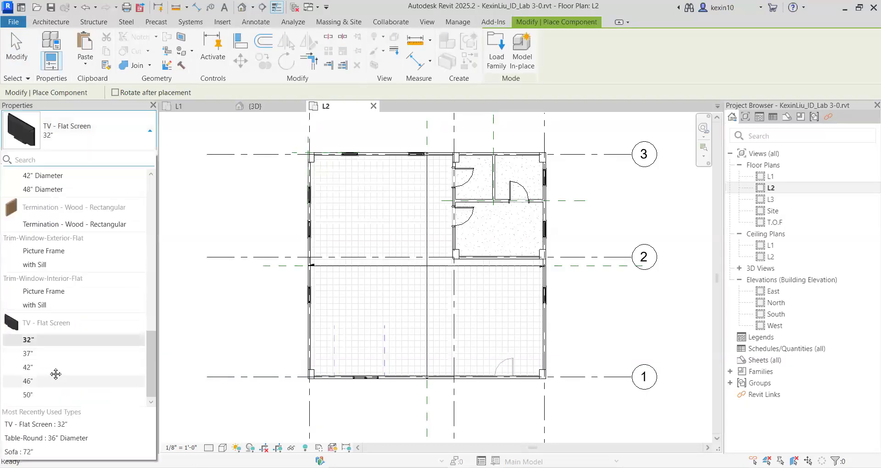
{"action": "scroll", "coordinate": [69, 322], "scroll_direction": "up", "scroll_amount": 12}
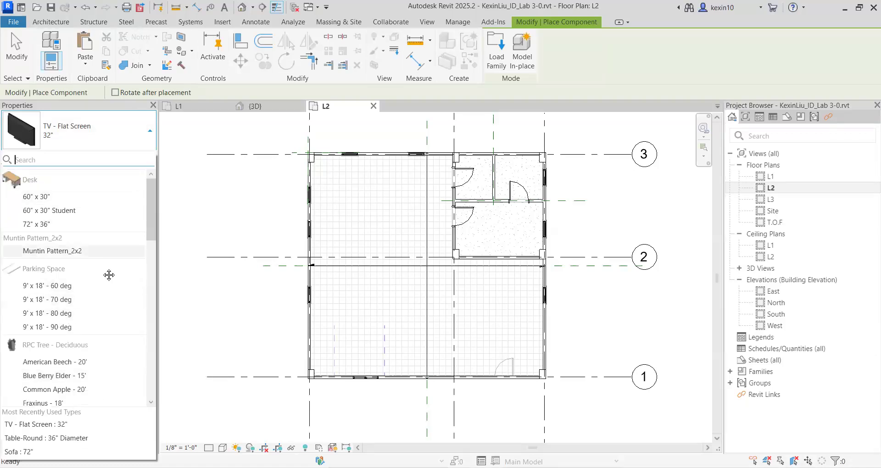
{"action": "scroll", "coordinate": [111, 270], "scroll_direction": "down", "scroll_amount": 10}
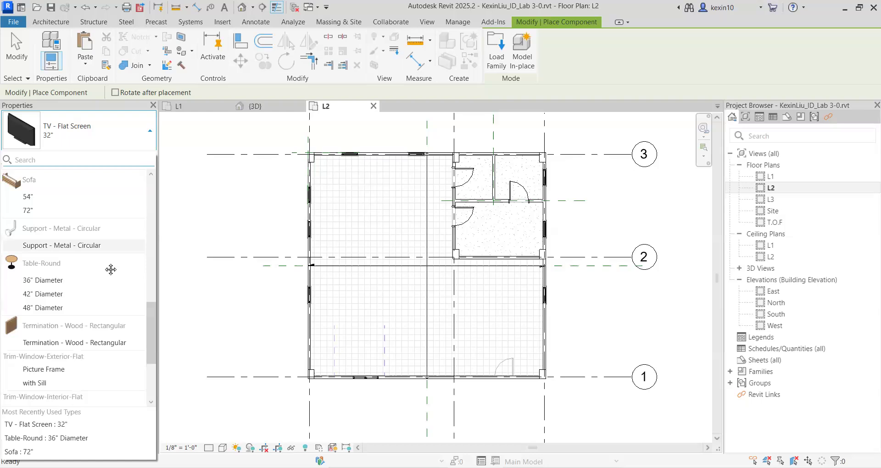
{"action": "scroll", "coordinate": [111, 270], "scroll_direction": "down", "scroll_amount": 3}
{"action": "scroll", "coordinate": [78, 273], "scroll_direction": "down", "scroll_amount": 4}
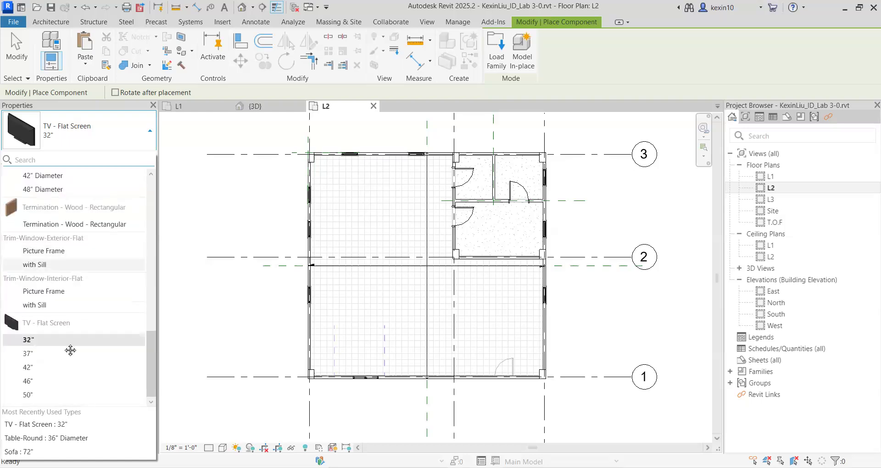
{"action": "left_click", "coordinate": [57, 386]}
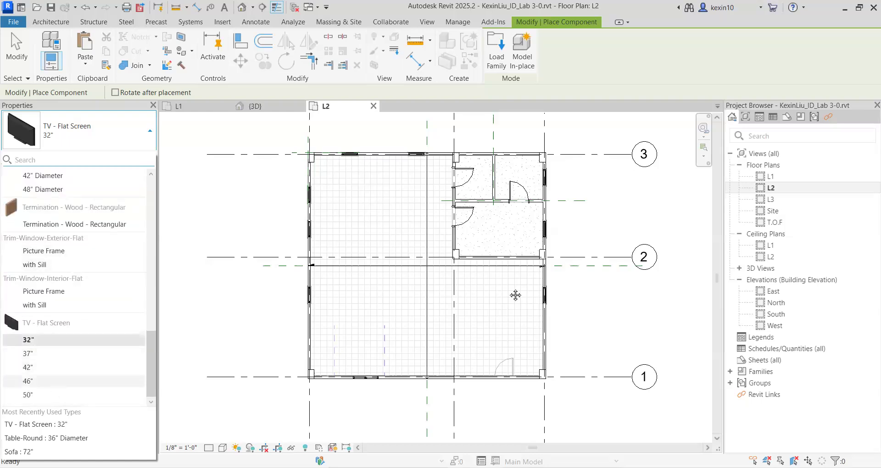
{"action": "scroll", "coordinate": [495, 275], "scroll_direction": "up", "scroll_amount": 3}
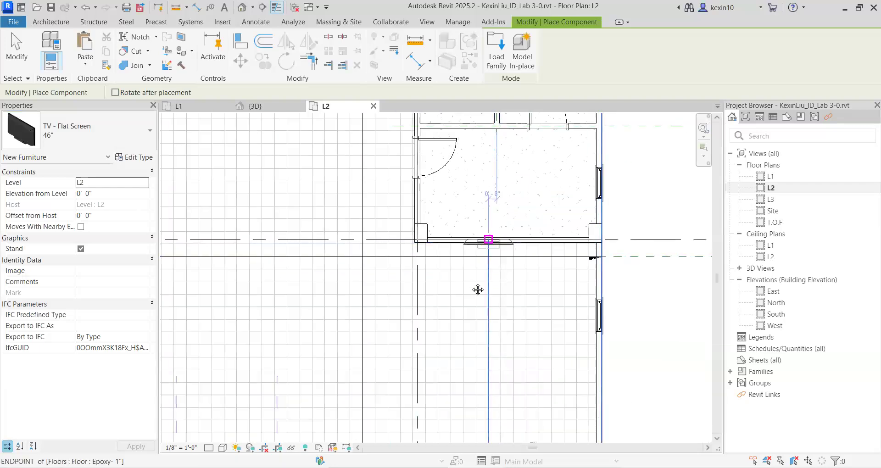
{"action": "left_click", "coordinate": [504, 270]}
Place a 42" diameter Table-Round south of the TV, aligned with its centre and about 7' 4" below grid 2.
{"action": "scroll", "coordinate": [504, 314], "scroll_direction": "down", "scroll_amount": 2}
{"action": "scroll", "coordinate": [503, 315], "scroll_direction": "down", "scroll_amount": 2}
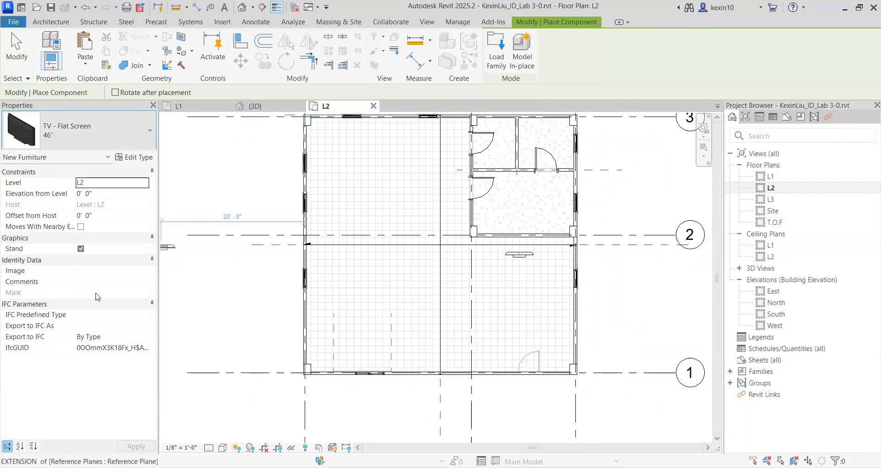
{"action": "scroll", "coordinate": [78, 311], "scroll_direction": "up", "scroll_amount": 3}
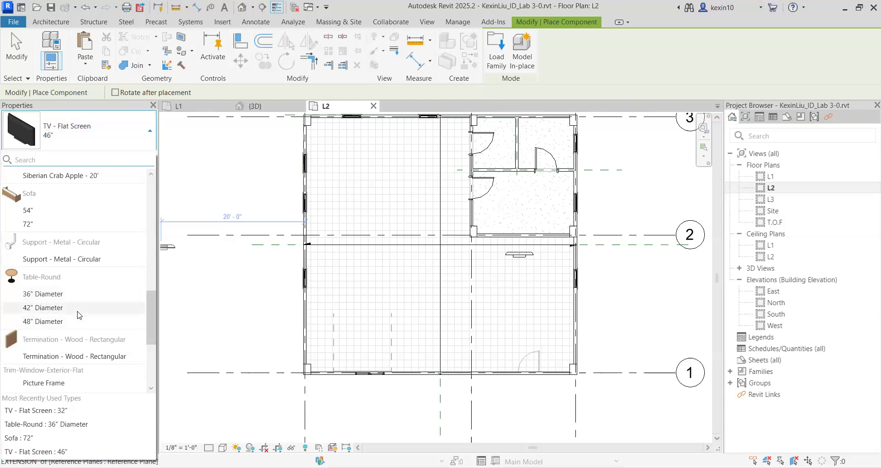
{"action": "left_click", "coordinate": [78, 315]}
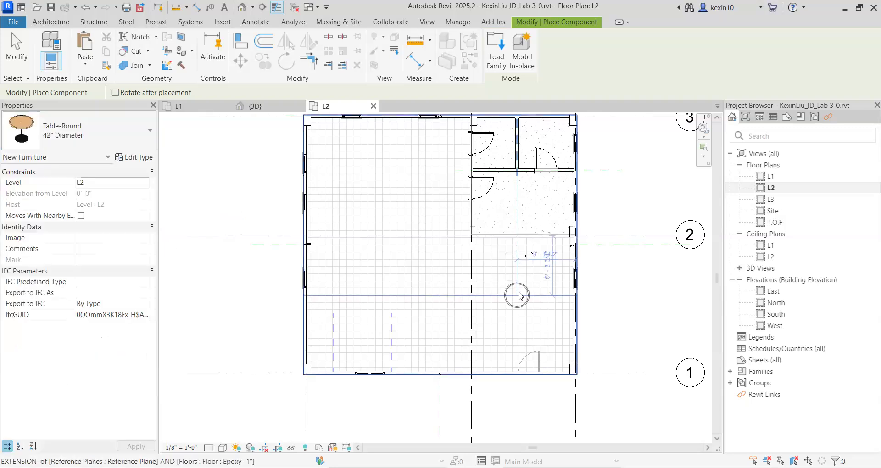
{"action": "scroll", "coordinate": [519, 294], "scroll_direction": "up", "scroll_amount": 3}
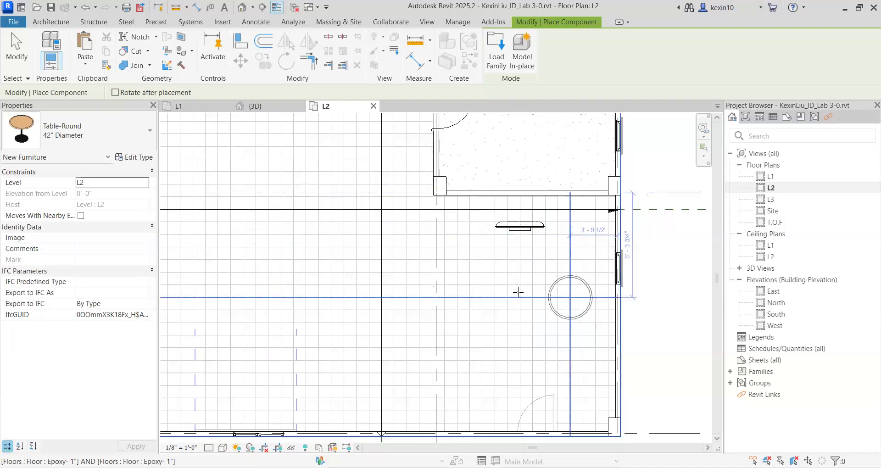
{"action": "left_click", "coordinate": [518, 292]}
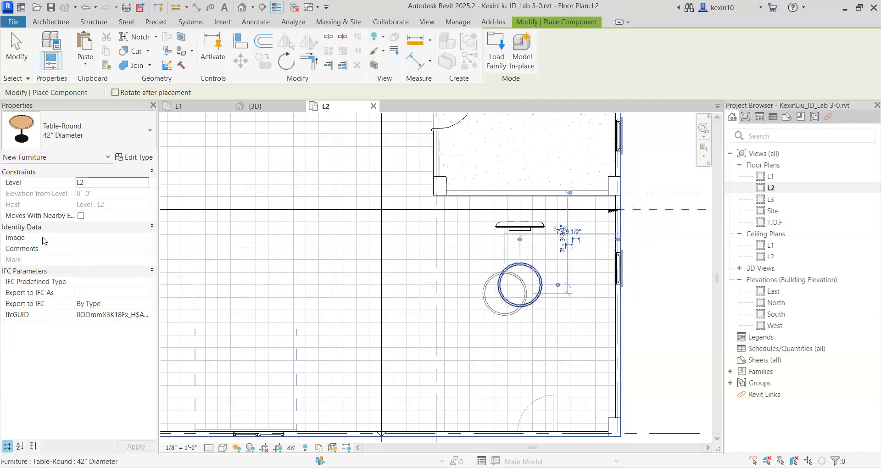
Place a 72" Sofa south of the round table, centred on and facing the TV, and end component placement.
{"action": "left_click", "coordinate": [72, 130]}
{"action": "scroll", "coordinate": [92, 275], "scroll_direction": "down", "scroll_amount": 1}
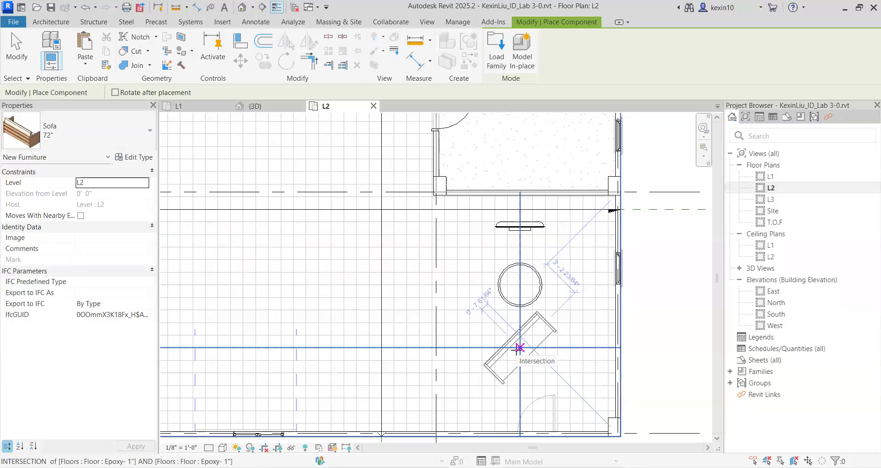
{"action": "scroll", "coordinate": [521, 352], "scroll_direction": "down", "scroll_amount": 1}
{"action": "scroll", "coordinate": [522, 356], "scroll_direction": "up", "scroll_amount": 3}
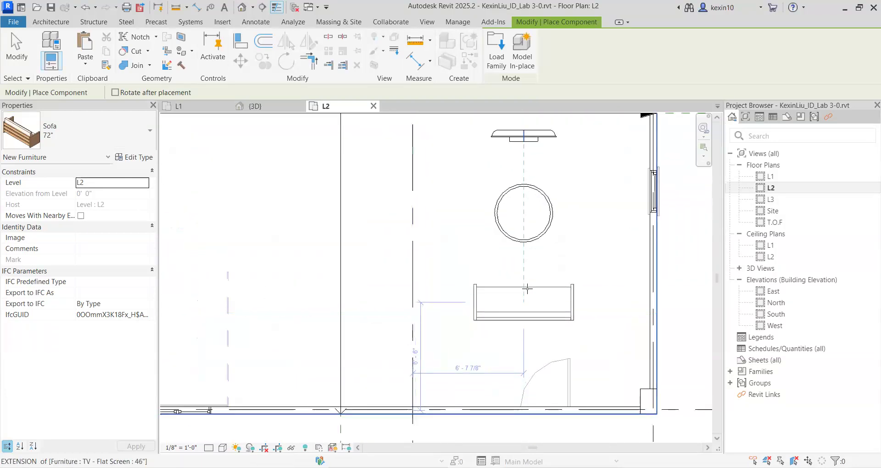
{"action": "middle_click_drag", "start_coordinate": [537, 305], "coordinate": [503, 372]}
{"action": "left_click", "coordinate": [524, 311]}
{"action": "key", "text": "Escape"}
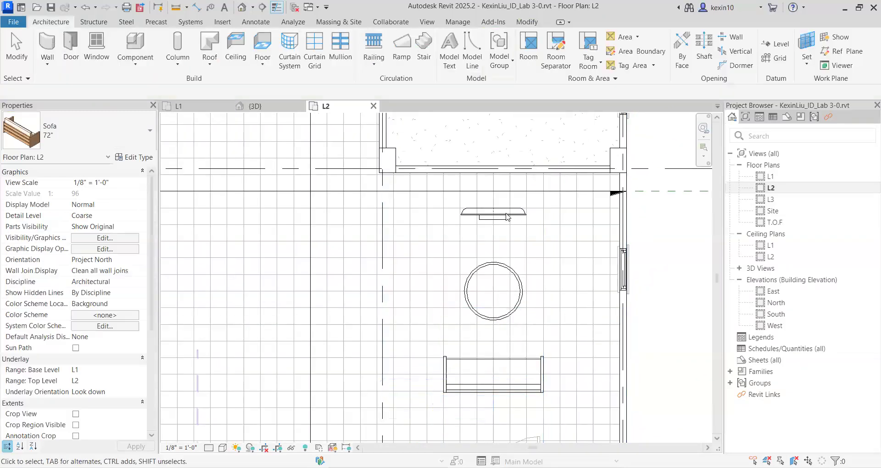
Select the TV in plan, then examine the furniture and second storey from several angles in the 3D view.
{"action": "left_click", "coordinate": [507, 216]}
{"action": "scroll", "coordinate": [505, 232], "scroll_direction": "up", "scroll_amount": 4}
{"action": "scroll", "coordinate": [323, 179], "scroll_direction": "down", "scroll_amount": 4}
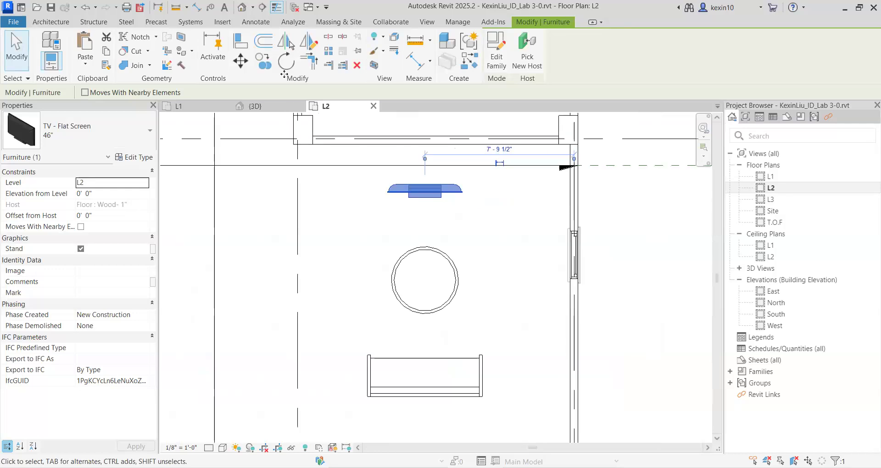
{"action": "left_click", "coordinate": [244, 8]}
{"action": "scroll", "coordinate": [483, 263], "scroll_direction": "up", "scroll_amount": 3}
{"action": "middle_click_drag", "start_coordinate": [483, 263], "coordinate": [430, 308]}
{"action": "scroll", "coordinate": [441, 313], "scroll_direction": "down", "scroll_amount": 2}
{"action": "middle_click_drag", "start_coordinate": [574, 357], "coordinate": [505, 400], "text": "shift"}
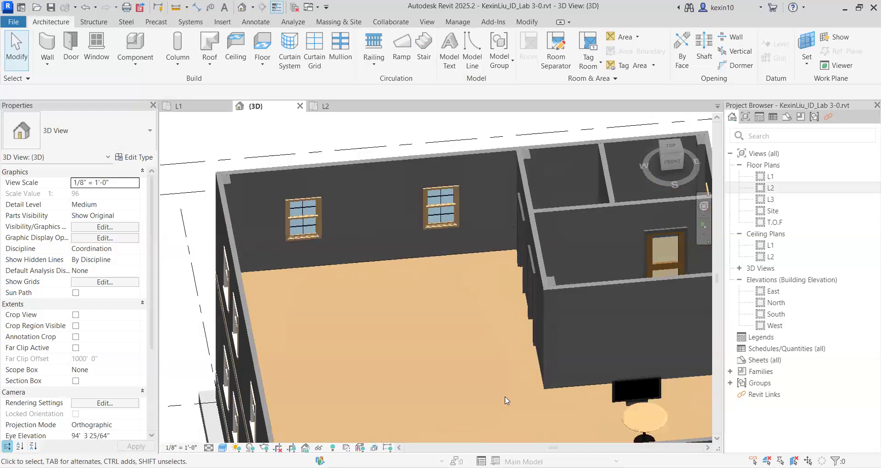
{"action": "scroll", "coordinate": [509, 385], "scroll_direction": "down", "scroll_amount": 3}
{"action": "middle_click_drag", "start_coordinate": [526, 328], "coordinate": [518, 187]}
{"action": "middle_click_drag", "start_coordinate": [490, 372], "coordinate": [535, 315], "text": "shift"}
{"action": "middle_click_drag", "start_coordinate": [448, 297], "coordinate": [504, 340]}
{"action": "middle_click_drag", "start_coordinate": [525, 312], "coordinate": [362, 467], "text": "shift"}
{"action": "middle_click_drag", "start_coordinate": [294, 375], "coordinate": [459, 374]}
{"action": "middle_click_drag", "start_coordinate": [389, 369], "coordinate": [359, 252]}
{"action": "scroll", "coordinate": [382, 301], "scroll_direction": "up", "scroll_amount": 1}
{"action": "scroll", "coordinate": [421, 309], "scroll_direction": "down", "scroll_amount": 1}
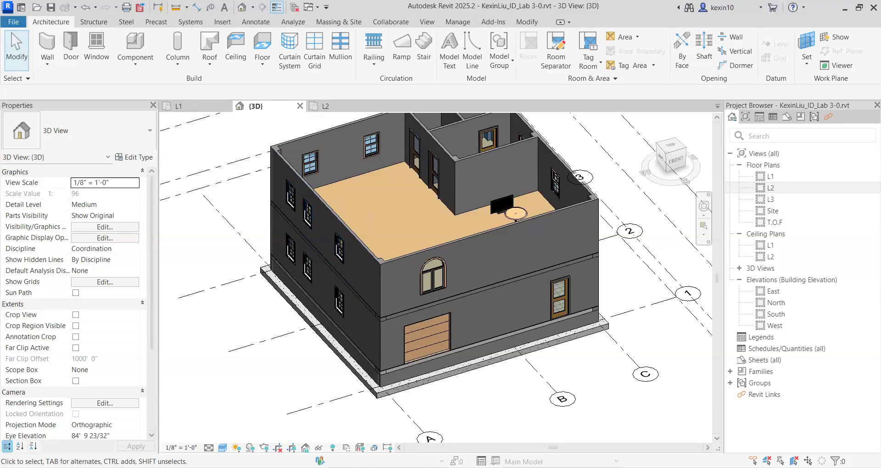
Switch to the PowerPoint lab slides and review the furniture instructions, Exercise 3.1 and the Stair and Ramp section.
{"action": "key", "text": "alt+Tab"}
{"action": "scroll", "coordinate": [100, 367], "scroll_direction": "down", "scroll_amount": 1}
{"action": "left_click", "coordinate": [104, 375]}
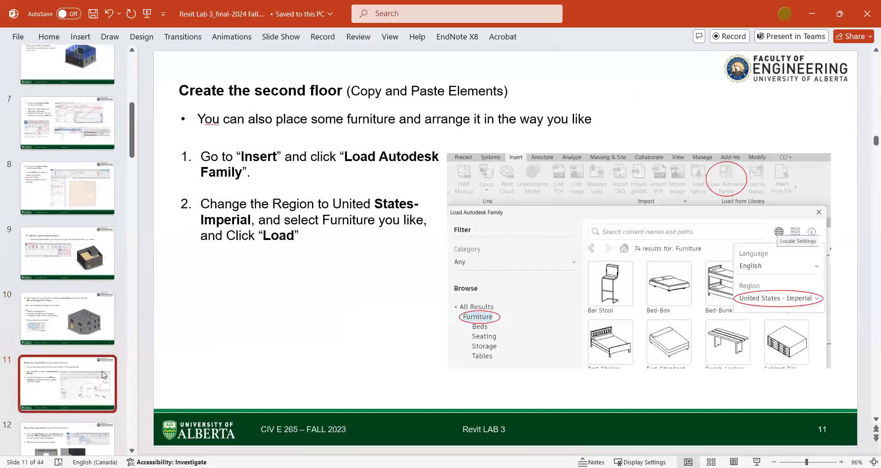
{"action": "scroll", "coordinate": [104, 375], "scroll_direction": "down", "scroll_amount": 3}
{"action": "left_click", "coordinate": [89, 335]}
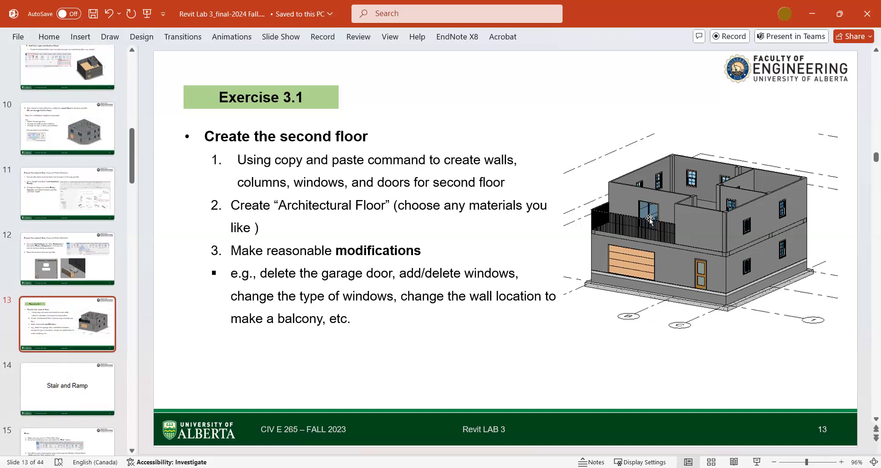
{"action": "left_click", "coordinate": [363, 336]}
{"action": "key", "text": "BackSpace"}
{"action": "left_click", "coordinate": [450, 379]}
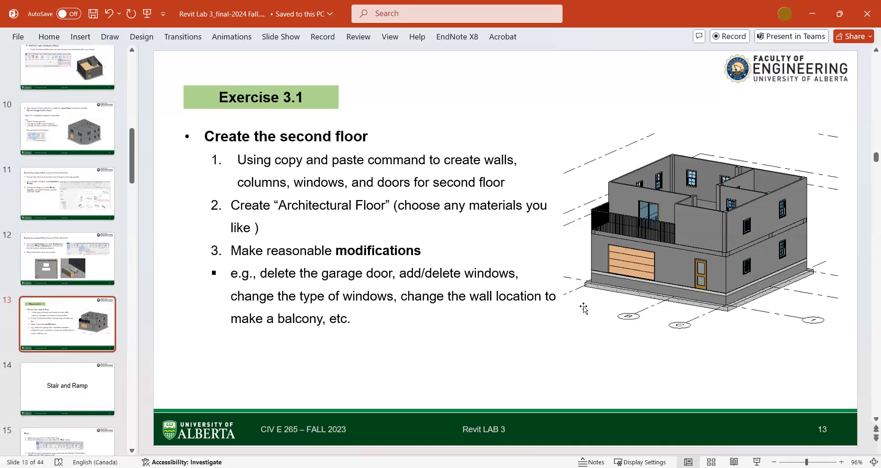
{"action": "left_click", "coordinate": [497, 355]}
{"action": "left_click", "coordinate": [80, 394]}
{"action": "scroll", "coordinate": [81, 395], "scroll_direction": "down", "scroll_amount": 2}
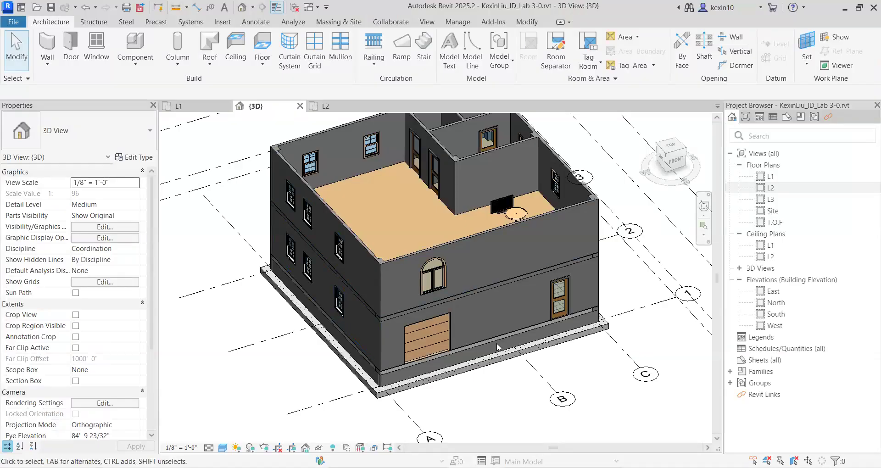
Switch back to Revit and open the L1 floor plan from the 3D view.
{"action": "middle_click_drag", "start_coordinate": [496, 342], "coordinate": [487, 252], "text": "shift"}
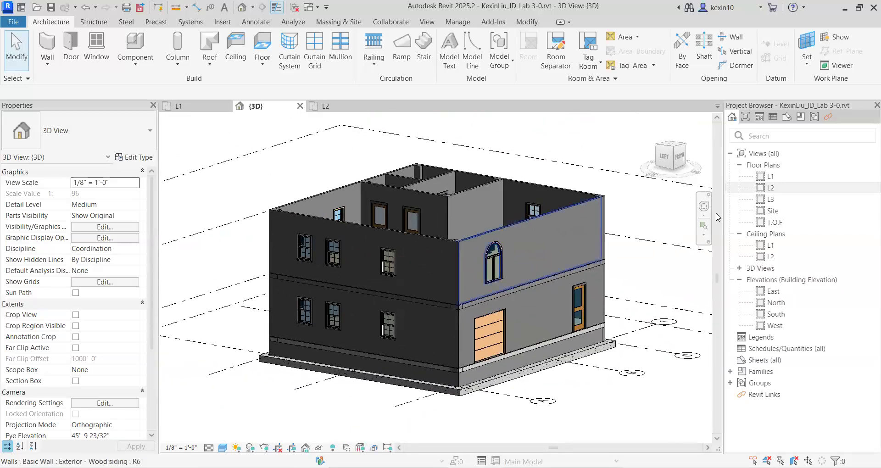
{"action": "left_click", "coordinate": [780, 178]}
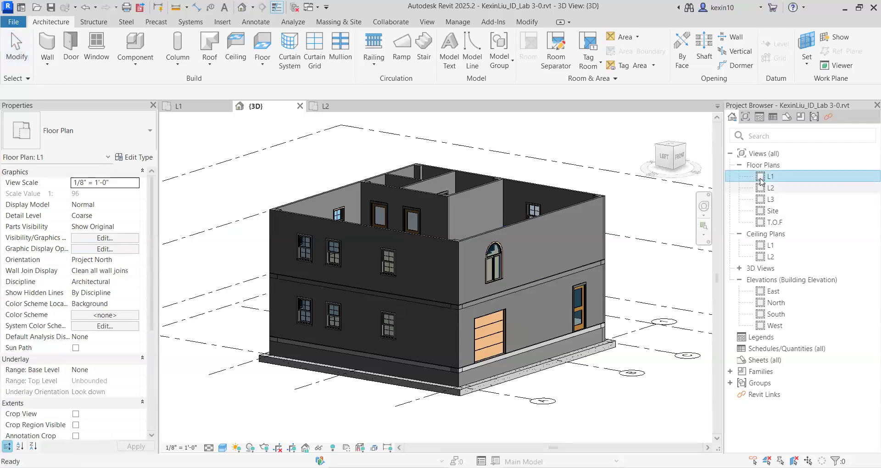
{"action": "double_click", "coordinate": [779, 178]}
{"action": "mouse_move", "coordinate": [421, 268]}
{"action": "middle_mouse_down"}
{"action": "mouse_move", "coordinate": [393, 210]}
{"action": "mouse_move", "coordinate": [415, 204]}
{"action": "middle_mouse_up"}
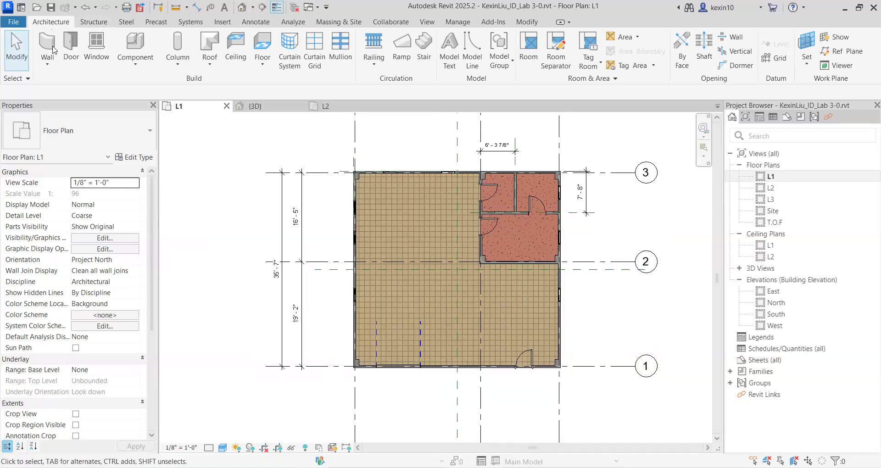
Start a new stair from L1 to L2 and set its type to Cast-In-Place Stair: Monolithic Stair.
{"action": "left_click", "coordinate": [425, 51]}
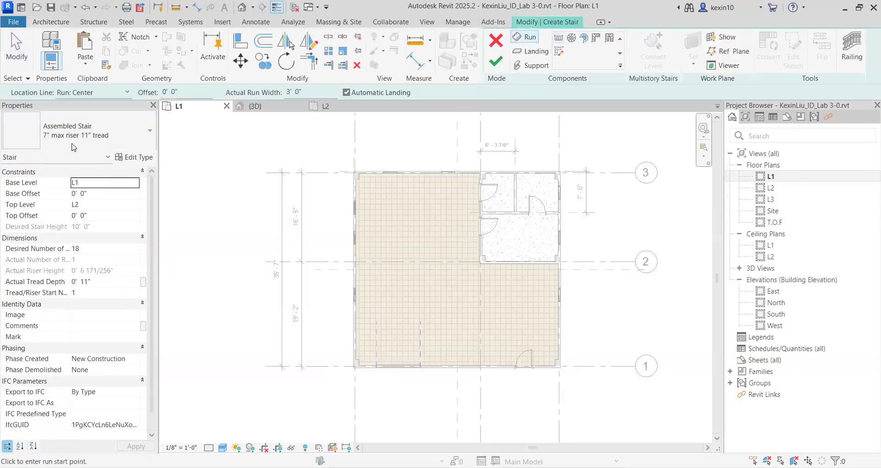
{"action": "left_click", "coordinate": [101, 130]}
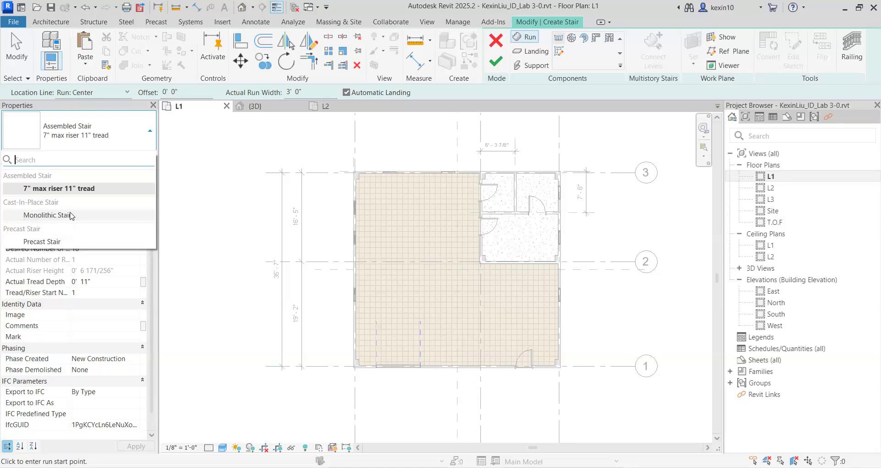
{"action": "left_click", "coordinate": [96, 214]}
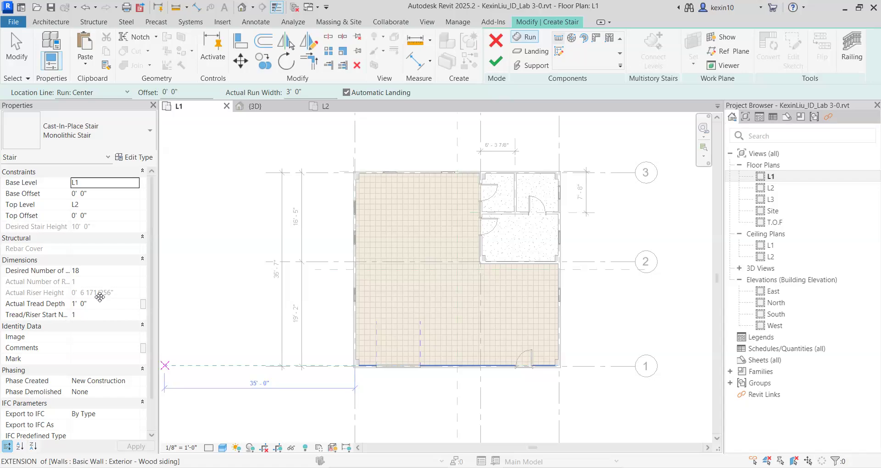
Switch to the PowerPoint lab slides and read the stair type, base and top level, and desired number of risers instructions.
{"action": "key", "text": "alt+Tab"}
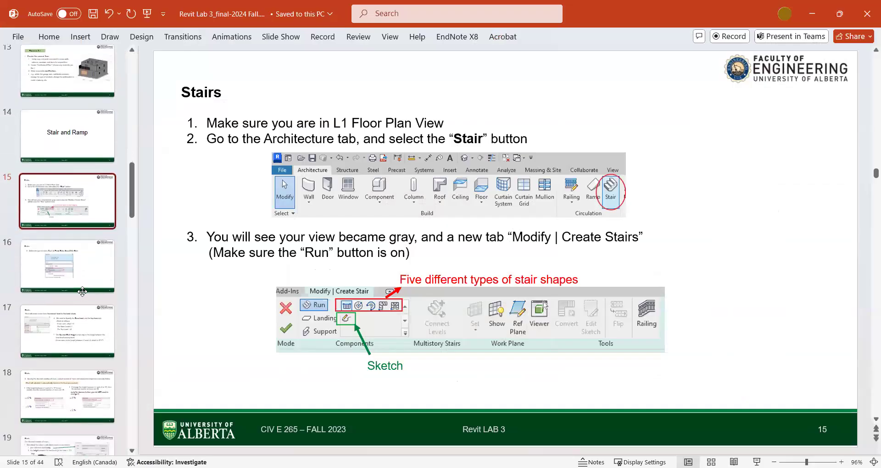
{"action": "left_click", "coordinate": [79, 270]}
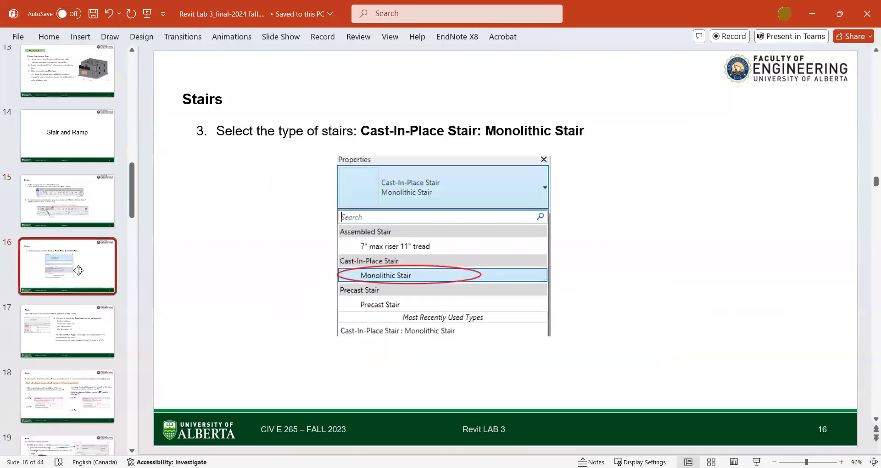
{"action": "key", "text": "Down"}
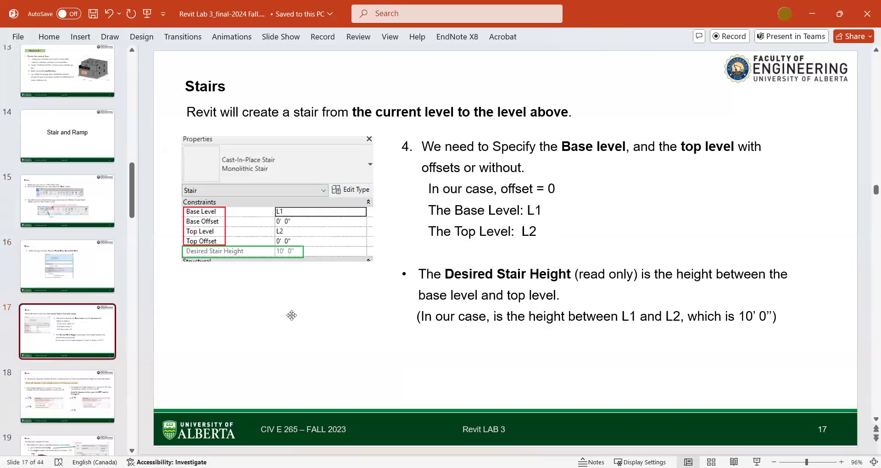
{"action": "key", "text": "Down"}
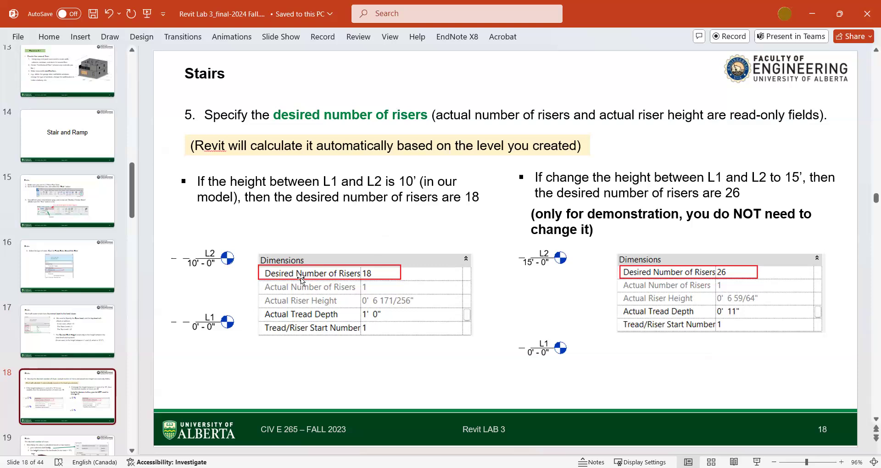
{"action": "key", "text": "Down"}
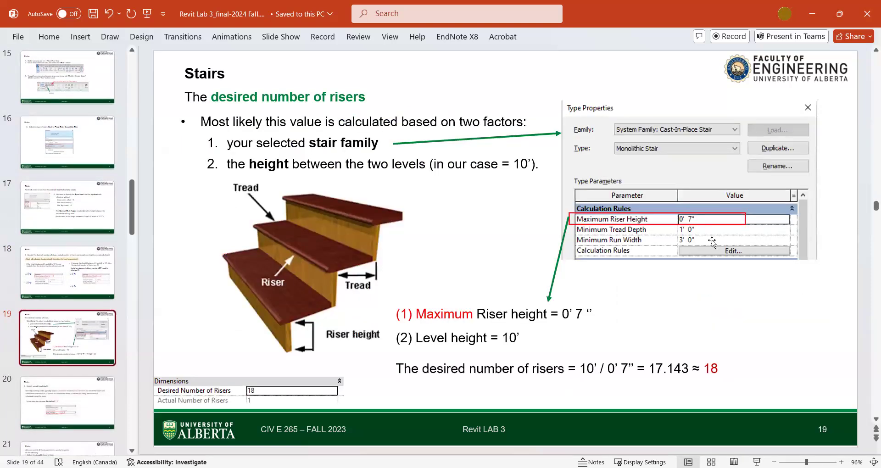
Read the lab slides on actual tread depth and placing a straight stair run, and return to Revit.
{"action": "key", "text": "Down"}
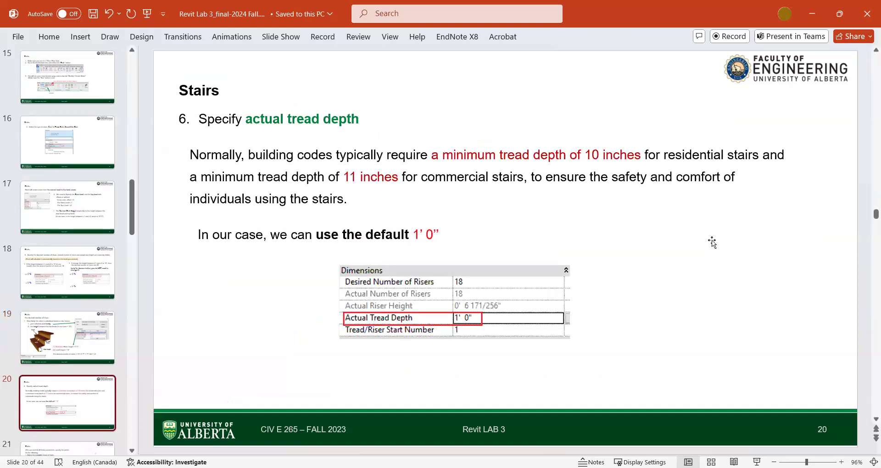
{"action": "key", "text": "Down"}
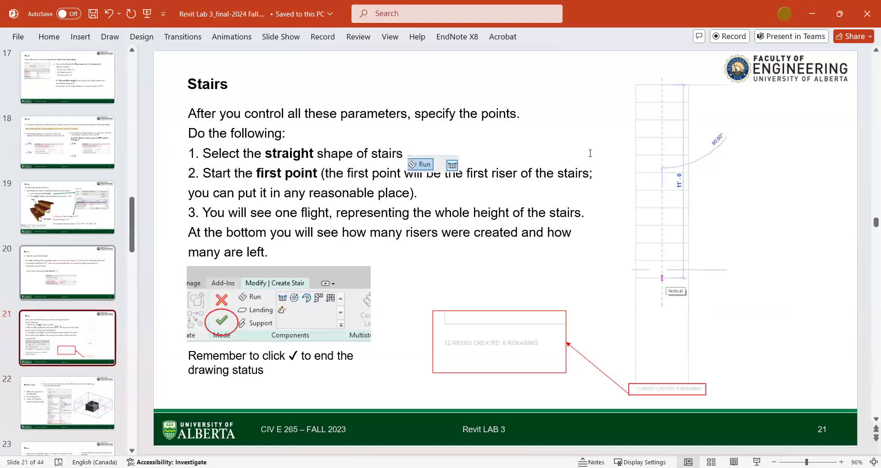
{"action": "left_click", "coordinate": [811, 14]}
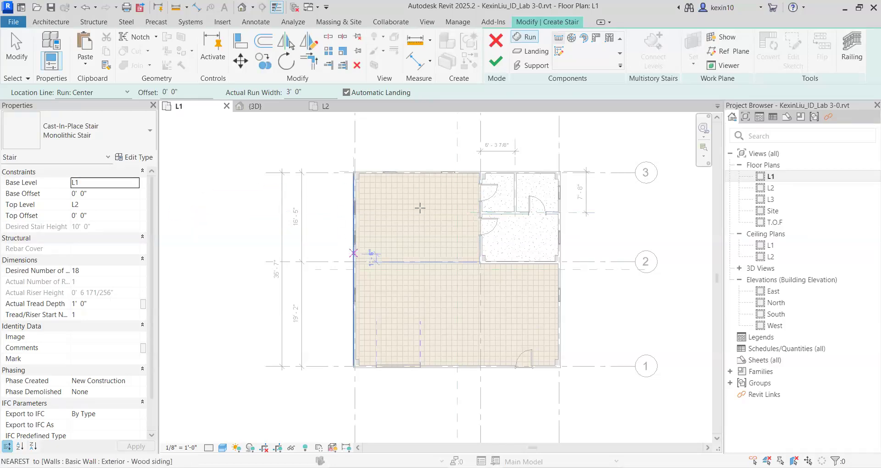
Draw a straight vertical stair run about 17' long with all 18 risers in the large upper-left room, starting near its upper wall.
{"action": "scroll", "coordinate": [404, 220], "scroll_direction": "up", "scroll_amount": 2}
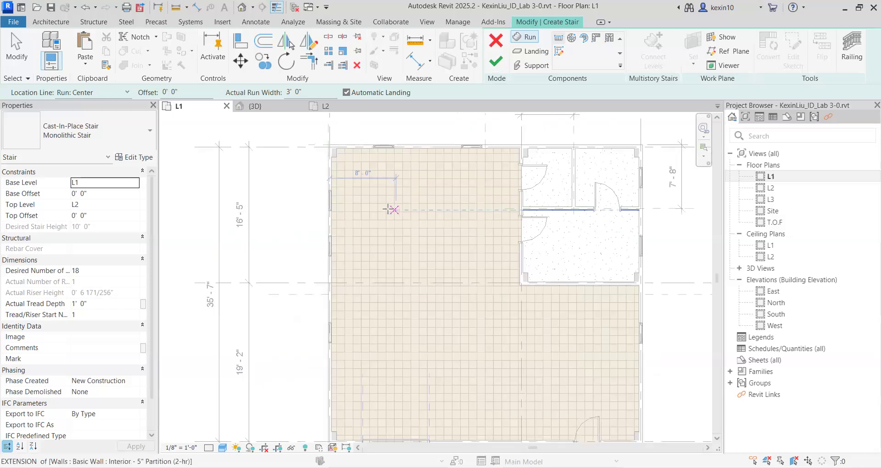
{"action": "middle_click_drag", "start_coordinate": [405, 201], "coordinate": [354, 212]}
{"action": "scroll", "coordinate": [356, 193], "scroll_direction": "up", "scroll_amount": 1}
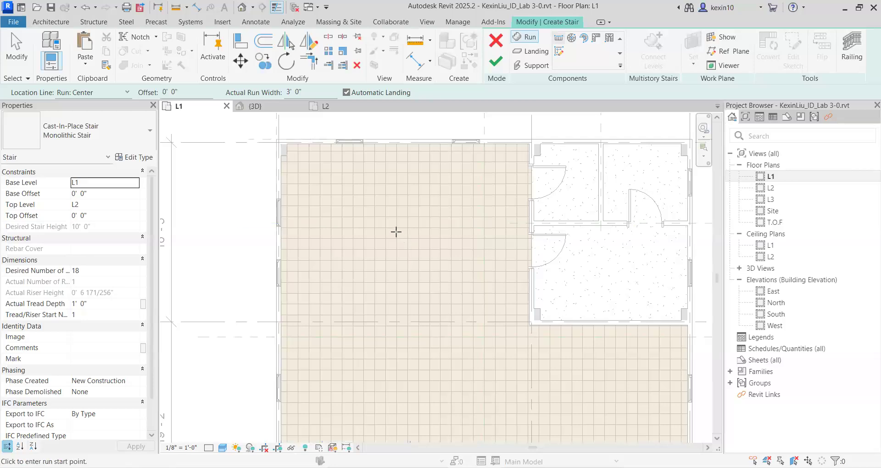
{"action": "scroll", "coordinate": [354, 244], "scroll_direction": "down", "scroll_amount": 1}
{"action": "middle_click_drag", "start_coordinate": [354, 243], "coordinate": [333, 235]}
{"action": "scroll", "coordinate": [362, 182], "scroll_direction": "up", "scroll_amount": 1}
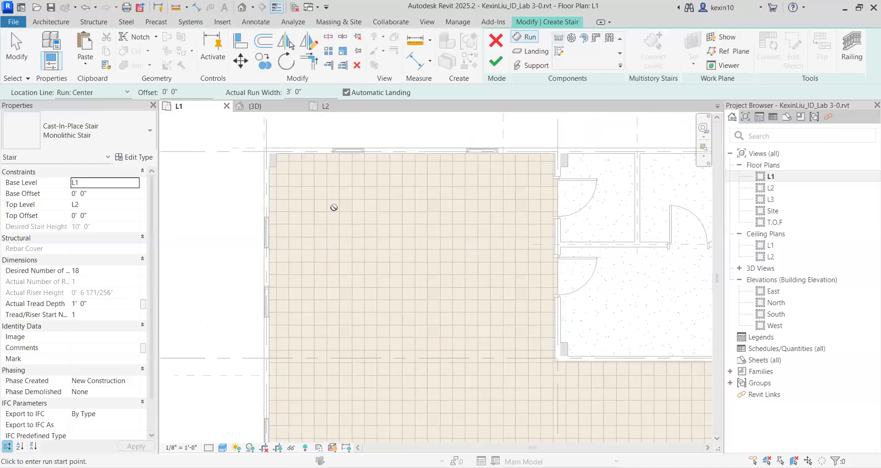
{"action": "left_click", "coordinate": [334, 207]}
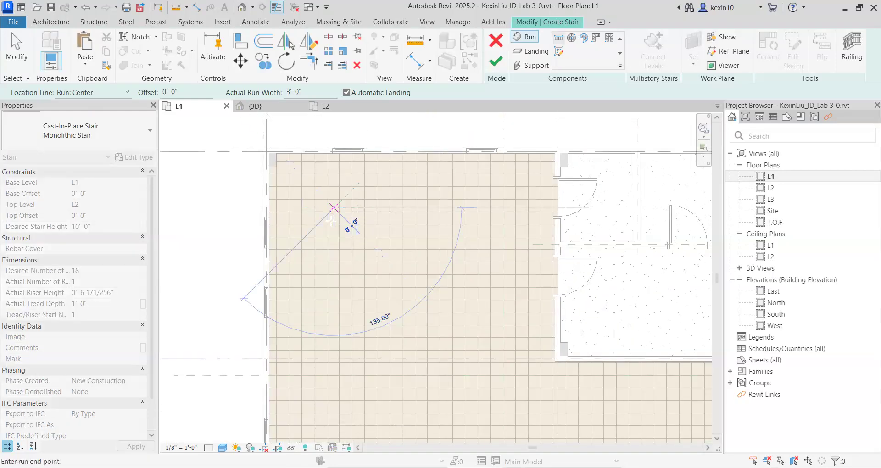
{"action": "middle_click_drag", "start_coordinate": [329, 319], "coordinate": [367, 191]}
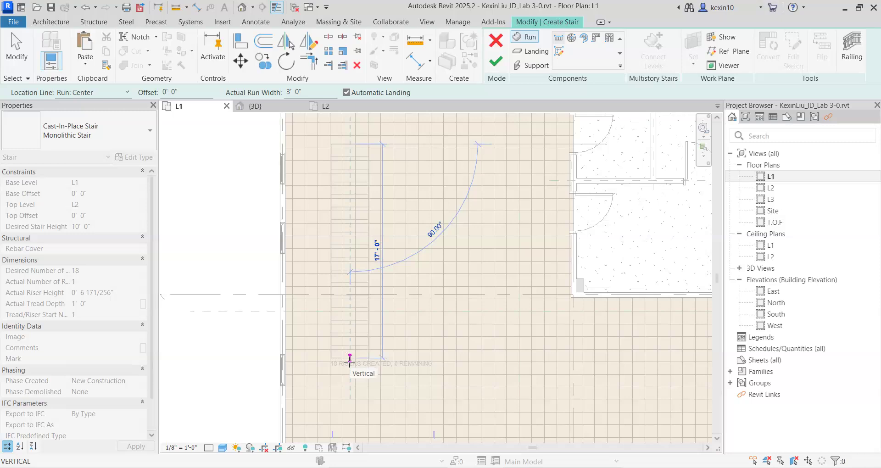
{"action": "left_click", "coordinate": [349, 358]}
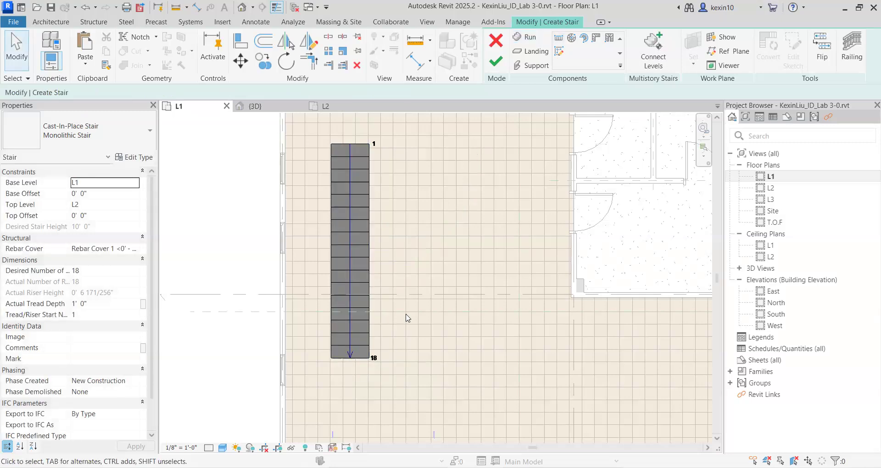
Select the stair run and stretch its sides to a width of about 4' 3 1/2".
{"action": "scroll", "coordinate": [404, 317], "scroll_direction": "down", "scroll_amount": 2}
{"action": "scroll", "coordinate": [436, 222], "scroll_direction": "down", "scroll_amount": 1}
{"action": "middle_click_drag", "start_coordinate": [438, 223], "coordinate": [330, 292]}
{"action": "left_click", "coordinate": [351, 193]}
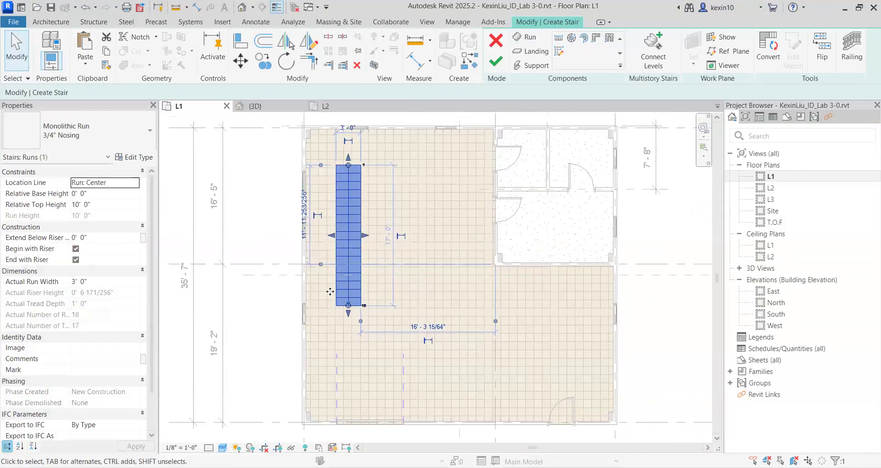
{"action": "scroll", "coordinate": [340, 280], "scroll_direction": "up", "scroll_amount": 3}
{"action": "middle_click_drag", "start_coordinate": [394, 205], "coordinate": [380, 275]}
{"action": "left_click_drag", "start_coordinate": [373, 274], "coordinate": [387, 275]}
{"action": "left_click_drag", "start_coordinate": [379, 275], "coordinate": [401, 271]}
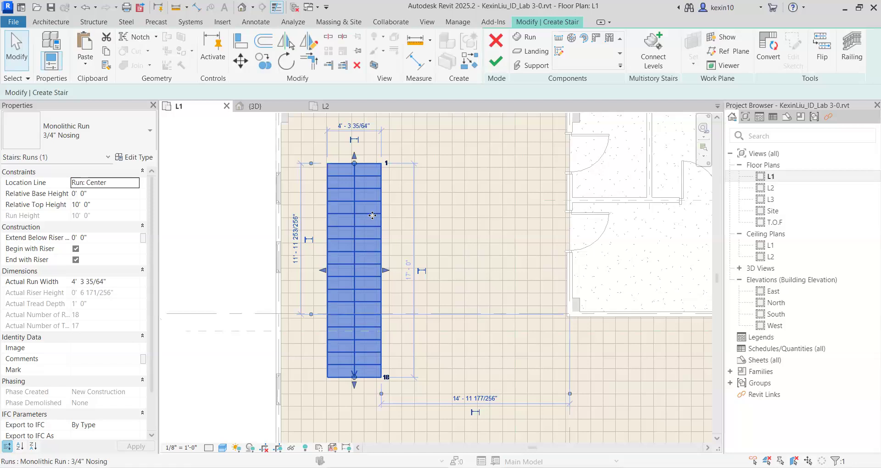
Finish the stair sketch to create the monolithic stair from L1 to L2.
{"action": "scroll", "coordinate": [361, 223], "scroll_direction": "down", "scroll_amount": 2}
{"action": "middle_click_drag", "start_coordinate": [361, 224], "coordinate": [358, 219]}
{"action": "middle_click_drag", "start_coordinate": [358, 255], "coordinate": [348, 257]}
{"action": "scroll", "coordinate": [348, 257], "scroll_direction": "up", "scroll_amount": 3}
{"action": "mouse_move", "coordinate": [453, 170]}
{"action": "middle_mouse_down"}
{"action": "mouse_move", "coordinate": [468, 199]}
{"action": "mouse_move", "coordinate": [438, 156]}
{"action": "middle_mouse_up"}
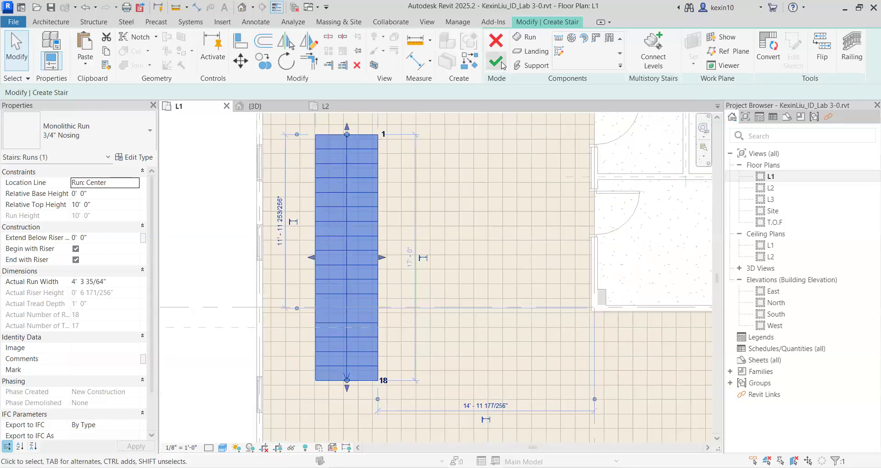
{"action": "left_click", "coordinate": [495, 62]}
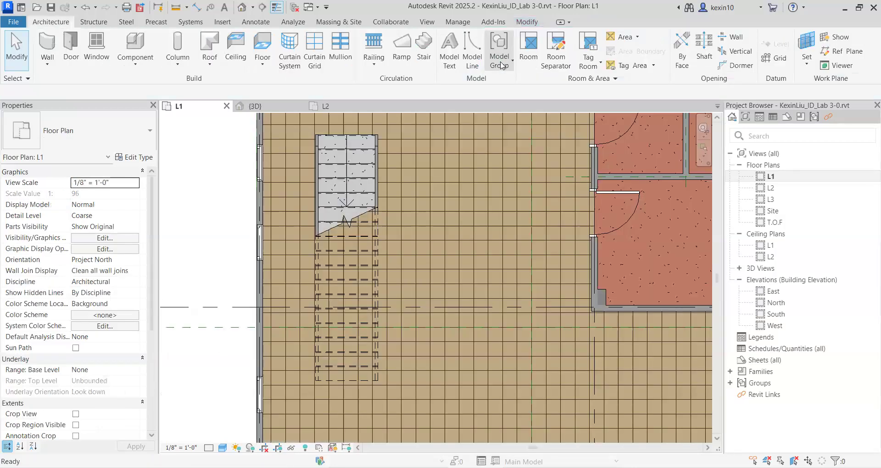
Open the default 3D view and enable its section box.
{"action": "left_click", "coordinate": [242, 8]}
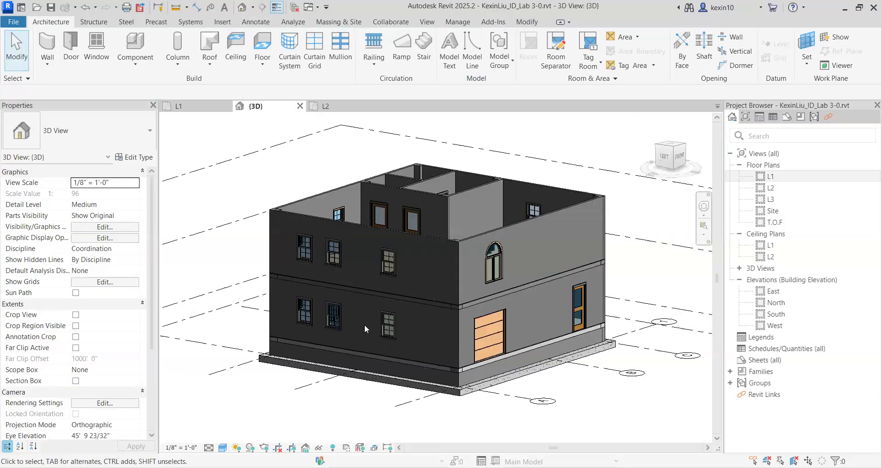
{"action": "middle_click_drag", "start_coordinate": [364, 326], "coordinate": [271, 286], "text": "shift"}
{"action": "middle_click_drag", "start_coordinate": [327, 304], "coordinate": [483, 309]}
{"action": "scroll", "coordinate": [489, 306], "scroll_direction": "up", "scroll_amount": 2}
{"action": "middle_click_drag", "start_coordinate": [596, 307], "coordinate": [465, 194]}
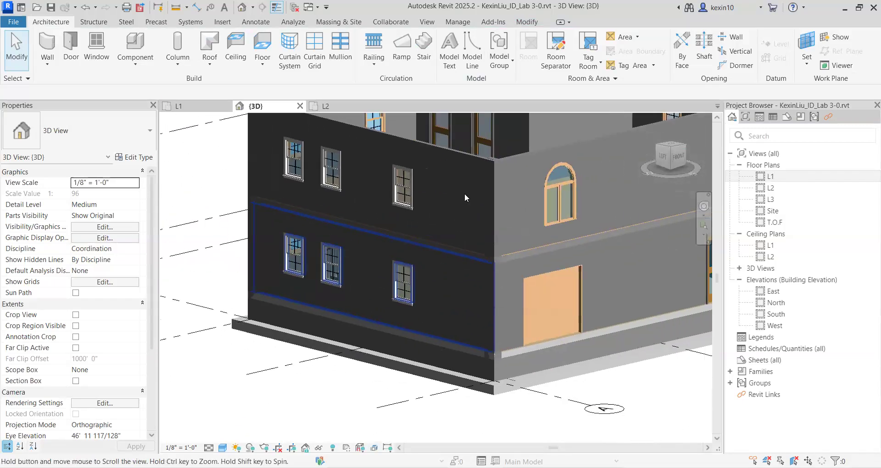
{"action": "scroll", "coordinate": [434, 194], "scroll_direction": "down", "scroll_amount": 4}
{"action": "middle_click_drag", "start_coordinate": [360, 302], "coordinate": [364, 347]}
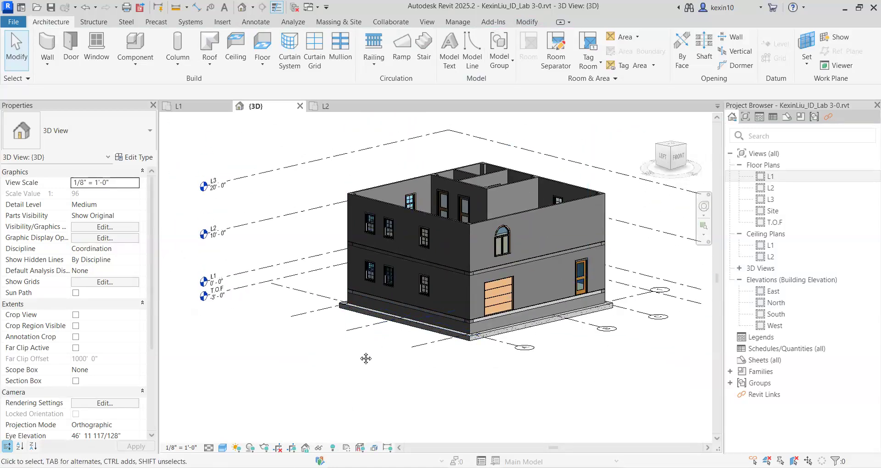
{"action": "middle_click_drag", "start_coordinate": [366, 358], "coordinate": [483, 367], "text": "shift"}
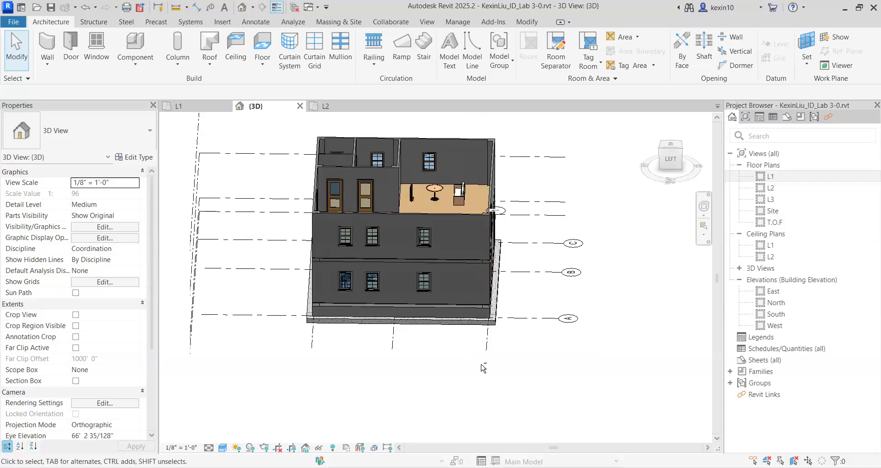
{"action": "middle_click_drag", "start_coordinate": [405, 352], "coordinate": [385, 365], "text": "shift"}
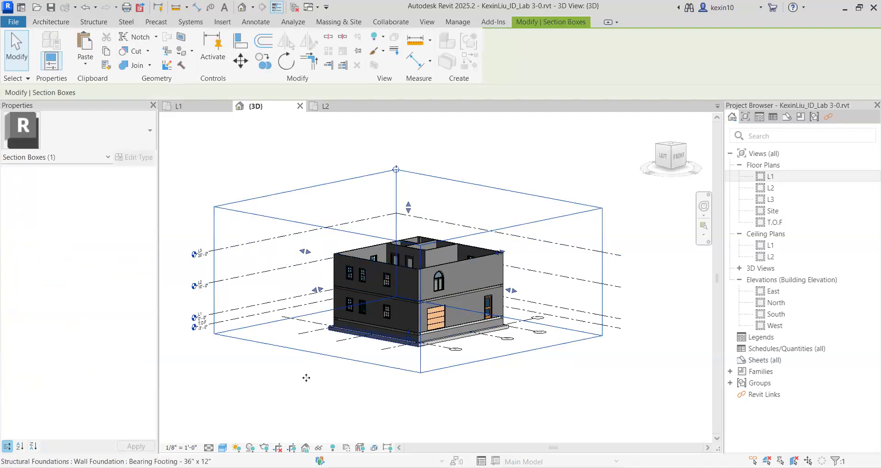
Pull the left face of the section box into the building, cutting away the left exterior wall to expose the stair.
{"action": "left_click", "coordinate": [306, 378]}
{"action": "left_click", "coordinate": [308, 351]}
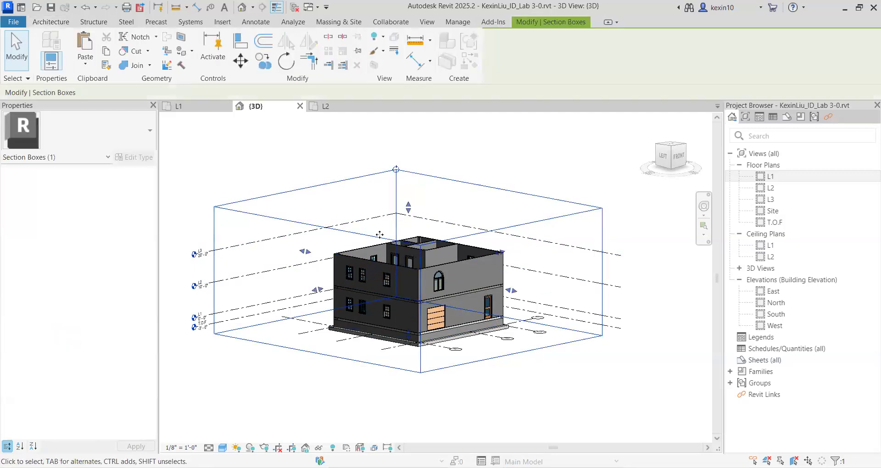
{"action": "scroll", "coordinate": [316, 275], "scroll_direction": "up", "scroll_amount": 4}
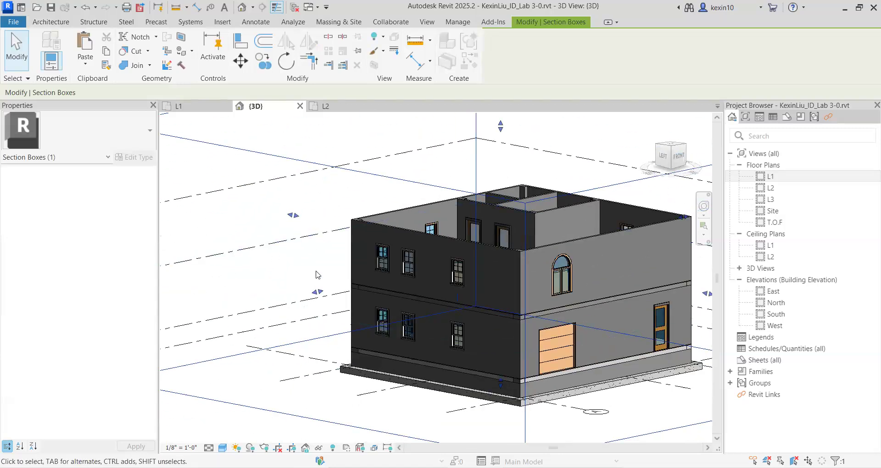
{"action": "scroll", "coordinate": [316, 274], "scroll_direction": "down", "scroll_amount": 5}
{"action": "middle_click_drag", "start_coordinate": [317, 275], "coordinate": [318, 298], "text": "shift"}
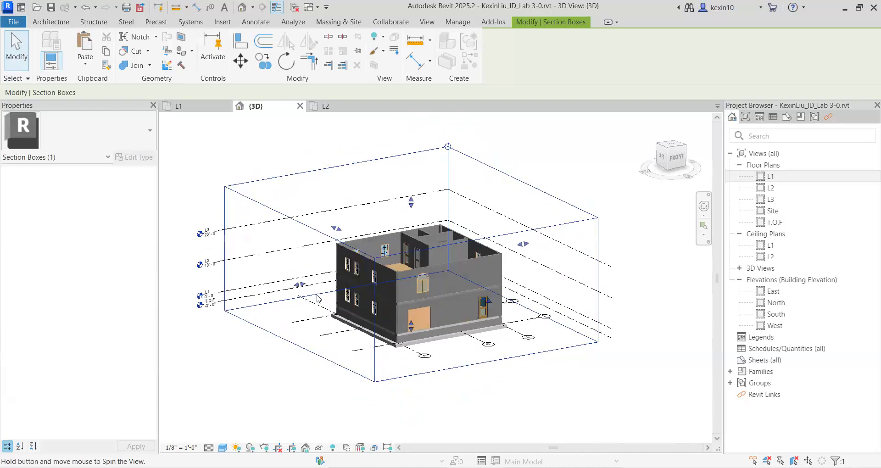
{"action": "scroll", "coordinate": [302, 288], "scroll_direction": "up", "scroll_amount": 3}
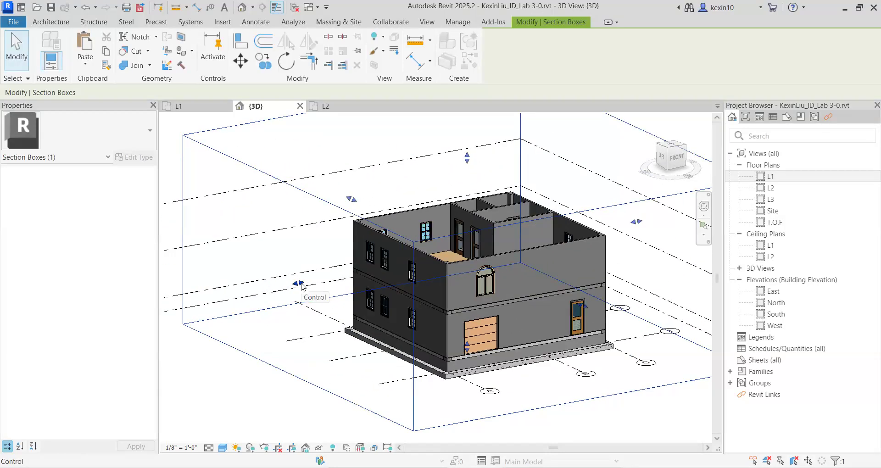
{"action": "left_click_drag", "start_coordinate": [300, 282], "coordinate": [413, 269]}
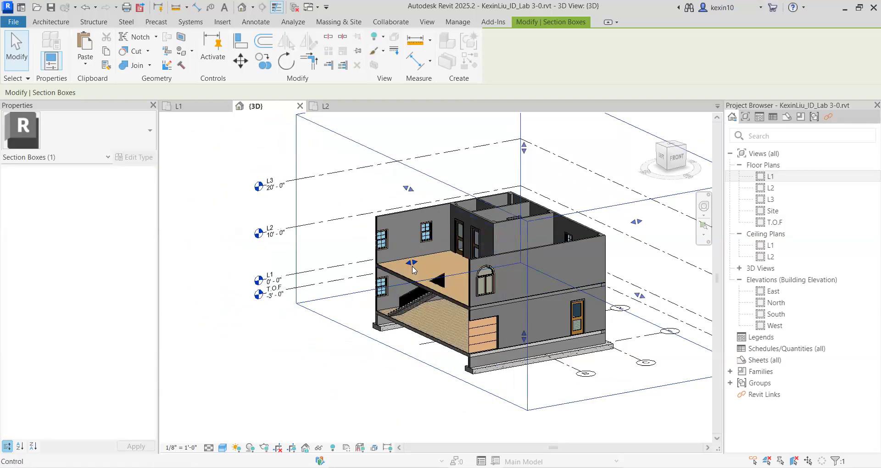
{"action": "middle_click_drag", "start_coordinate": [413, 257], "coordinate": [323, 257], "text": "shift"}
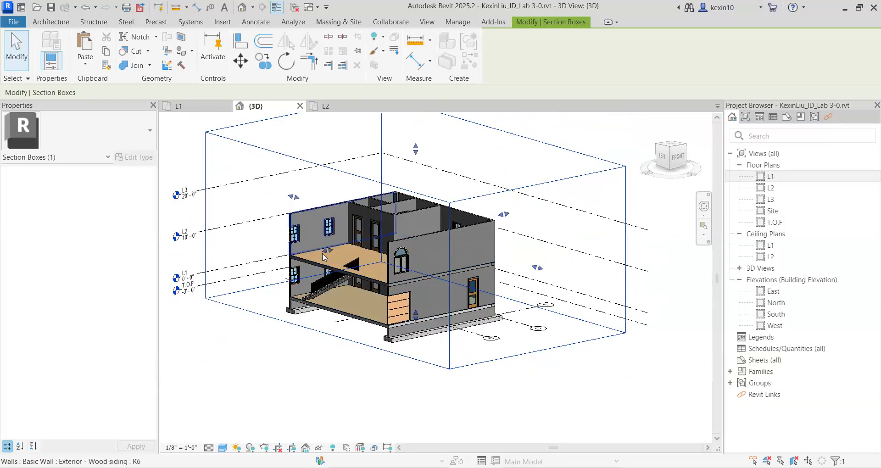
{"action": "left_click_drag", "start_coordinate": [324, 253], "coordinate": [319, 255]}
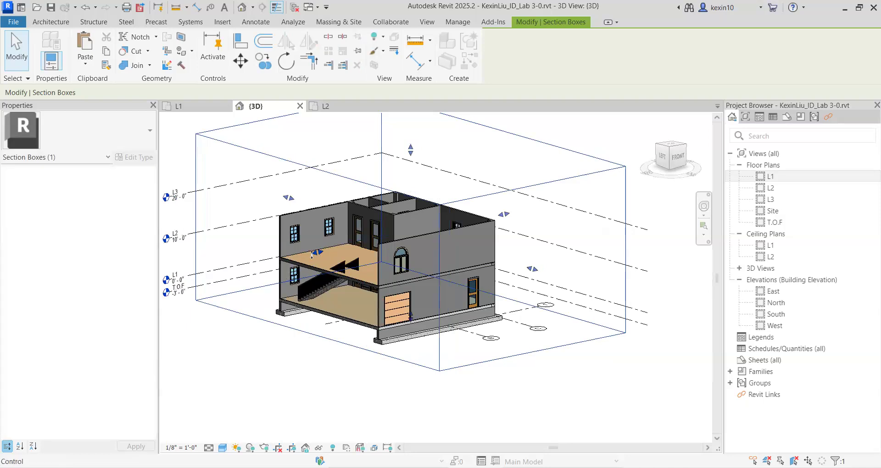
{"action": "middle_click_drag", "start_coordinate": [316, 255], "coordinate": [463, 365], "text": "shift"}
Examine the stair and its railings from the cut-away left side, including where the flight meets the L2 floor.
{"action": "left_click", "coordinate": [464, 366]}
{"action": "scroll", "coordinate": [464, 366], "scroll_direction": "up", "scroll_amount": 5}
{"action": "middle_click_drag", "start_coordinate": [416, 303], "coordinate": [315, 315], "text": "shift"}
{"action": "left_click", "coordinate": [399, 316]}
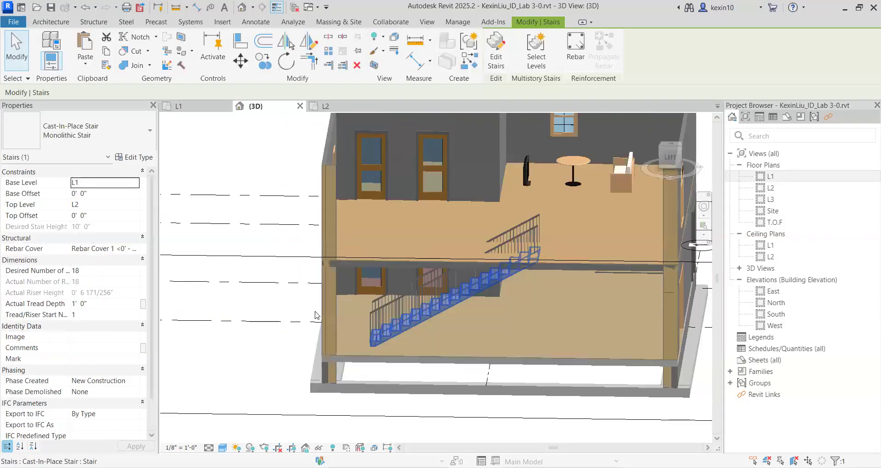
{"action": "scroll", "coordinate": [315, 315], "scroll_direction": "down", "scroll_amount": 1}
{"action": "left_click", "coordinate": [279, 359]}
{"action": "middle_click_drag", "start_coordinate": [367, 369], "coordinate": [317, 351], "text": "shift"}
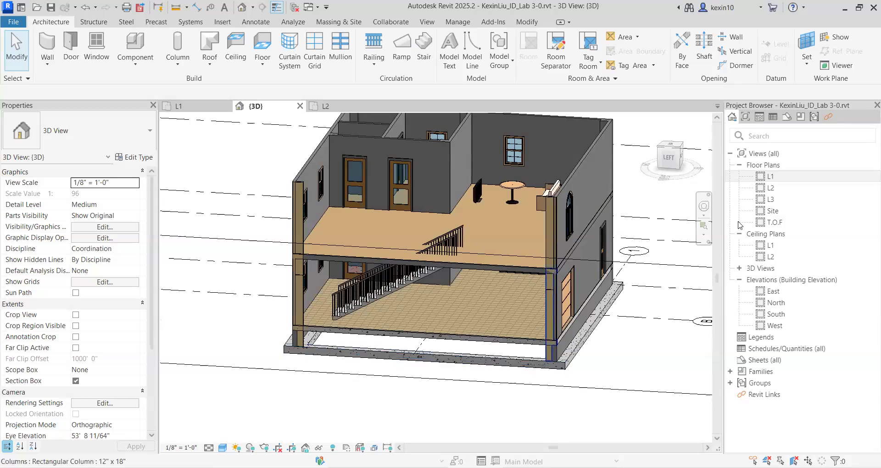
Flip the stair's up direction in the L1 floor plan and check the reversed flight in the 3D view.
{"action": "double_click", "coordinate": [778, 181]}
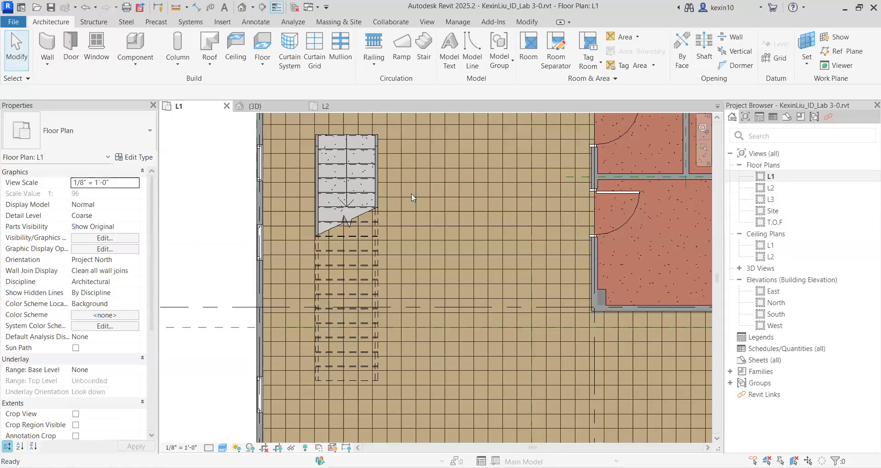
{"action": "left_click", "coordinate": [360, 134]}
{"action": "middle_click_drag", "start_coordinate": [407, 345], "coordinate": [450, 274]}
{"action": "scroll", "coordinate": [450, 274], "scroll_direction": "down", "scroll_amount": 1}
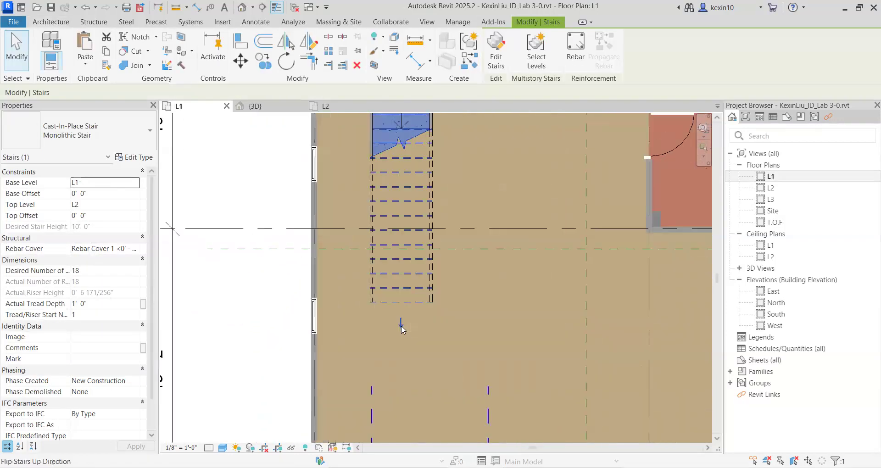
{"action": "scroll", "coordinate": [402, 324], "scroll_direction": "up", "scroll_amount": 1}
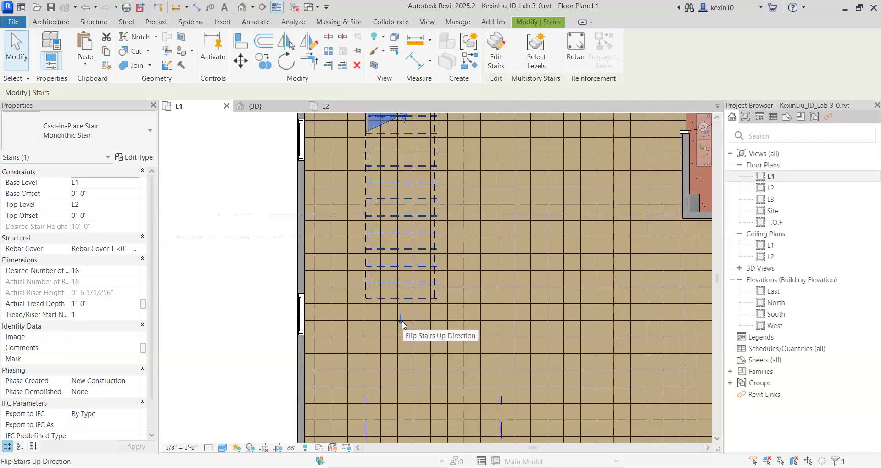
{"action": "left_click", "coordinate": [401, 321]}
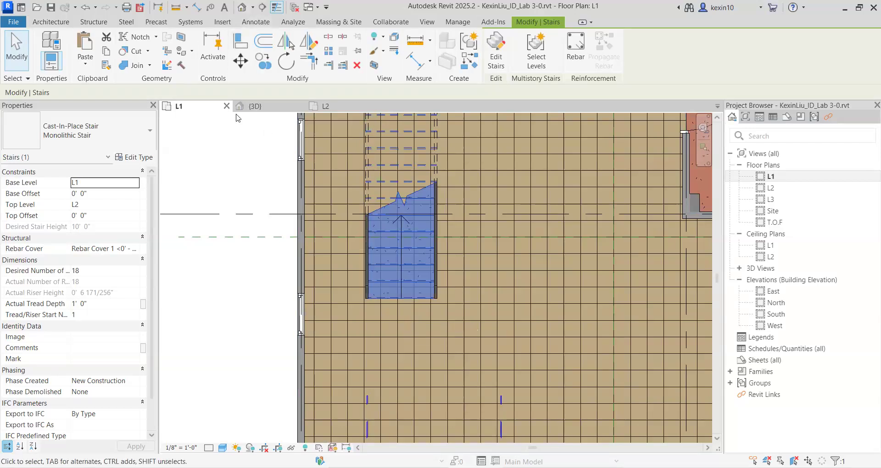
{"action": "scroll", "coordinate": [436, 331], "scroll_direction": "up", "scroll_amount": 2}
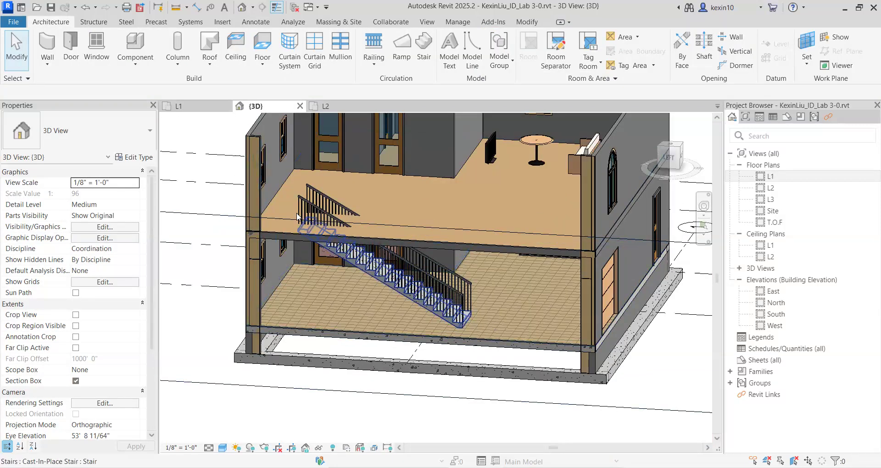
{"action": "scroll", "coordinate": [439, 326], "scroll_direction": "down", "scroll_amount": 2}
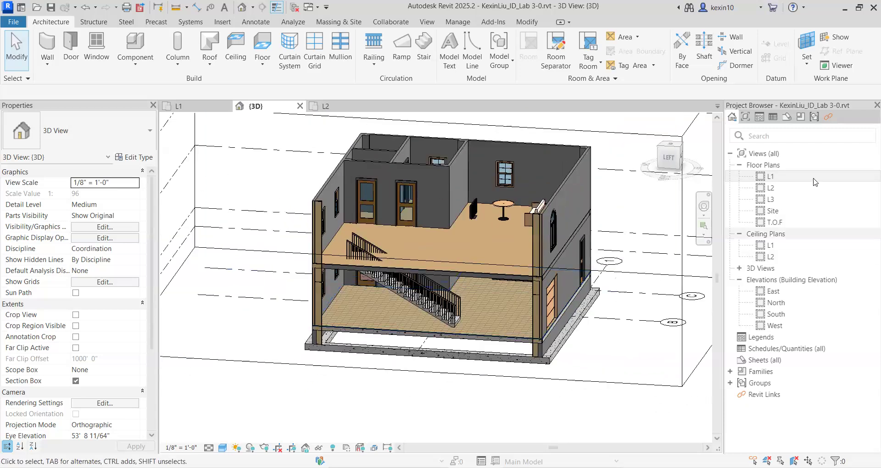
Flip the stair's up direction back in the L1 floor plan and check the flight in the 3D view.
{"action": "double_click", "coordinate": [771, 177]}
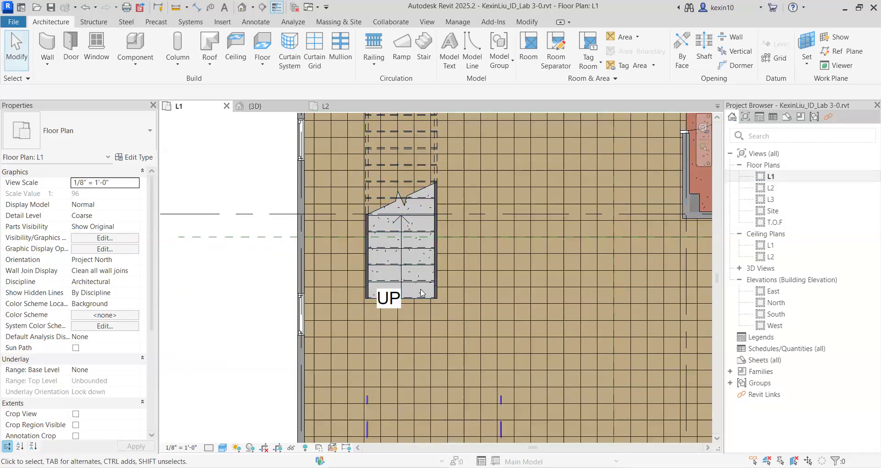
{"action": "left_click", "coordinate": [415, 254]}
{"action": "scroll", "coordinate": [407, 274], "scroll_direction": "down", "scroll_amount": 3}
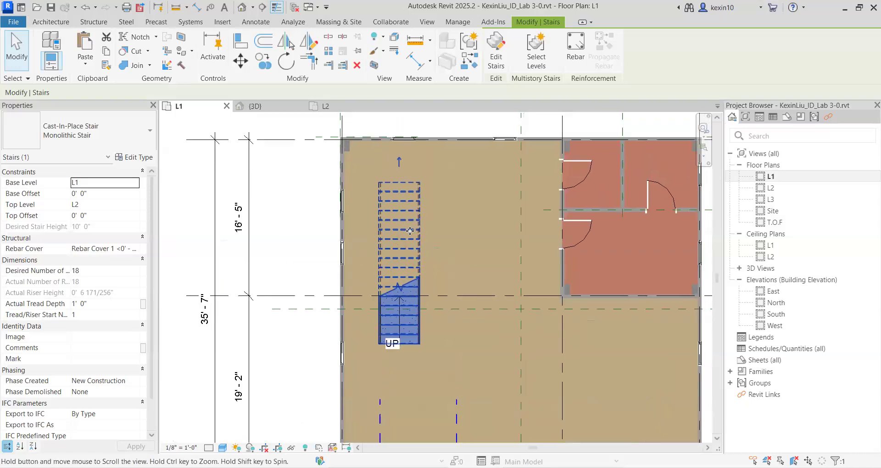
{"action": "left_click", "coordinate": [398, 169]}
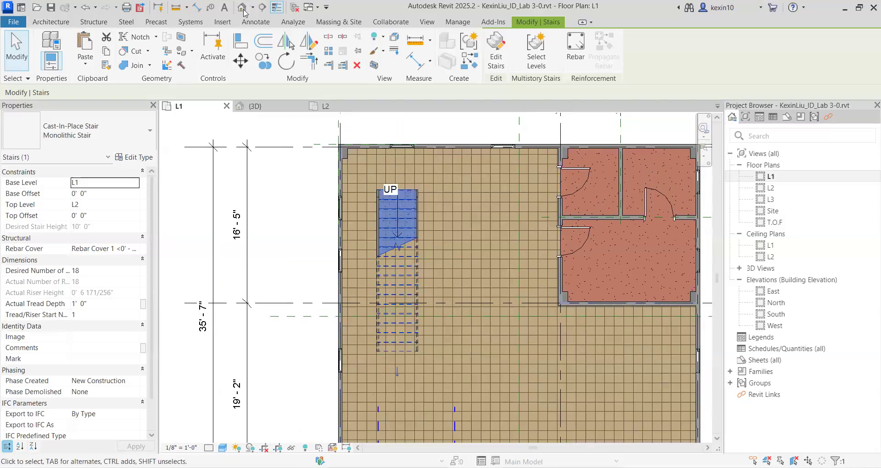
{"action": "left_click", "coordinate": [243, 11]}
{"action": "middle_click_drag", "start_coordinate": [363, 375], "coordinate": [411, 316], "text": "shift"}
{"action": "scroll", "coordinate": [412, 315], "scroll_direction": "up", "scroll_amount": 3}
{"action": "middle_click_drag", "start_coordinate": [485, 334], "coordinate": [488, 250], "text": "shift"}
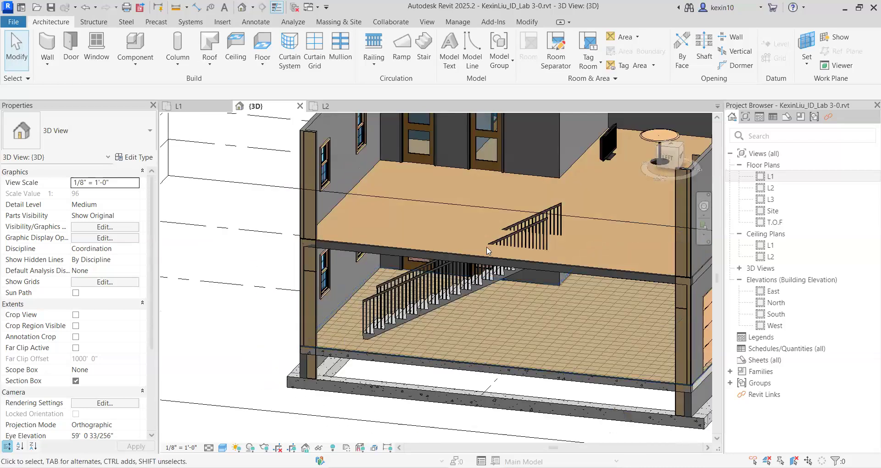
Examine where the stair passes through the L2 wood floor in the 3D view, selecting the floor to identify it.
{"action": "scroll", "coordinate": [435, 245], "scroll_direction": "down", "scroll_amount": 1}
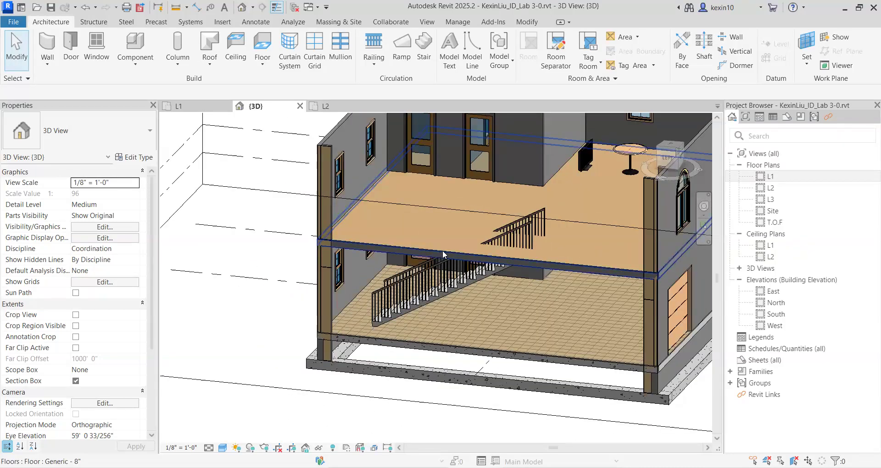
{"action": "left_click", "coordinate": [442, 249]}
{"action": "scroll", "coordinate": [440, 245], "scroll_direction": "up", "scroll_amount": 3}
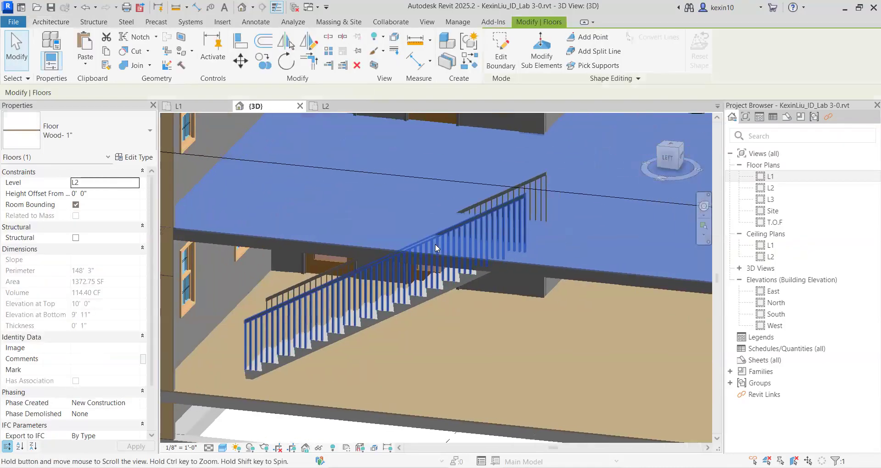
{"action": "scroll", "coordinate": [439, 239], "scroll_direction": "down", "scroll_amount": 2}
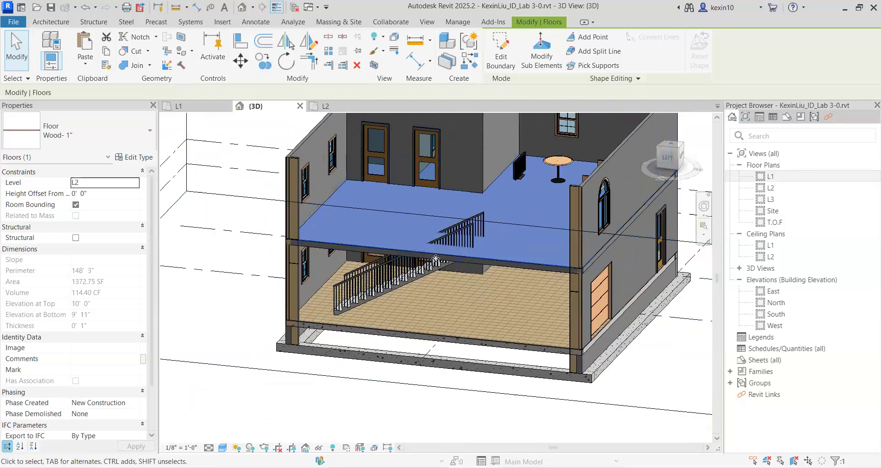
{"action": "left_click", "coordinate": [435, 426]}
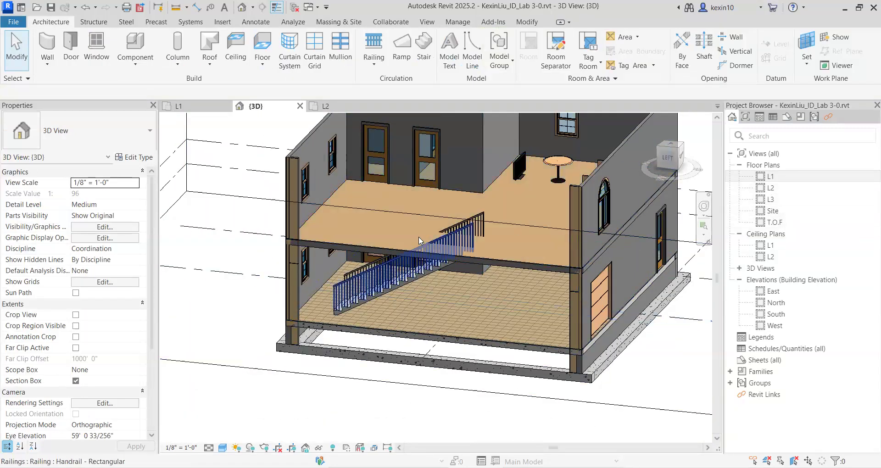
{"action": "scroll", "coordinate": [384, 243], "scroll_direction": "up", "scroll_amount": 2}
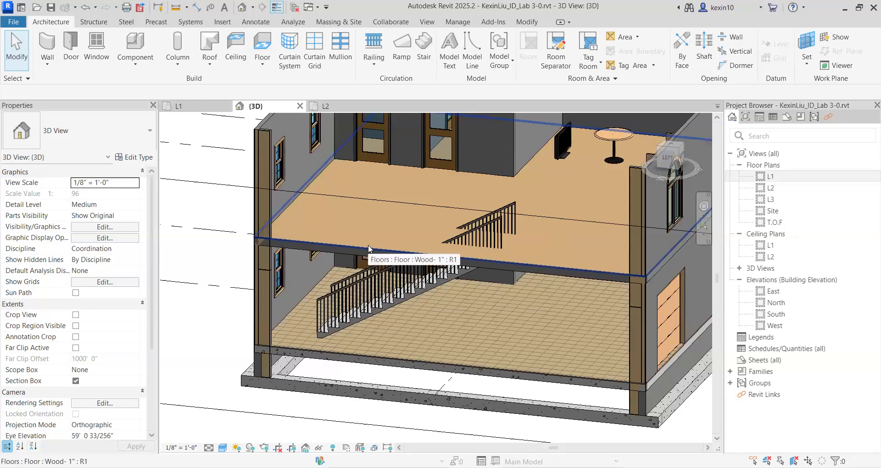
{"action": "left_click", "coordinate": [370, 244]}
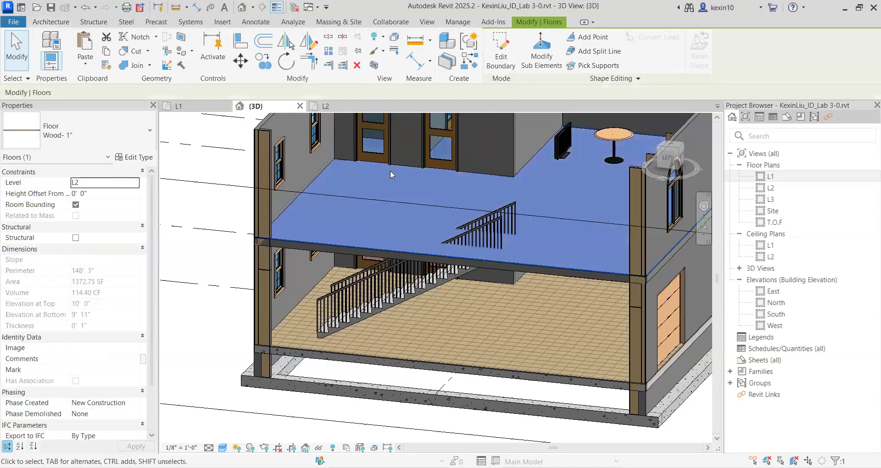
{"action": "left_click", "coordinate": [229, 258]}
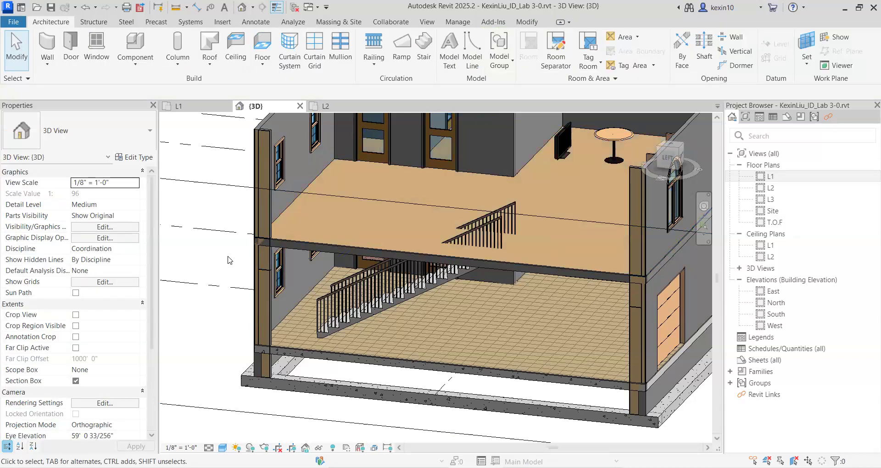
Select the L2 wood floor in 3D and inspect its extent around the stair in the L2 floor plan.
{"action": "left_click", "coordinate": [358, 249]}
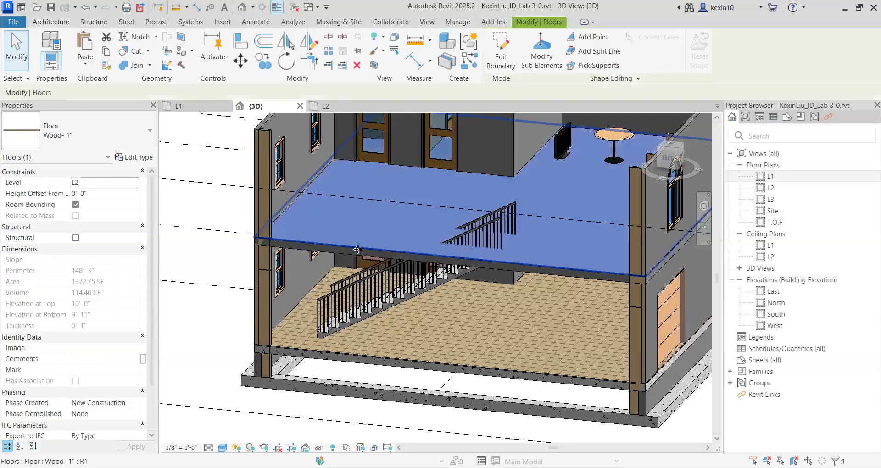
{"action": "double_click", "coordinate": [784, 188]}
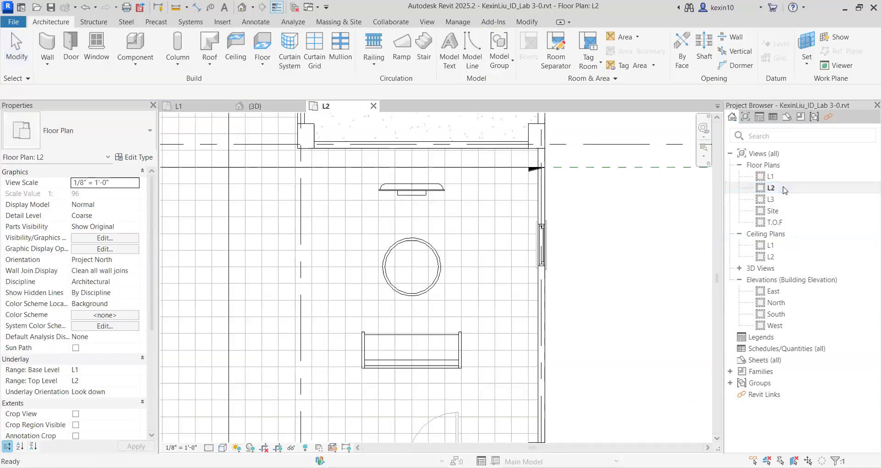
{"action": "scroll", "coordinate": [395, 205], "scroll_direction": "down", "scroll_amount": 1}
{"action": "middle_click_drag", "start_coordinate": [395, 205], "coordinate": [427, 277]}
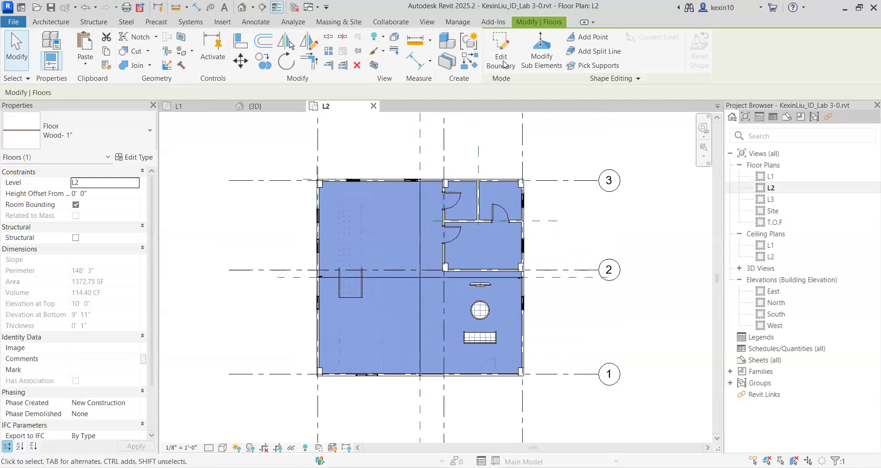
{"action": "left_click", "coordinate": [218, 217]}
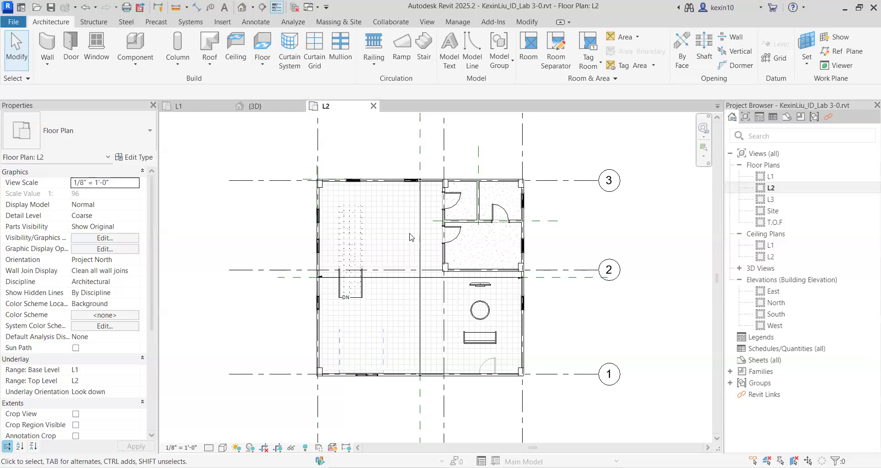
{"action": "scroll", "coordinate": [517, 305], "scroll_direction": "down", "scroll_amount": 1}
{"action": "left_click_drag", "start_coordinate": [562, 331], "coordinate": [440, 275]}
{"action": "left_click", "coordinate": [564, 325]}
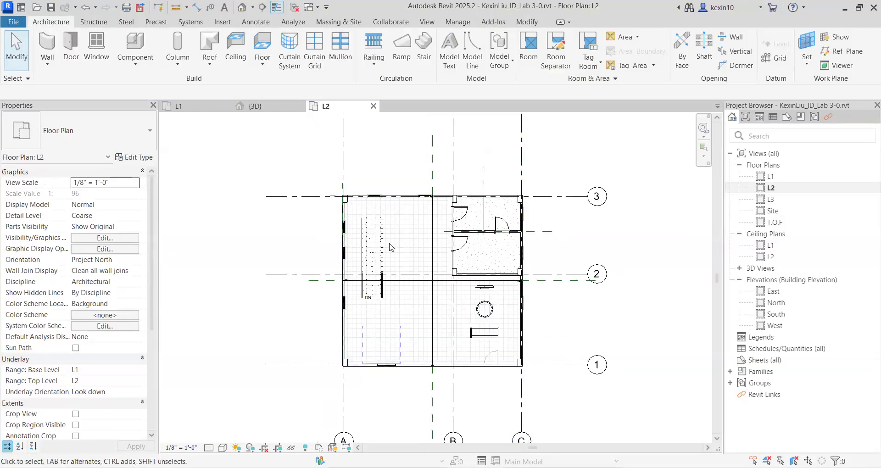
{"action": "scroll", "coordinate": [405, 227], "scroll_direction": "up", "scroll_amount": 1}
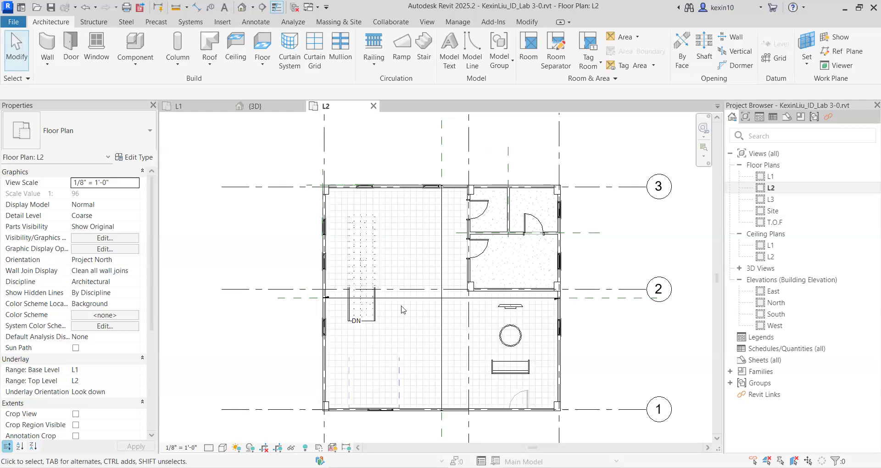
{"action": "middle_click_drag", "start_coordinate": [577, 429], "coordinate": [552, 368]}
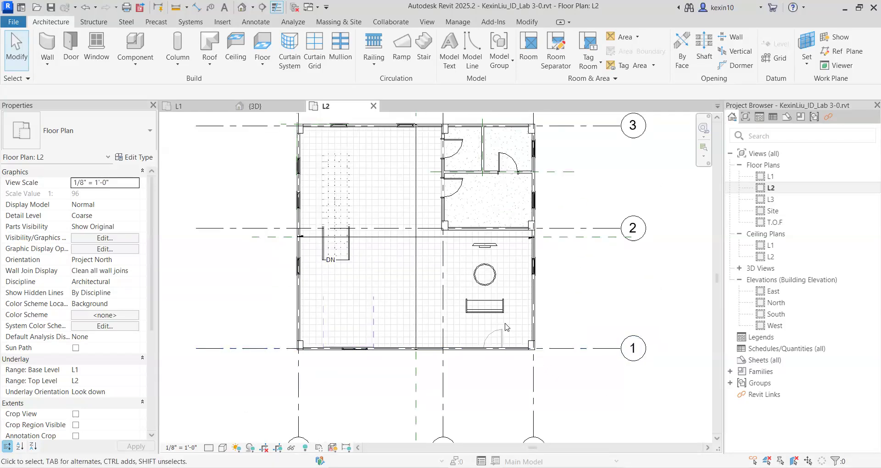
{"action": "left_click_drag", "start_coordinate": [504, 326], "coordinate": [503, 317]}
{"action": "middle_click_drag", "start_coordinate": [595, 371], "coordinate": [522, 349]}
{"action": "middle_click_drag", "start_coordinate": [534, 269], "coordinate": [555, 316]}
{"action": "left_click", "coordinate": [550, 298]}
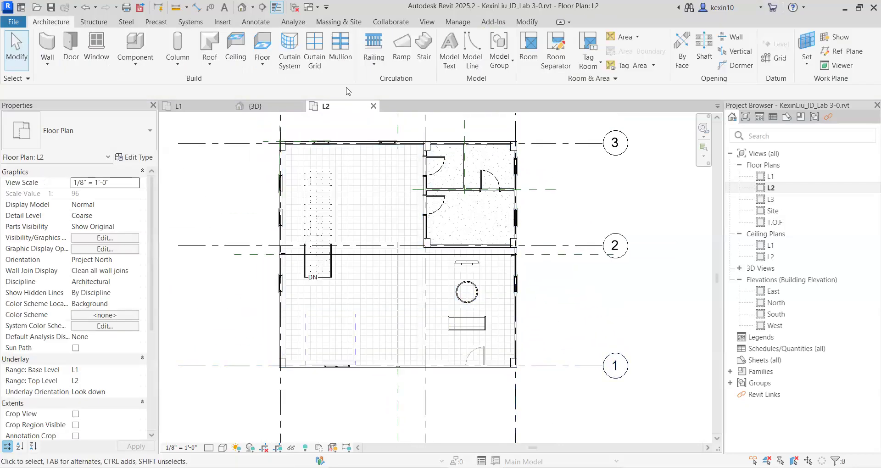
Select the Wood- 1" floor in the 3D view and open its boundary for editing in the L2 floor plan.
{"action": "left_click", "coordinate": [242, 8]}
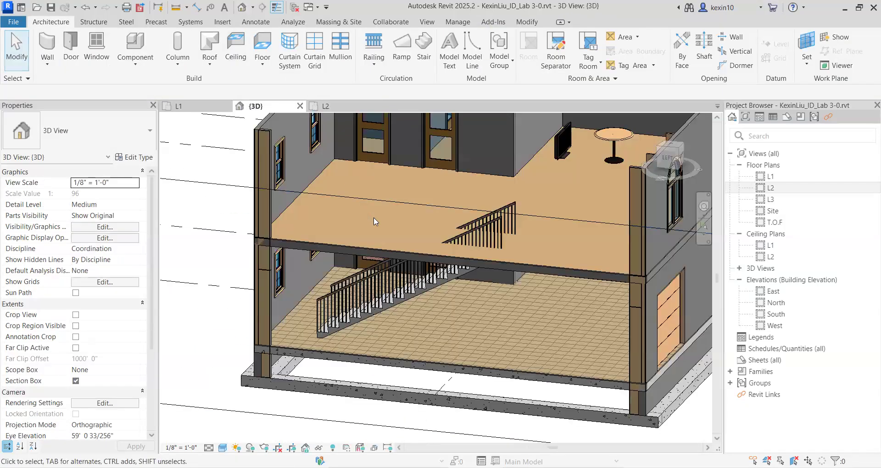
{"action": "left_click", "coordinate": [380, 246]}
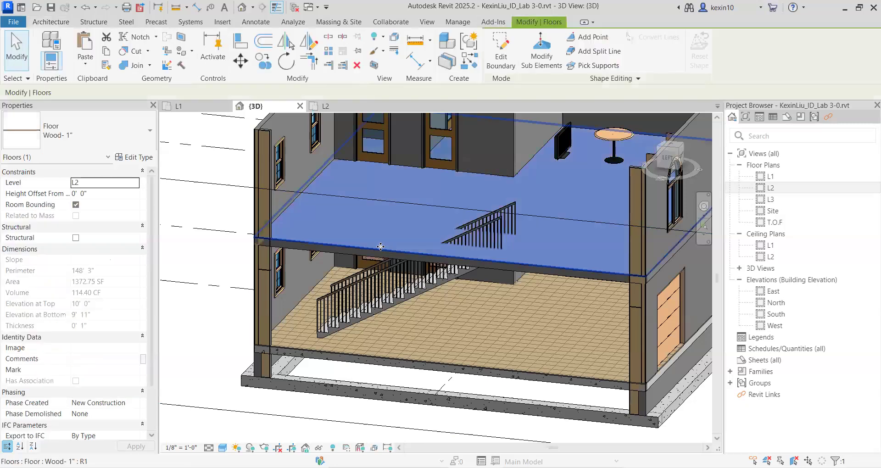
{"action": "double_click", "coordinate": [780, 188]}
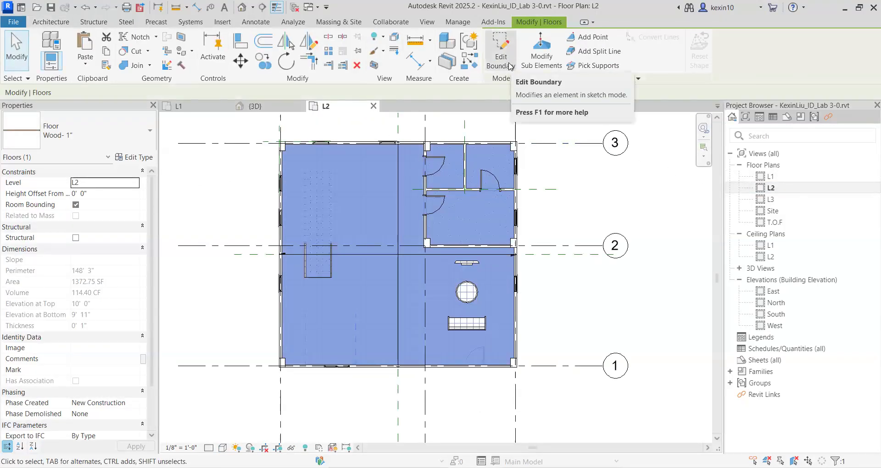
{"action": "left_click", "coordinate": [502, 57]}
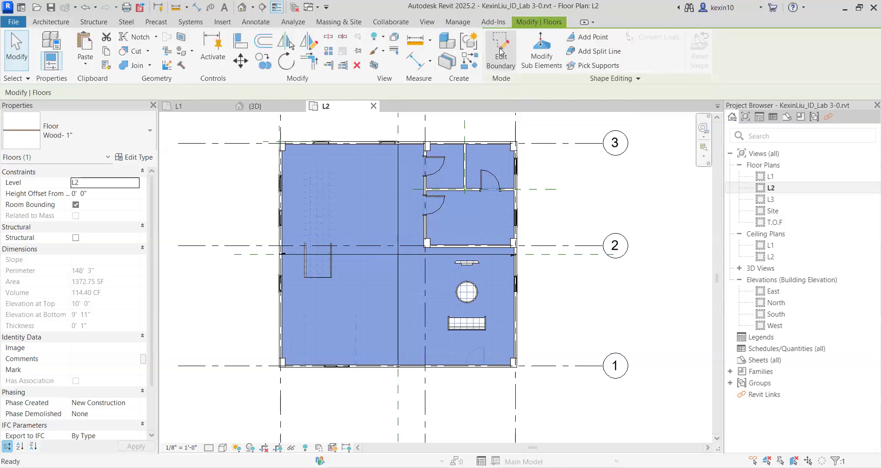
{"action": "scroll", "coordinate": [399, 217], "scroll_direction": "up", "scroll_amount": 3}
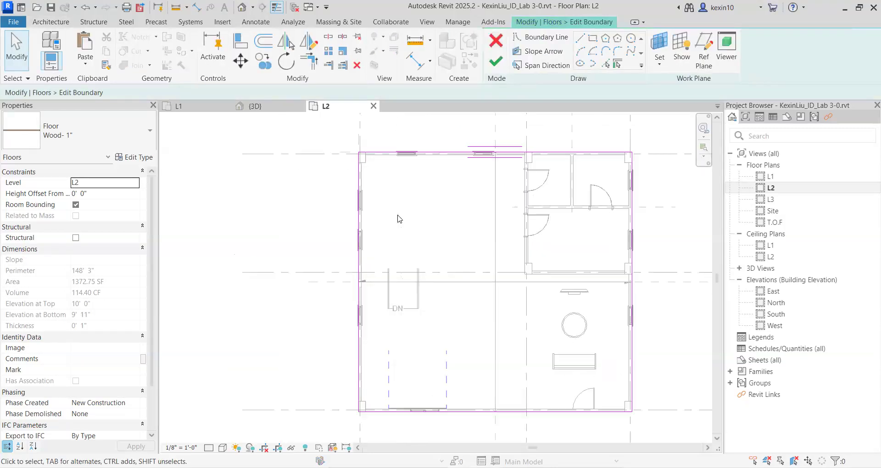
{"action": "middle_click_drag", "start_coordinate": [442, 196], "coordinate": [319, 240]}
{"action": "middle_click_drag", "start_coordinate": [327, 287], "coordinate": [359, 224]}
{"action": "middle_click_drag", "start_coordinate": [431, 212], "coordinate": [417, 246]}
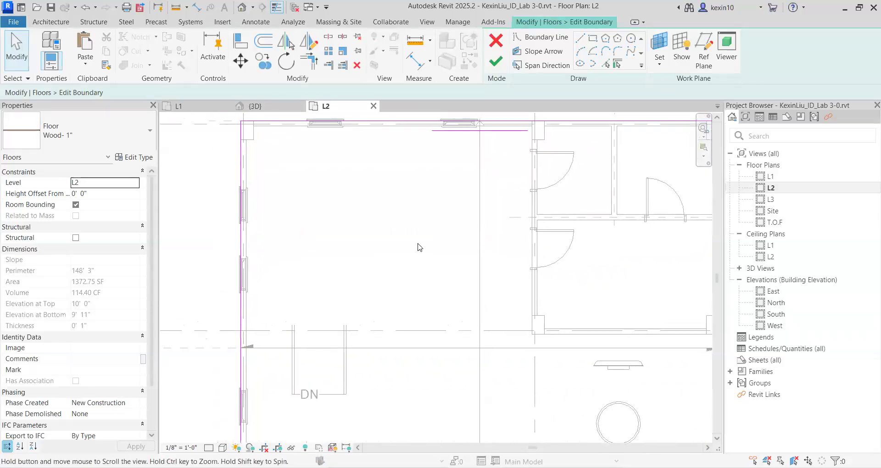
In the L1 floor plan, sketch a rectangular opening in the floor boundary around the full stair outline, corner to opposite corner.
{"action": "double_click", "coordinate": [784, 178]}
{"action": "middle_click_drag", "start_coordinate": [472, 237], "coordinate": [440, 218]}
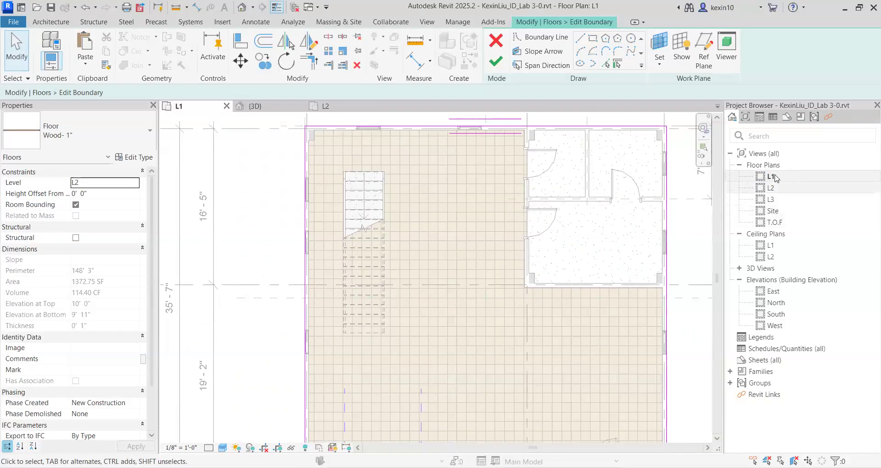
{"action": "scroll", "coordinate": [441, 205], "scroll_direction": "up", "scroll_amount": 3}
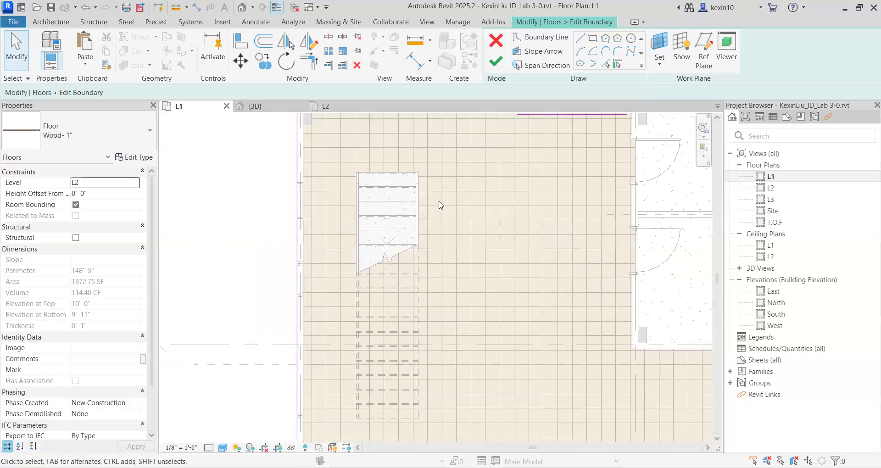
{"action": "left_click", "coordinate": [594, 39]}
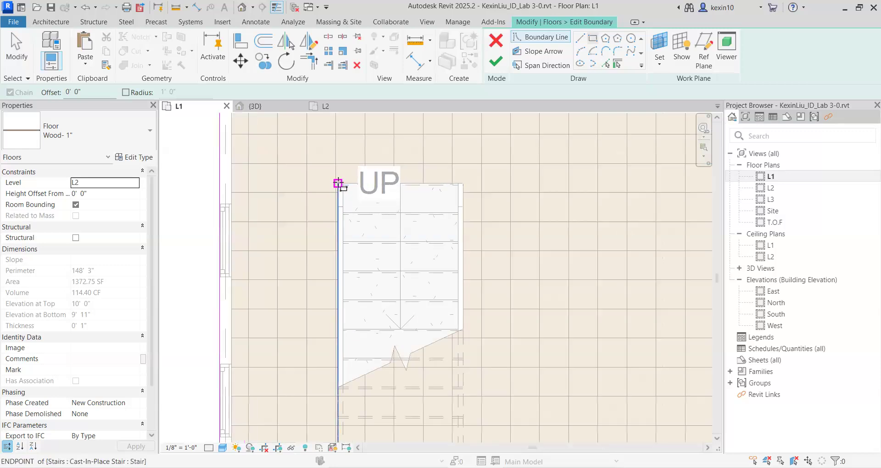
{"action": "scroll", "coordinate": [334, 188], "scroll_direction": "up", "scroll_amount": 2}
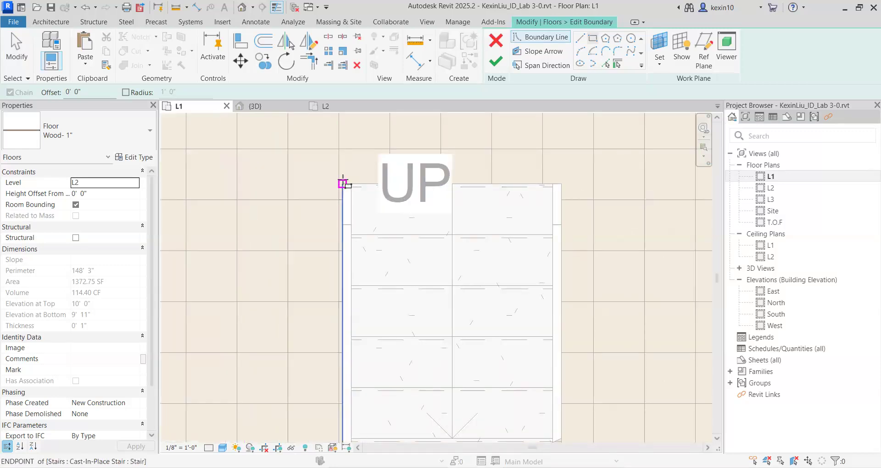
{"action": "scroll", "coordinate": [343, 184], "scroll_direction": "up", "scroll_amount": 3}
{"action": "left_click", "coordinate": [342, 186]}
{"action": "scroll", "coordinate": [343, 187], "scroll_direction": "down", "scroll_amount": 4}
{"action": "mouse_move", "coordinate": [395, 325]}
{"action": "middle_mouse_down"}
{"action": "mouse_move", "coordinate": [376, 220]}
{"action": "mouse_move", "coordinate": [371, 225]}
{"action": "mouse_move", "coordinate": [384, 227]}
{"action": "middle_mouse_up"}
{"action": "scroll", "coordinate": [376, 220], "scroll_direction": "down", "scroll_amount": 2}
{"action": "middle_click_drag", "start_coordinate": [386, 280], "coordinate": [388, 180]}
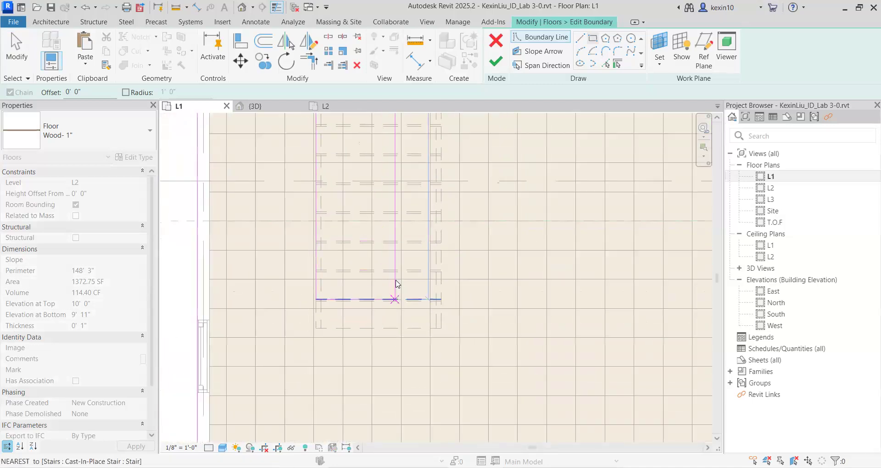
{"action": "scroll", "coordinate": [397, 284], "scroll_direction": "up", "scroll_amount": 2}
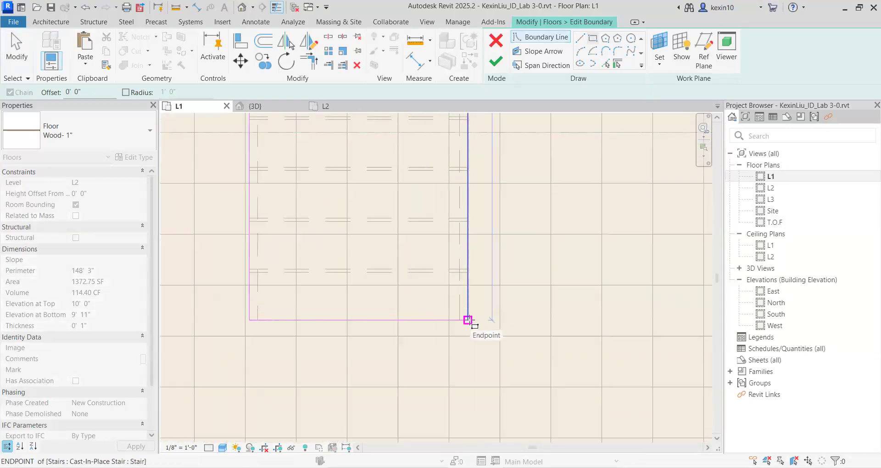
{"action": "left_click", "coordinate": [468, 320]}
{"action": "scroll", "coordinate": [468, 320], "scroll_direction": "down", "scroll_amount": 6}
{"action": "middle_click_drag", "start_coordinate": [424, 266], "coordinate": [406, 311]}
{"action": "scroll", "coordinate": [407, 311], "scroll_direction": "down", "scroll_amount": 1}
{"action": "scroll", "coordinate": [518, 208], "scroll_direction": "up", "scroll_amount": 2}
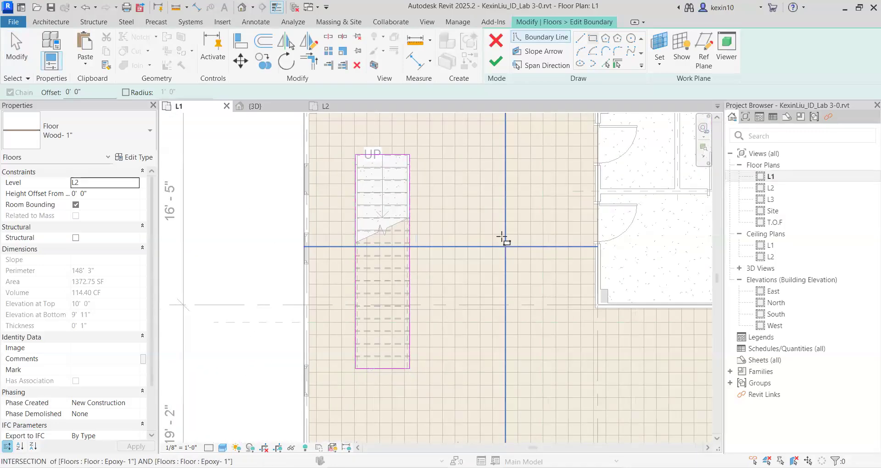
{"action": "key", "text": "Escape"}
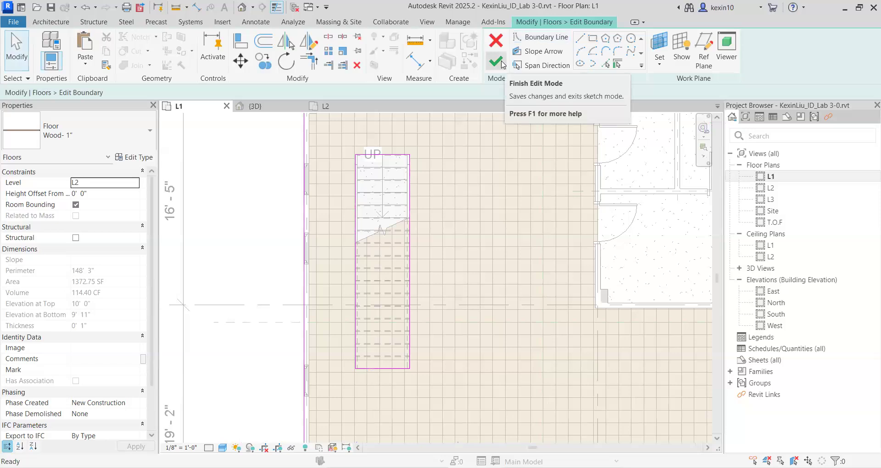
Finish the floor boundary edit and attach the walls below to the floor's bottom.
{"action": "left_click", "coordinate": [501, 62]}
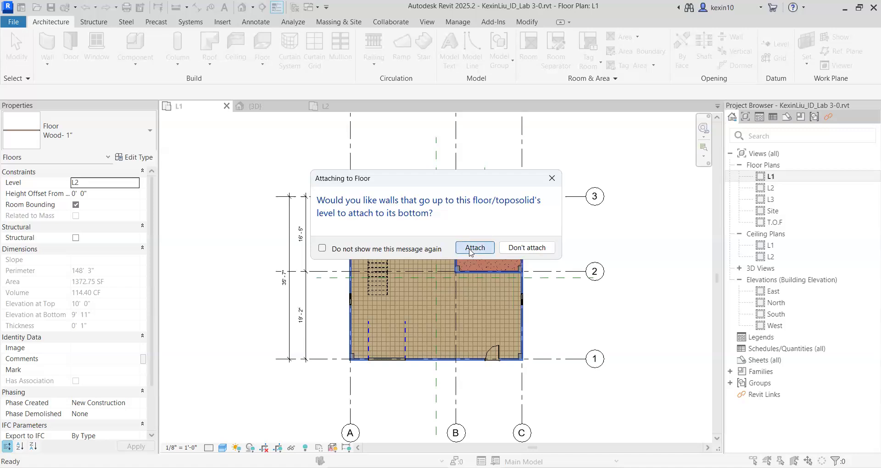
{"action": "left_click", "coordinate": [473, 248]}
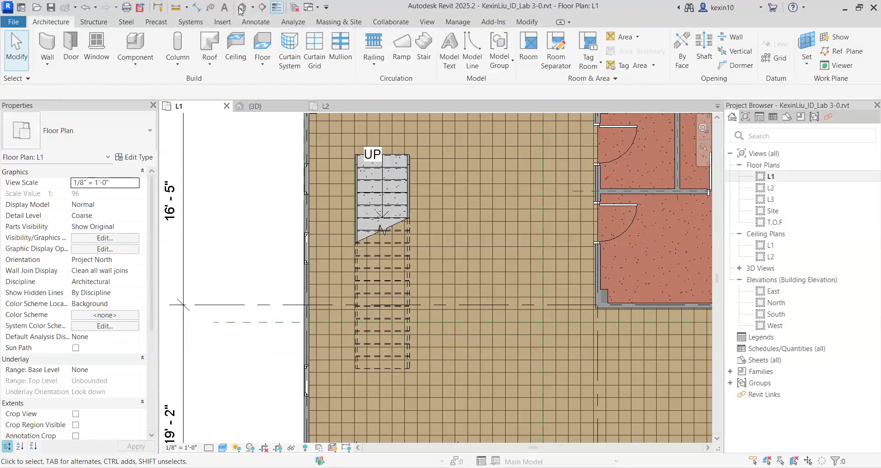
Select the Generic - 8" floor at L2 in the 3D view and open its boundary for editing in the L1 floor plan.
{"action": "key", "text": "ctrl+Tab"}
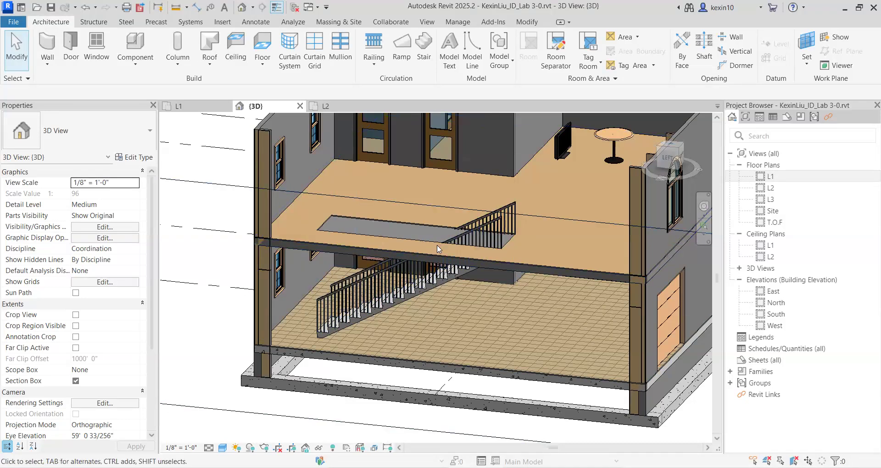
{"action": "middle_click_drag", "start_coordinate": [441, 252], "coordinate": [418, 274], "text": "shift"}
{"action": "scroll", "coordinate": [419, 290], "scroll_direction": "up", "scroll_amount": 3}
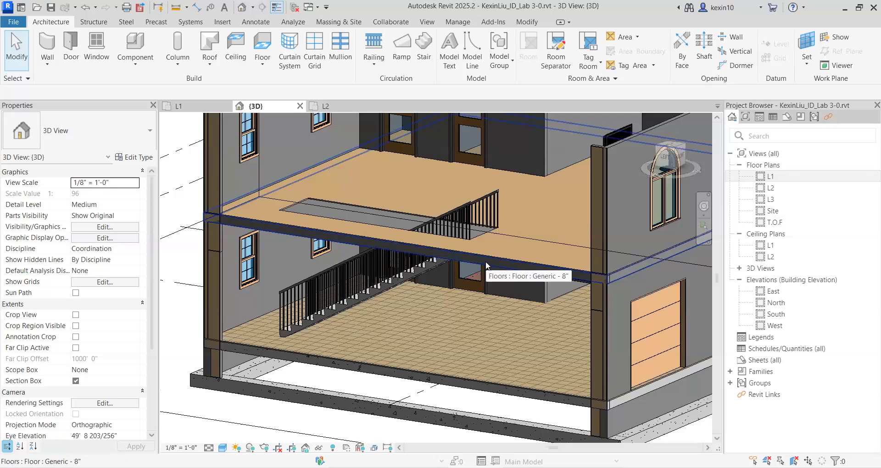
{"action": "left_click", "coordinate": [486, 263]}
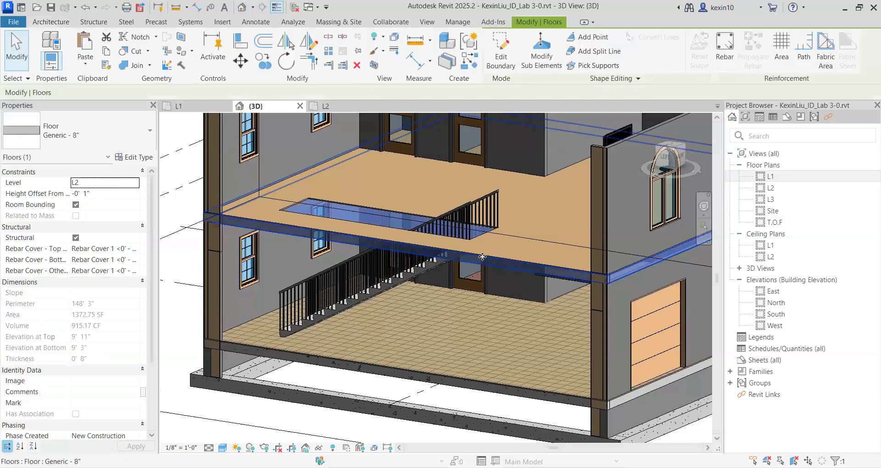
{"action": "double_click", "coordinate": [771, 176]}
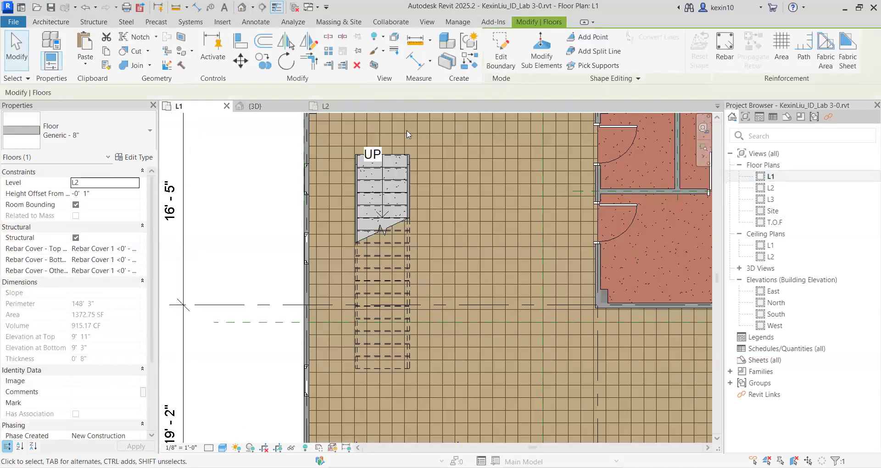
{"action": "left_click", "coordinate": [502, 54]}
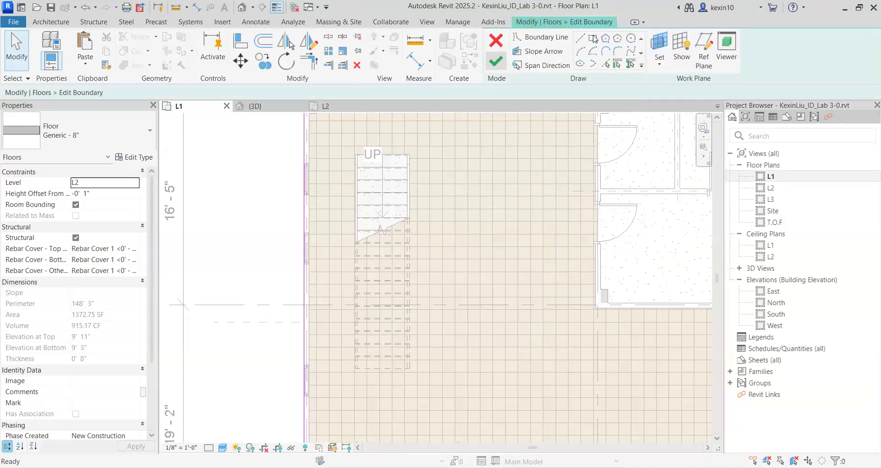
Sketch a rectangular opening around the full stair outline and finish the floor boundary edit, attaching the walls below to the floor's bottom.
{"action": "left_click", "coordinate": [593, 38]}
{"action": "scroll", "coordinate": [353, 171], "scroll_direction": "up", "scroll_amount": 5}
{"action": "left_click", "coordinate": [344, 186]}
{"action": "scroll", "coordinate": [381, 273], "scroll_direction": "up", "scroll_amount": 4}
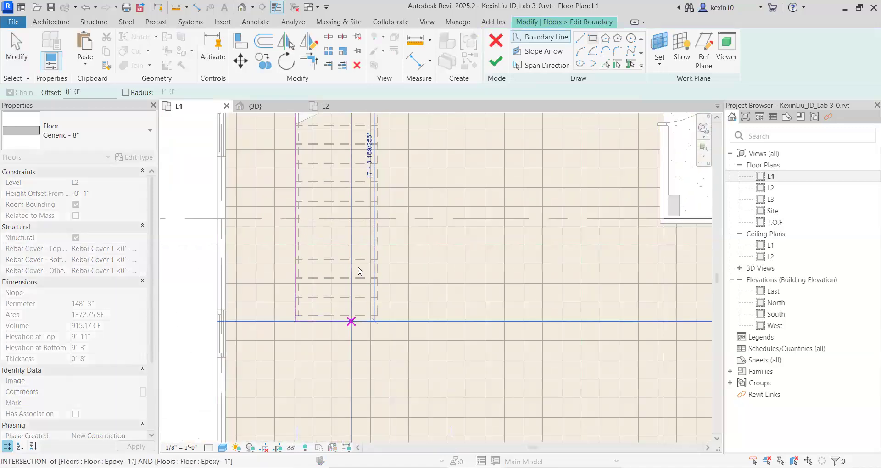
{"action": "scroll", "coordinate": [399, 270], "scroll_direction": "up", "scroll_amount": 5}
{"action": "left_click", "coordinate": [416, 239]}
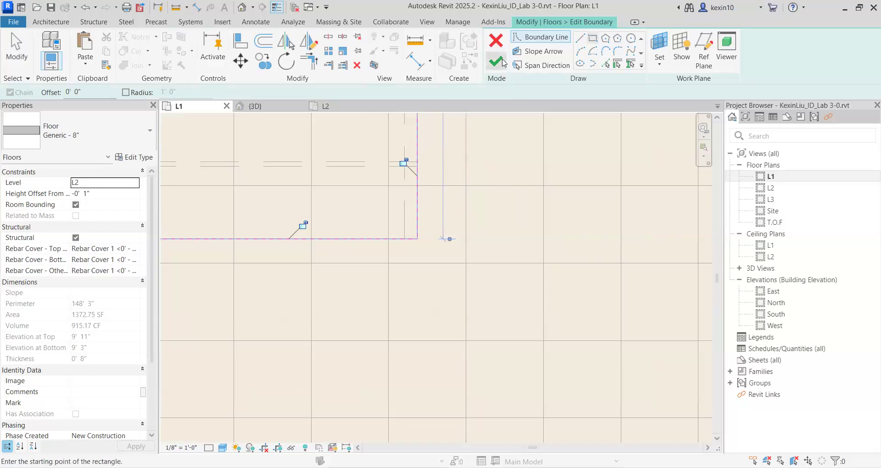
{"action": "left_click", "coordinate": [503, 63]}
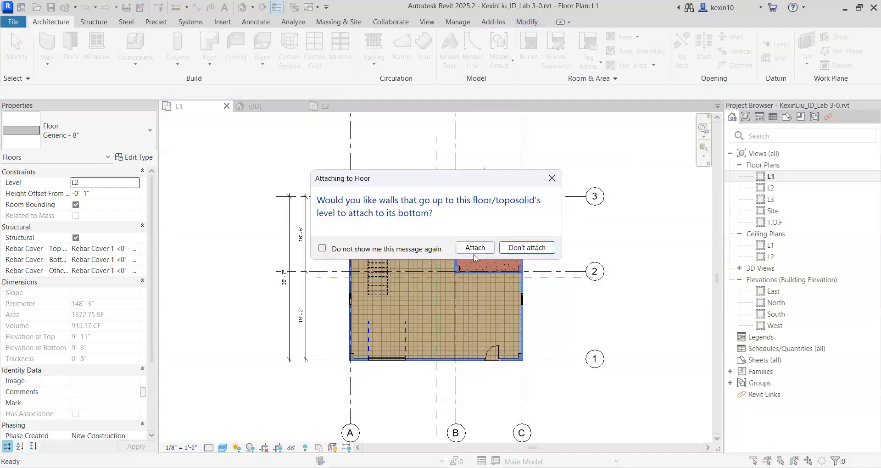
{"action": "key", "text": "Return"}
Examine the stair opening through the L2 floor layers in the 3D view.
{"action": "left_click", "coordinate": [242, 8]}
{"action": "middle_click_drag", "start_coordinate": [436, 305], "coordinate": [450, 288], "text": "shift"}
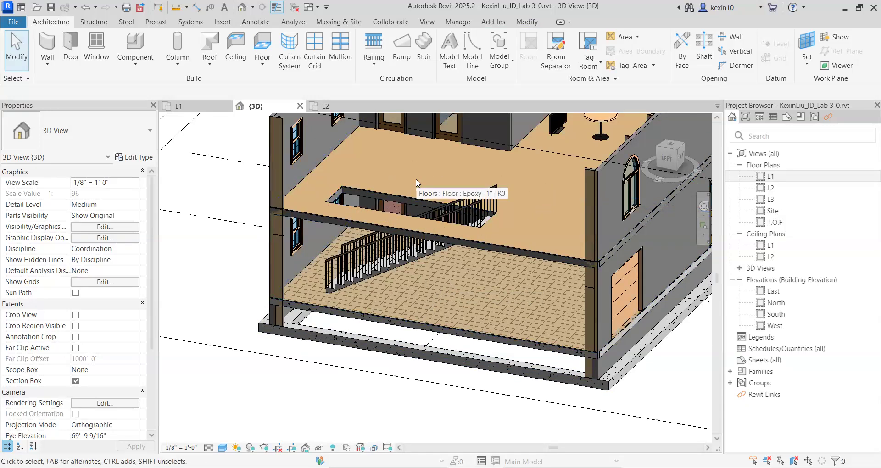
{"action": "scroll", "coordinate": [408, 226], "scroll_direction": "down", "scroll_amount": 1}
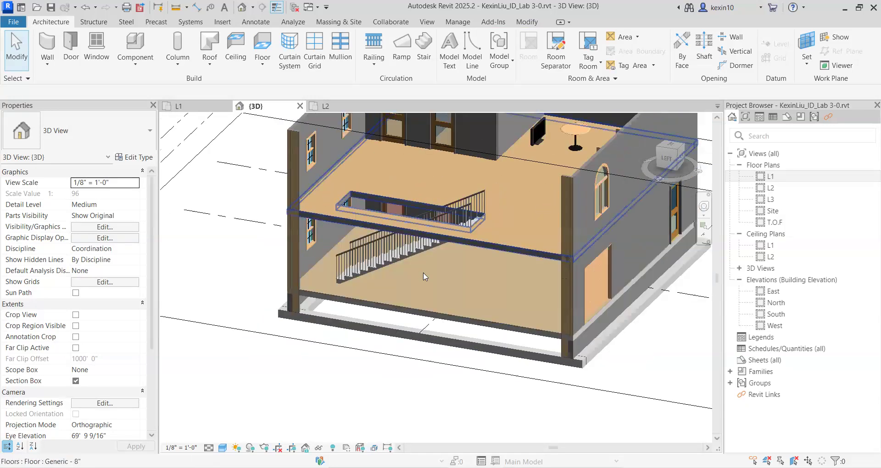
{"action": "scroll", "coordinate": [382, 217], "scroll_direction": "up", "scroll_amount": 2}
{"action": "middle_click_drag", "start_coordinate": [404, 239], "coordinate": [393, 266]}
{"action": "scroll", "coordinate": [399, 295], "scroll_direction": "down", "scroll_amount": 2}
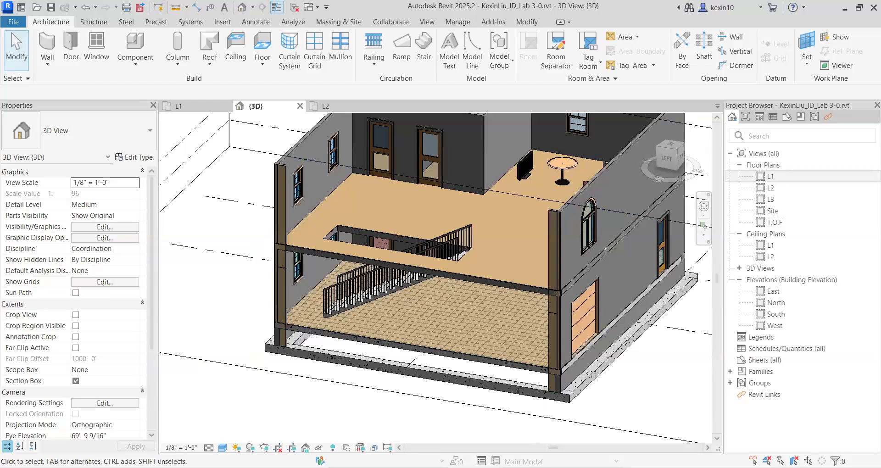
Switch to the PowerPoint lab slides and read the railing instructions on slides 28 and 29.
{"action": "key", "text": "alt+Tab"}
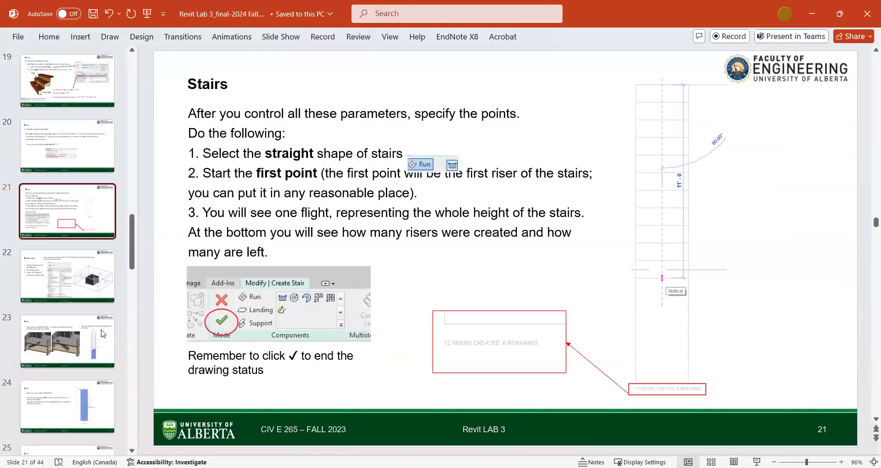
{"action": "scroll", "coordinate": [103, 333], "scroll_direction": "down", "scroll_amount": 6}
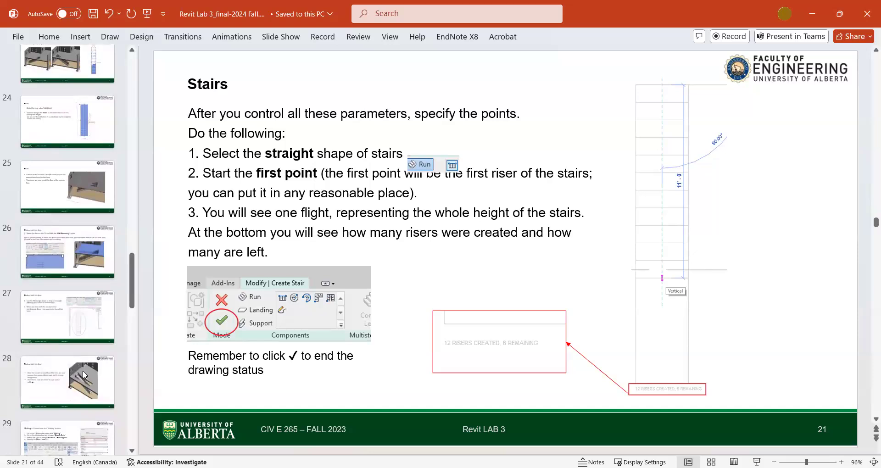
{"action": "left_click", "coordinate": [83, 374]}
{"action": "scroll", "coordinate": [83, 369], "scroll_direction": "down", "scroll_amount": 3}
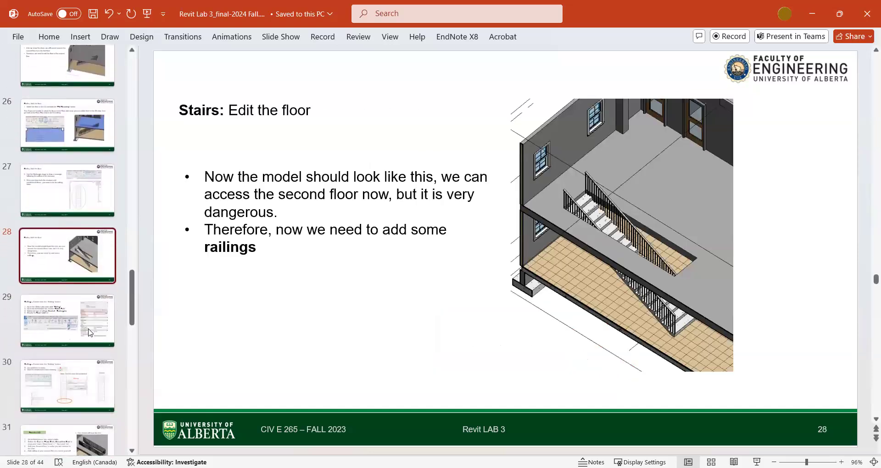
{"action": "left_click", "coordinate": [90, 332]}
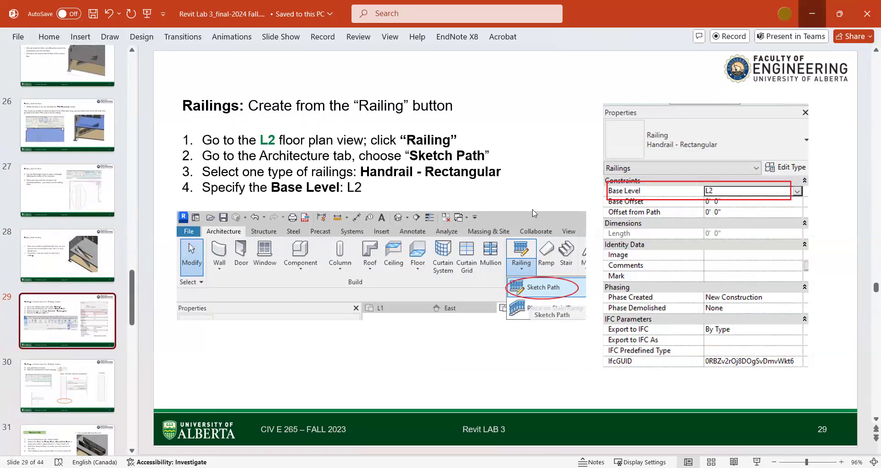
Return to Revit, start a Sketch Path railing in the L2 floor plan and check the stair opening in 3D.
{"action": "key", "text": "alt+Tab"}
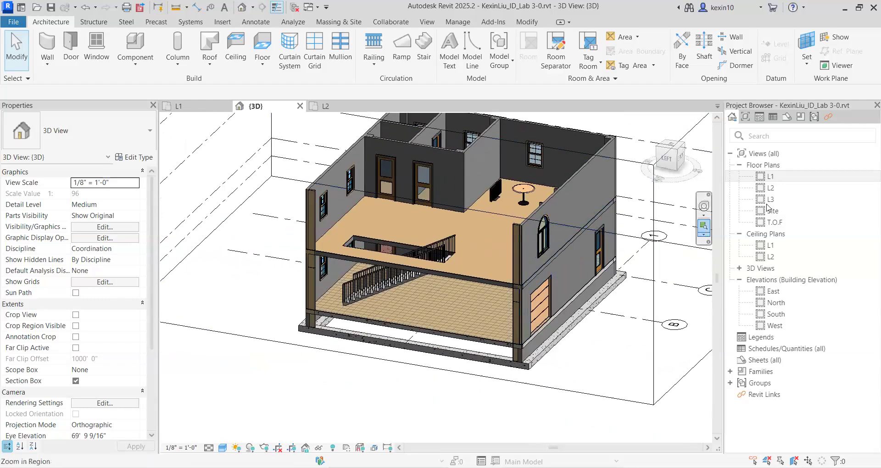
{"action": "double_click", "coordinate": [771, 188]}
{"action": "scroll", "coordinate": [293, 151], "scroll_direction": "down", "scroll_amount": 3}
{"action": "scroll", "coordinate": [275, 142], "scroll_direction": "up", "scroll_amount": 2}
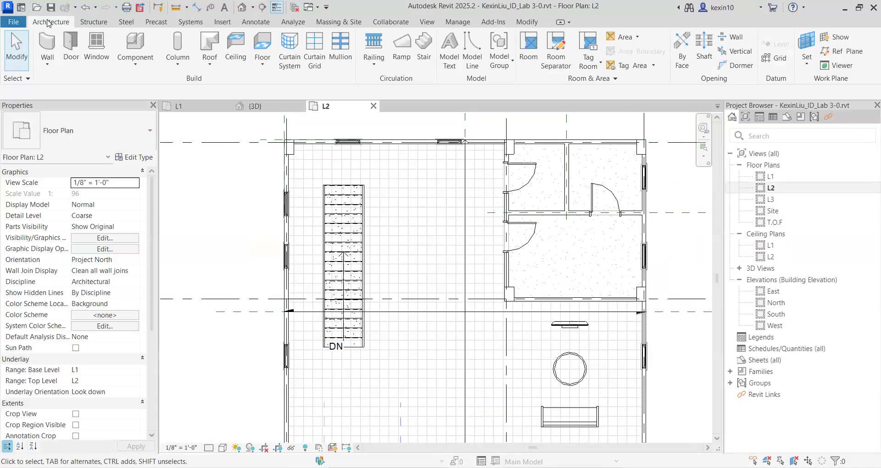
{"action": "left_click", "coordinate": [373, 60]}
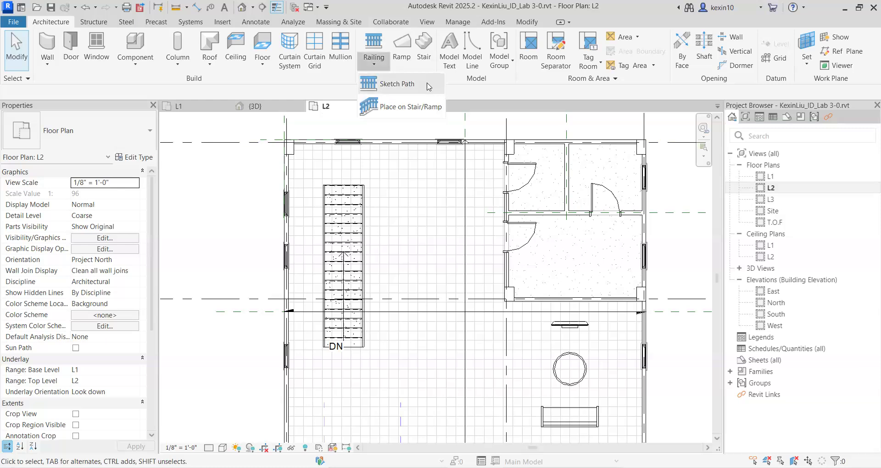
{"action": "left_click", "coordinate": [397, 84]}
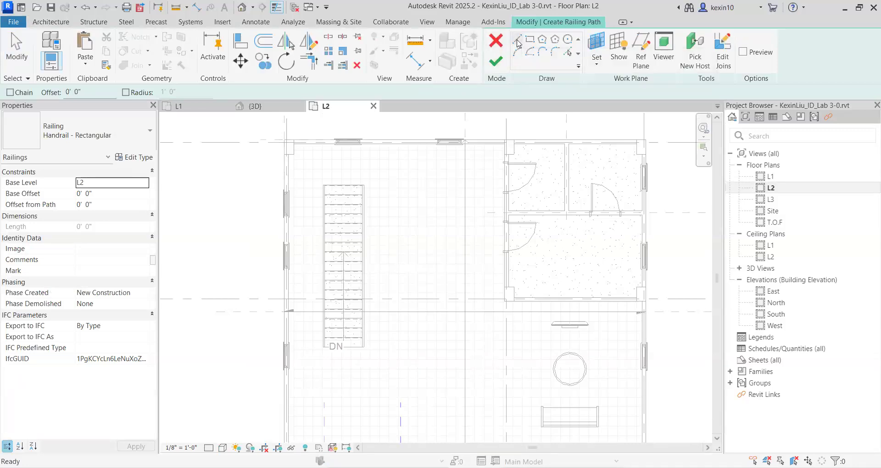
{"action": "middle_click_drag", "start_coordinate": [389, 227], "coordinate": [400, 212]}
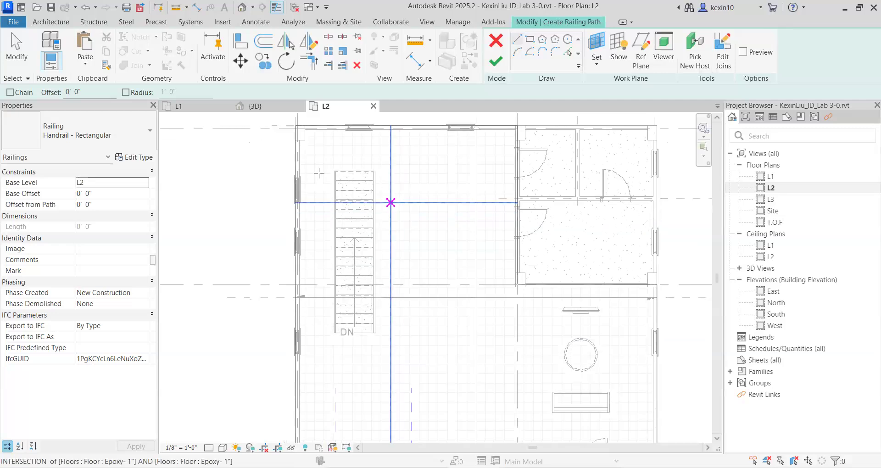
{"action": "left_click", "coordinate": [241, 9]}
{"action": "scroll", "coordinate": [408, 244], "scroll_direction": "up", "scroll_amount": 6}
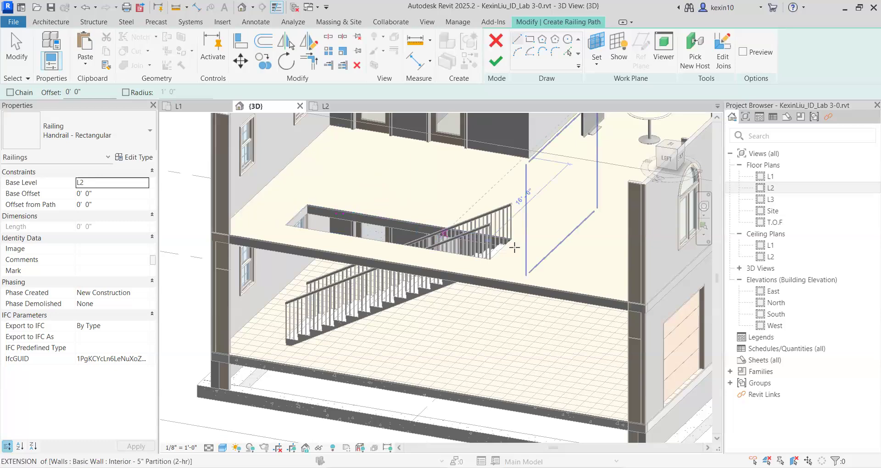
{"action": "double_click", "coordinate": [768, 188]}
{"action": "scroll", "coordinate": [349, 284], "scroll_direction": "up", "scroll_amount": 4}
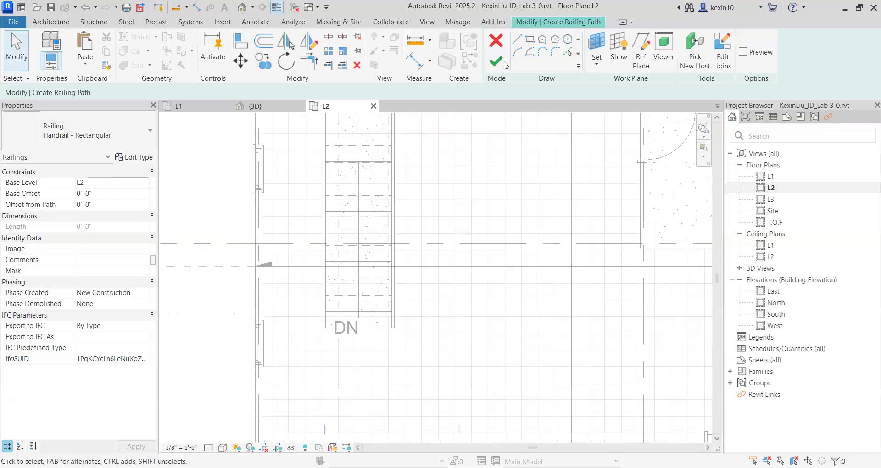
Draw a straight railing path line along the left edge of the stair opening, from its lower corner to its upper corner.
{"action": "left_click", "coordinate": [517, 39]}
{"action": "scroll", "coordinate": [310, 344], "scroll_direction": "up", "scroll_amount": 5}
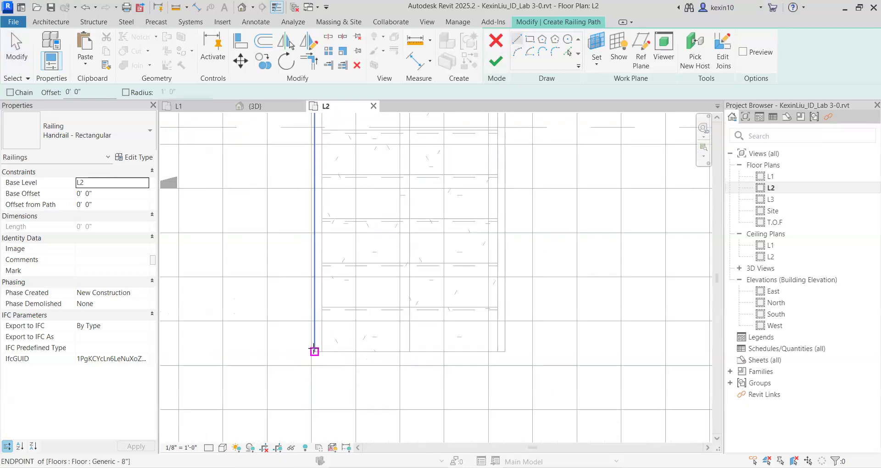
{"action": "left_click", "coordinate": [314, 351]}
{"action": "middle_click_drag", "start_coordinate": [367, 151], "coordinate": [309, 255]}
{"action": "scroll", "coordinate": [309, 250], "scroll_direction": "down", "scroll_amount": 1}
{"action": "middle_click_drag", "start_coordinate": [327, 155], "coordinate": [309, 246]}
{"action": "middle_click_drag", "start_coordinate": [331, 141], "coordinate": [322, 255]}
{"action": "scroll", "coordinate": [312, 245], "scroll_direction": "down", "scroll_amount": 1}
{"action": "scroll", "coordinate": [286, 229], "scroll_direction": "up", "scroll_amount": 2}
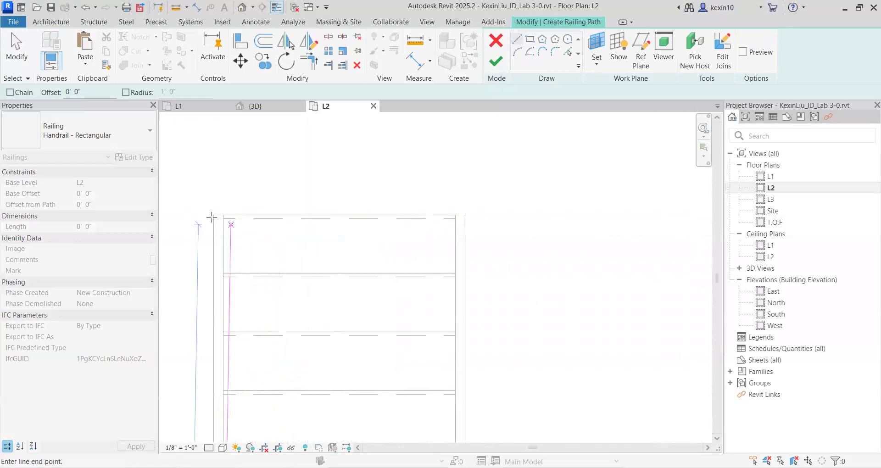
{"action": "scroll", "coordinate": [213, 215], "scroll_direction": "up", "scroll_amount": 2}
{"action": "left_click", "coordinate": [214, 215]}
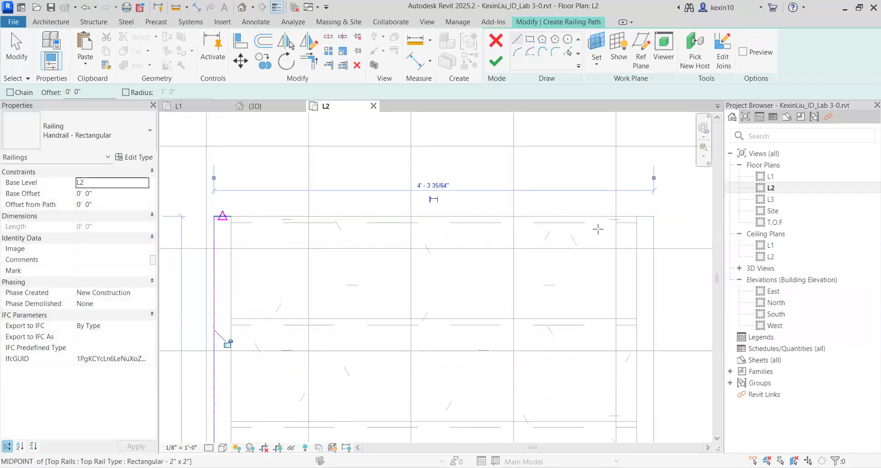
Draw a second railing path line along the right edge of the stair opening, from its upper corner to its lower corner.
{"action": "left_click", "coordinate": [653, 217]}
{"action": "scroll", "coordinate": [637, 265], "scroll_direction": "down", "scroll_amount": 2}
{"action": "middle_click_drag", "start_coordinate": [642, 342], "coordinate": [616, 160]}
{"action": "middle_click_drag", "start_coordinate": [598, 351], "coordinate": [587, 149]}
{"action": "middle_click_drag", "start_coordinate": [613, 352], "coordinate": [611, 153]}
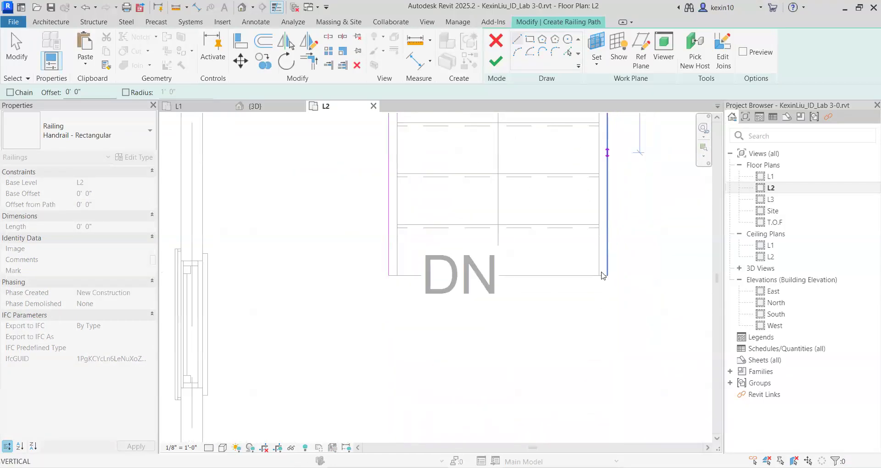
{"action": "scroll", "coordinate": [612, 258], "scroll_direction": "up", "scroll_amount": 1}
{"action": "left_click", "coordinate": [612, 258]}
{"action": "scroll", "coordinate": [613, 259], "scroll_direction": "down", "scroll_amount": 3}
{"action": "middle_click_drag", "start_coordinate": [623, 229], "coordinate": [489, 390]}
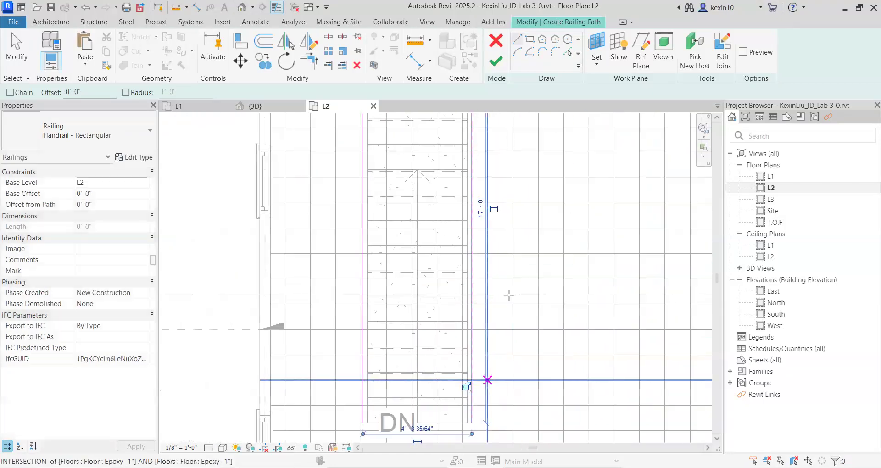
{"action": "scroll", "coordinate": [513, 275], "scroll_direction": "down", "scroll_amount": 2}
{"action": "middle_click_drag", "start_coordinate": [533, 227], "coordinate": [509, 308]}
{"action": "key", "text": "Escape"}
{"action": "key", "text": "Escape"}
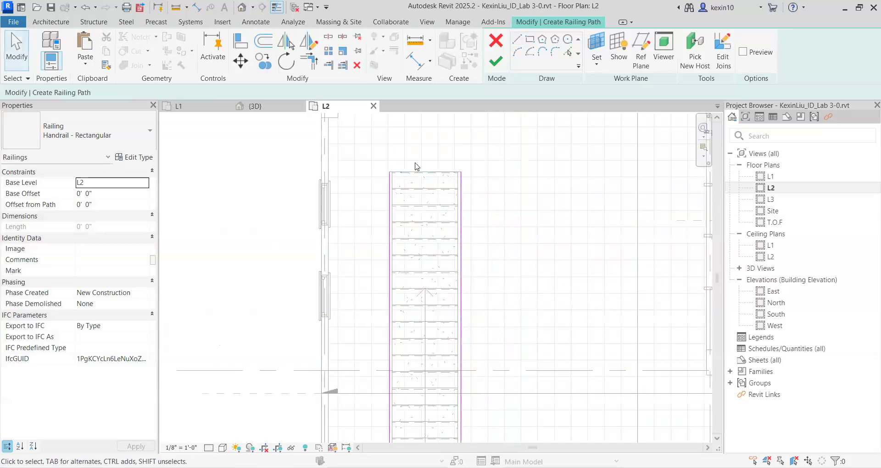
{"action": "scroll", "coordinate": [403, 182], "scroll_direction": "up", "scroll_amount": 2}
{"action": "scroll", "coordinate": [403, 182], "scroll_direction": "up", "scroll_amount": 4}
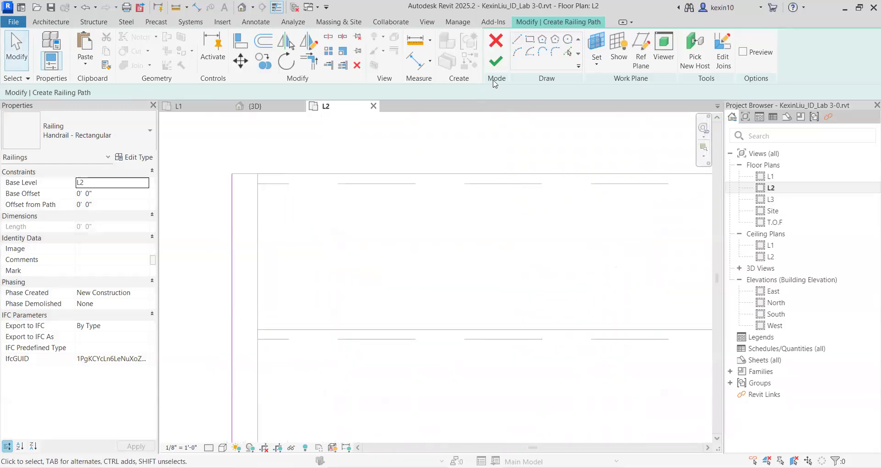
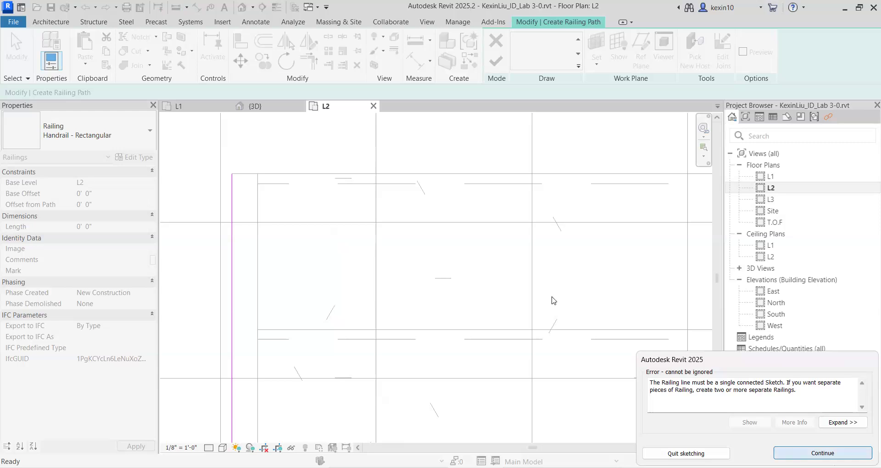
Dismiss the sketch error and connect the upper ends of the two railing path lines with a straight line about 4' 3 1/2" long.
{"action": "key", "text": "Return"}
{"action": "scroll", "coordinate": [367, 234], "scroll_direction": "up", "scroll_amount": 5}
{"action": "scroll", "coordinate": [348, 243], "scroll_direction": "down", "scroll_amount": 4}
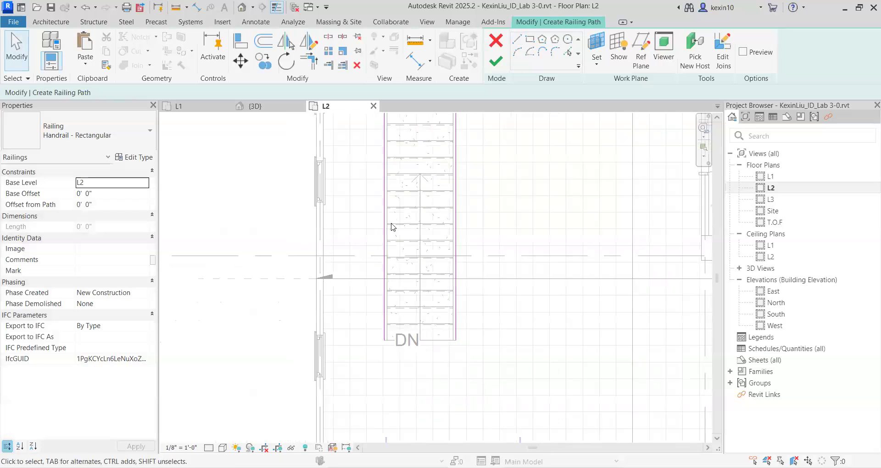
{"action": "mouse_move", "coordinate": [421, 204]}
{"action": "middle_mouse_down"}
{"action": "mouse_move", "coordinate": [407, 249]}
{"action": "mouse_move", "coordinate": [386, 265]}
{"action": "mouse_move", "coordinate": [378, 346]}
{"action": "middle_mouse_up"}
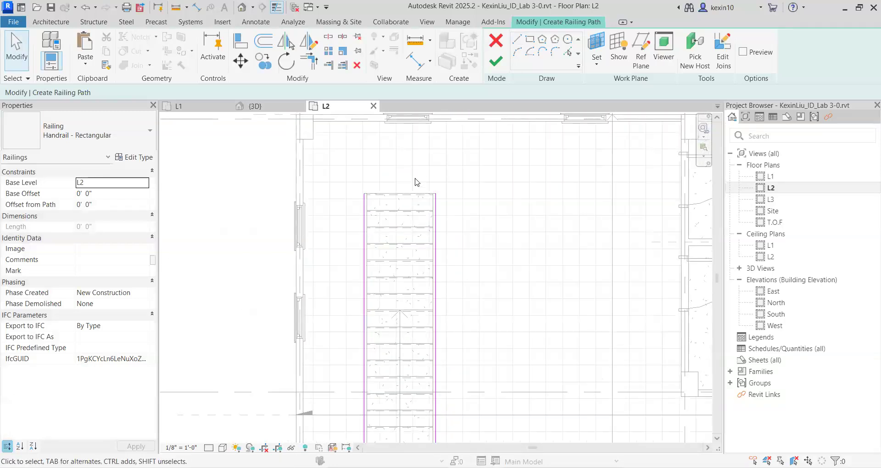
{"action": "scroll", "coordinate": [420, 214], "scroll_direction": "up", "scroll_amount": 2}
{"action": "scroll", "coordinate": [454, 218], "scroll_direction": "up", "scroll_amount": 2}
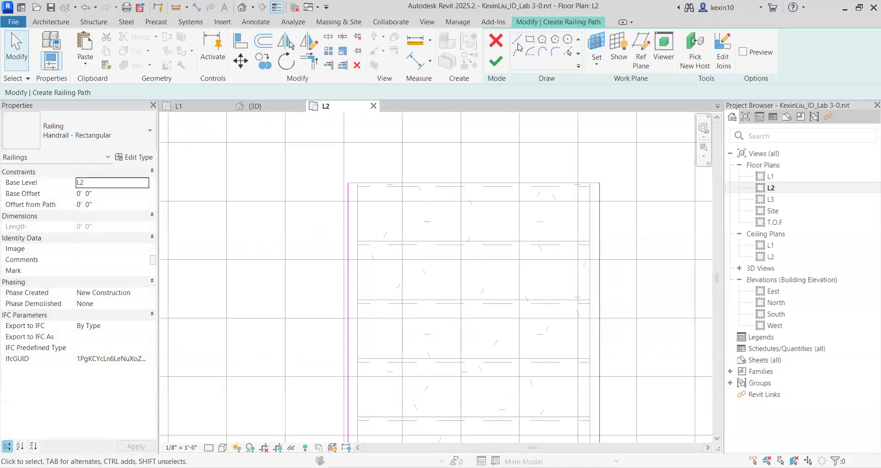
{"action": "scroll", "coordinate": [357, 188], "scroll_direction": "up", "scroll_amount": 2}
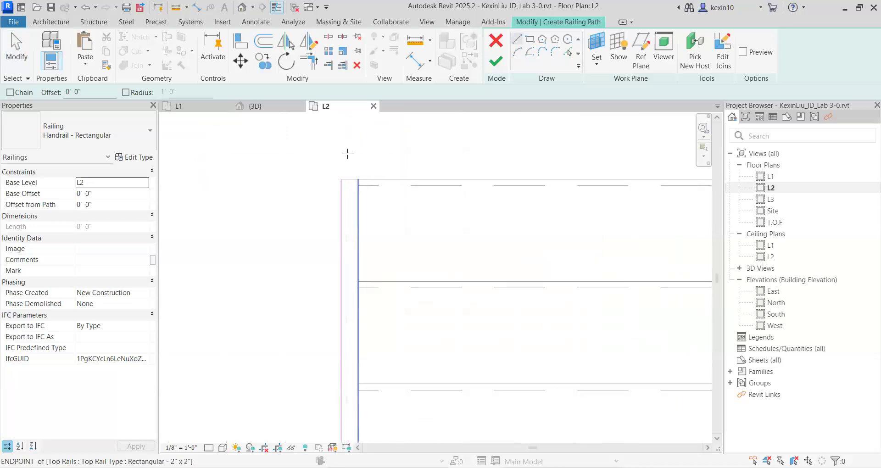
{"action": "left_click", "coordinate": [341, 179]}
{"action": "scroll", "coordinate": [631, 197], "scroll_direction": "down", "scroll_amount": 1}
{"action": "middle_click_drag", "start_coordinate": [631, 196], "coordinate": [335, 238]}
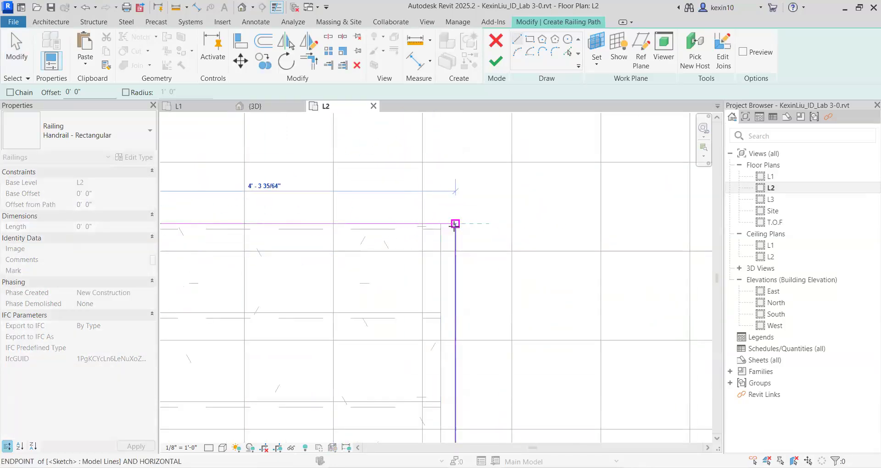
{"action": "left_click", "coordinate": [455, 224]}
{"action": "scroll", "coordinate": [445, 241], "scroll_direction": "down", "scroll_amount": 5}
{"action": "middle_click_drag", "start_coordinate": [373, 305], "coordinate": [446, 218]}
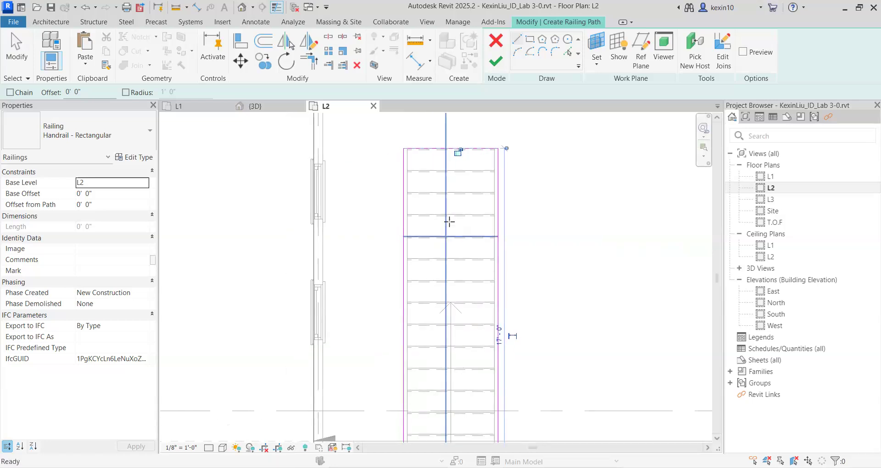
Finish the railing path sketch and inspect the railing around the L2 stair opening in the 3D view.
{"action": "scroll", "coordinate": [464, 216], "scroll_direction": "down", "scroll_amount": 1}
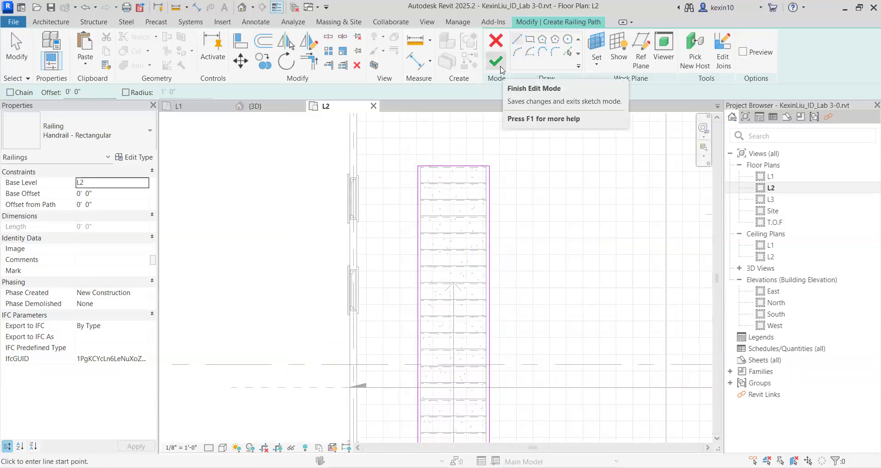
{"action": "left_click", "coordinate": [496, 62]}
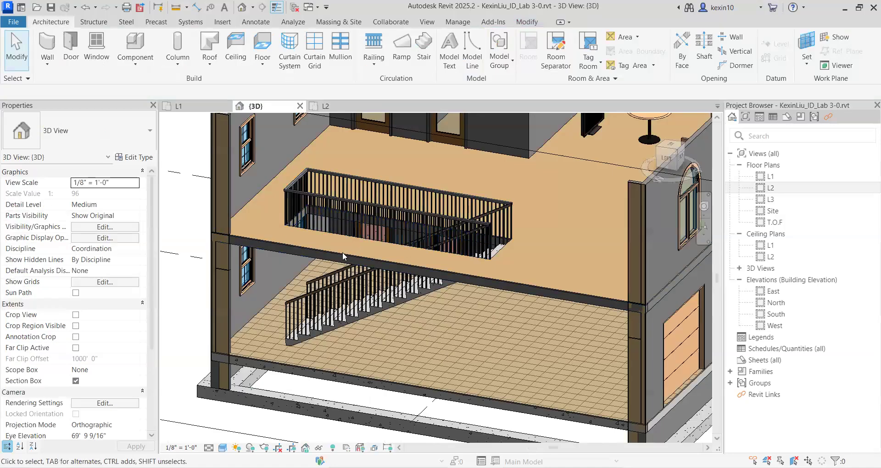
{"action": "middle_click_drag", "start_coordinate": [342, 252], "coordinate": [177, 319], "text": "shift"}
{"action": "middle_click_drag", "start_coordinate": [176, 319], "coordinate": [417, 240]}
{"action": "scroll", "coordinate": [415, 249], "scroll_direction": "down", "scroll_amount": 5}
{"action": "scroll", "coordinate": [511, 237], "scroll_direction": "up", "scroll_amount": 4}
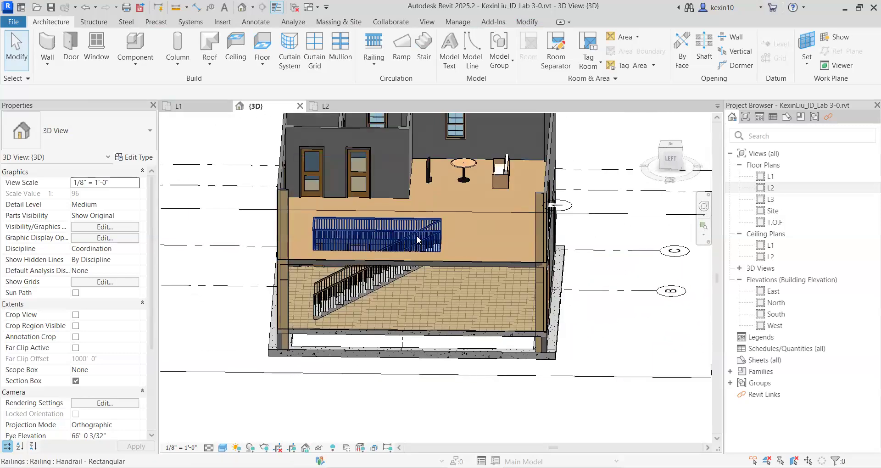
{"action": "left_click", "coordinate": [417, 240]}
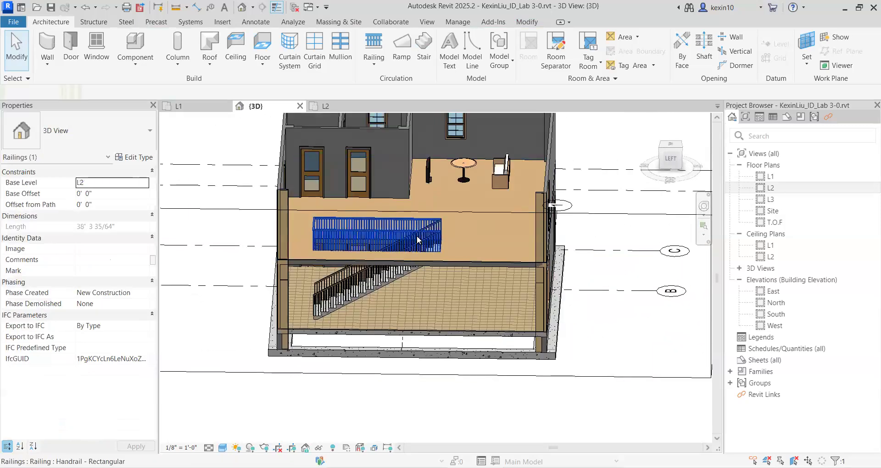
{"action": "left_click", "coordinate": [147, 143]}
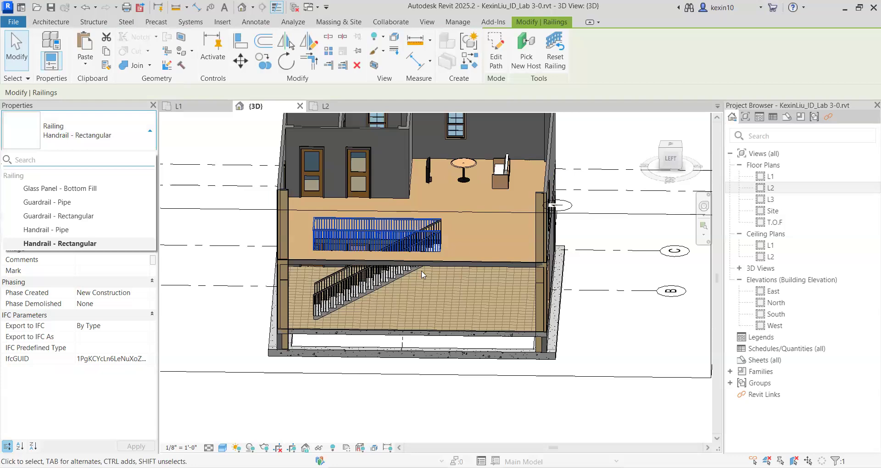
{"action": "scroll", "coordinate": [428, 240], "scroll_direction": "up", "scroll_amount": 5}
{"action": "middle_click_drag", "start_coordinate": [525, 244], "coordinate": [550, 247]}
{"action": "scroll", "coordinate": [550, 246], "scroll_direction": "down", "scroll_amount": 4}
{"action": "left_click", "coordinate": [297, 305]}
{"action": "scroll", "coordinate": [418, 274], "scroll_direction": "up", "scroll_amount": 3}
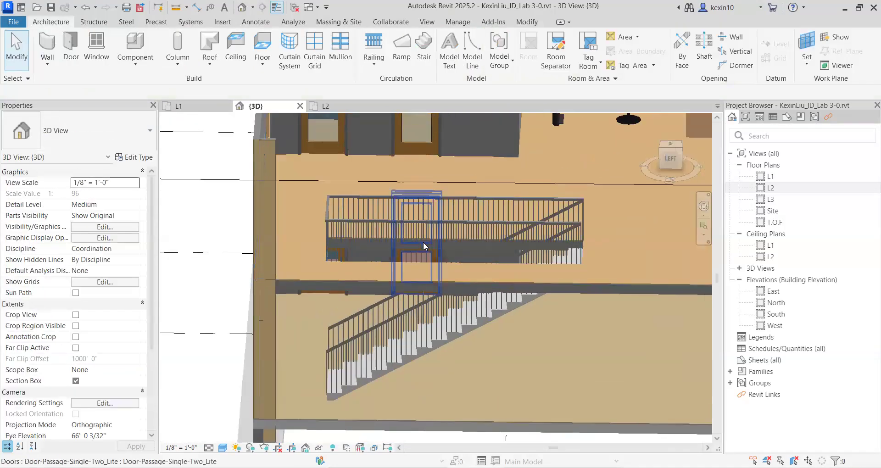
Change the railing around the L2 stair opening to the Glass Panel - Bottom Fill type and inspect it in 3D.
{"action": "left_click", "coordinate": [411, 248]}
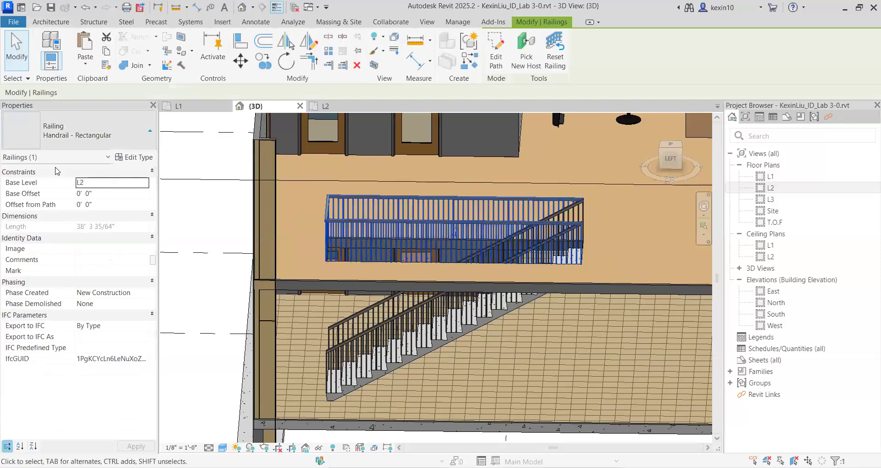
{"action": "left_click", "coordinate": [129, 137]}
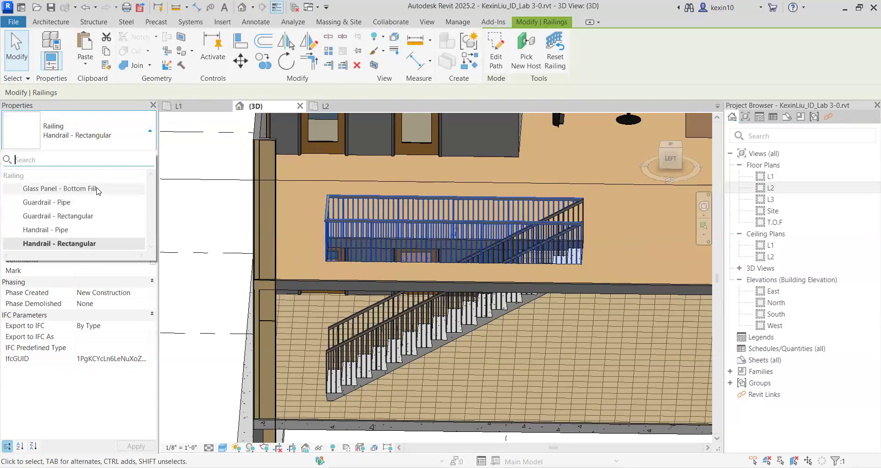
{"action": "left_click", "coordinate": [97, 189]}
{"action": "left_click", "coordinate": [206, 234]}
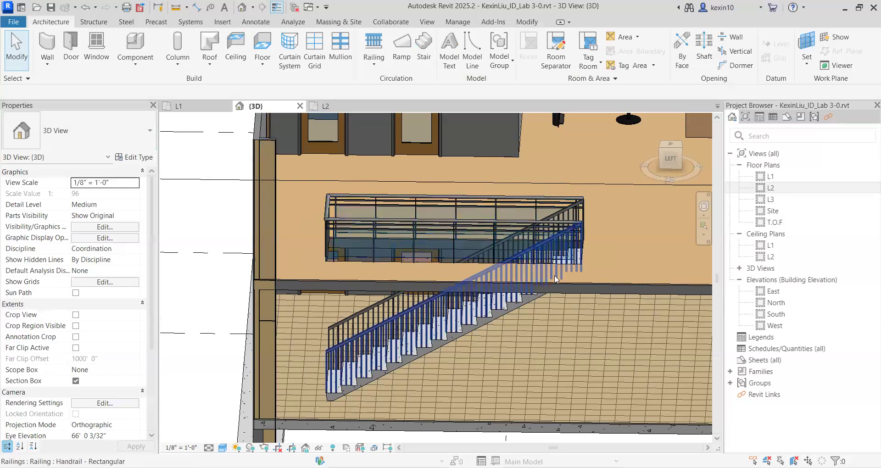
{"action": "middle_click_drag", "start_coordinate": [526, 281], "coordinate": [473, 251], "text": "shift"}
{"action": "middle_click_drag", "start_coordinate": [397, 287], "coordinate": [339, 284], "text": "shift"}
Try the Guardrail - Pipe type on the railing around the L2 stair opening.
{"action": "left_click", "coordinate": [339, 284]}
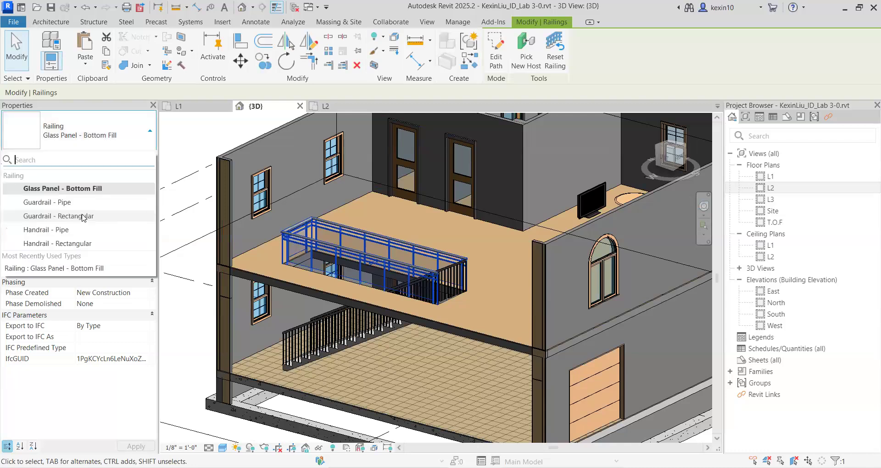
{"action": "middle_click_drag", "start_coordinate": [515, 285], "coordinate": [540, 284]}
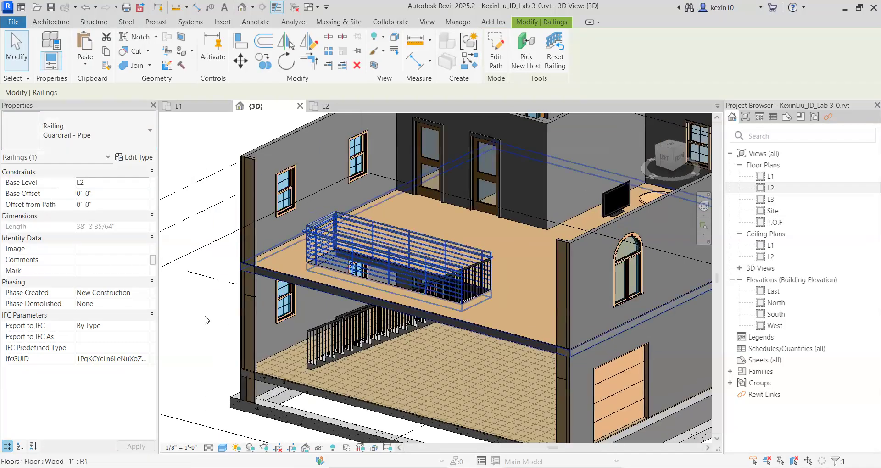
{"action": "left_click", "coordinate": [205, 317]}
{"action": "scroll", "coordinate": [334, 294], "scroll_direction": "up", "scroll_amount": 2}
{"action": "scroll", "coordinate": [372, 286], "scroll_direction": "up", "scroll_amount": 2}
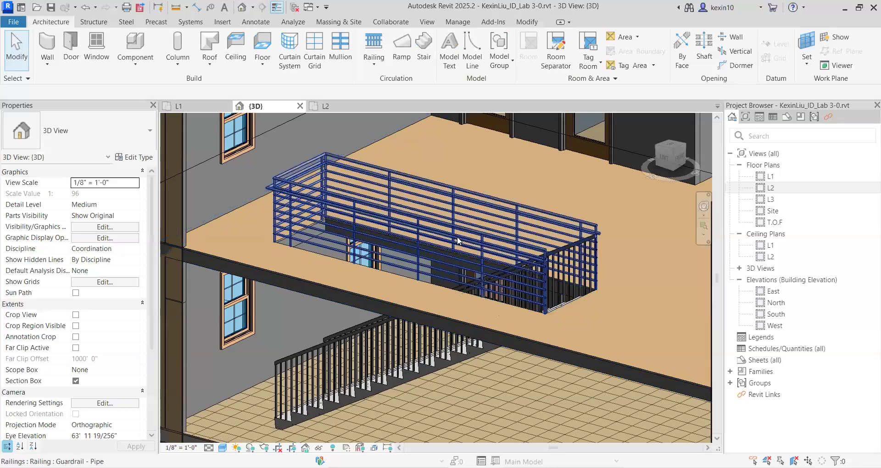
Switch the L2 opening's railing back to the Glass Panel - Bottom Fill type and check it from another angle.
{"action": "left_click", "coordinate": [504, 241]}
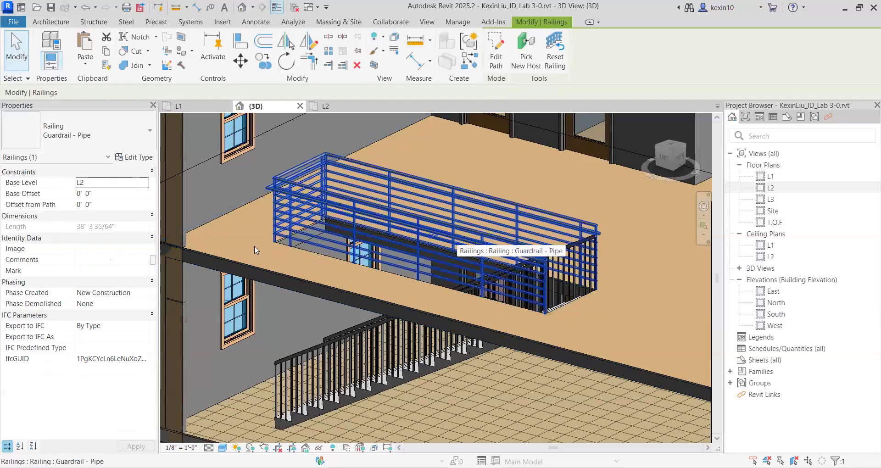
{"action": "left_click", "coordinate": [85, 188]}
{"action": "middle_click_drag", "start_coordinate": [284, 227], "coordinate": [424, 214]}
{"action": "scroll", "coordinate": [425, 214], "scroll_direction": "down", "scroll_amount": 3}
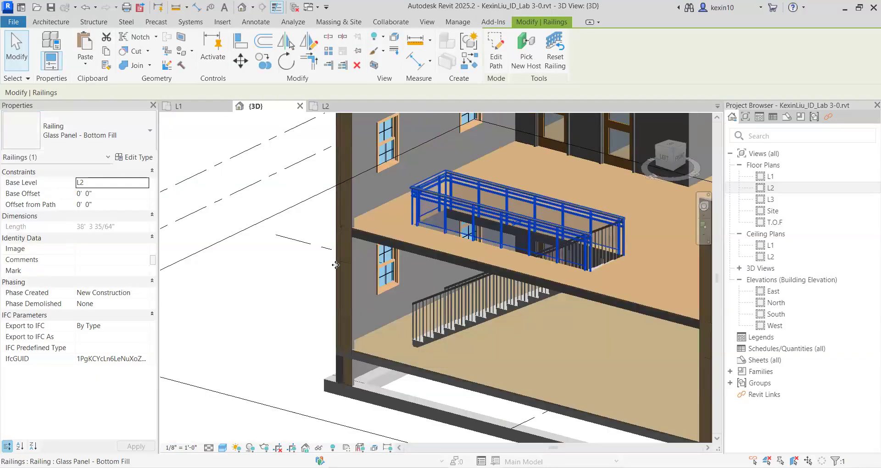
{"action": "left_click", "coordinate": [335, 263]}
{"action": "scroll", "coordinate": [424, 265], "scroll_direction": "down", "scroll_amount": 2}
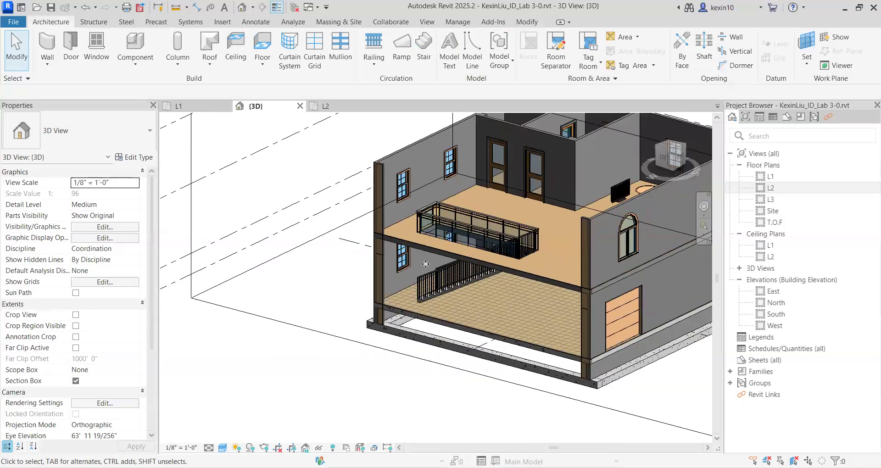
{"action": "middle_click_drag", "start_coordinate": [425, 264], "coordinate": [413, 395], "text": "shift"}
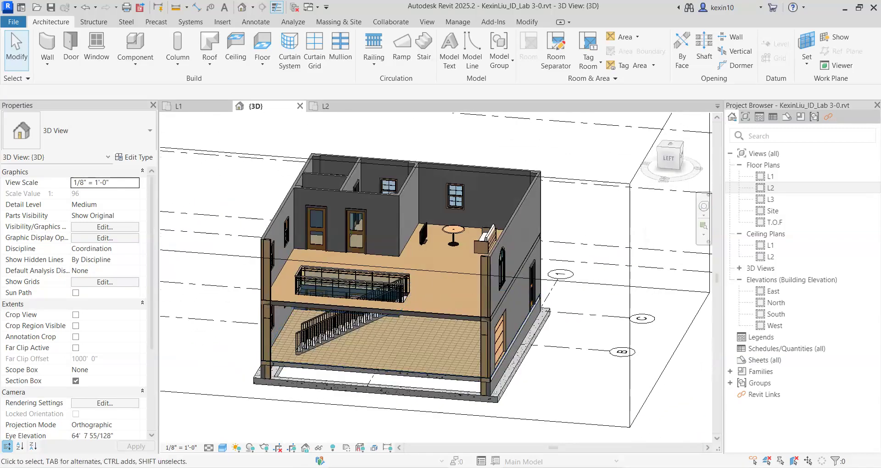
Switch to the PowerPoint lab slides and read the railing notes on slide 30, Exercise 3.2 on slide 31 and the Roofs title slide.
{"action": "key", "text": "alt+Tab"}
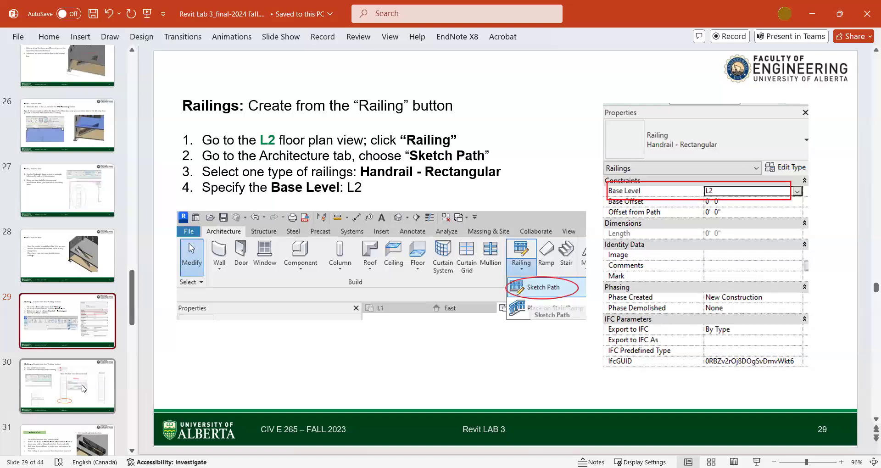
{"action": "left_click", "coordinate": [84, 389]}
{"action": "scroll", "coordinate": [91, 367], "scroll_direction": "down", "scroll_amount": 3}
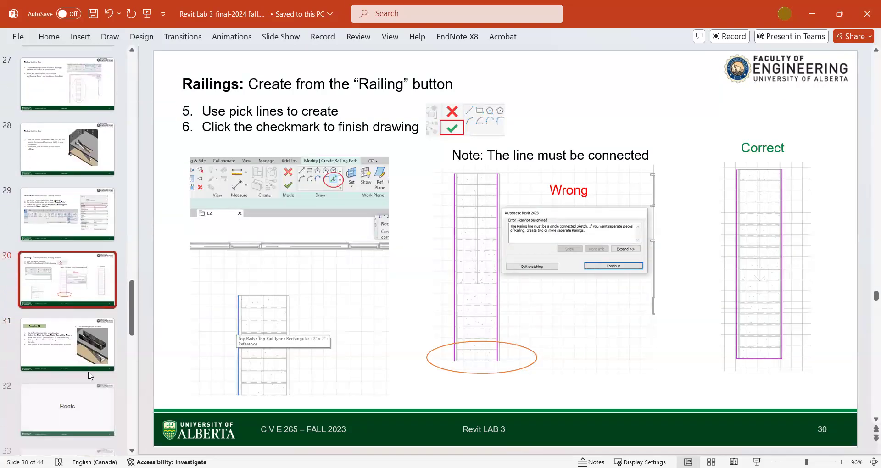
{"action": "left_click", "coordinate": [92, 324]}
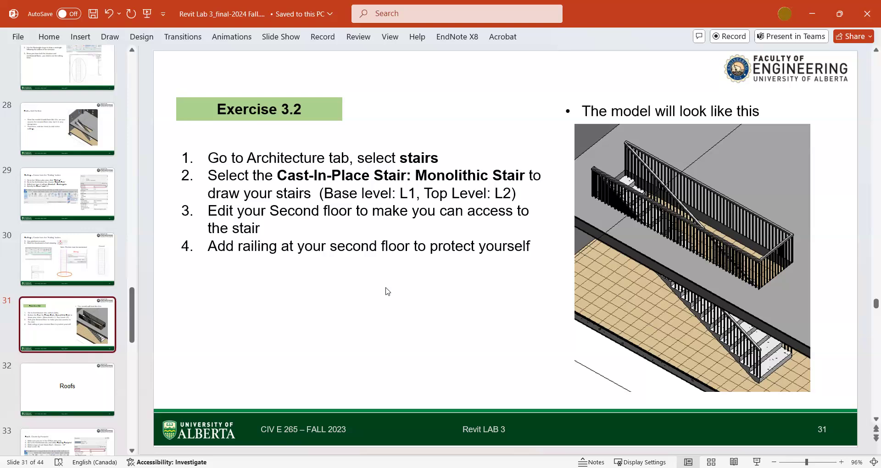
{"action": "scroll", "coordinate": [115, 337], "scroll_direction": "down", "scroll_amount": 1}
{"action": "left_click", "coordinate": [108, 332]}
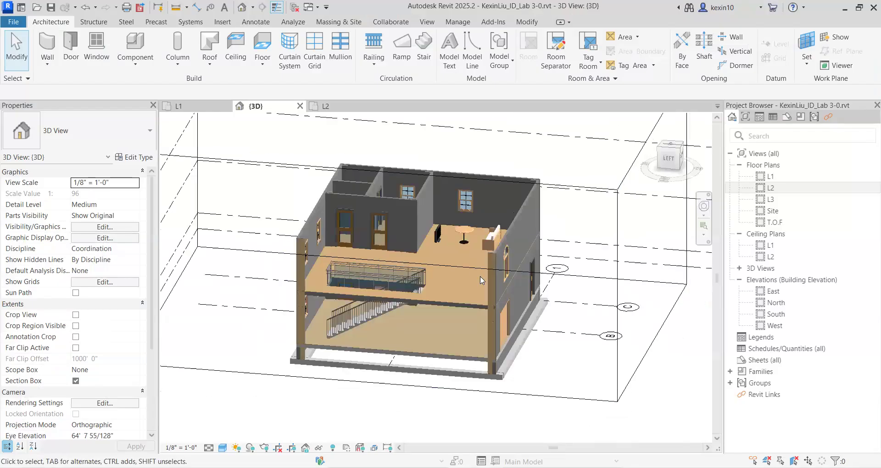
Return to Revit and turn off the section box in the 3D view to show the whole building.
{"action": "middle_click_drag", "start_coordinate": [413, 342], "coordinate": [494, 307], "text": "shift"}
{"action": "middle_click_drag", "start_coordinate": [485, 336], "coordinate": [360, 368], "text": "shift"}
{"action": "scroll", "coordinate": [346, 324], "scroll_direction": "up", "scroll_amount": 4}
{"action": "scroll", "coordinate": [362, 291], "scroll_direction": "down", "scroll_amount": 3}
{"action": "scroll", "coordinate": [299, 321], "scroll_direction": "up", "scroll_amount": 1}
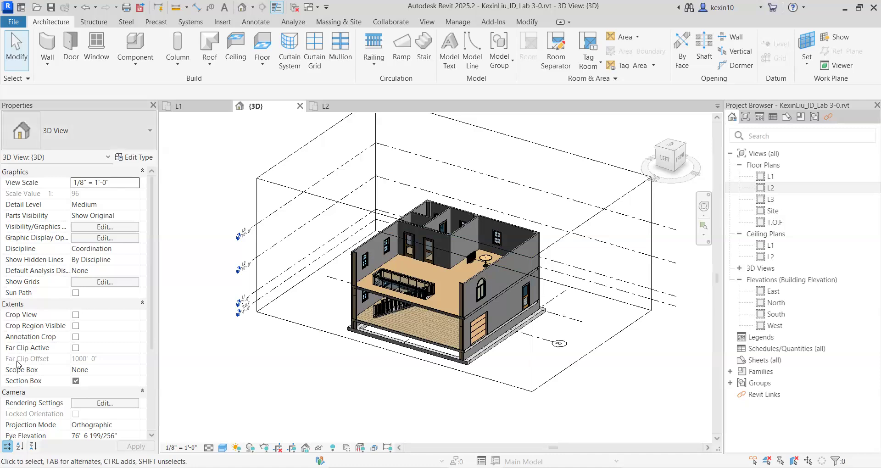
{"action": "left_click", "coordinate": [76, 381]}
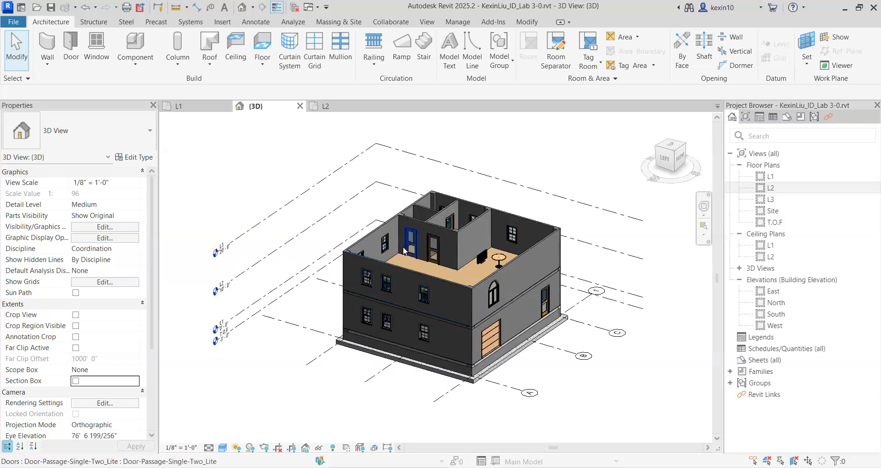
Inspect the building's exterior and its open top in 3D from several sides.
{"action": "mouse_move", "coordinate": [464, 316]}
{"action": "middle_mouse_down", "text": "shift"}
{"action": "mouse_move", "coordinate": [480, 321]}
{"action": "mouse_move", "coordinate": [400, 321]}
{"action": "mouse_move", "coordinate": [399, 298]}
{"action": "mouse_move", "coordinate": [450, 322]}
{"action": "middle_mouse_up", "text": "shift"}
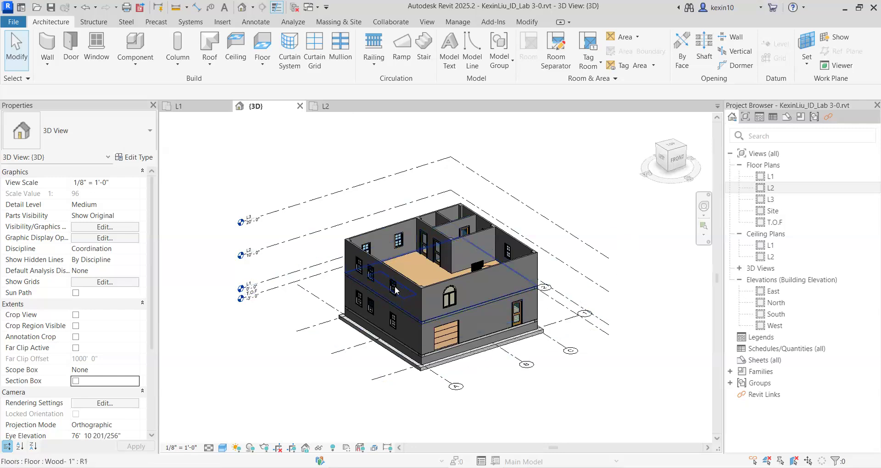
{"action": "middle_click_drag", "start_coordinate": [452, 274], "coordinate": [404, 227], "text": "shift"}
{"action": "left_click", "coordinate": [397, 232]}
{"action": "middle_click_drag", "start_coordinate": [501, 338], "coordinate": [529, 372], "text": "shift"}
{"action": "left_click", "coordinate": [529, 372]}
{"action": "middle_click_drag", "start_coordinate": [637, 219], "coordinate": [582, 220]}
{"action": "scroll", "coordinate": [594, 234], "scroll_direction": "up", "scroll_amount": 1}
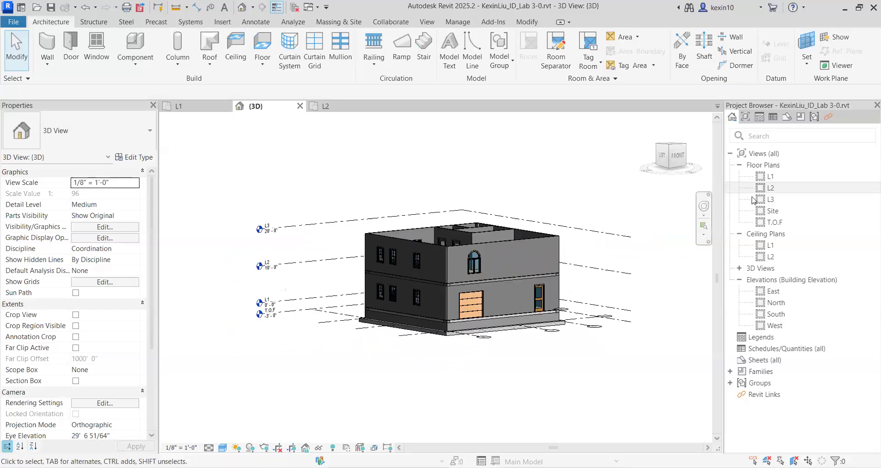
Open the L3 floor plan and centre it on the column grids.
{"action": "double_click", "coordinate": [770, 199]}
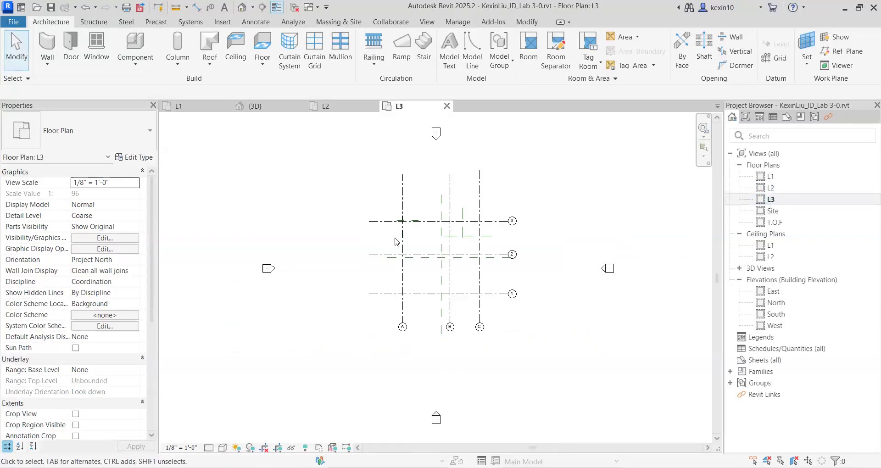
{"action": "scroll", "coordinate": [395, 240], "scroll_direction": "up", "scroll_amount": 5}
{"action": "middle_click_drag", "start_coordinate": [442, 247], "coordinate": [332, 232]}
{"action": "scroll", "coordinate": [319, 249], "scroll_direction": "down", "scroll_amount": 2}
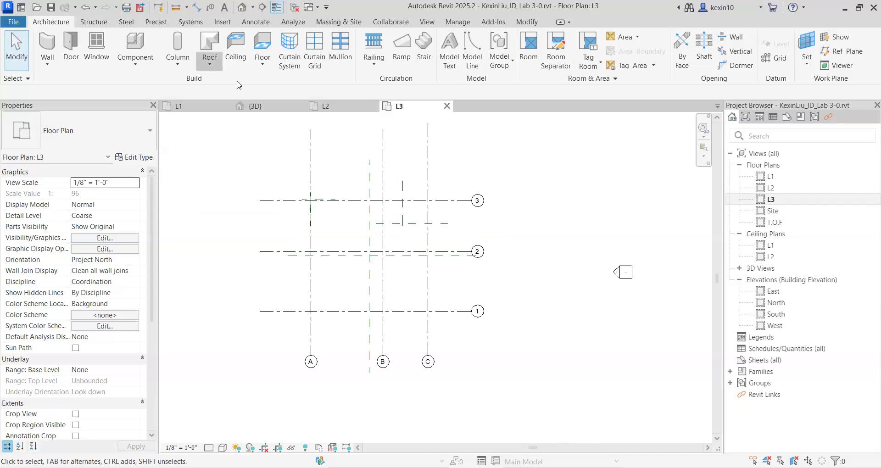
{"action": "left_click", "coordinate": [209, 63]}
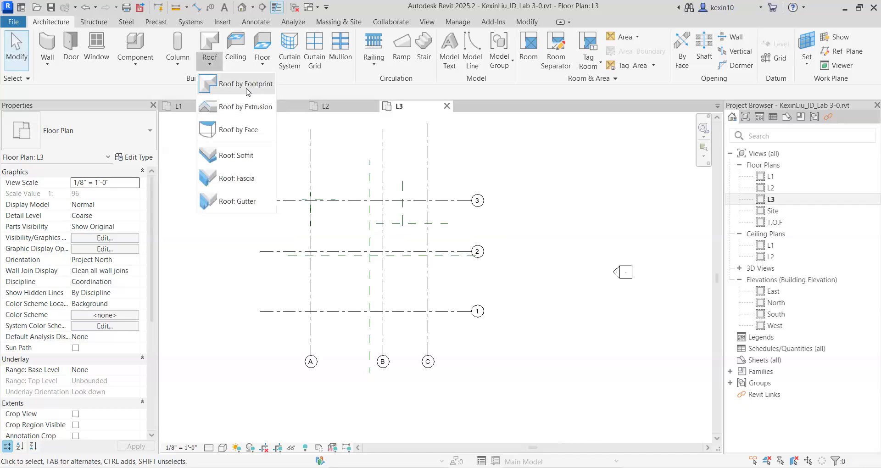
{"action": "left_click", "coordinate": [246, 86]}
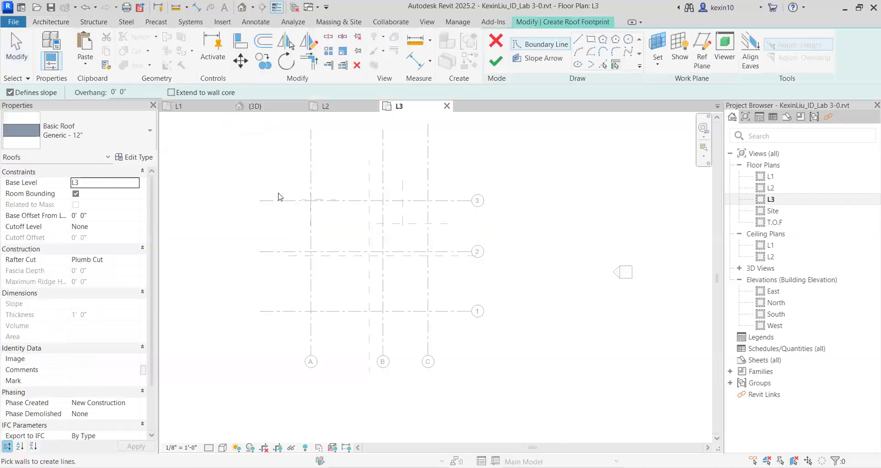
{"action": "middle_click_drag", "start_coordinate": [422, 186], "coordinate": [432, 189]}
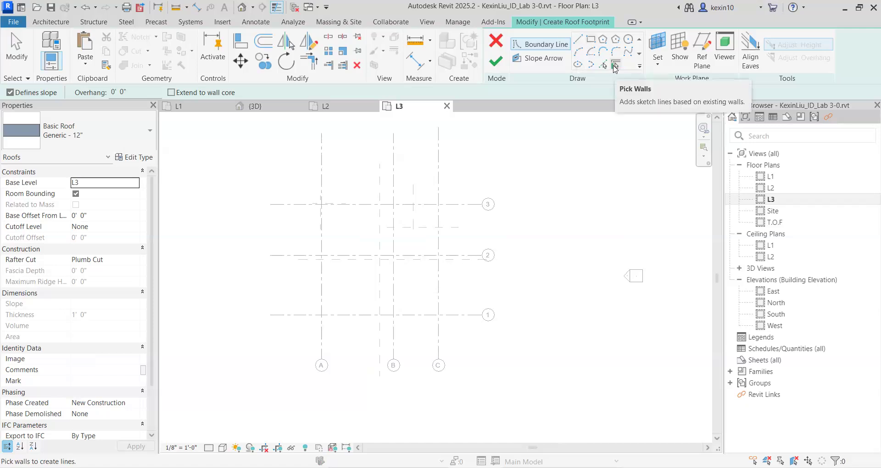
{"action": "scroll", "coordinate": [470, 173], "scroll_direction": "up", "scroll_amount": 3}
{"action": "scroll", "coordinate": [473, 170], "scroll_direction": "down", "scroll_amount": 4}
{"action": "scroll", "coordinate": [488, 156], "scroll_direction": "up", "scroll_amount": 2}
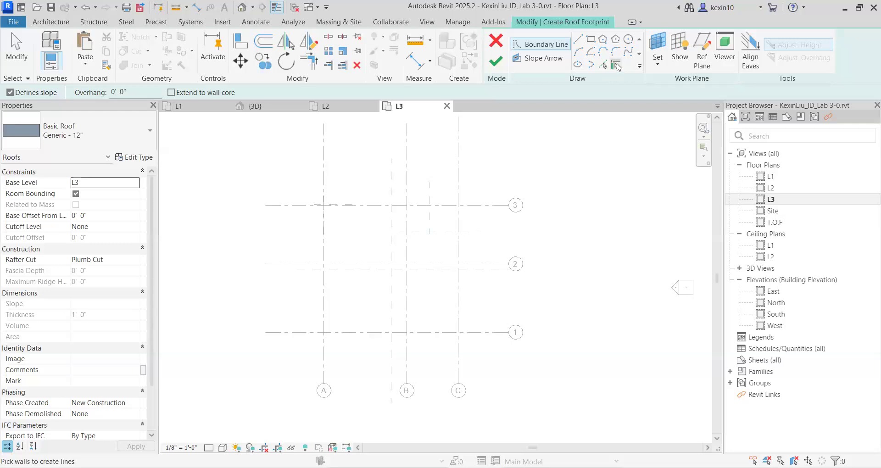
{"action": "mouse_move", "coordinate": [371, 245]}
{"action": "middle_mouse_down"}
{"action": "mouse_move", "coordinate": [394, 212]}
{"action": "mouse_move", "coordinate": [367, 253]}
{"action": "middle_mouse_up"}
{"action": "scroll", "coordinate": [367, 239], "scroll_direction": "up", "scroll_amount": 4}
{"action": "scroll", "coordinate": [353, 216], "scroll_direction": "down", "scroll_amount": 4}
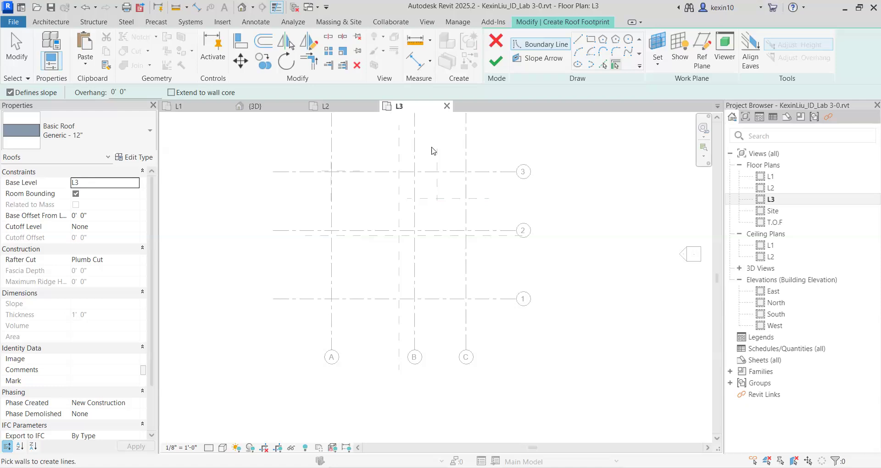
{"action": "scroll", "coordinate": [70, 312], "scroll_direction": "down", "scroll_amount": 3}
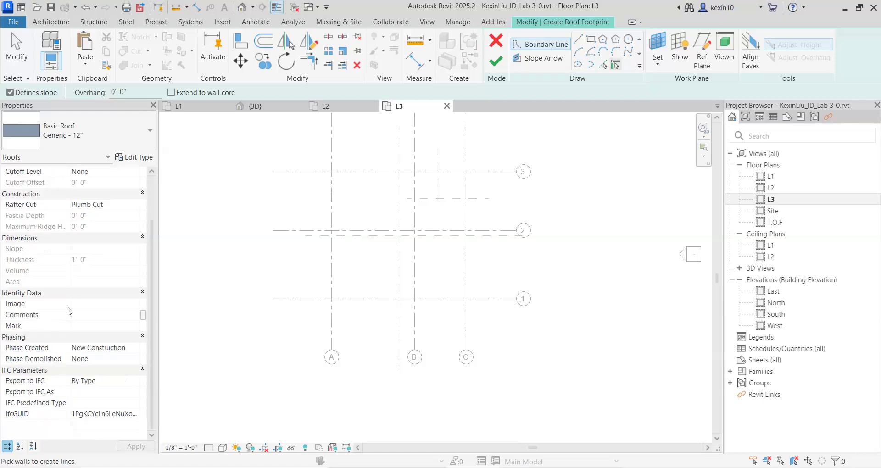
{"action": "scroll", "coordinate": [120, 292], "scroll_direction": "up", "scroll_amount": 1}
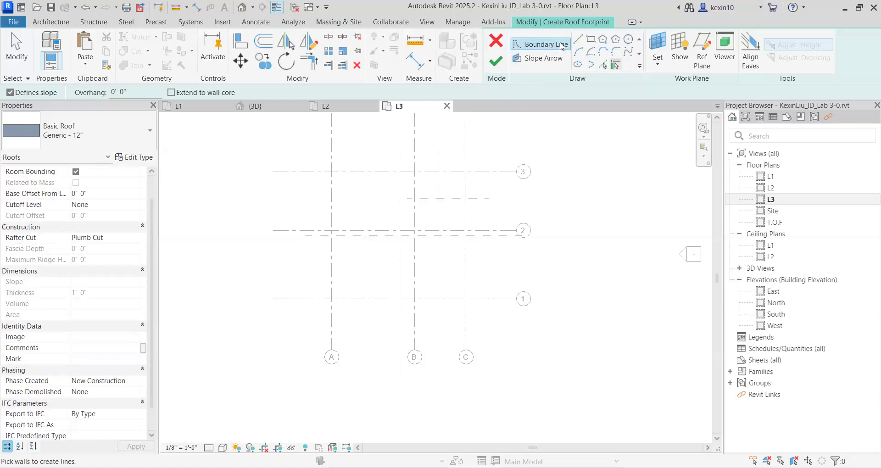
{"action": "left_click", "coordinate": [494, 40]}
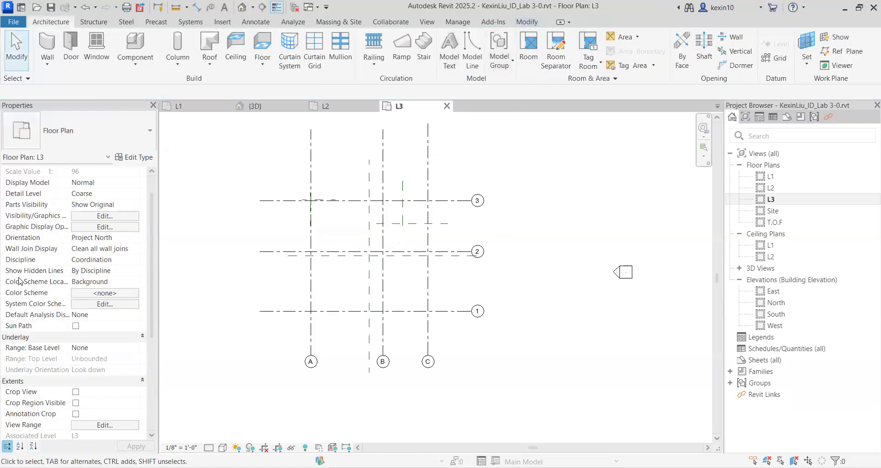
Set the L3 plan's view range so the bottom and view depth offsets are both -1' 0".
{"action": "scroll", "coordinate": [69, 342], "scroll_direction": "down", "scroll_amount": 3}
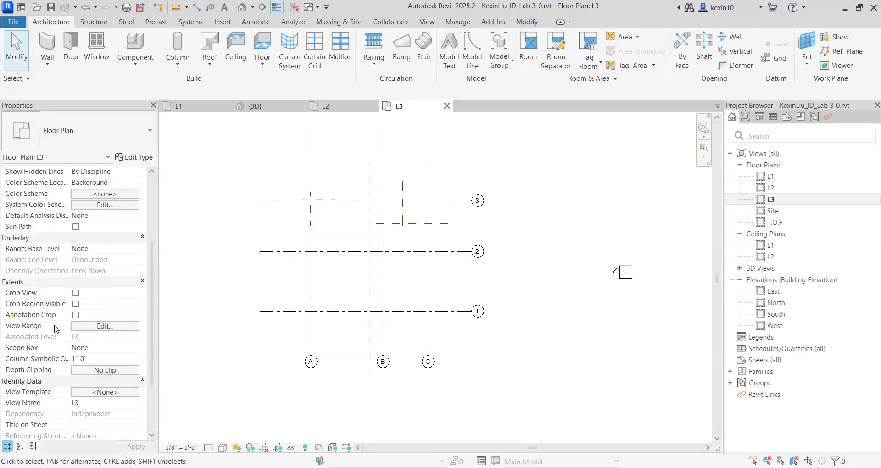
{"action": "left_click", "coordinate": [98, 326]}
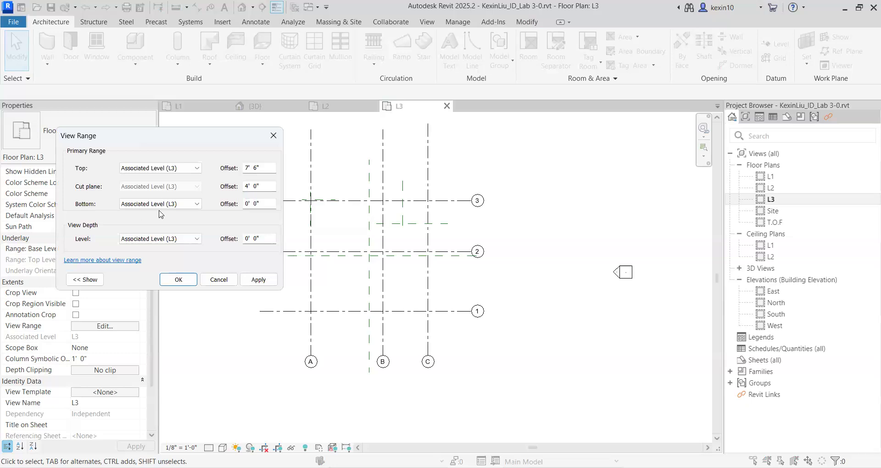
{"action": "left_click", "coordinate": [247, 203]}
{"action": "left_click", "coordinate": [245, 239]}
{"action": "key", "text": "BackSpace"}
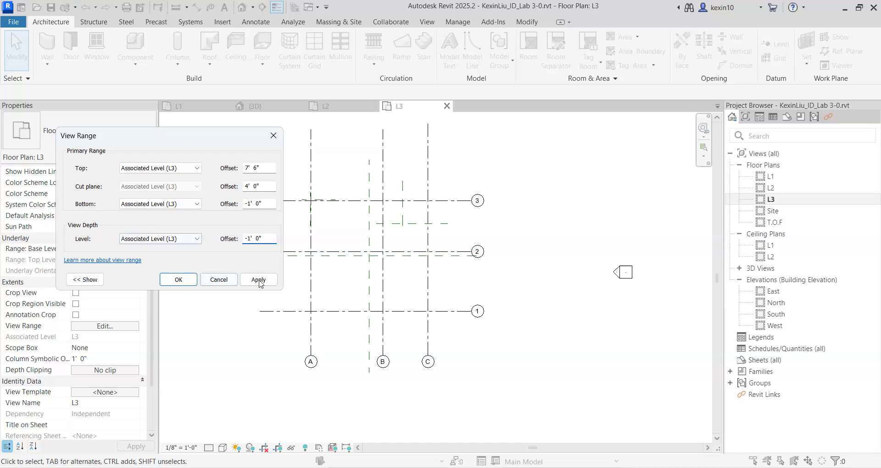
{"action": "left_click_drag", "start_coordinate": [205, 143], "coordinate": [173, 139]}
{"action": "left_click", "coordinate": [227, 275]}
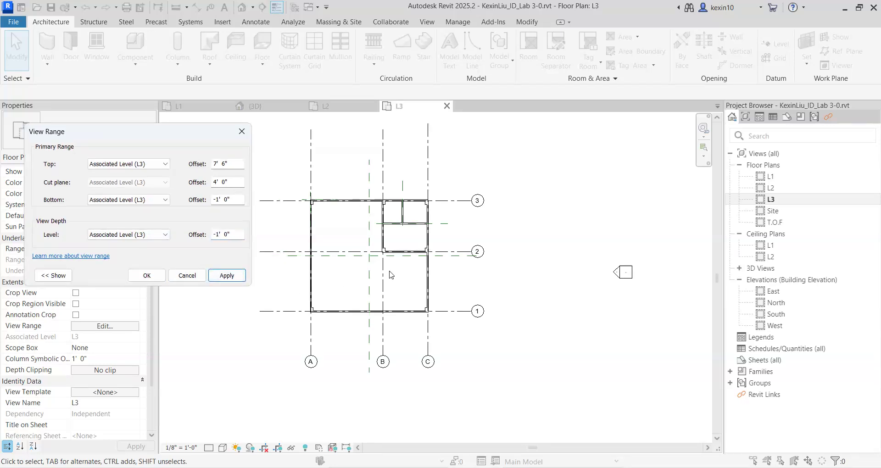
{"action": "left_click", "coordinate": [146, 277]}
Start a Generic - 12" Roof by Footprint and pick the exterior wall along grid 3 as a slope-defining boundary with 0' 0" overhang.
{"action": "scroll", "coordinate": [418, 249], "scroll_direction": "up", "scroll_amount": 5}
{"action": "middle_click_drag", "start_coordinate": [427, 224], "coordinate": [490, 224]}
{"action": "scroll", "coordinate": [475, 206], "scroll_direction": "down", "scroll_amount": 2}
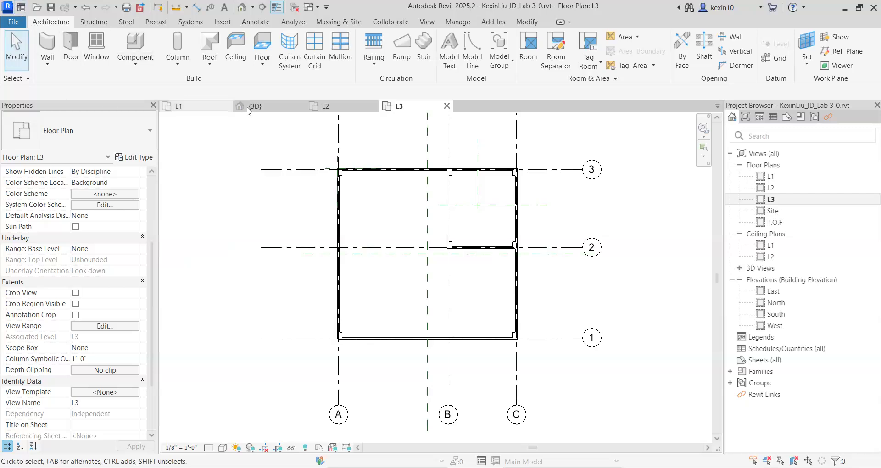
{"action": "left_click", "coordinate": [211, 64]}
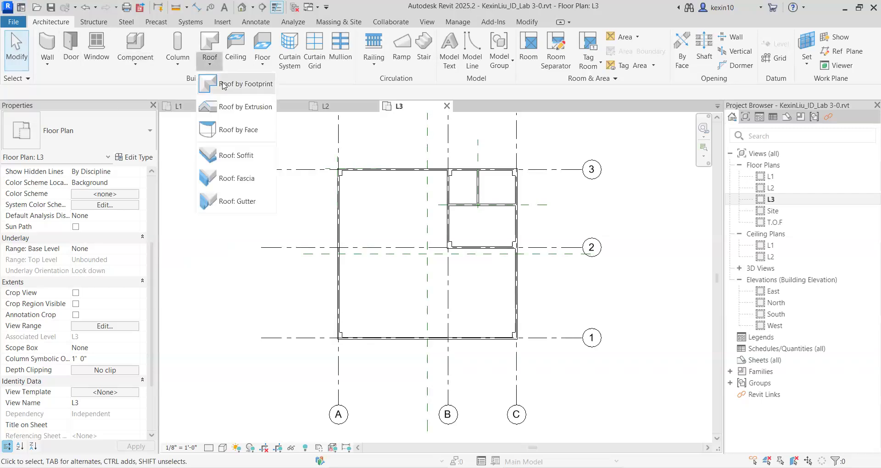
{"action": "left_click", "coordinate": [223, 85]}
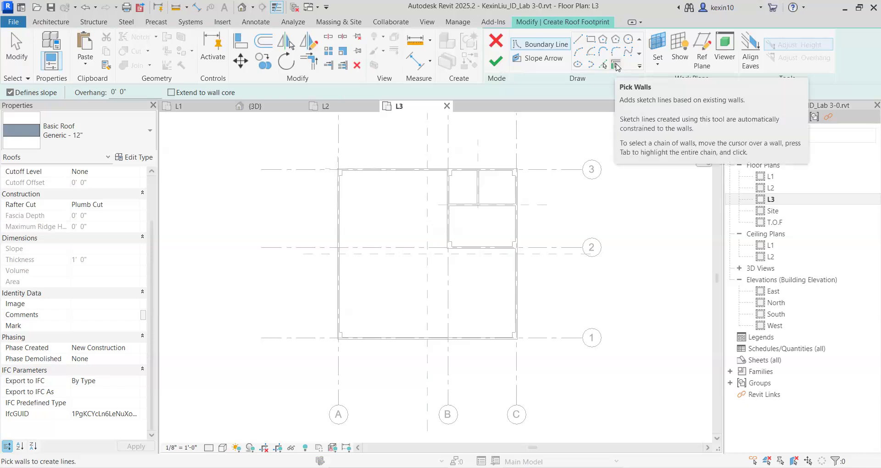
{"action": "scroll", "coordinate": [384, 177], "scroll_direction": "up", "scroll_amount": 3}
{"action": "scroll", "coordinate": [349, 191], "scroll_direction": "up", "scroll_amount": 3}
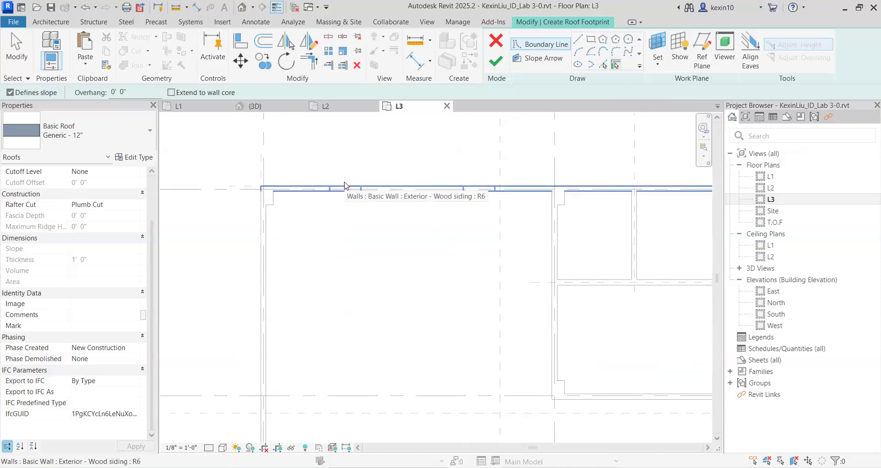
{"action": "left_click", "coordinate": [345, 187]}
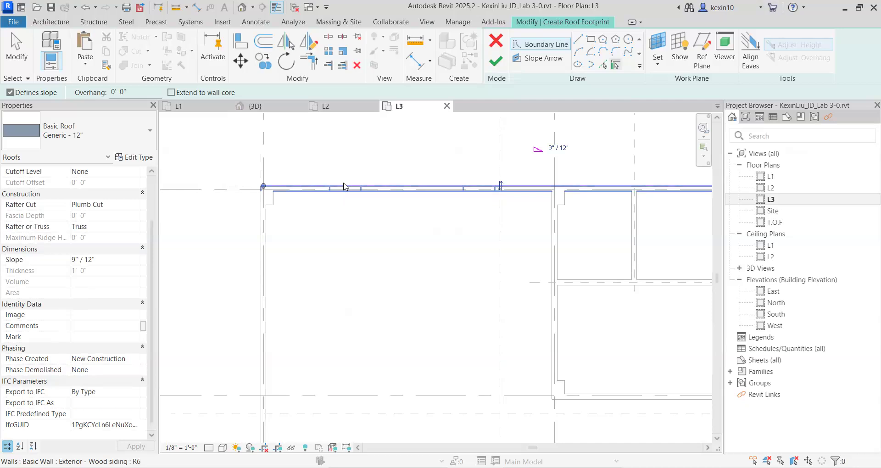
{"action": "scroll", "coordinate": [337, 211], "scroll_direction": "up", "scroll_amount": 3}
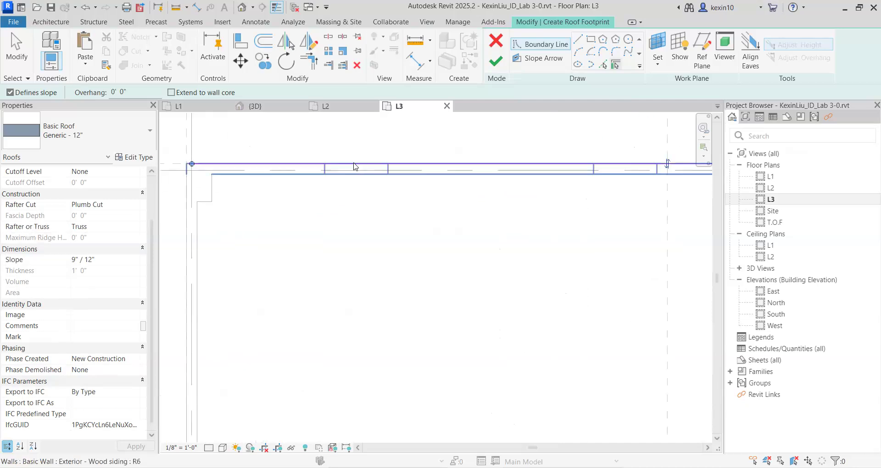
{"action": "left_click", "coordinate": [300, 185]}
{"action": "scroll", "coordinate": [311, 180], "scroll_direction": "down", "scroll_amount": 4}
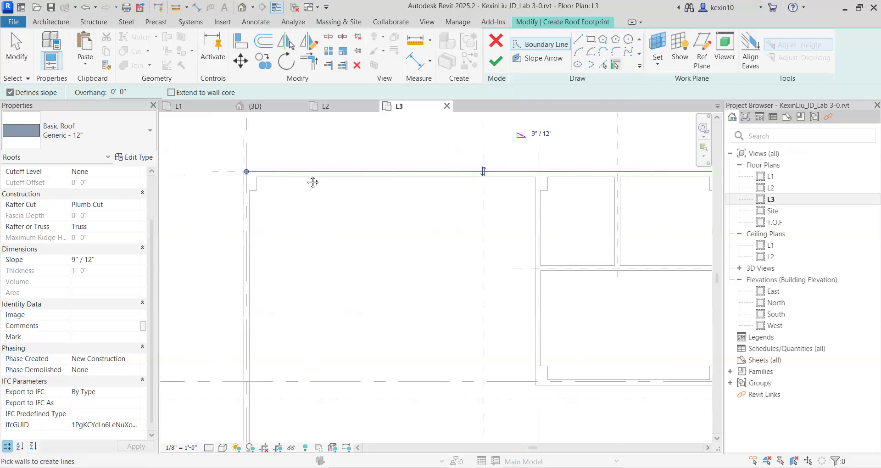
Pick the exterior walls along grids A, C and 1 as slope-defining edges to close the roof footprint.
{"action": "scroll", "coordinate": [250, 257], "scroll_direction": "down", "scroll_amount": 2}
{"action": "middle_click_drag", "start_coordinate": [389, 263], "coordinate": [320, 249]}
{"action": "scroll", "coordinate": [467, 223], "scroll_direction": "up", "scroll_amount": 3}
{"action": "left_click", "coordinate": [448, 221]}
{"action": "scroll", "coordinate": [389, 252], "scroll_direction": "down", "scroll_amount": 3}
{"action": "left_click", "coordinate": [366, 294]}
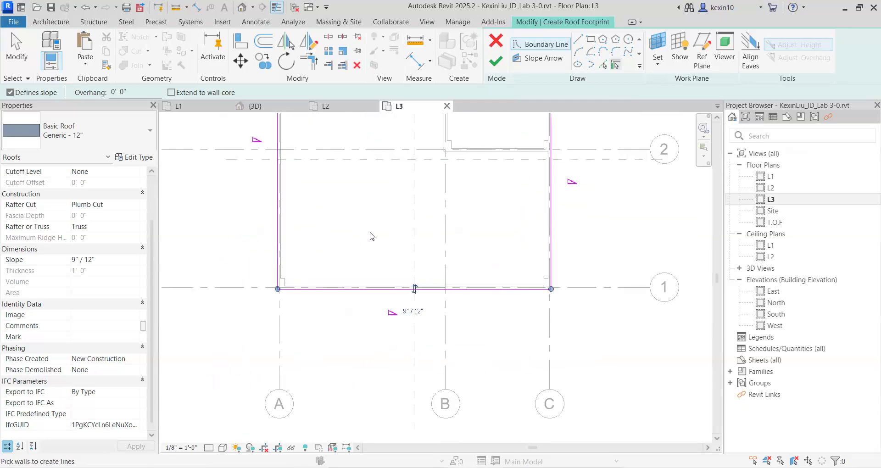
Stop picking walls and check the slope setting of the footprint's boundary line along grid 1.
{"action": "middle_click_drag", "start_coordinate": [418, 283], "coordinate": [363, 403]}
{"action": "scroll", "coordinate": [358, 349], "scroll_direction": "down", "scroll_amount": 1}
{"action": "middle_click_drag", "start_coordinate": [352, 236], "coordinate": [430, 171]}
{"action": "scroll", "coordinate": [430, 171], "scroll_direction": "down", "scroll_amount": 1}
{"action": "middle_click_drag", "start_coordinate": [399, 358], "coordinate": [379, 338]}
{"action": "scroll", "coordinate": [403, 314], "scroll_direction": "up", "scroll_amount": 5}
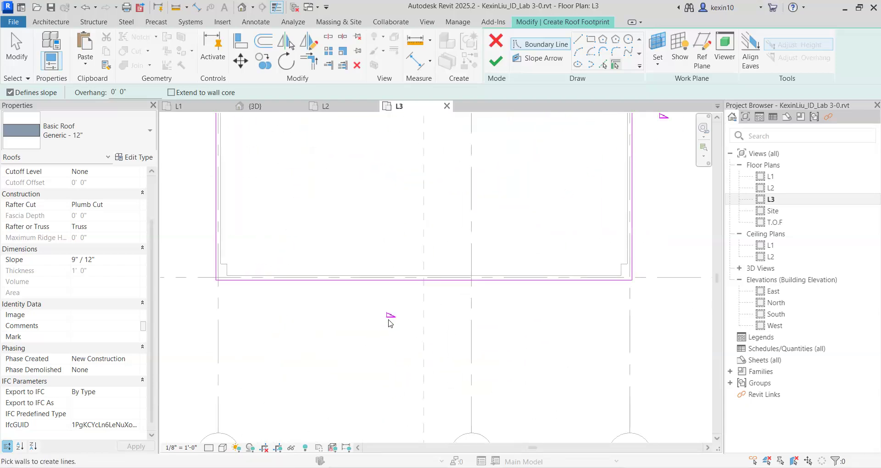
{"action": "key", "text": "Escape"}
{"action": "left_click", "coordinate": [411, 279]}
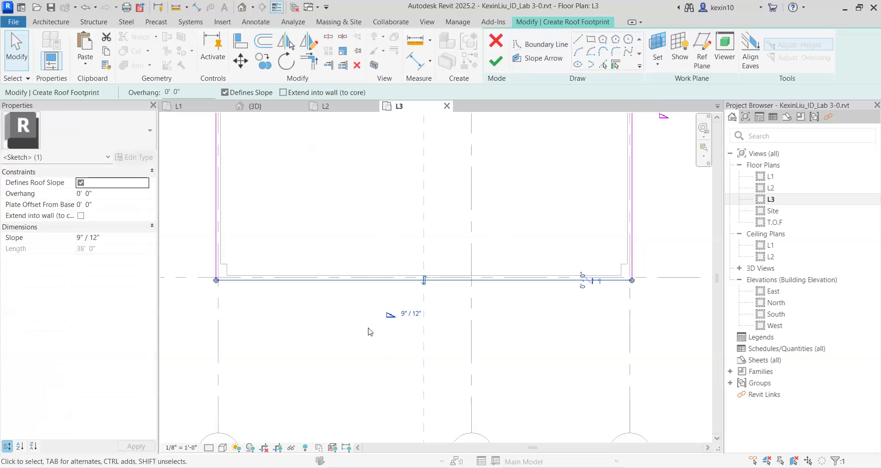
{"action": "left_click", "coordinate": [409, 316]}
{"action": "left_click", "coordinate": [398, 340]}
{"action": "left_click", "coordinate": [436, 171]}
Finish the roof footprint sketch to generate the roof at L3.
{"action": "scroll", "coordinate": [392, 269], "scroll_direction": "down", "scroll_amount": 3}
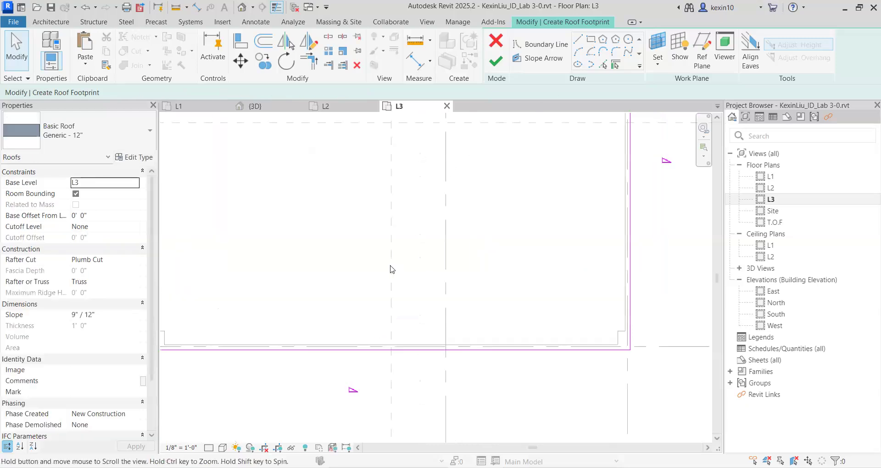
{"action": "middle_click_drag", "start_coordinate": [341, 171], "coordinate": [358, 179]}
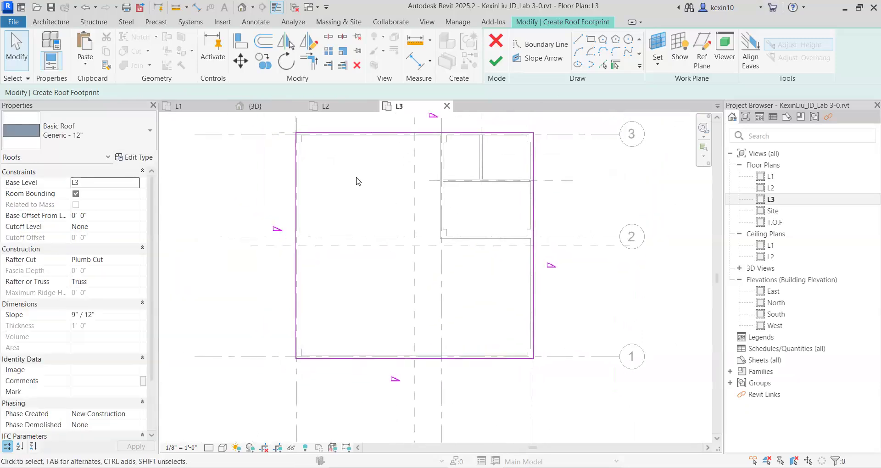
{"action": "scroll", "coordinate": [359, 179], "scroll_direction": "down", "scroll_amount": 1}
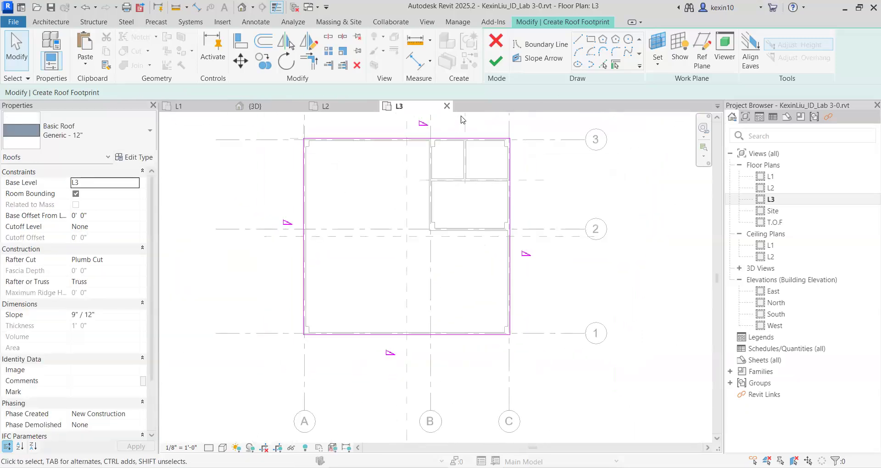
{"action": "left_click", "coordinate": [498, 64]}
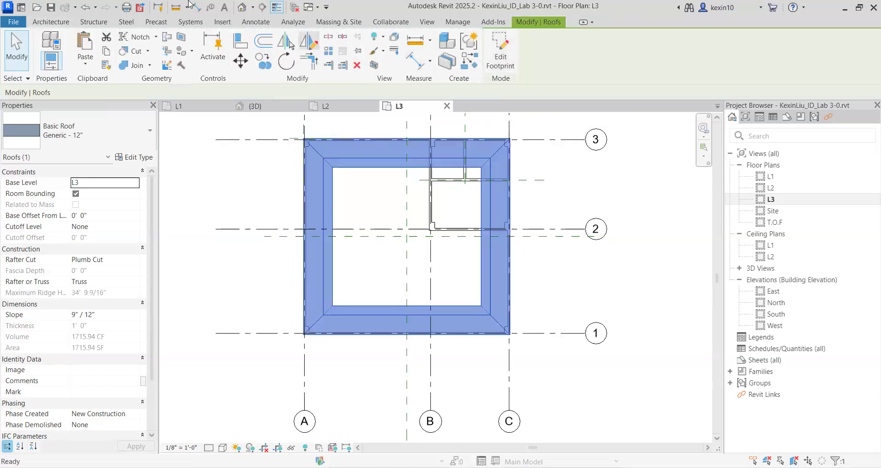
Switch to the default 3D view and inspect the roof from the front of the building.
{"action": "left_click", "coordinate": [242, 8]}
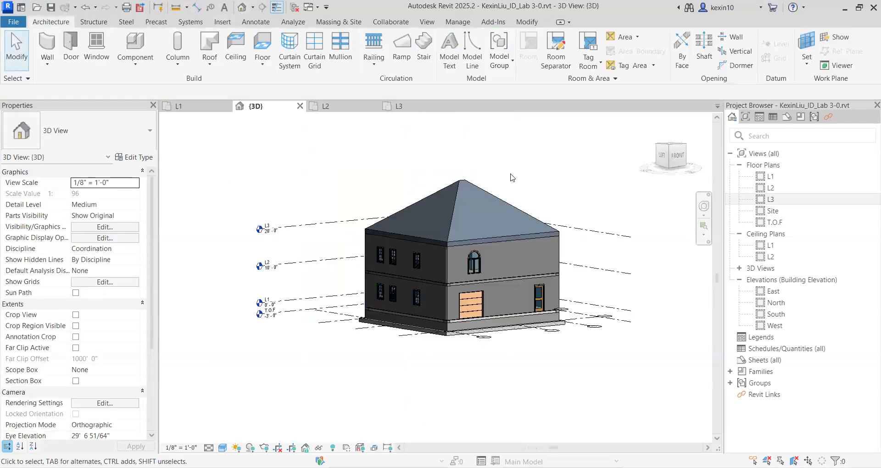
{"action": "scroll", "coordinate": [460, 225], "scroll_direction": "down", "scroll_amount": 1}
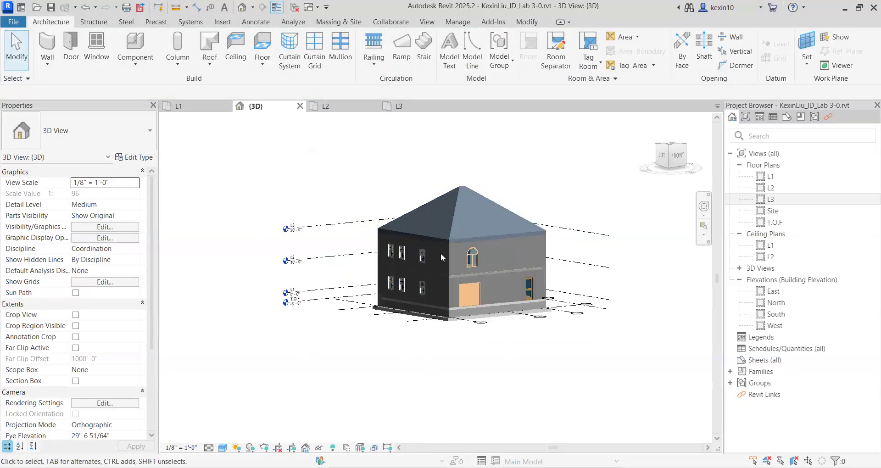
{"action": "middle_click_drag", "start_coordinate": [371, 299], "coordinate": [534, 183], "text": "shift"}
{"action": "scroll", "coordinate": [461, 244], "scroll_direction": "up", "scroll_amount": 2}
{"action": "scroll", "coordinate": [534, 183], "scroll_direction": "down", "scroll_amount": 1}
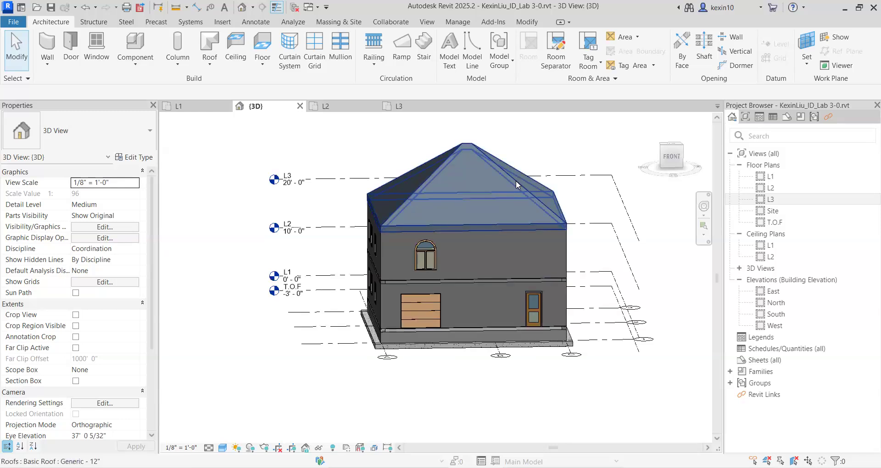
Set the roof's slope to 3" / 12".
{"action": "left_click", "coordinate": [516, 182]}
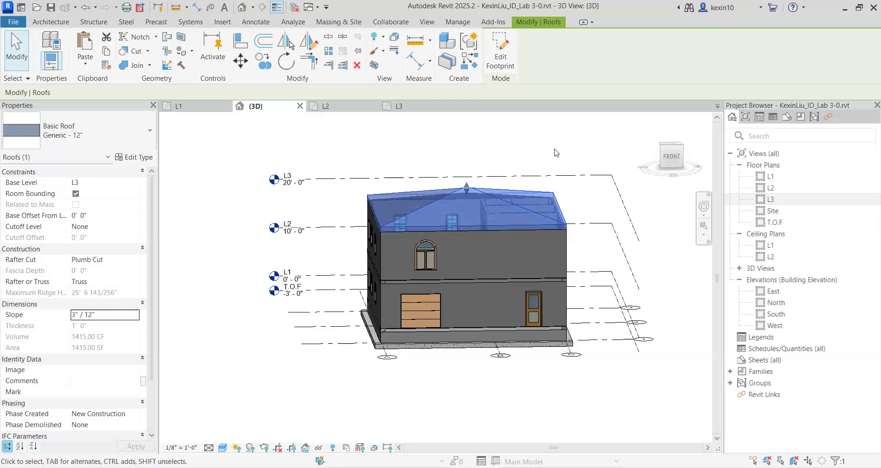
{"action": "left_click", "coordinate": [505, 139]}
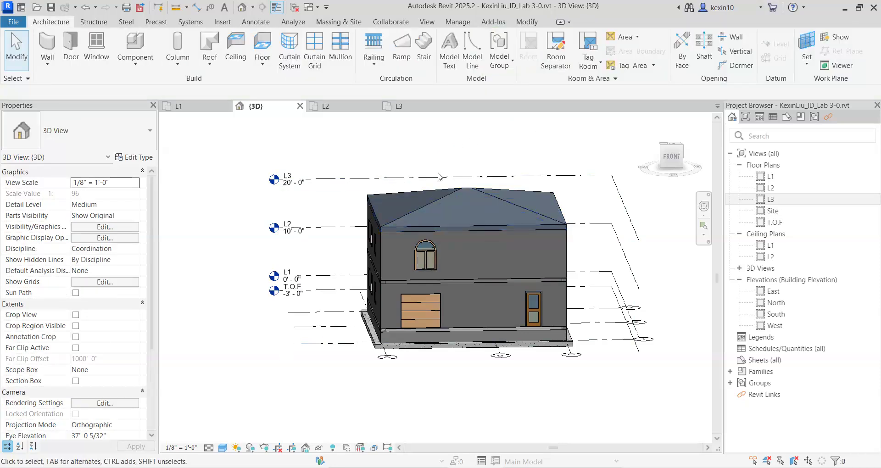
{"action": "scroll", "coordinate": [456, 187], "scroll_direction": "up", "scroll_amount": 2}
{"action": "scroll", "coordinate": [452, 217], "scroll_direction": "down", "scroll_amount": 3}
Raise the roof's ridge freehand with its shape handle, to about the L3 level line as seen in the front 3D view.
{"action": "left_click", "coordinate": [466, 201]}
{"action": "scroll", "coordinate": [465, 202], "scroll_direction": "up", "scroll_amount": 3}
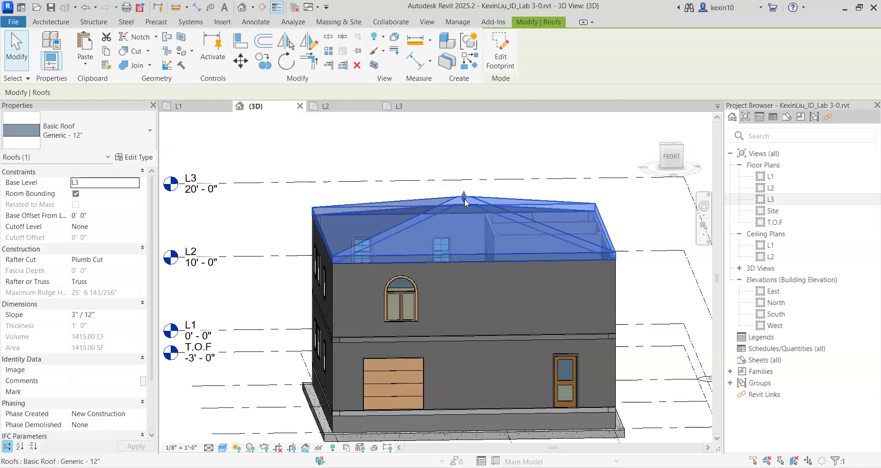
{"action": "left_click_drag", "start_coordinate": [465, 197], "coordinate": [464, 179]}
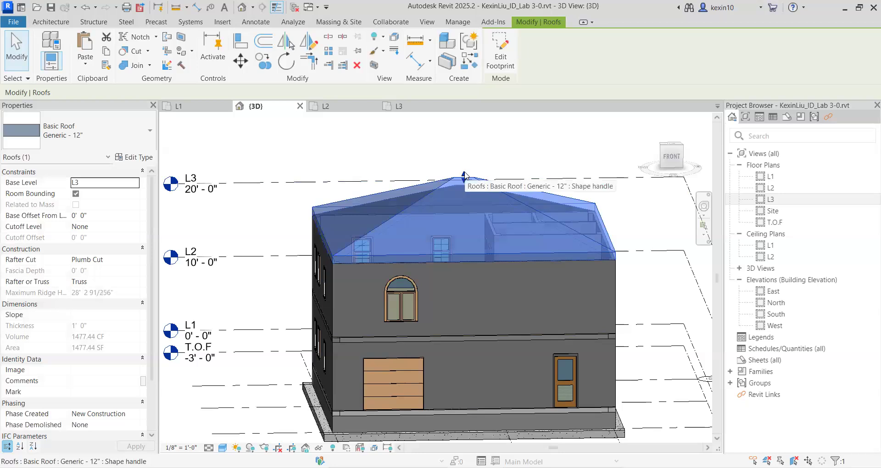
{"action": "left_click", "coordinate": [441, 155]}
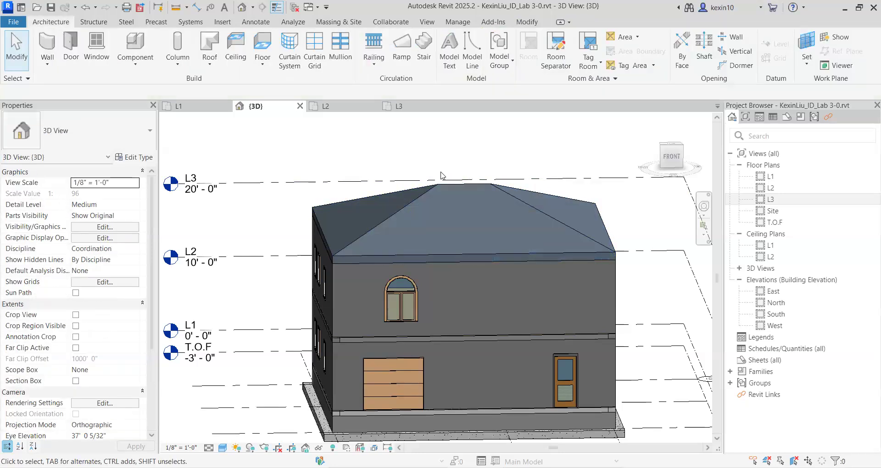
Inspect the roof's shape from the front and left sides of the building.
{"action": "left_click", "coordinate": [427, 193]}
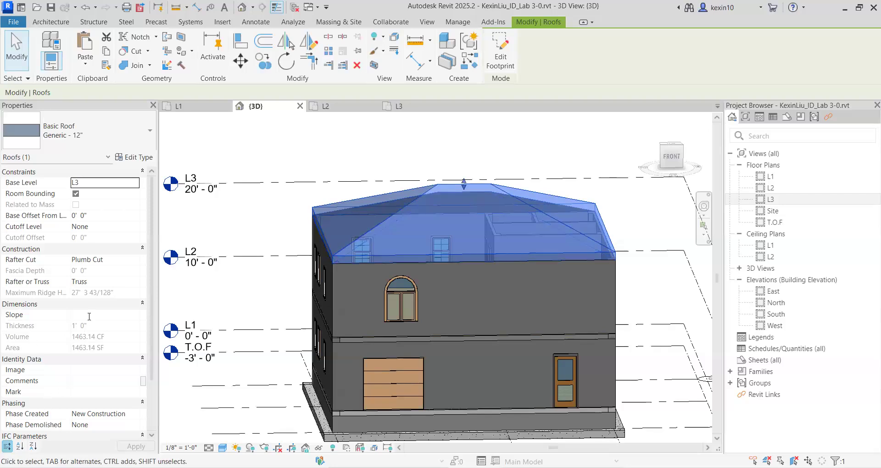
{"action": "left_click", "coordinate": [257, 221]}
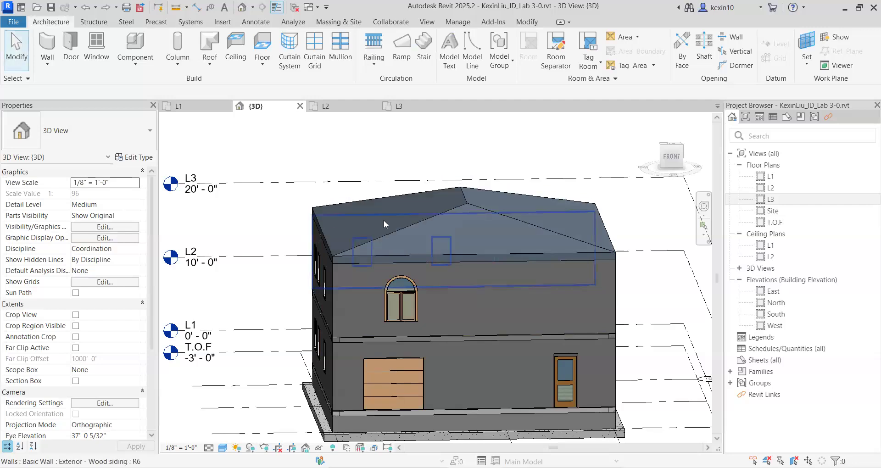
{"action": "left_click", "coordinate": [414, 225]}
{"action": "left_click", "coordinate": [287, 236]}
{"action": "middle_click_drag", "start_coordinate": [287, 237], "coordinate": [579, 270], "text": "shift"}
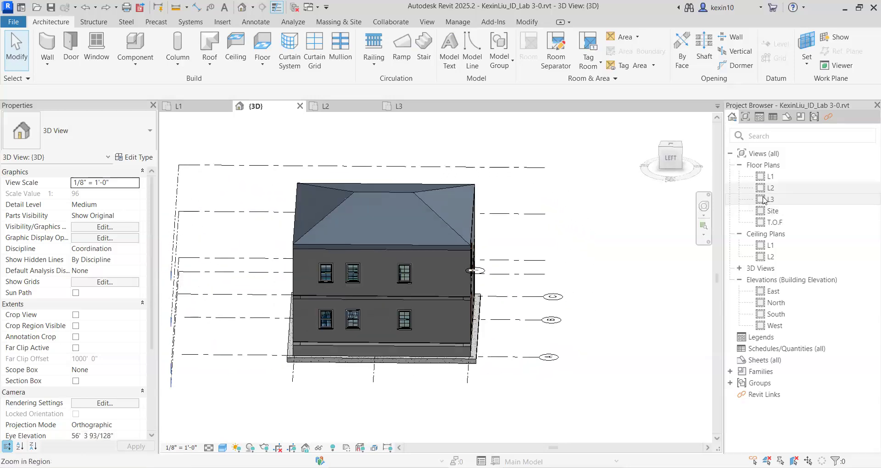
Open the L3 floor plan and start editing the roof's footprint.
{"action": "double_click", "coordinate": [768, 201]}
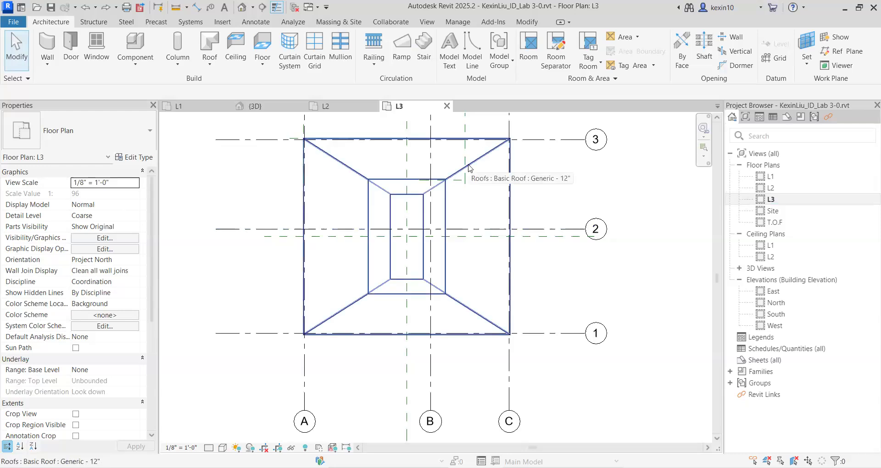
{"action": "left_click", "coordinate": [472, 169]}
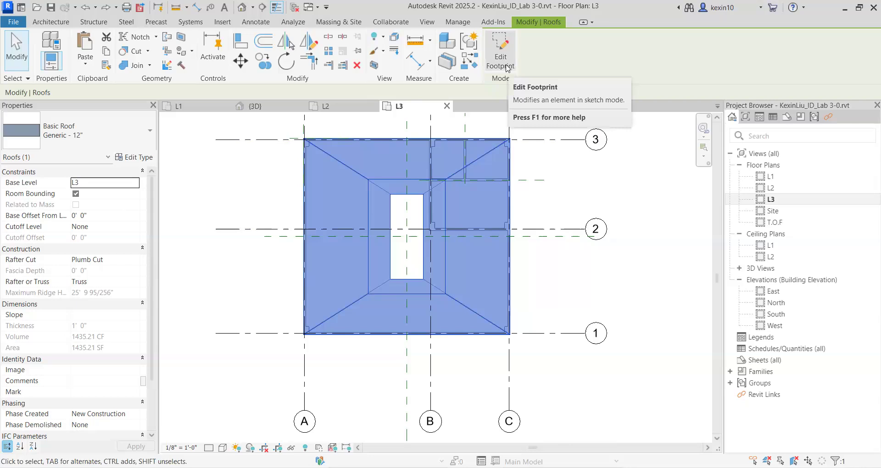
{"action": "left_click", "coordinate": [500, 50]}
Examine the roof footprint's boundary lines and their slope settings in the L3 plan.
{"action": "mouse_move", "coordinate": [388, 186]}
{"action": "middle_mouse_down"}
{"action": "mouse_move", "coordinate": [388, 213]}
{"action": "mouse_move", "coordinate": [357, 204]}
{"action": "middle_mouse_up"}
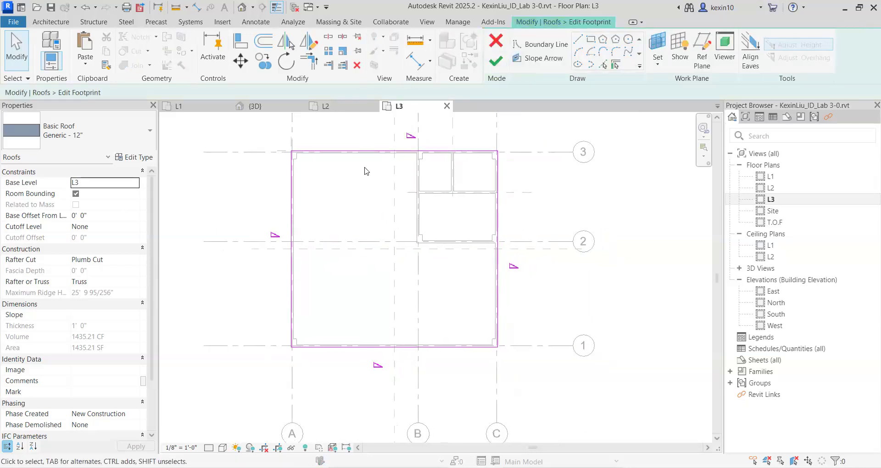
{"action": "mouse_move", "coordinate": [381, 230]}
{"action": "middle_mouse_down"}
{"action": "mouse_move", "coordinate": [384, 252]}
{"action": "mouse_move", "coordinate": [401, 204]}
{"action": "middle_mouse_up"}
{"action": "scroll", "coordinate": [365, 231], "scroll_direction": "up", "scroll_amount": 3}
{"action": "scroll", "coordinate": [375, 196], "scroll_direction": "down", "scroll_amount": 3}
{"action": "middle_click_drag", "start_coordinate": [325, 205], "coordinate": [257, 205]}
{"action": "middle_click_drag", "start_coordinate": [324, 226], "coordinate": [309, 242]}
{"action": "middle_click_drag", "start_coordinate": [367, 230], "coordinate": [378, 249]}
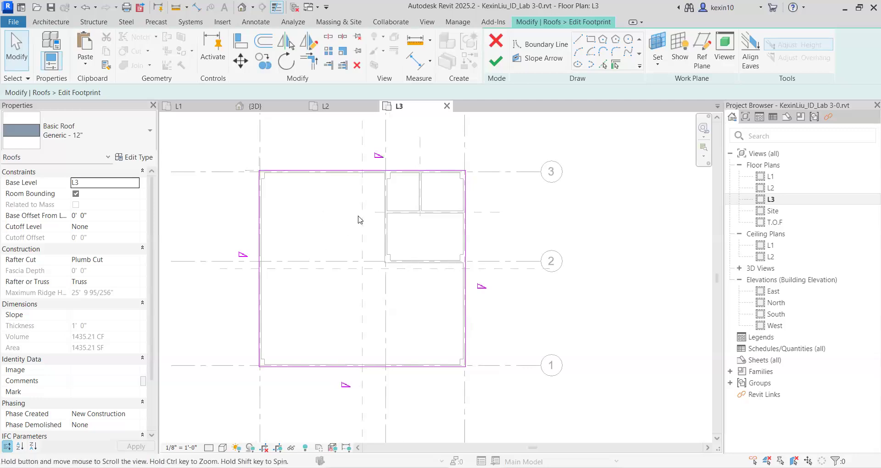
{"action": "middle_click_drag", "start_coordinate": [315, 239], "coordinate": [360, 219]}
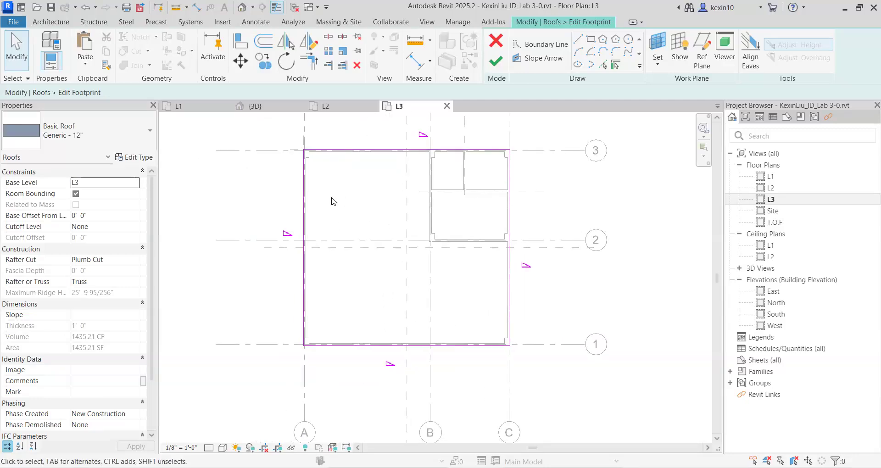
{"action": "mouse_move", "coordinate": [368, 221]}
{"action": "middle_mouse_down"}
{"action": "mouse_move", "coordinate": [359, 241]}
{"action": "mouse_move", "coordinate": [387, 213]}
{"action": "mouse_move", "coordinate": [402, 221]}
{"action": "mouse_move", "coordinate": [382, 248]}
{"action": "middle_mouse_up"}
{"action": "scroll", "coordinate": [422, 187], "scroll_direction": "down", "scroll_amount": 1}
{"action": "scroll", "coordinate": [422, 187], "scroll_direction": "up", "scroll_amount": 1}
{"action": "scroll", "coordinate": [423, 187], "scroll_direction": "up", "scroll_amount": 2}
{"action": "scroll", "coordinate": [407, 182], "scroll_direction": "down", "scroll_amount": 1}
{"action": "middle_click_drag", "start_coordinate": [403, 186], "coordinate": [402, 172]}
{"action": "left_click", "coordinate": [414, 153]}
{"action": "left_click", "coordinate": [398, 171]}
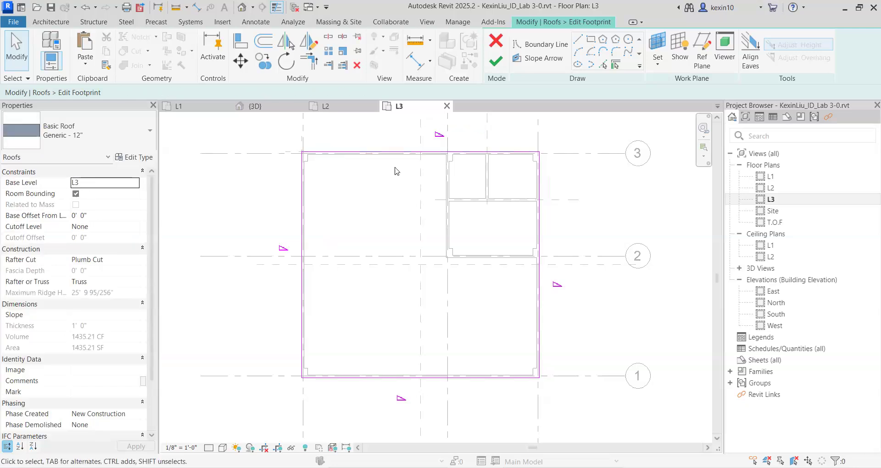
{"action": "left_click", "coordinate": [413, 152]}
{"action": "scroll", "coordinate": [369, 224], "scroll_direction": "down", "scroll_amount": 1}
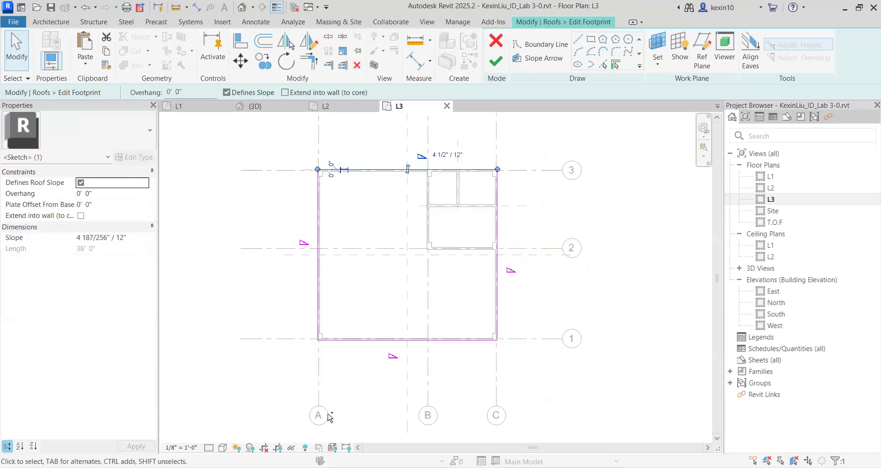
{"action": "scroll", "coordinate": [366, 298], "scroll_direction": "up", "scroll_amount": 1}
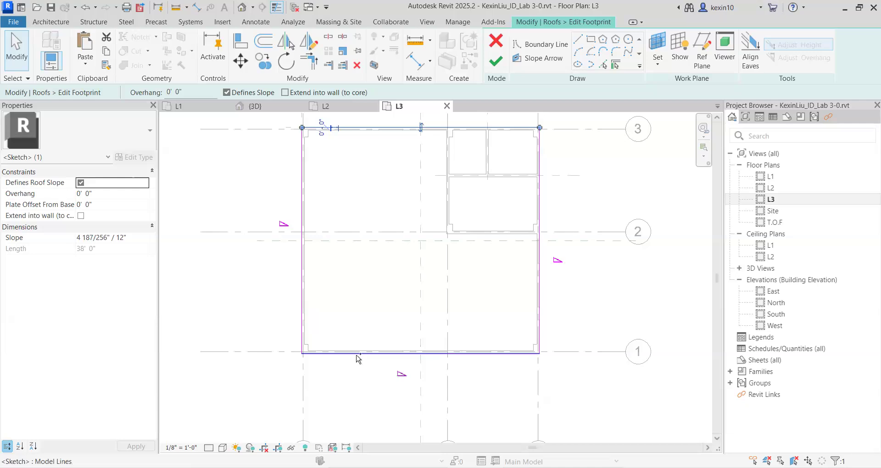
{"action": "left_click", "coordinate": [398, 277]}
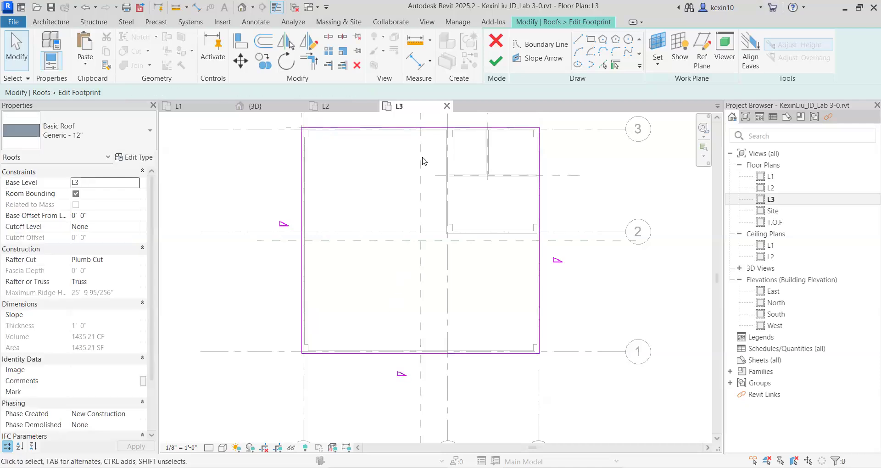
Remove the slope definition from the roof's two boundary lines along grids 3 and 1.
{"action": "left_click", "coordinate": [412, 130]}
{"action": "left_click", "coordinate": [359, 355], "text": "ctrl"}
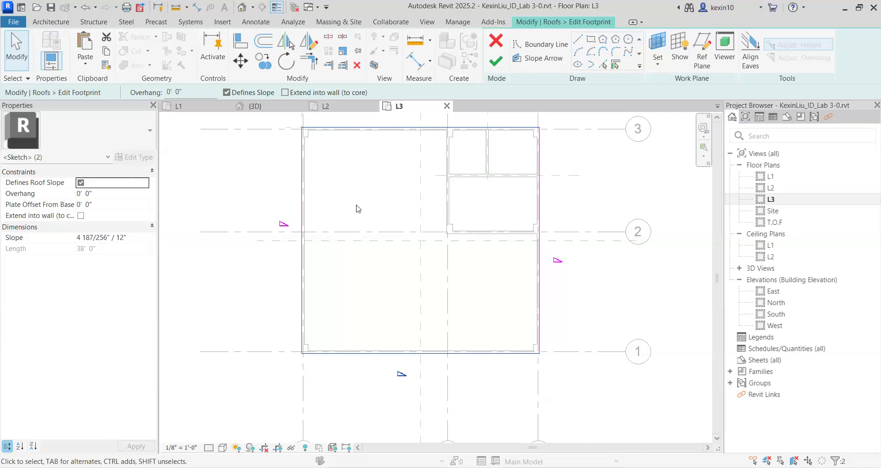
{"action": "scroll", "coordinate": [368, 167], "scroll_direction": "down", "scroll_amount": 2}
{"action": "middle_click_drag", "start_coordinate": [368, 166], "coordinate": [355, 185]}
{"action": "scroll", "coordinate": [355, 186], "scroll_direction": "up", "scroll_amount": 3}
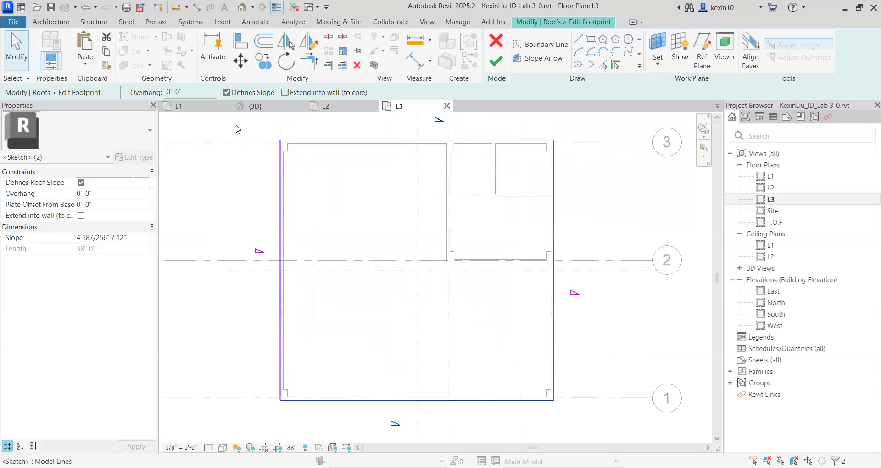
{"action": "left_click", "coordinate": [227, 93]}
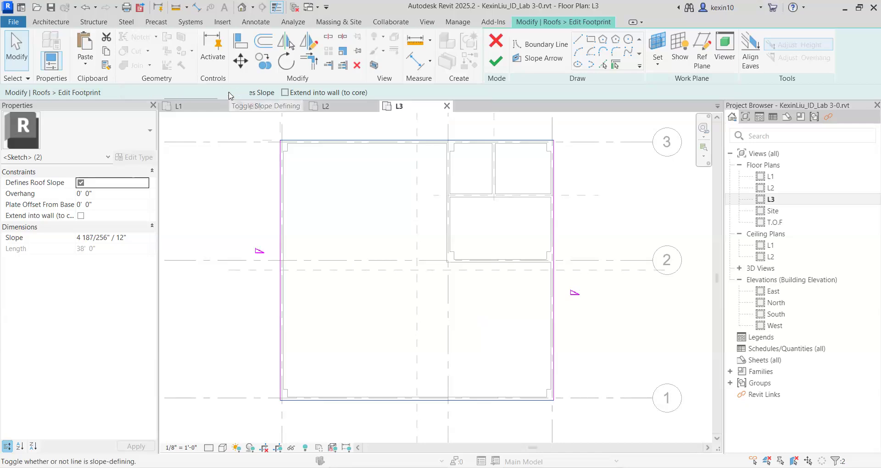
{"action": "left_click", "coordinate": [366, 196]}
{"action": "scroll", "coordinate": [368, 198], "scroll_direction": "down", "scroll_amount": 3}
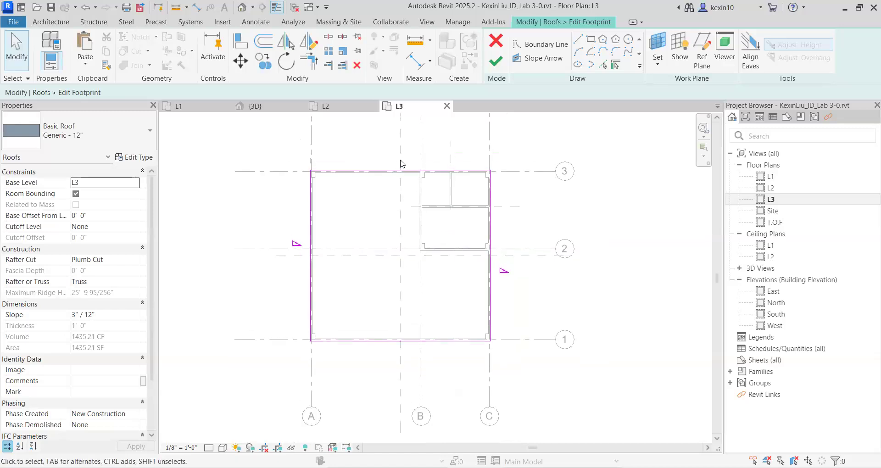
{"action": "middle_click_drag", "start_coordinate": [399, 171], "coordinate": [384, 173]}
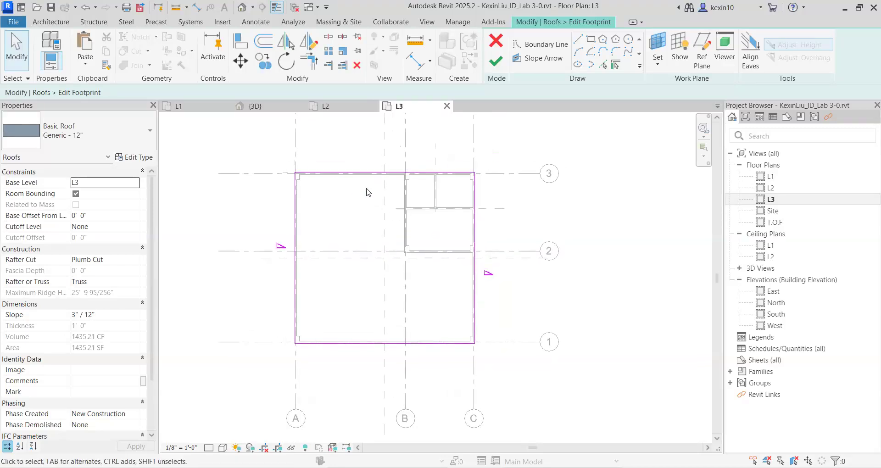
Finish the roof footprint edit and inspect the gable roof from the front in the 3D view.
{"action": "left_click", "coordinate": [497, 64]}
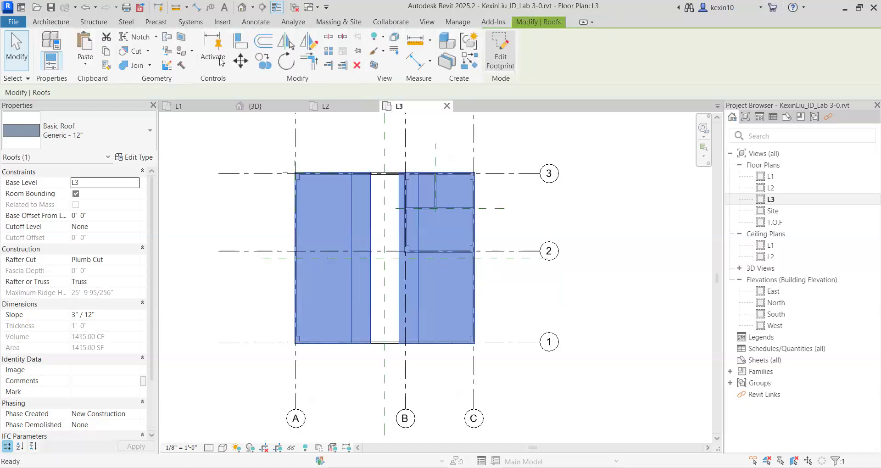
{"action": "left_click", "coordinate": [242, 7]}
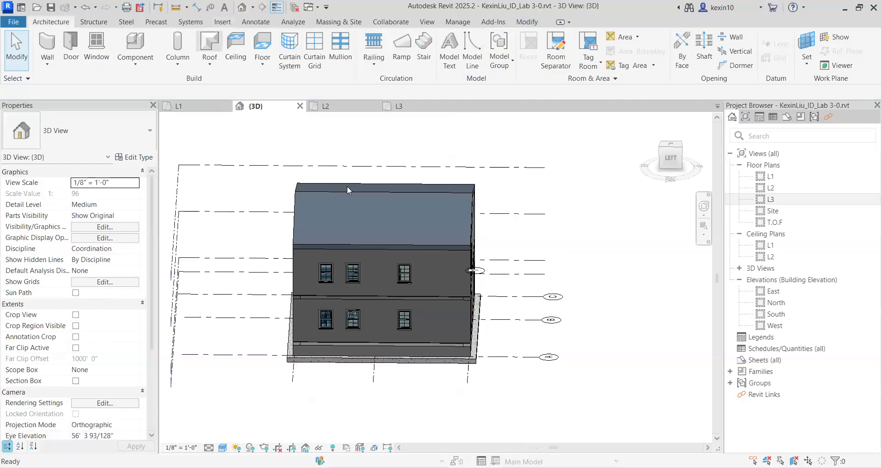
{"action": "middle_click_drag", "start_coordinate": [366, 235], "coordinate": [707, 342], "text": "shift"}
{"action": "middle_click_drag", "start_coordinate": [524, 220], "coordinate": [299, 343], "text": "shift"}
{"action": "middle_click_drag", "start_coordinate": [497, 300], "coordinate": [411, 293], "text": "shift"}
{"action": "middle_click_drag", "start_coordinate": [406, 200], "coordinate": [498, 159], "text": "shift"}
{"action": "scroll", "coordinate": [419, 236], "scroll_direction": "up", "scroll_amount": 3}
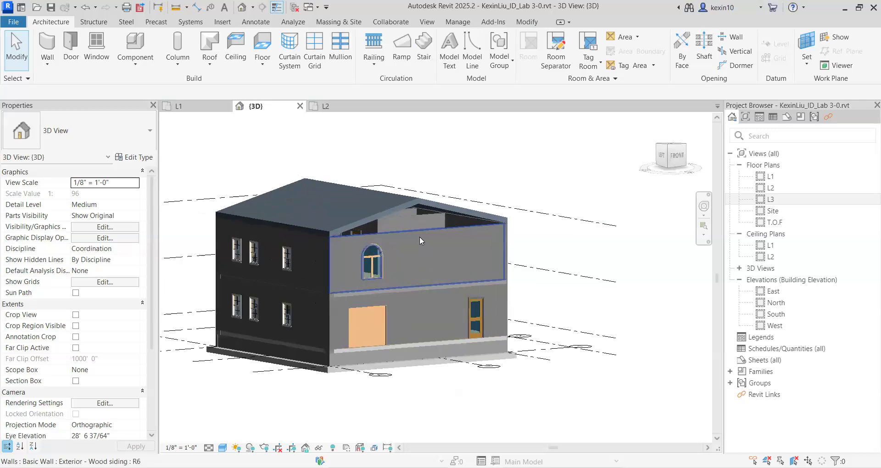
{"action": "left_click", "coordinate": [424, 230]}
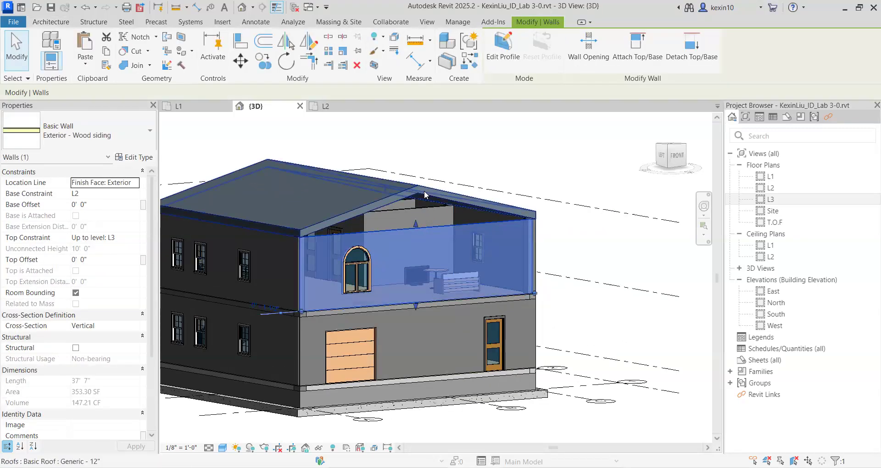
{"action": "left_click", "coordinate": [424, 191]}
{"action": "key", "text": "Escape"}
Attach the top of the front second-storey exterior wall to the roof.
{"action": "middle_click_drag", "start_coordinate": [408, 246], "coordinate": [454, 249], "text": "shift"}
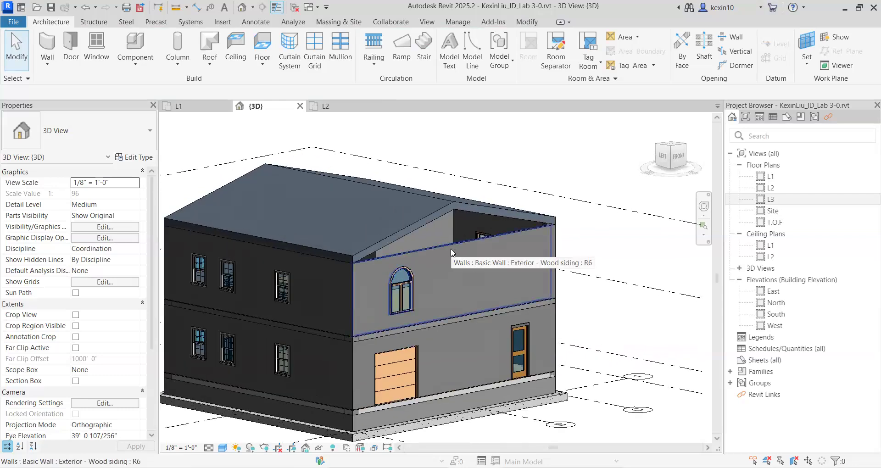
{"action": "left_click", "coordinate": [451, 250]}
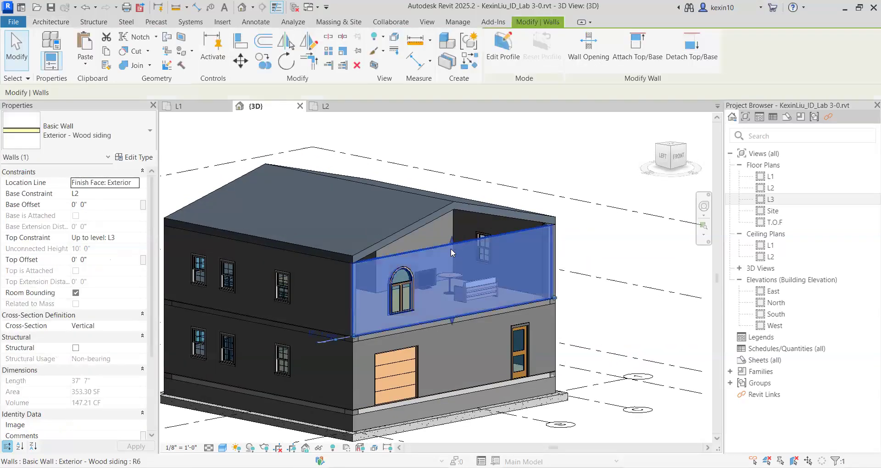
{"action": "left_click", "coordinate": [632, 55]}
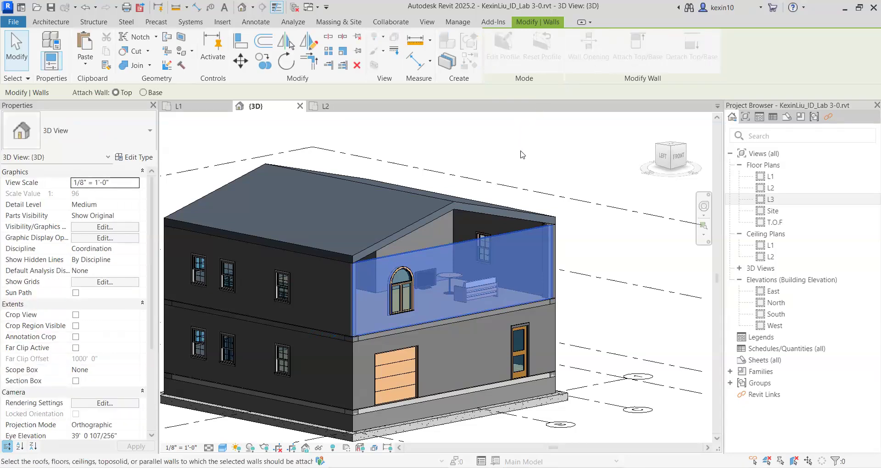
{"action": "left_click", "coordinate": [425, 223]}
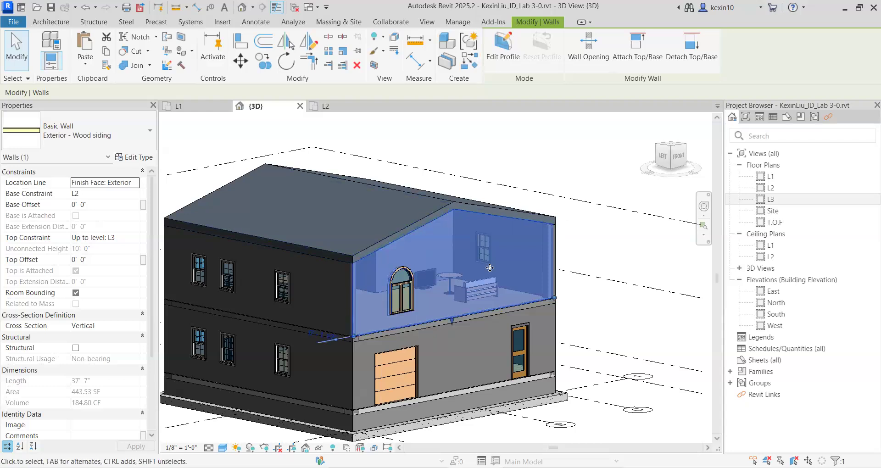
{"action": "scroll", "coordinate": [390, 252], "scroll_direction": "down", "scroll_amount": 2}
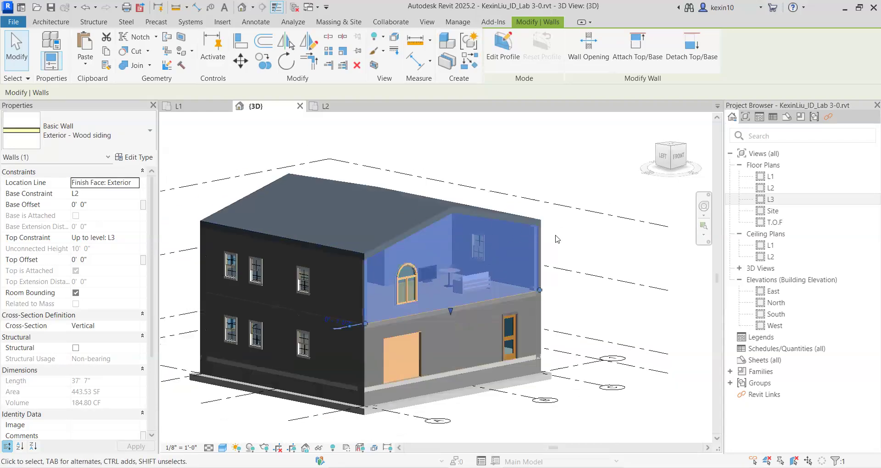
{"action": "key", "text": "Escape"}
Attach the top of the rear second-storey exterior wall to the roof and check the building from its other sides.
{"action": "middle_click_drag", "start_coordinate": [320, 281], "coordinate": [324, 394], "text": "shift"}
{"action": "scroll", "coordinate": [367, 275], "scroll_direction": "up", "scroll_amount": 5}
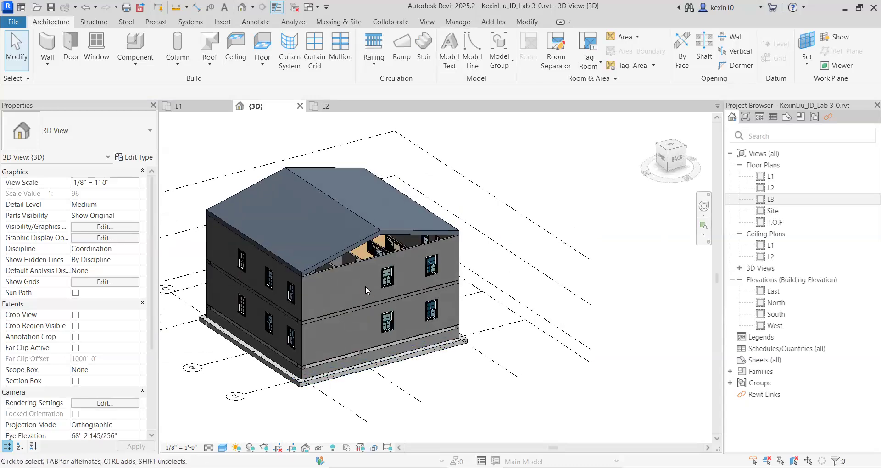
{"action": "left_click", "coordinate": [376, 244]}
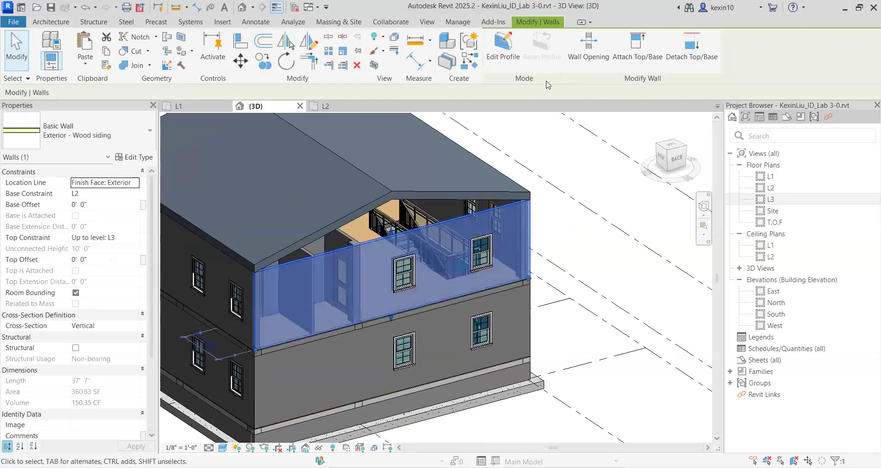
{"action": "left_click", "coordinate": [637, 46]}
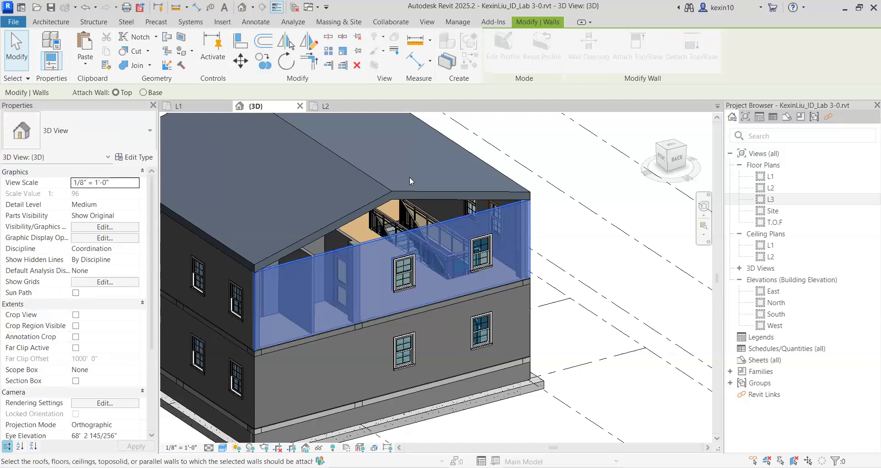
{"action": "left_click", "coordinate": [396, 196]}
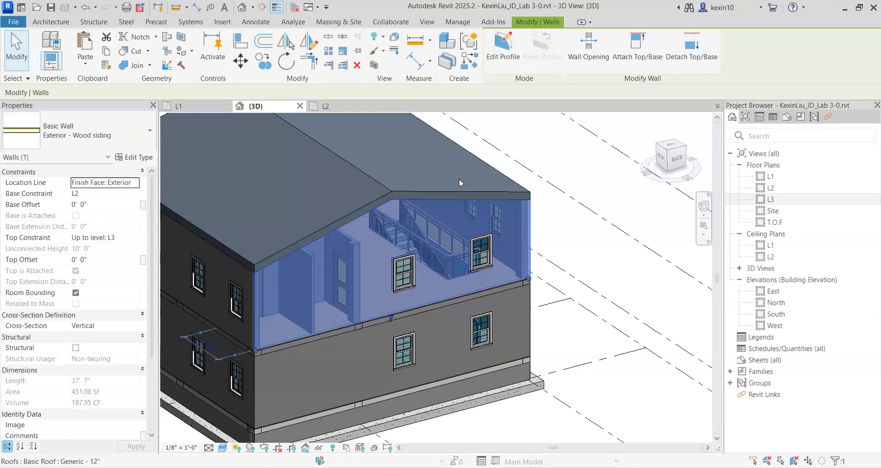
{"action": "left_click", "coordinate": [553, 158]}
{"action": "scroll", "coordinate": [547, 161], "scroll_direction": "down", "scroll_amount": 3}
{"action": "middle_click_drag", "start_coordinate": [515, 209], "coordinate": [430, 257], "text": "shift"}
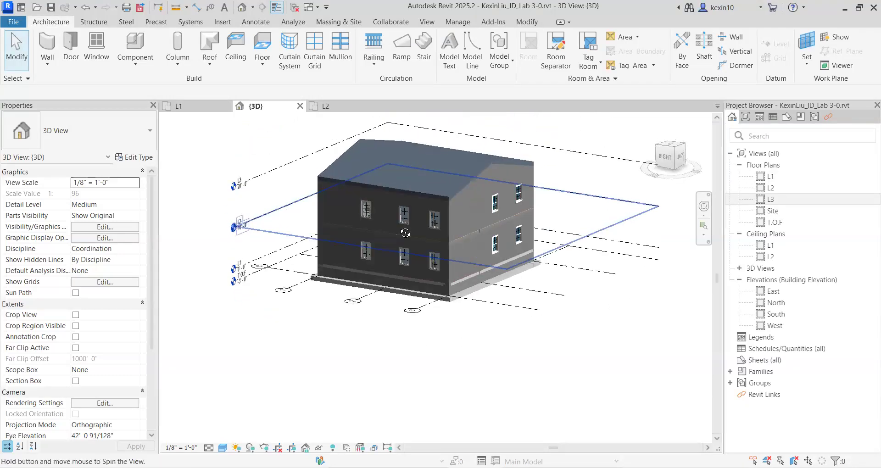
{"action": "middle_click_drag", "start_coordinate": [334, 225], "coordinate": [358, 234], "text": "shift"}
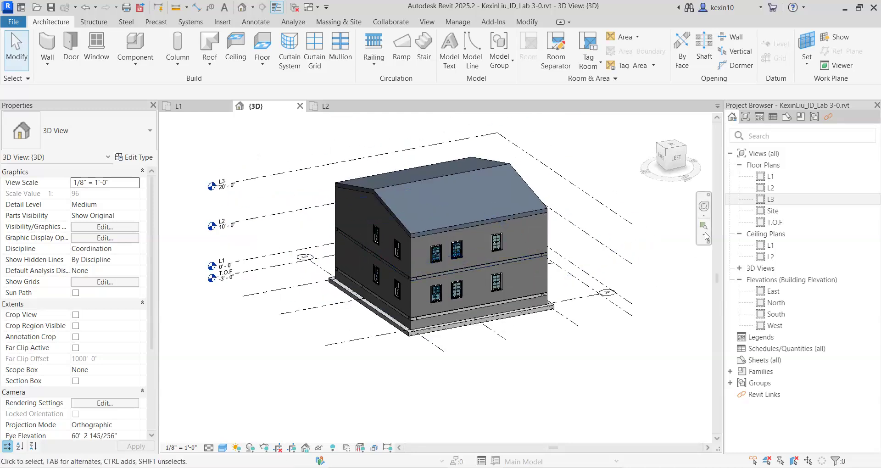
Open the roof's footprint for editing in the L3 floor plan.
{"action": "double_click", "coordinate": [764, 201]}
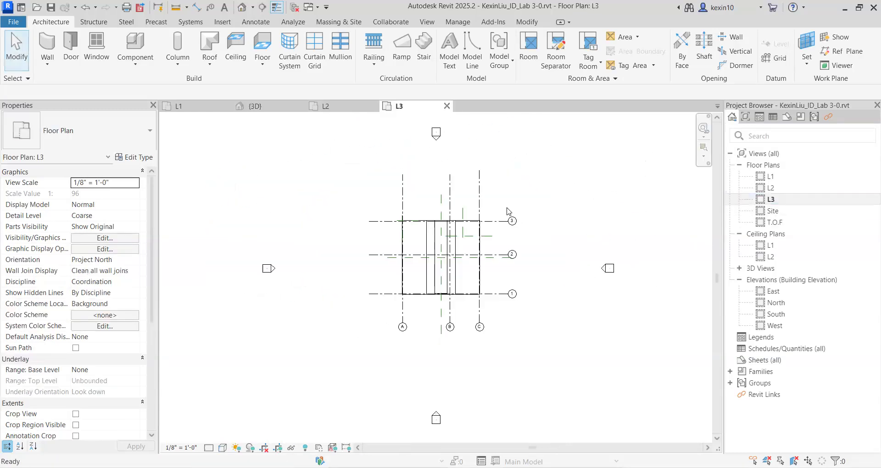
{"action": "scroll", "coordinate": [522, 241], "scroll_direction": "up", "scroll_amount": 5}
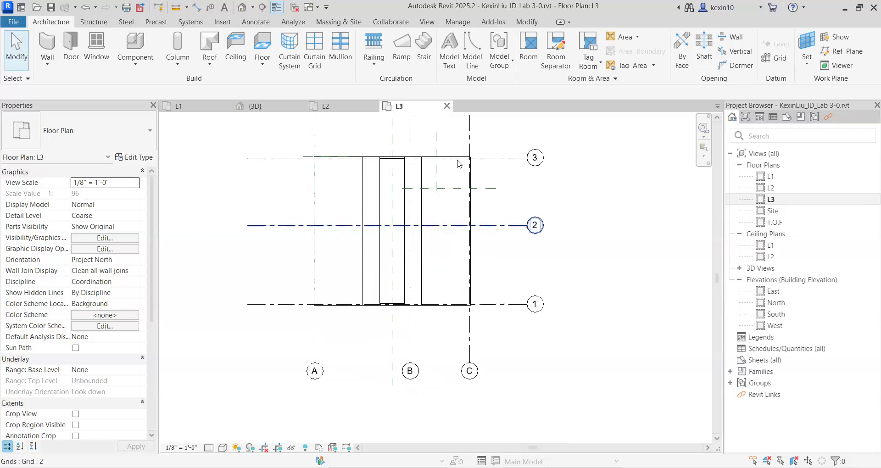
{"action": "scroll", "coordinate": [425, 289], "scroll_direction": "up", "scroll_amount": 3}
{"action": "left_click", "coordinate": [423, 283]}
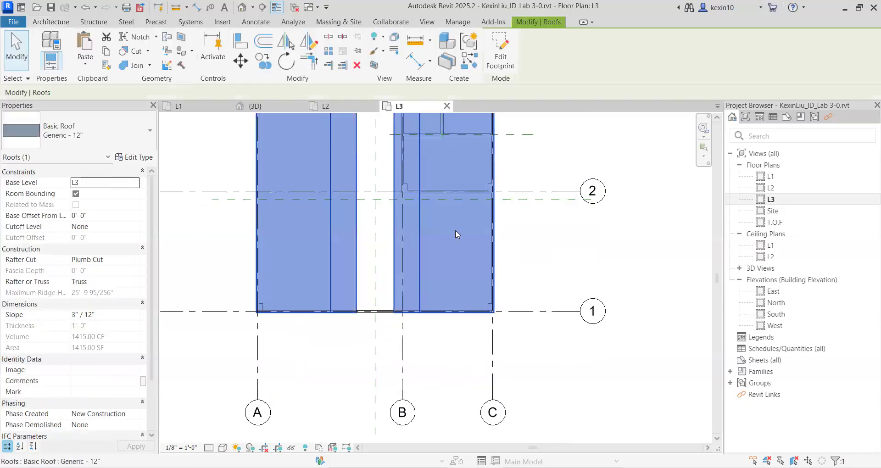
{"action": "scroll", "coordinate": [505, 169], "scroll_direction": "down", "scroll_amount": 1}
{"action": "middle_click_drag", "start_coordinate": [509, 167], "coordinate": [466, 228]}
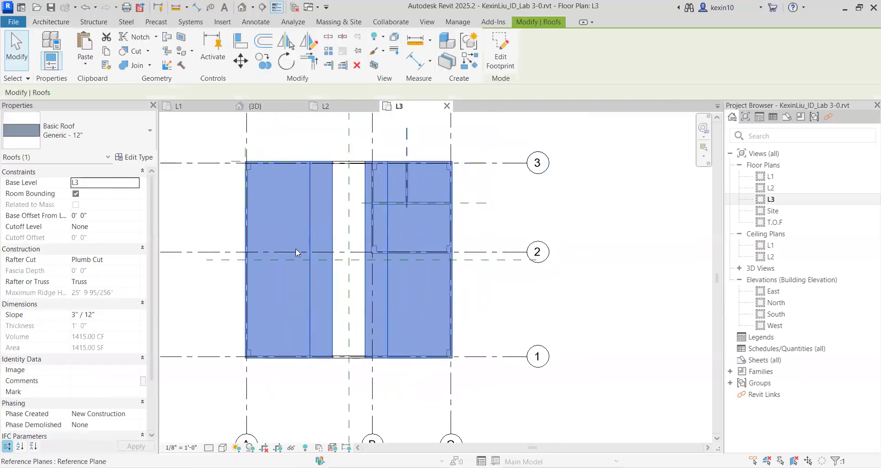
{"action": "left_click", "coordinate": [503, 63]}
Remove the slope definition from the roof's boundary line along grid A and finish the footprint edit.
{"action": "middle_click_drag", "start_coordinate": [275, 244], "coordinate": [305, 229]}
{"action": "scroll", "coordinate": [288, 236], "scroll_direction": "up", "scroll_amount": 2}
{"action": "left_click", "coordinate": [272, 236]}
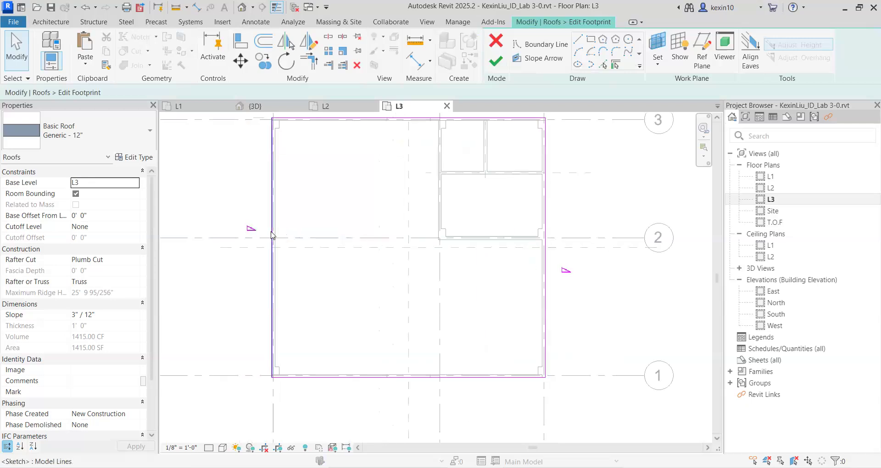
{"action": "scroll", "coordinate": [272, 235], "scroll_direction": "down", "scroll_amount": 1}
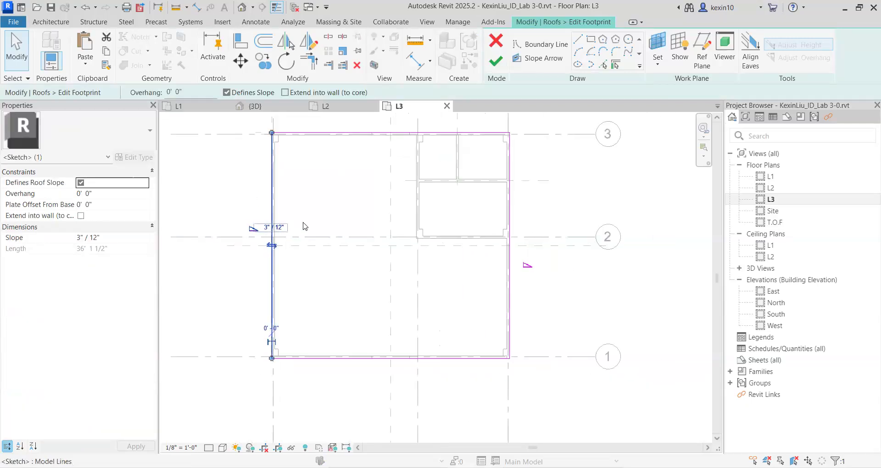
{"action": "left_click", "coordinate": [226, 92]}
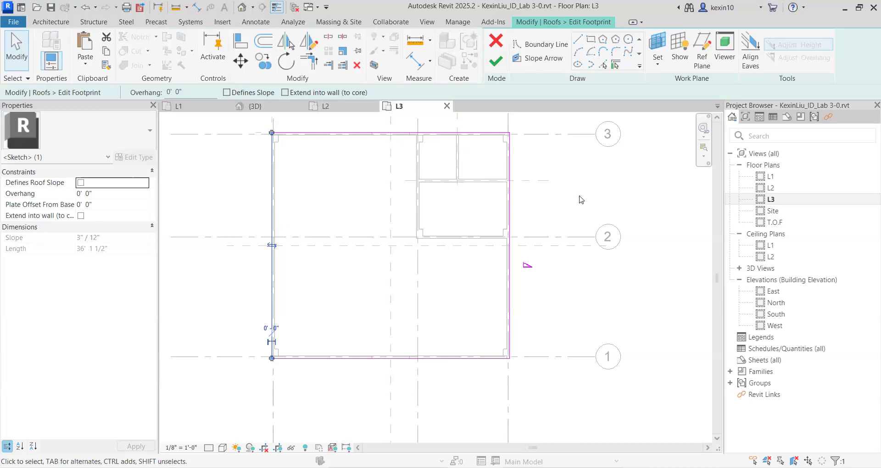
{"action": "left_click", "coordinate": [443, 196]}
{"action": "scroll", "coordinate": [442, 202], "scroll_direction": "down", "scroll_amount": 2}
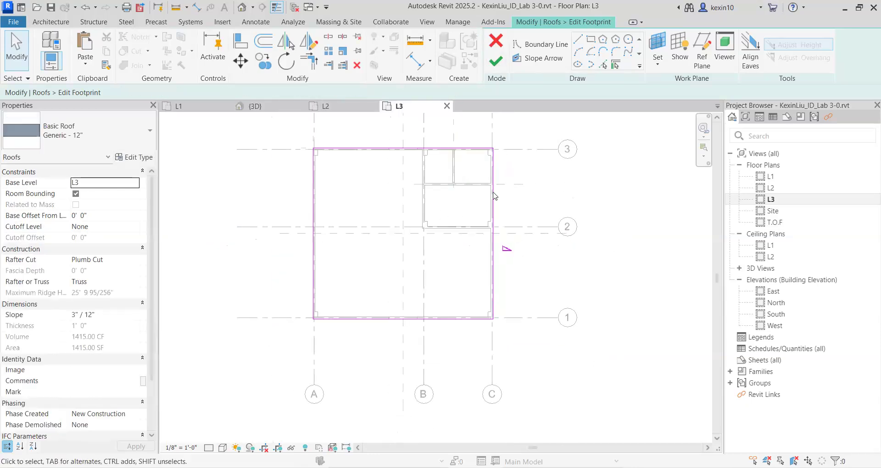
{"action": "left_click", "coordinate": [496, 63]}
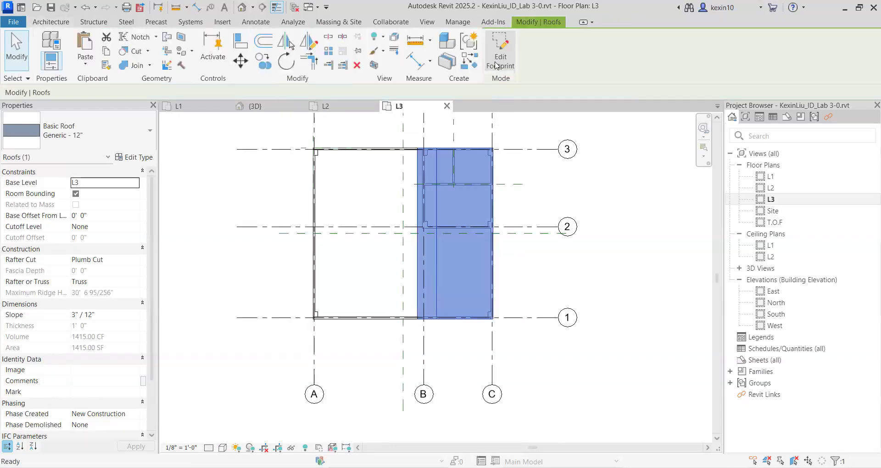
In the 3D view, attach the top of the second-storey exterior wall along grid A to the roof.
{"action": "left_click", "coordinate": [242, 8]}
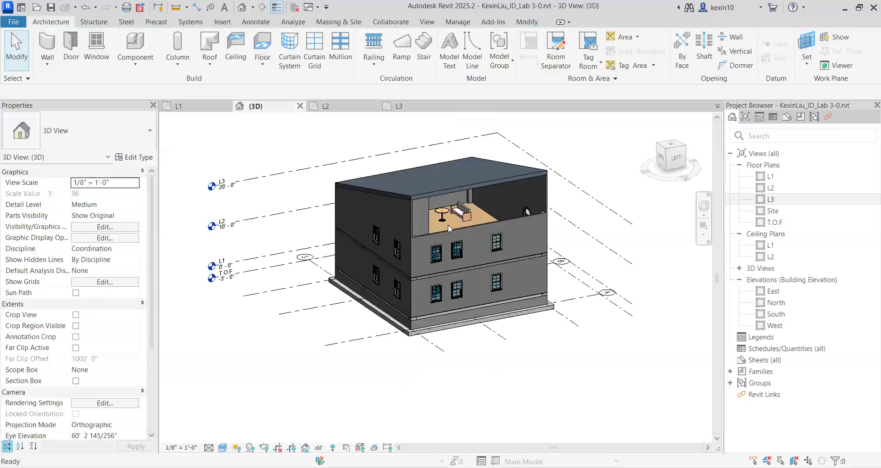
{"action": "middle_click_drag", "start_coordinate": [415, 322], "coordinate": [585, 247], "text": "shift"}
{"action": "scroll", "coordinate": [507, 247], "scroll_direction": "up", "scroll_amount": 3}
{"action": "middle_click_drag", "start_coordinate": [508, 241], "coordinate": [487, 250], "text": "shift"}
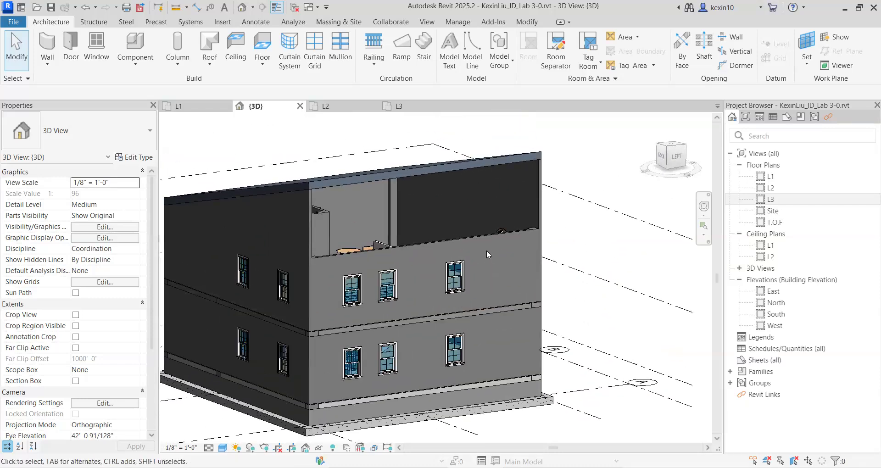
{"action": "left_click", "coordinate": [482, 235]}
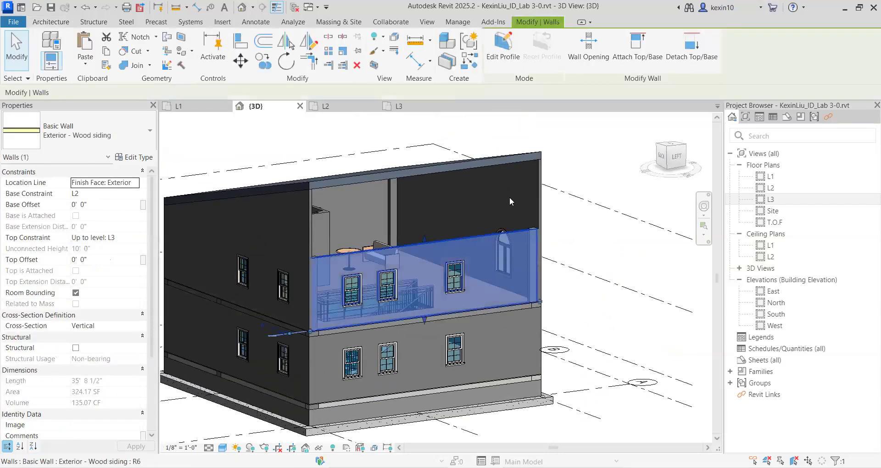
{"action": "left_click", "coordinate": [637, 46]}
{"action": "left_click", "coordinate": [440, 163]}
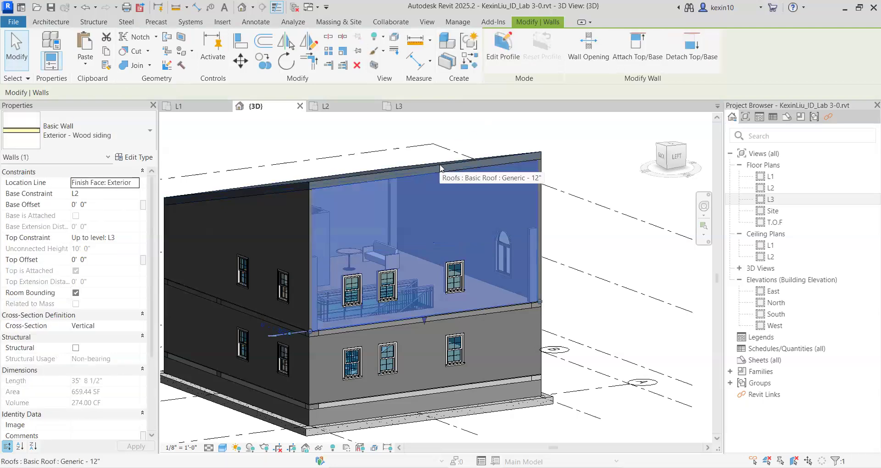
Inspect the single-slope roof and the attached wall from the building's other sides.
{"action": "scroll", "coordinate": [439, 164], "scroll_direction": "down", "scroll_amount": 3}
{"action": "left_click", "coordinate": [531, 168]}
{"action": "middle_click_drag", "start_coordinate": [531, 168], "coordinate": [490, 186], "text": "shift"}
{"action": "scroll", "coordinate": [367, 244], "scroll_direction": "up", "scroll_amount": 3}
{"action": "mouse_move", "coordinate": [436, 170]}
{"action": "middle_mouse_down"}
{"action": "mouse_move", "coordinate": [427, 216]}
{"action": "mouse_move", "coordinate": [431, 180]}
{"action": "middle_mouse_up"}
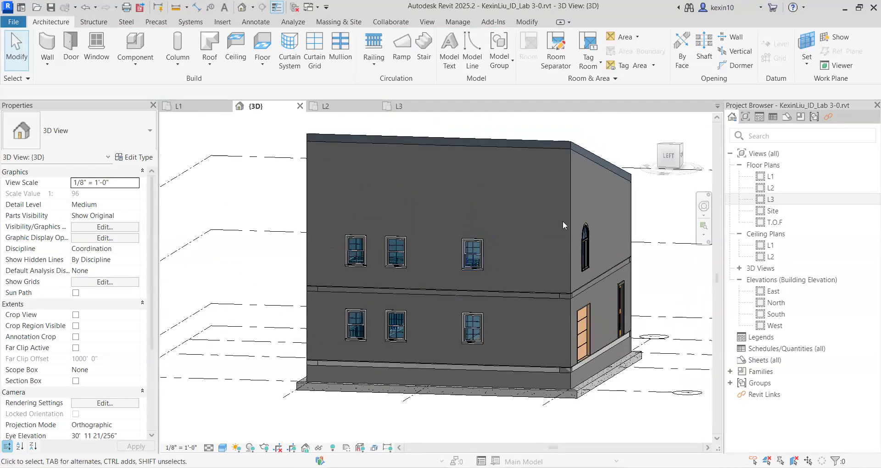
{"action": "middle_click_drag", "start_coordinate": [401, 200], "coordinate": [576, 299], "text": "shift"}
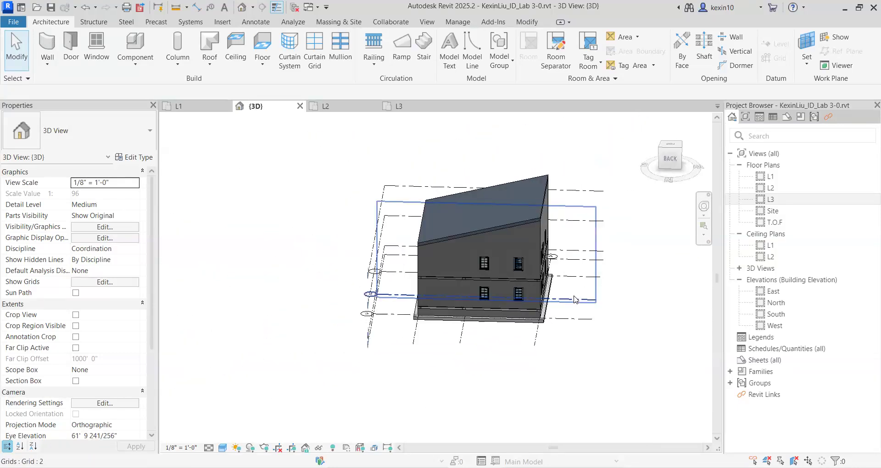
In the L3 floor plan, remove the slope definition from the roof's boundary line along grid C and finish the footprint edit.
{"action": "double_click", "coordinate": [789, 201]}
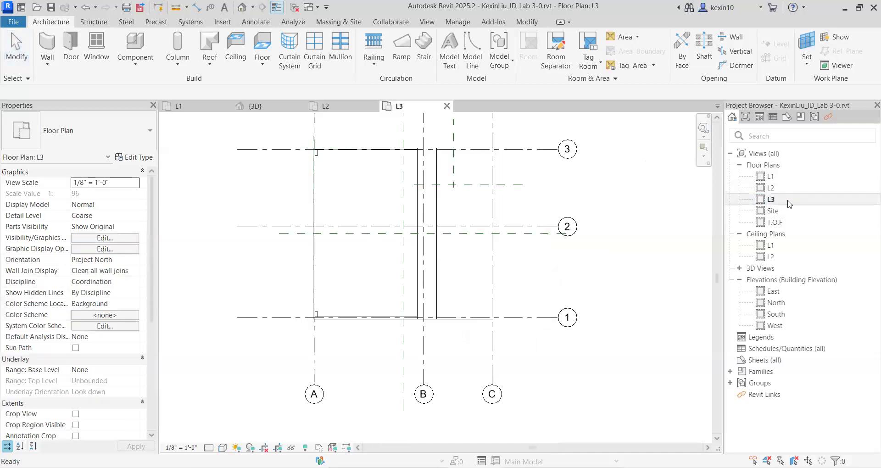
{"action": "left_click", "coordinate": [439, 202]}
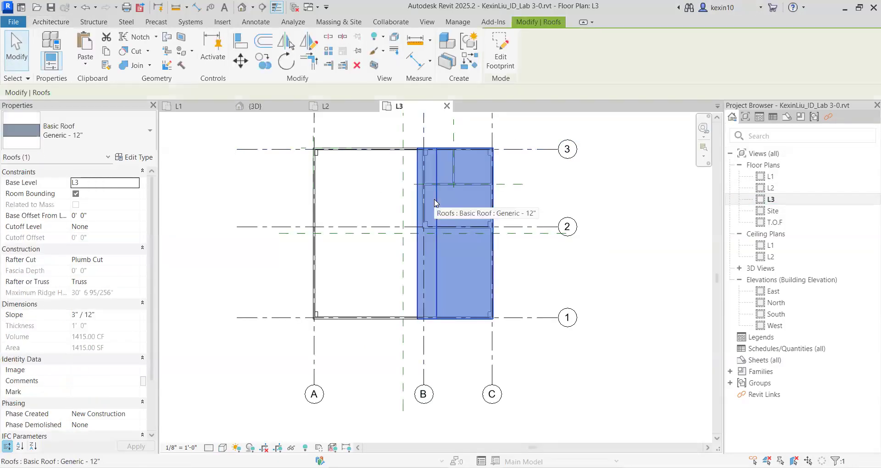
{"action": "left_click", "coordinate": [502, 57]}
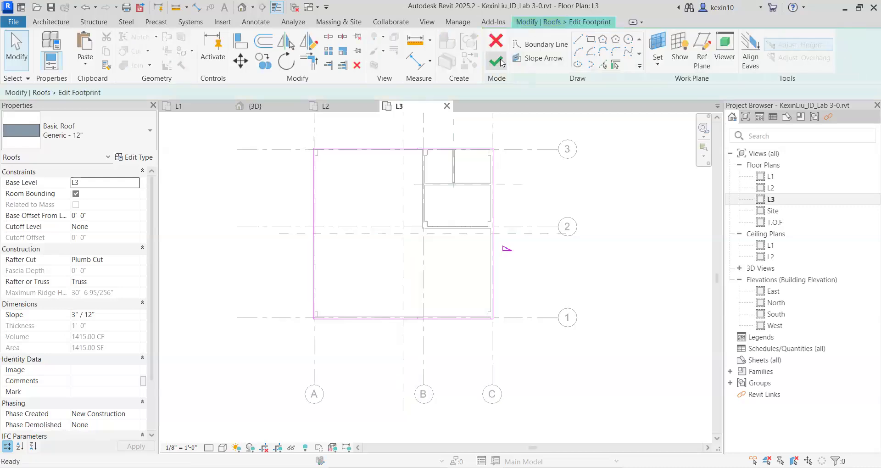
{"action": "scroll", "coordinate": [495, 230], "scroll_direction": "up", "scroll_amount": 2}
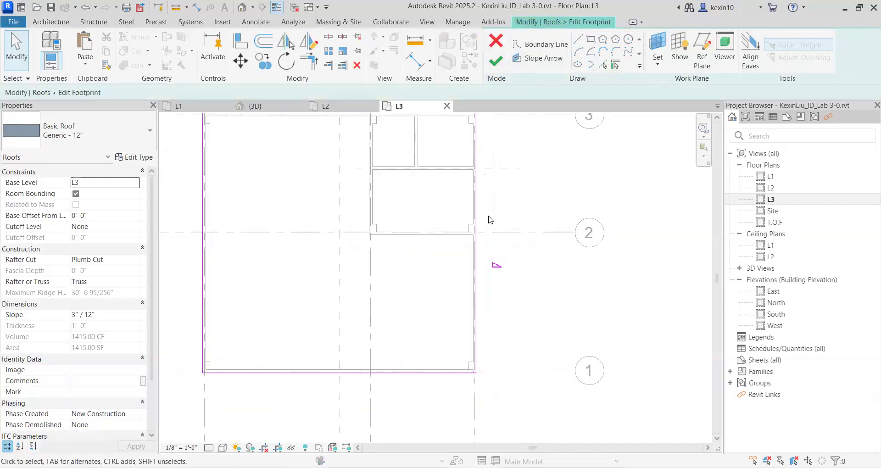
{"action": "left_click", "coordinate": [476, 217]}
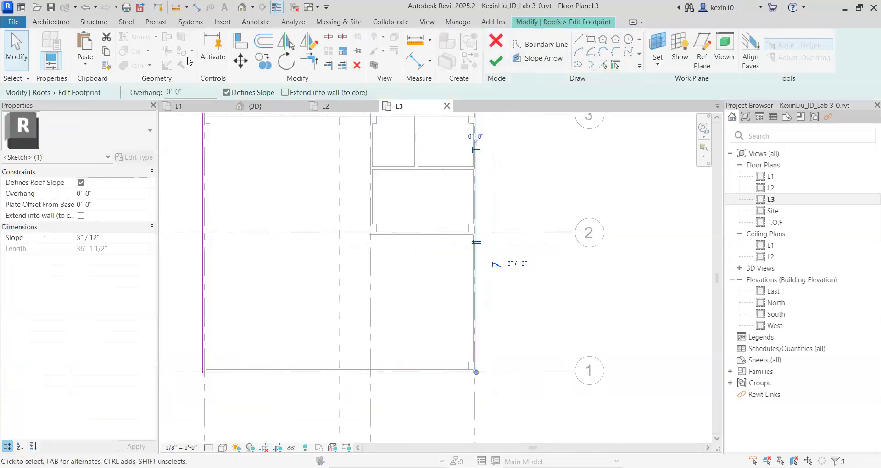
{"action": "left_click", "coordinate": [226, 93]}
{"action": "left_click", "coordinate": [503, 66]}
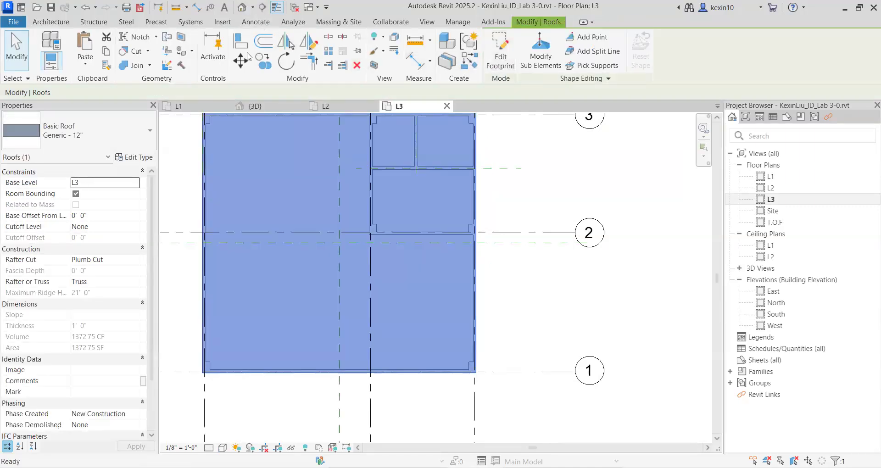
Examine the flat roof from several sides in the 3D view and in the L3 floor plan.
{"action": "left_click", "coordinate": [242, 7]}
{"action": "scroll", "coordinate": [529, 268], "scroll_direction": "up", "scroll_amount": 3}
{"action": "scroll", "coordinate": [529, 268], "scroll_direction": "down", "scroll_amount": 2}
{"action": "middle_click_drag", "start_coordinate": [544, 282], "coordinate": [361, 252], "text": "shift"}
{"action": "middle_click_drag", "start_coordinate": [420, 272], "coordinate": [566, 254], "text": "shift"}
{"action": "scroll", "coordinate": [592, 246], "scroll_direction": "up", "scroll_amount": 3}
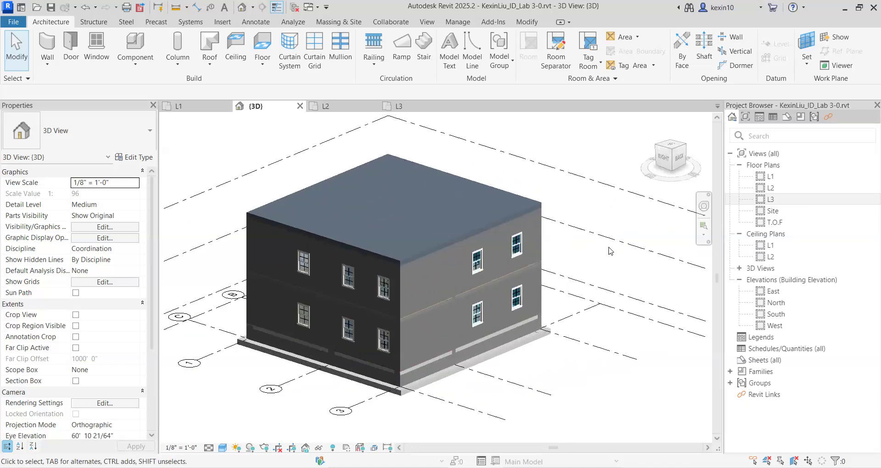
{"action": "double_click", "coordinate": [764, 200]}
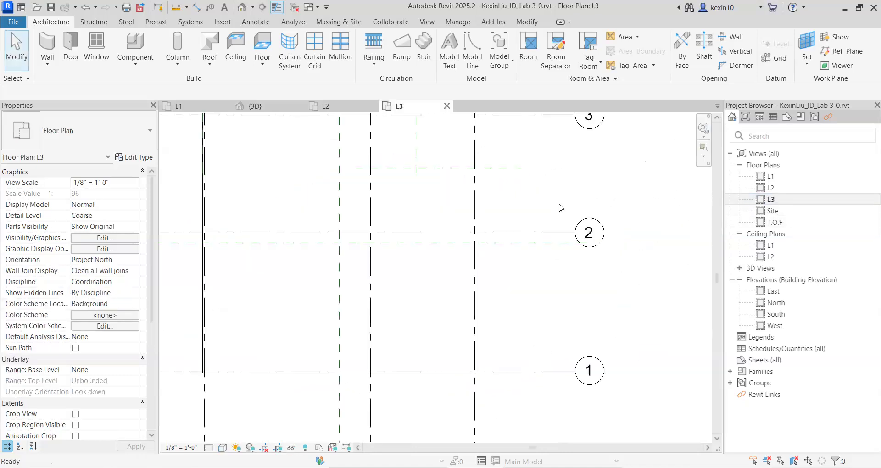
{"action": "scroll", "coordinate": [403, 222], "scroll_direction": "down", "scroll_amount": 4}
{"action": "middle_click_drag", "start_coordinate": [348, 208], "coordinate": [351, 204]}
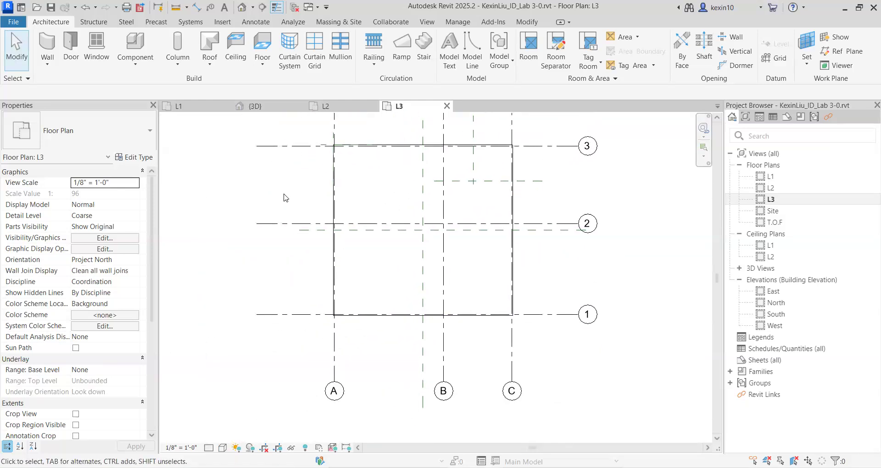
Delete the flat roof from the building in the 3D view.
{"action": "left_click", "coordinate": [241, 7]}
{"action": "middle_click_drag", "start_coordinate": [370, 186], "coordinate": [360, 224], "text": "shift"}
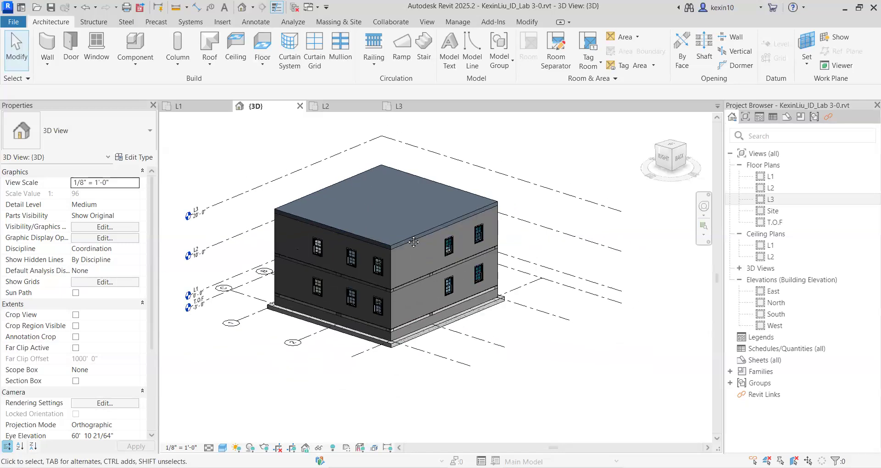
{"action": "middle_click_drag", "start_coordinate": [413, 242], "coordinate": [416, 239]}
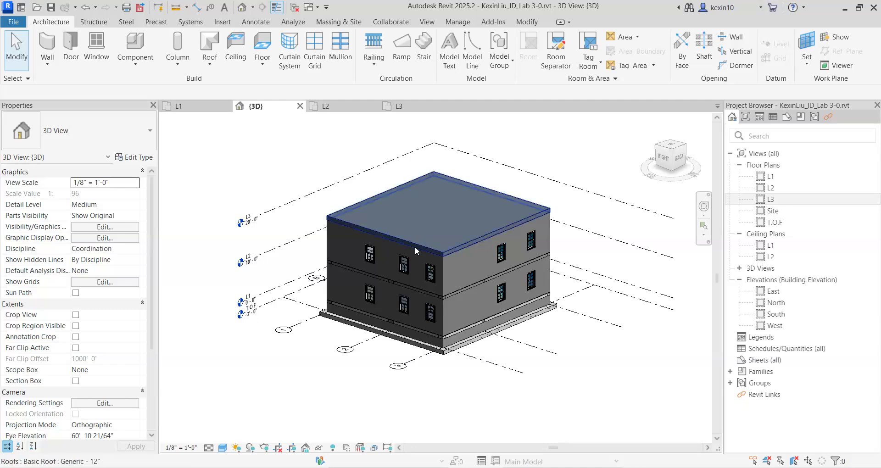
{"action": "left_click", "coordinate": [415, 248]}
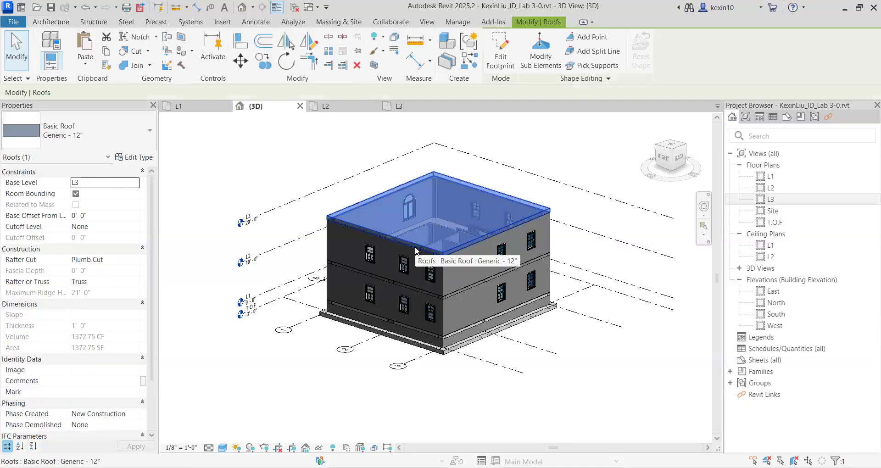
{"action": "key", "text": "Delete"}
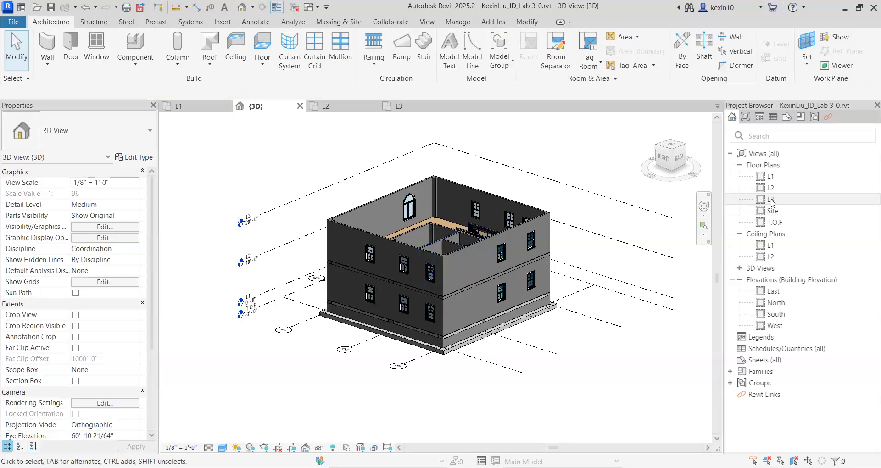
In the L3 floor plan, start a roof by extrusion and pick the exterior wall face along grid 1 as its work plane.
{"action": "double_click", "coordinate": [771, 200]}
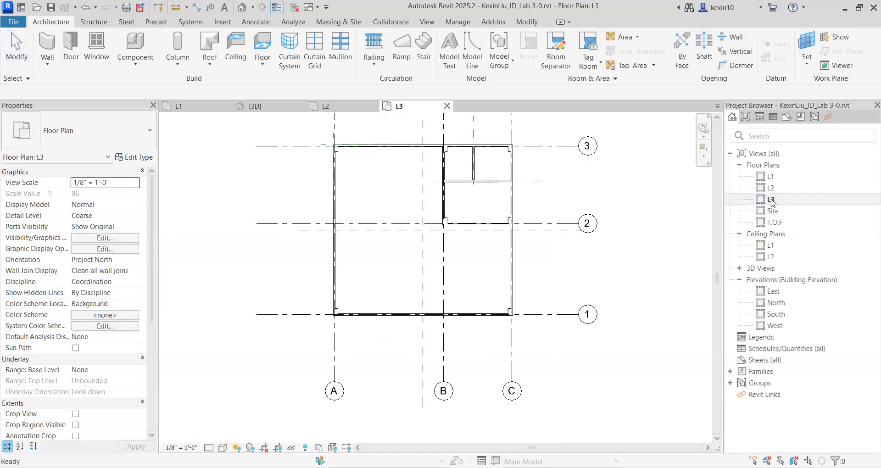
{"action": "middle_click_drag", "start_coordinate": [358, 207], "coordinate": [347, 201]}
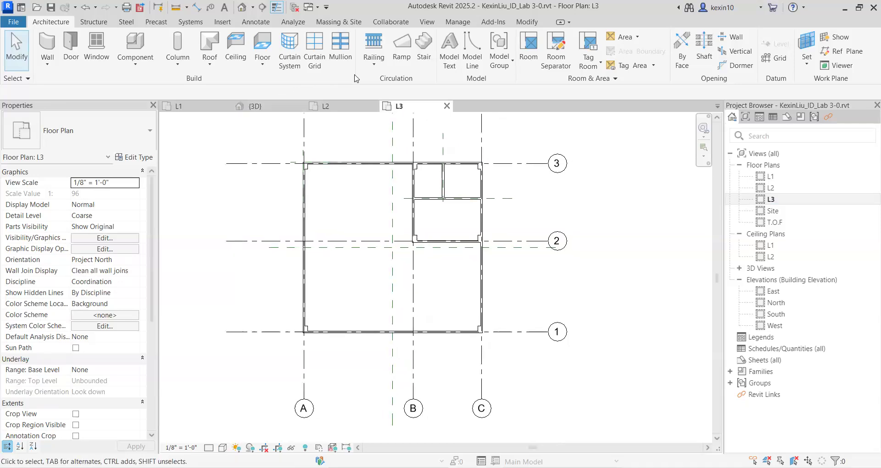
{"action": "left_click", "coordinate": [209, 67]}
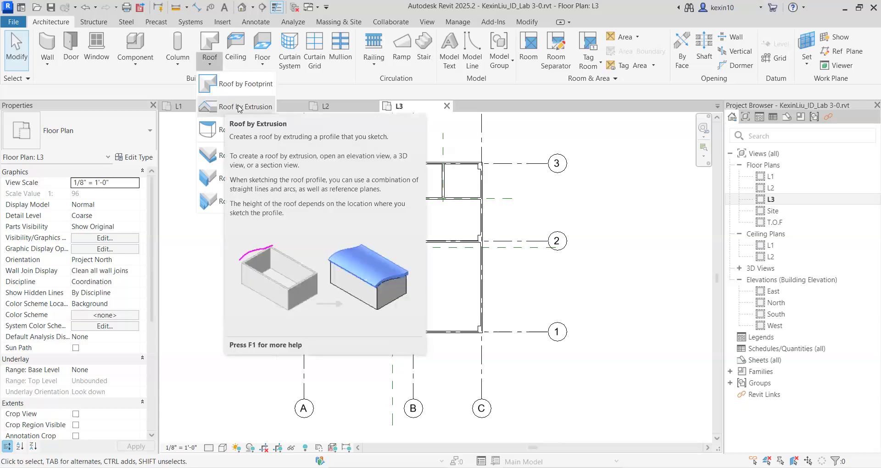
{"action": "left_click", "coordinate": [239, 108]}
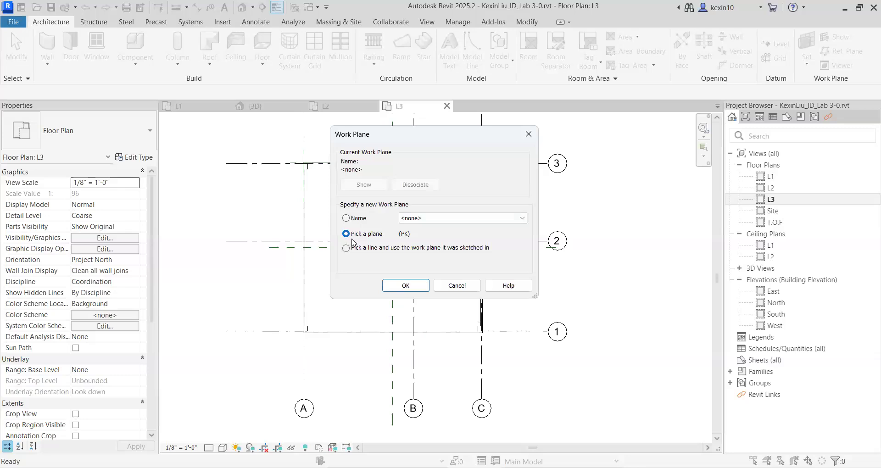
{"action": "left_click", "coordinate": [402, 288]}
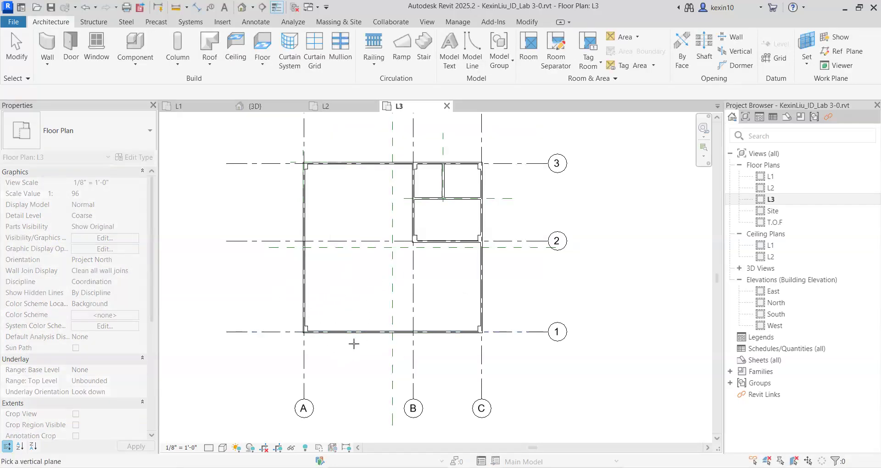
{"action": "scroll", "coordinate": [345, 343], "scroll_direction": "up", "scroll_amount": 1}
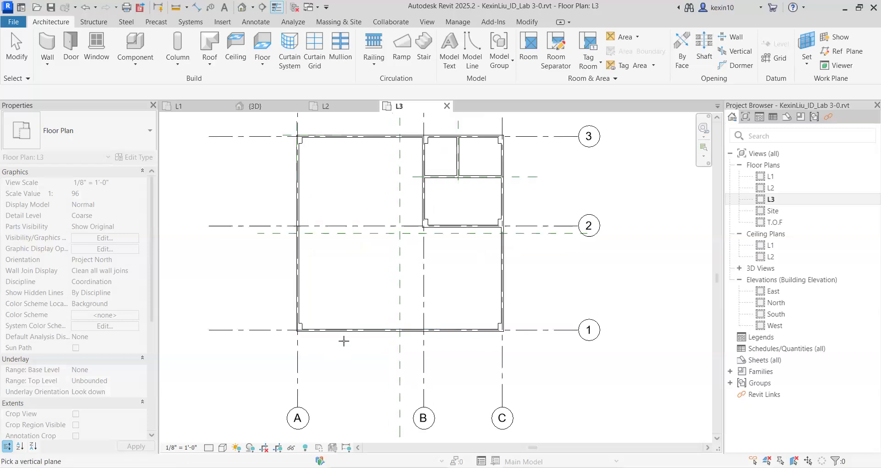
{"action": "scroll", "coordinate": [343, 341], "scroll_direction": "up", "scroll_amount": 1}
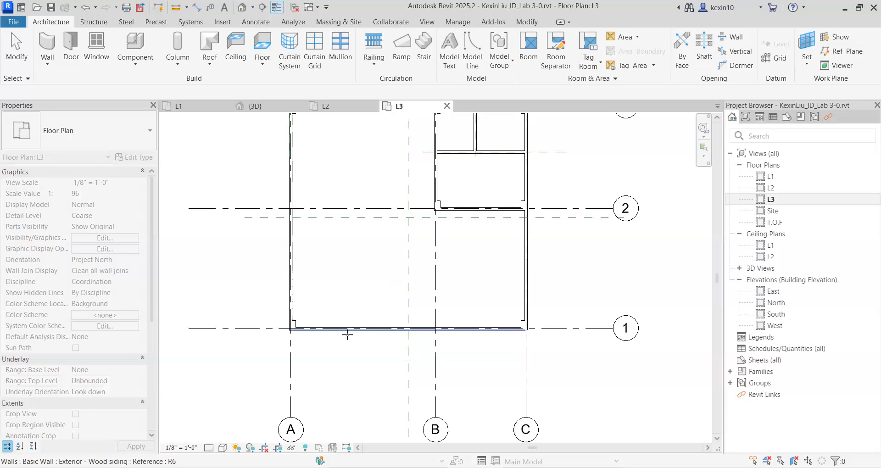
{"action": "double_click", "coordinate": [372, 321]}
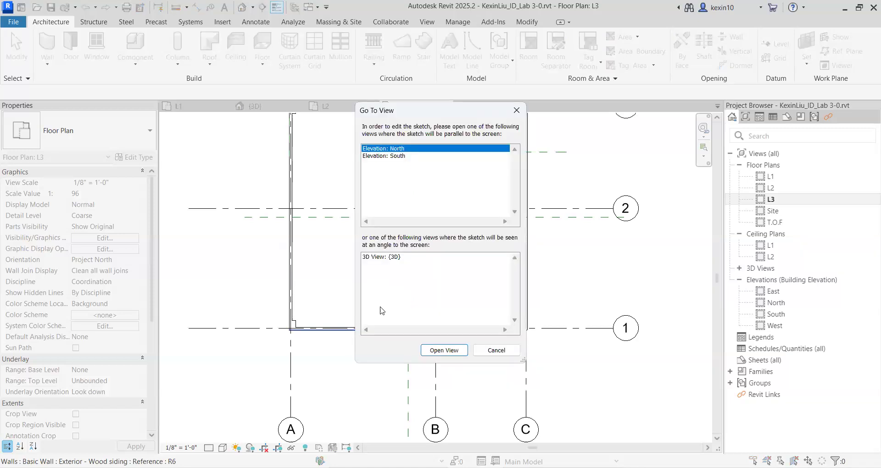
Open the South elevation for the roof profile and accept L3 with a 0' 0" offset as the reference level.
{"action": "left_click", "coordinate": [402, 156]}
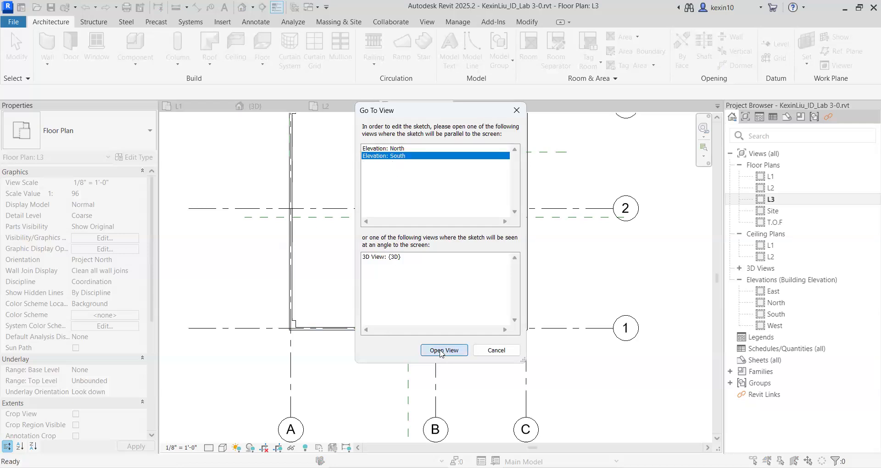
{"action": "key", "text": "Return"}
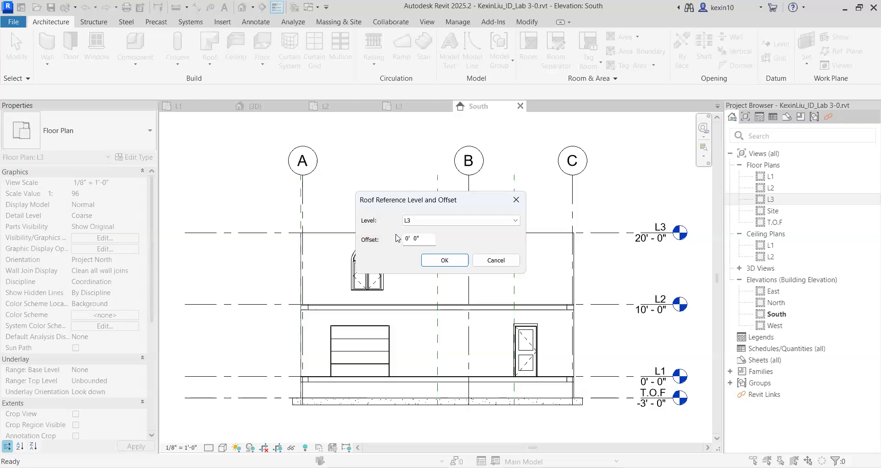
{"action": "left_click", "coordinate": [446, 262]}
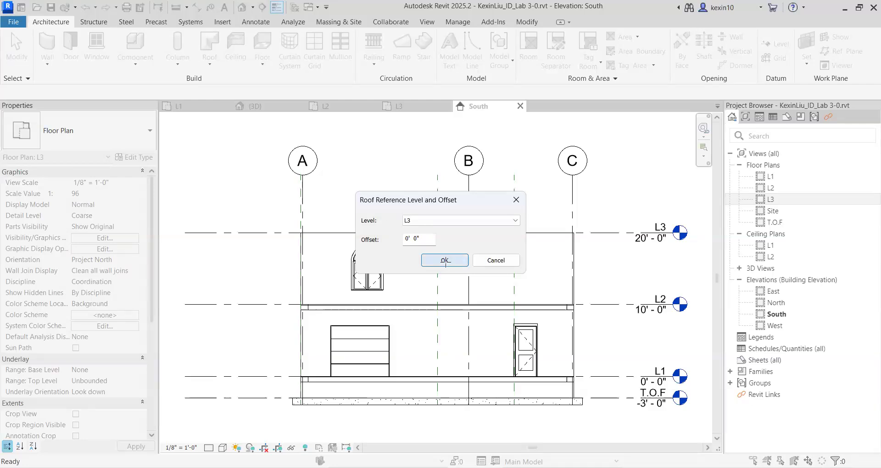
Sketch a start-end-radius arc between the outer wall corners at L3, bulging upward with a radius of about 23' 10".
{"action": "scroll", "coordinate": [349, 215], "scroll_direction": "down", "scroll_amount": 2}
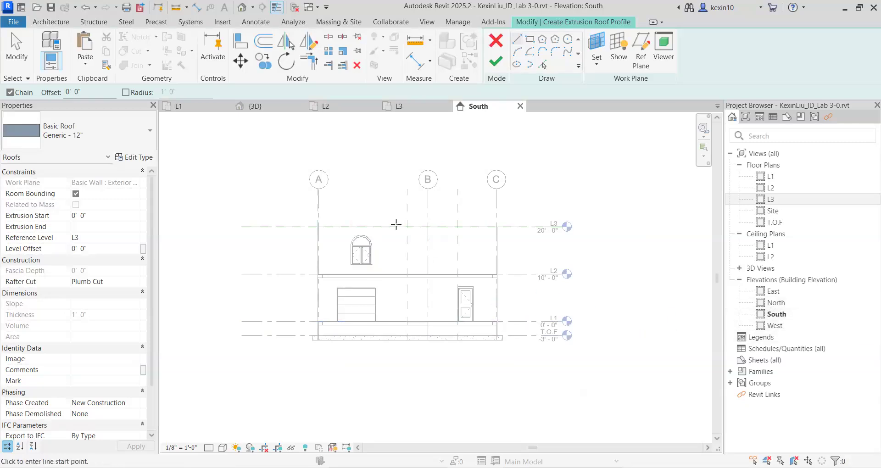
{"action": "scroll", "coordinate": [395, 223], "scroll_direction": "up", "scroll_amount": 3}
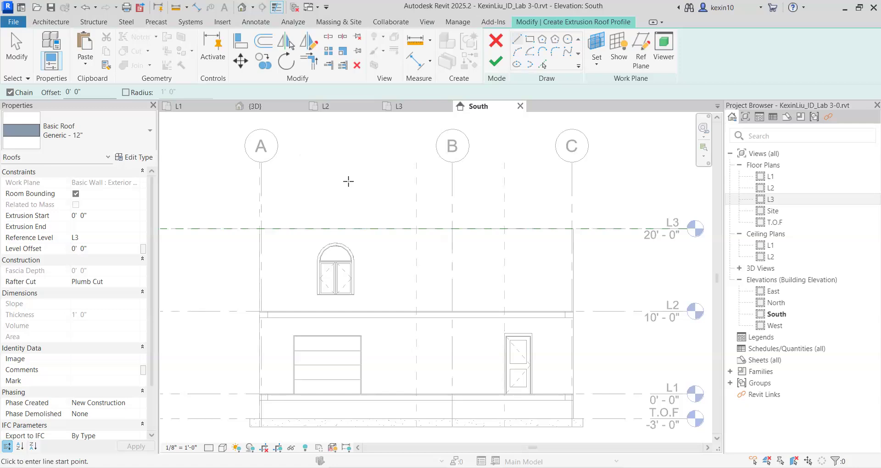
{"action": "scroll", "coordinate": [340, 181], "scroll_direction": "down", "scroll_amount": 2}
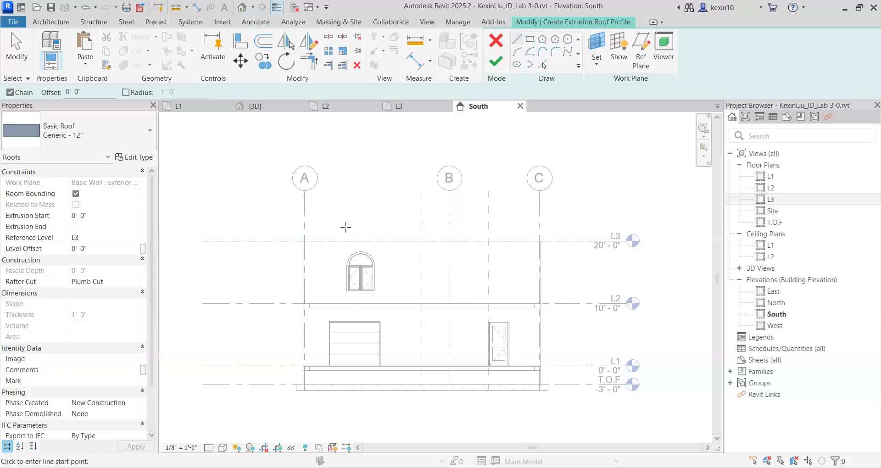
{"action": "scroll", "coordinate": [354, 218], "scroll_direction": "up", "scroll_amount": 2}
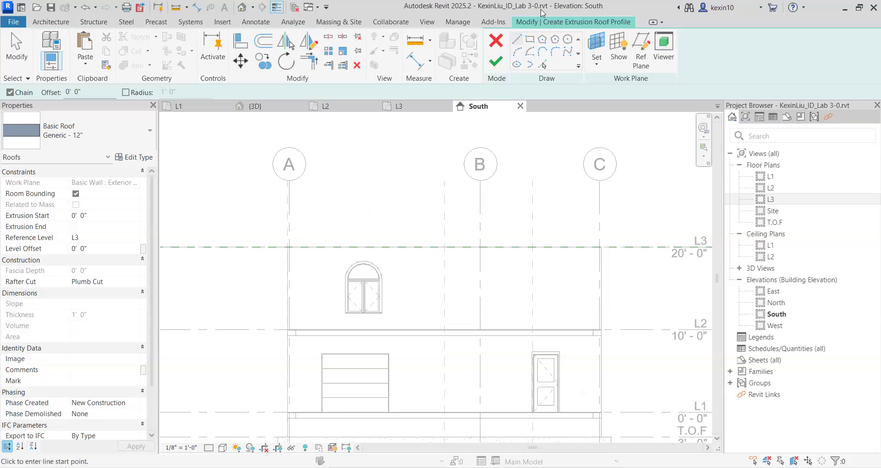
{"action": "left_click", "coordinate": [517, 51]}
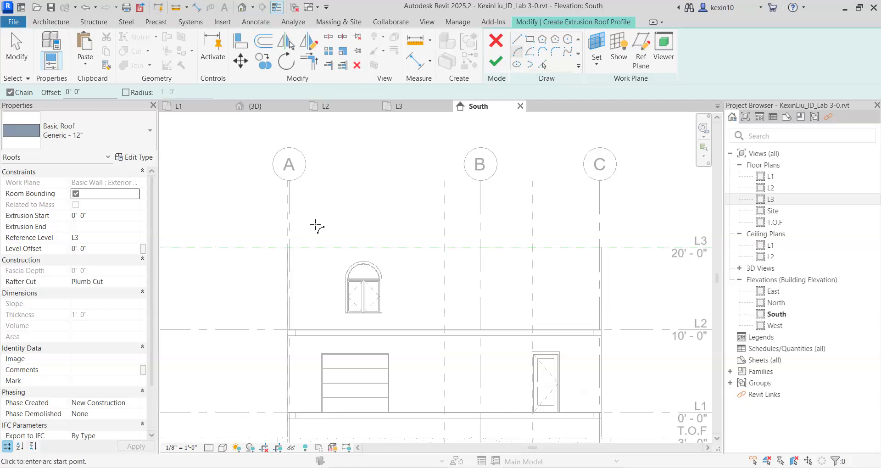
{"action": "scroll", "coordinate": [288, 255], "scroll_direction": "up", "scroll_amount": 3}
{"action": "scroll", "coordinate": [288, 256], "scroll_direction": "up", "scroll_amount": 1}
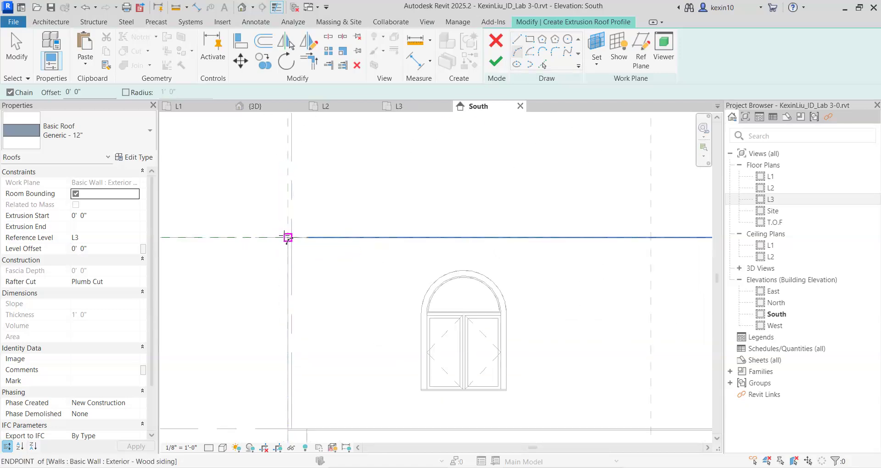
{"action": "left_click", "coordinate": [285, 238]}
{"action": "scroll", "coordinate": [285, 237], "scroll_direction": "down", "scroll_amount": 3}
{"action": "scroll", "coordinate": [285, 236], "scroll_direction": "down", "scroll_amount": 2}
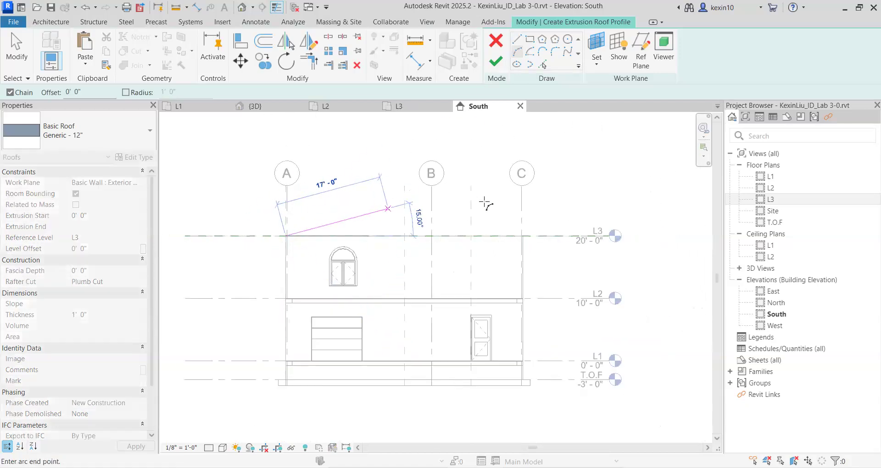
{"action": "scroll", "coordinate": [499, 225], "scroll_direction": "up", "scroll_amount": 4}
{"action": "scroll", "coordinate": [516, 235], "scroll_direction": "up", "scroll_amount": 3}
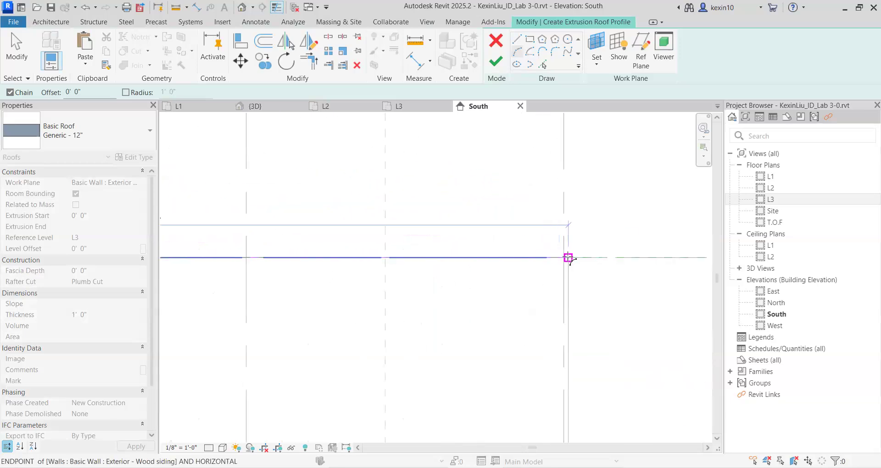
{"action": "left_click", "coordinate": [568, 258]}
{"action": "scroll", "coordinate": [562, 252], "scroll_direction": "down", "scroll_amount": 3}
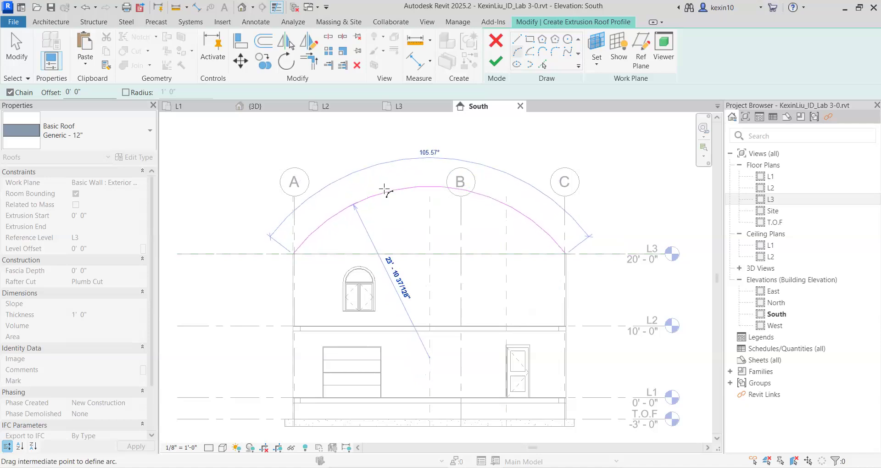
{"action": "left_click", "coordinate": [390, 191]}
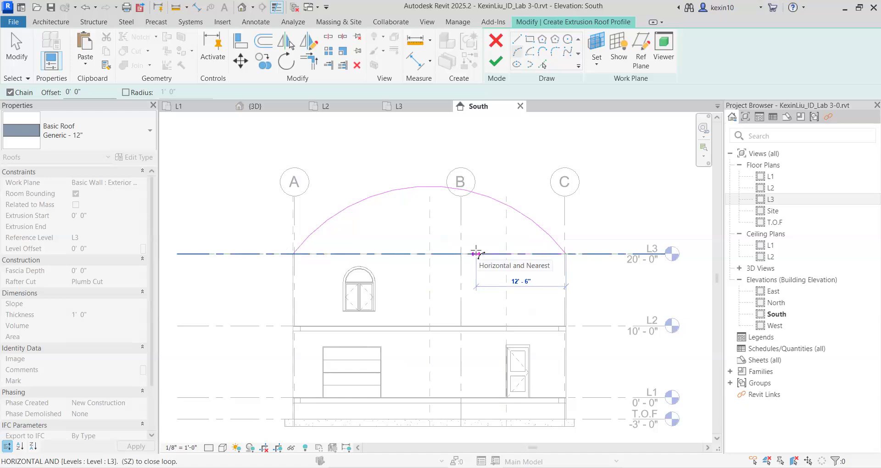
{"action": "key", "text": "Escape"}
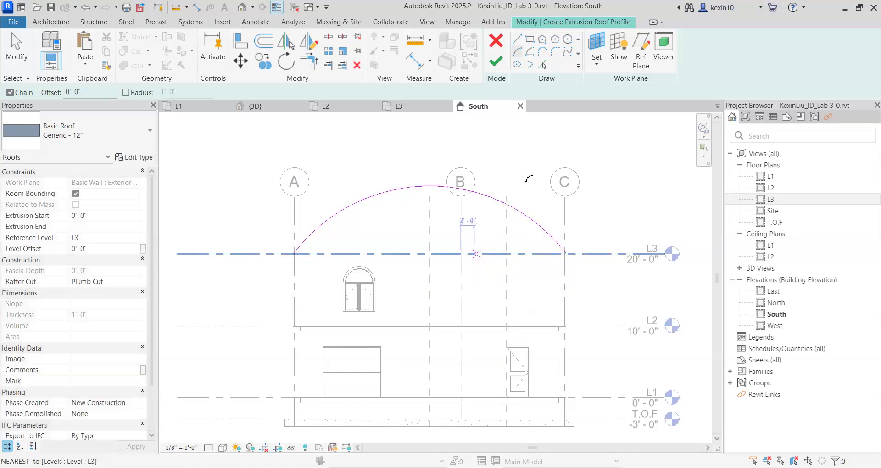
{"action": "key", "text": "Escape"}
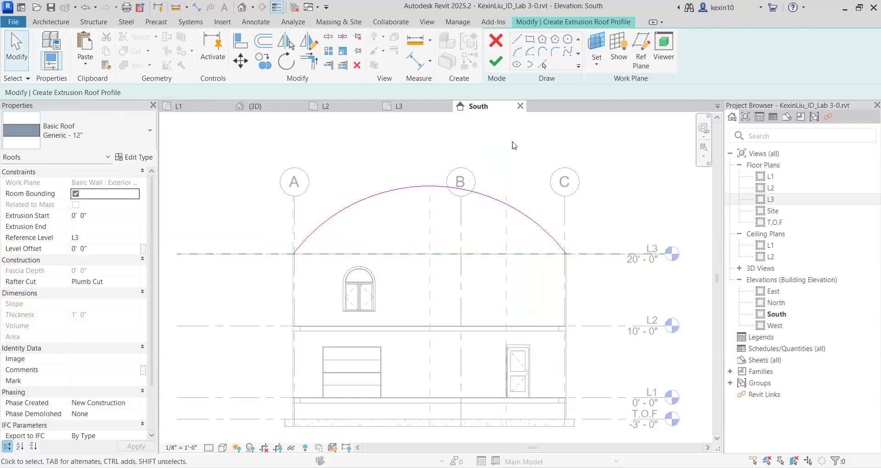
Finish the extrusion roof profile and examine the curved roof and its open gable ends in the 3D view.
{"action": "left_click", "coordinate": [496, 61]}
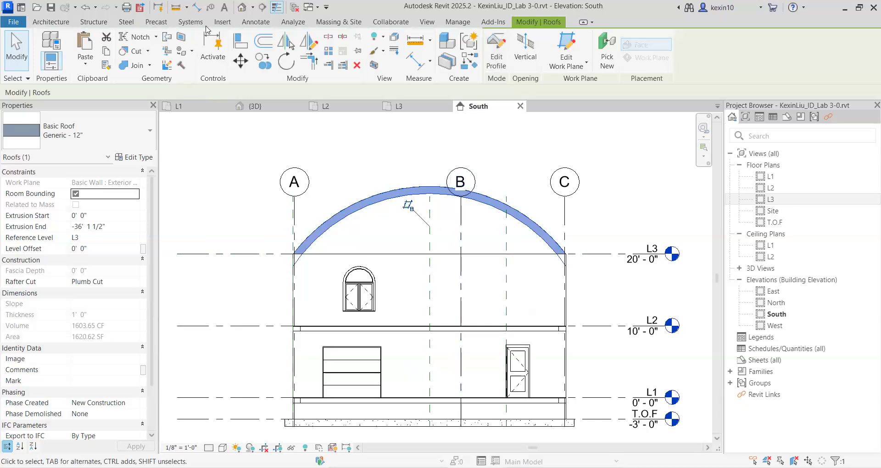
{"action": "left_click", "coordinate": [241, 10]}
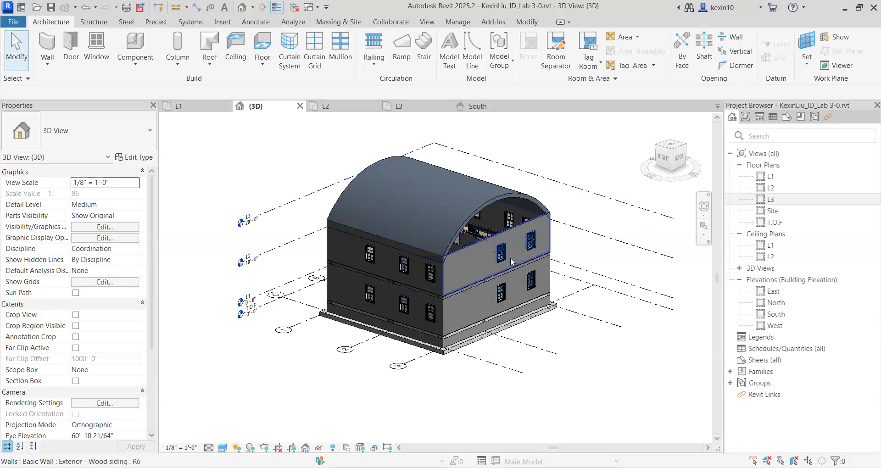
{"action": "middle_click_drag", "start_coordinate": [504, 288], "coordinate": [496, 207], "text": "shift"}
{"action": "scroll", "coordinate": [445, 236], "scroll_direction": "up", "scroll_amount": 2}
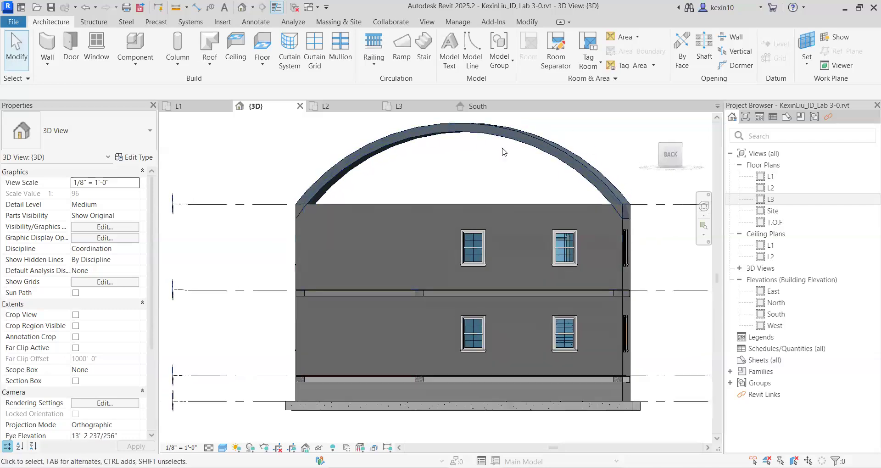
{"action": "middle_click_drag", "start_coordinate": [403, 255], "coordinate": [565, 148], "text": "shift"}
{"action": "middle_click_drag", "start_coordinate": [406, 242], "coordinate": [447, 246]}
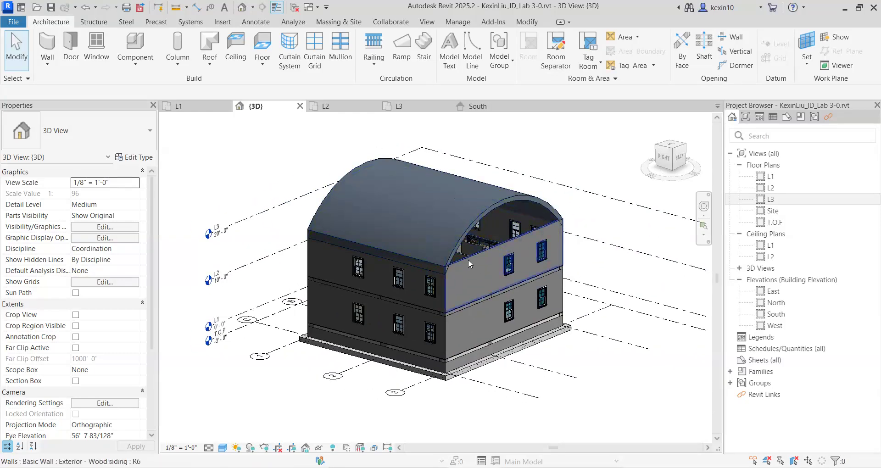
Attach the top of the upper-storey back wall to the curved roof.
{"action": "left_click", "coordinate": [469, 262]}
{"action": "scroll", "coordinate": [495, 197], "scroll_direction": "up", "scroll_amount": 5}
{"action": "middle_click_drag", "start_coordinate": [496, 197], "coordinate": [406, 246], "text": "shift"}
{"action": "scroll", "coordinate": [463, 238], "scroll_direction": "up", "scroll_amount": 1}
{"action": "scroll", "coordinate": [509, 189], "scroll_direction": "down", "scroll_amount": 3}
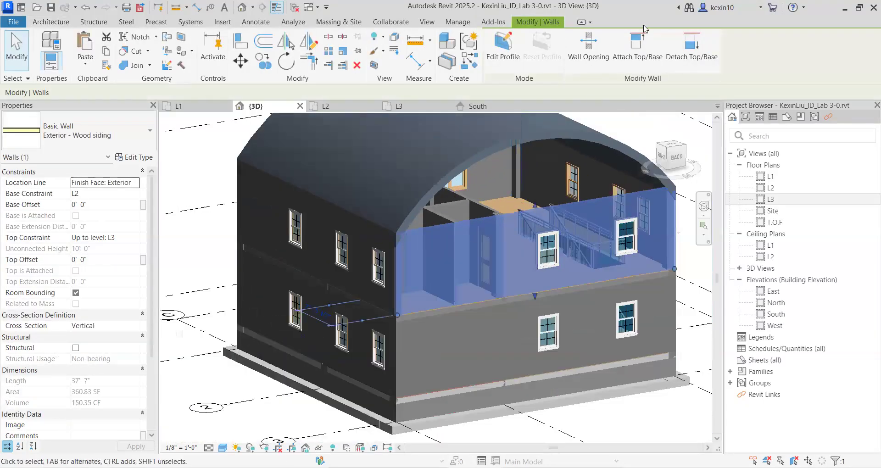
{"action": "left_click", "coordinate": [632, 54]}
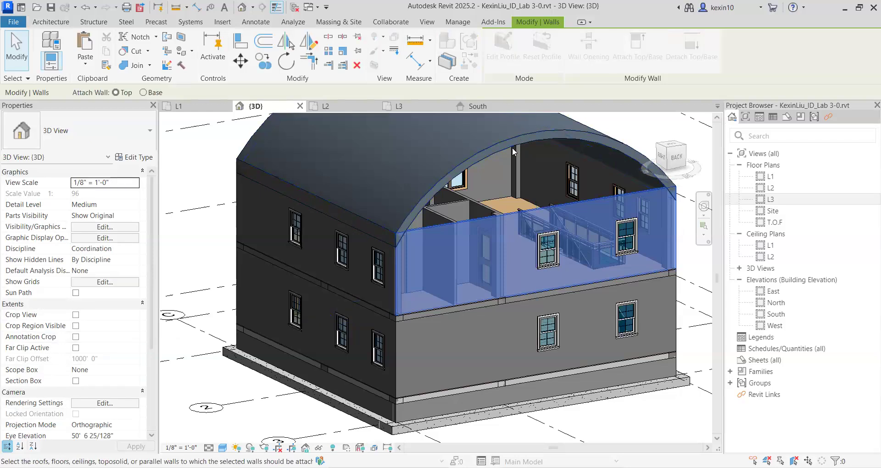
{"action": "left_click", "coordinate": [500, 138]}
{"action": "scroll", "coordinate": [509, 147], "scroll_direction": "down", "scroll_amount": 3}
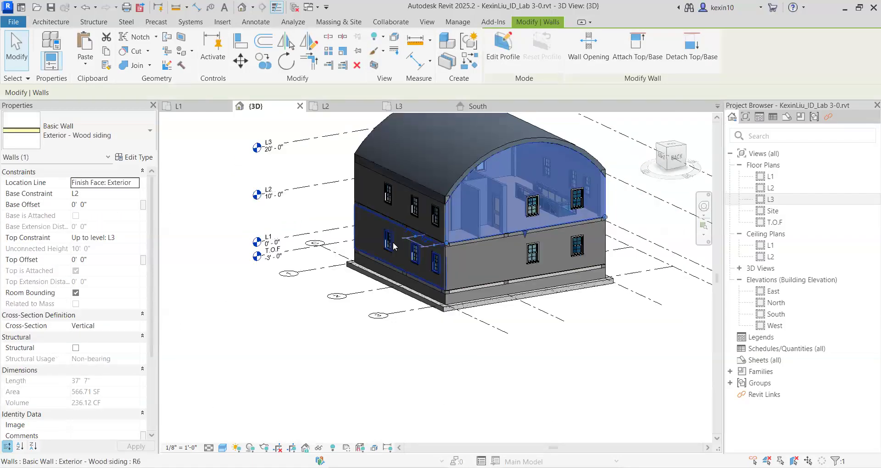
Attach the top of the upper-storey front wall, above the garage door, to the curved roof.
{"action": "left_click", "coordinate": [426, 377]}
{"action": "middle_click_drag", "start_coordinate": [427, 377], "coordinate": [567, 263], "text": "shift"}
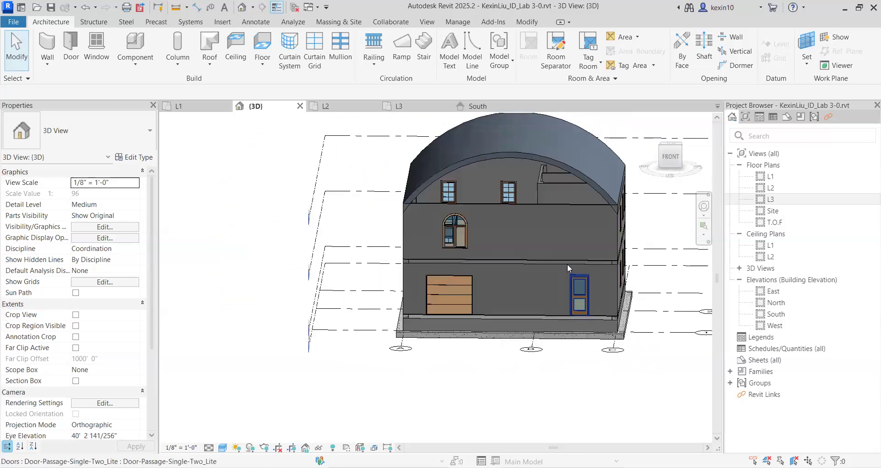
{"action": "scroll", "coordinate": [567, 263], "scroll_direction": "up", "scroll_amount": 2}
{"action": "left_click", "coordinate": [539, 186]}
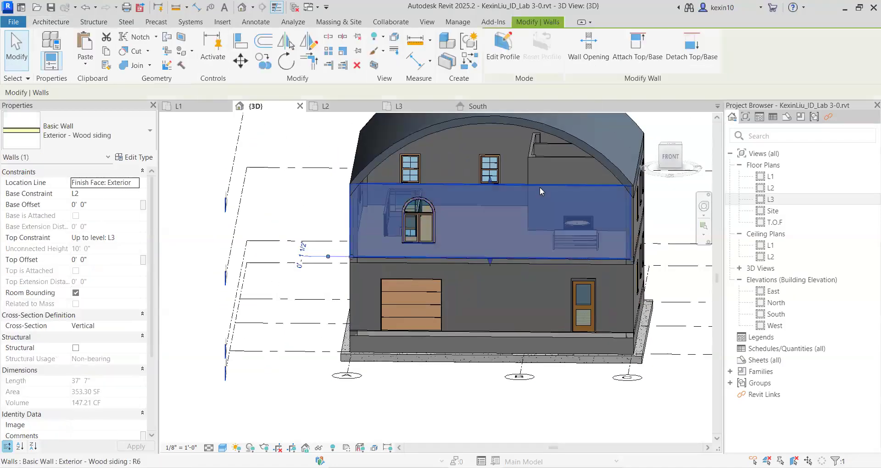
{"action": "left_click", "coordinate": [637, 46]}
{"action": "left_click", "coordinate": [564, 133]}
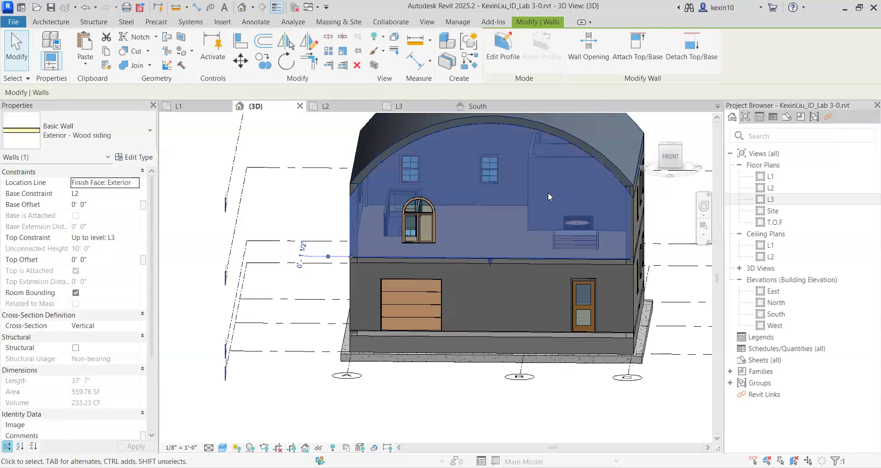
Change the upper-storey back wall's double-hung window nearer the middle to Window-Casement-Double-Roundtop 36" x 72".
{"action": "scroll", "coordinate": [542, 300], "scroll_direction": "down", "scroll_amount": 4}
{"action": "left_click", "coordinate": [594, 336]}
{"action": "middle_click_drag", "start_coordinate": [594, 337], "coordinate": [519, 238], "text": "shift"}
{"action": "middle_click_drag", "start_coordinate": [519, 237], "coordinate": [409, 247]}
{"action": "scroll", "coordinate": [380, 335], "scroll_direction": "up", "scroll_amount": 4}
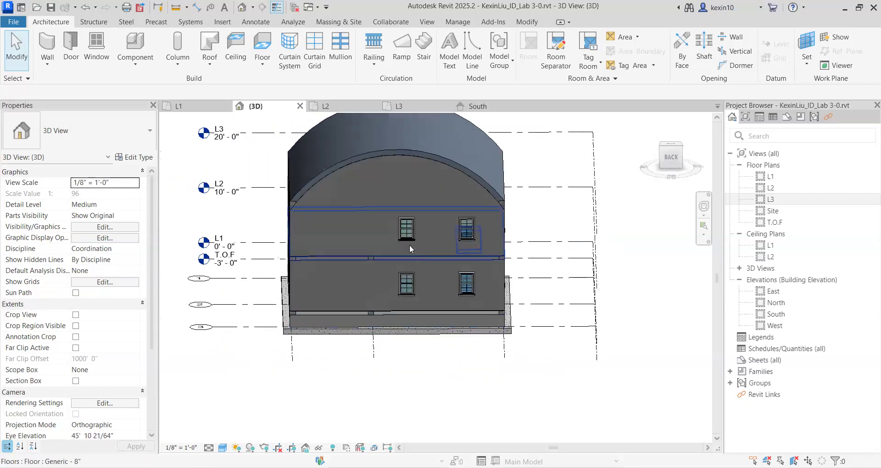
{"action": "scroll", "coordinate": [407, 233], "scroll_direction": "up", "scroll_amount": 2}
{"action": "left_click", "coordinate": [405, 226]}
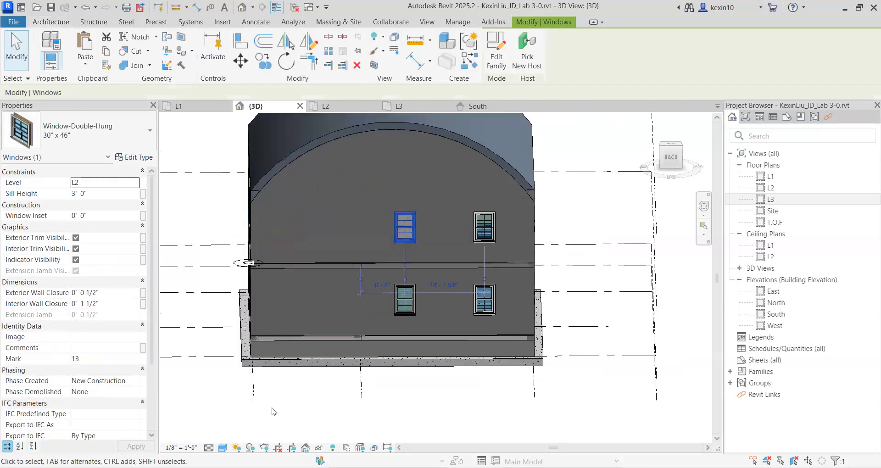
{"action": "middle_click_drag", "start_coordinate": [417, 265], "coordinate": [480, 274]}
{"action": "left_click", "coordinate": [291, 235]}
{"action": "scroll", "coordinate": [419, 266], "scroll_direction": "down", "scroll_amount": 2}
{"action": "middle_click_drag", "start_coordinate": [351, 282], "coordinate": [166, 298]}
{"action": "left_click", "coordinate": [271, 264]}
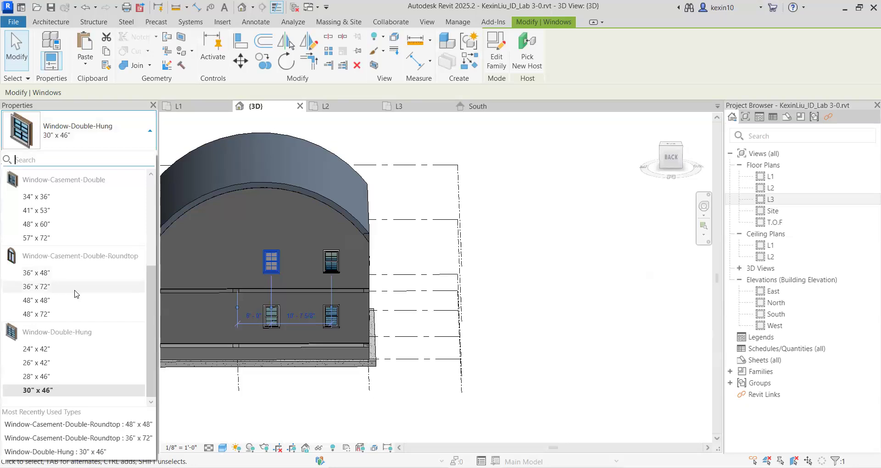
{"action": "left_click", "coordinate": [76, 286]}
{"action": "left_click", "coordinate": [482, 280]}
Change the other upper-storey back wall window, nearer the corner, to Window-Casement-Double-Roundtop 36" x 48" and view the building from an angle.
{"action": "scroll", "coordinate": [420, 261], "scroll_direction": "up", "scroll_amount": 3}
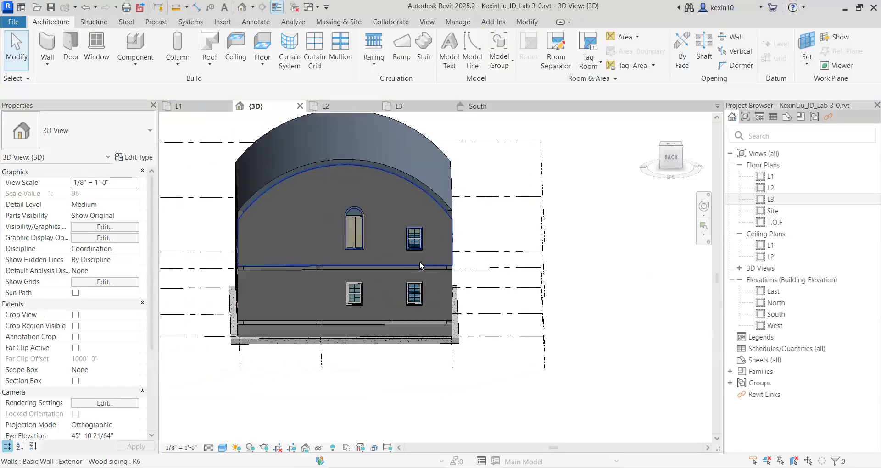
{"action": "left_click", "coordinate": [413, 232]}
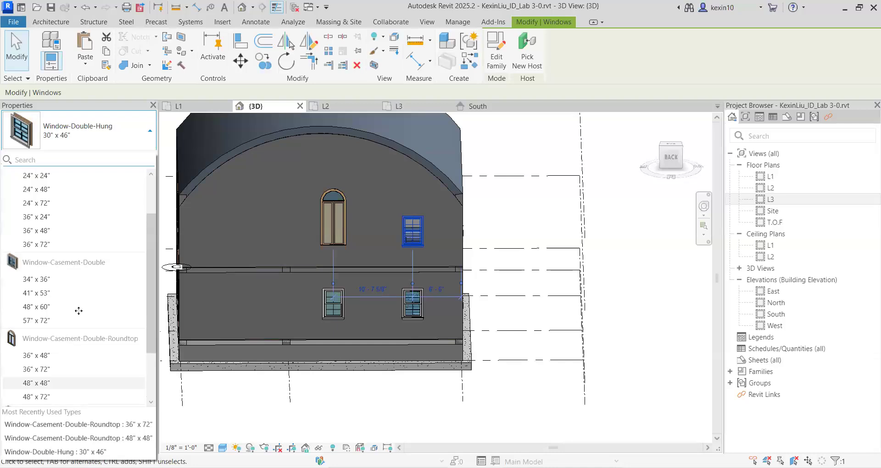
{"action": "left_click", "coordinate": [55, 356]}
{"action": "left_click", "coordinate": [606, 291]}
{"action": "scroll", "coordinate": [583, 288], "scroll_direction": "down", "scroll_amount": 3}
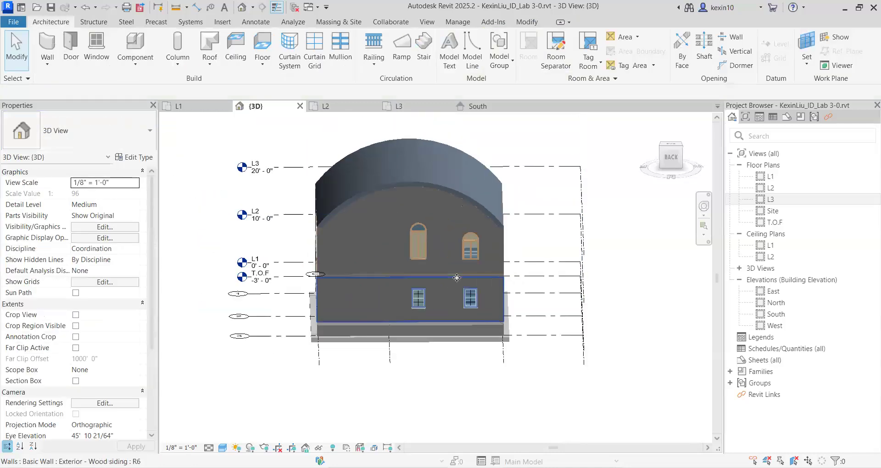
{"action": "middle_click_drag", "start_coordinate": [457, 277], "coordinate": [476, 271], "text": "shift"}
{"action": "middle_click_drag", "start_coordinate": [356, 262], "coordinate": [644, 351], "text": "shift"}
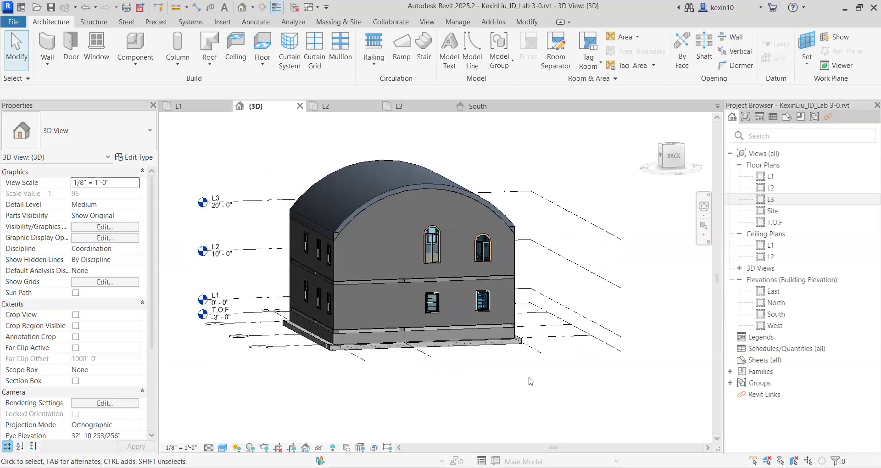
Switch to the Revit Lab 3 slides in PowerPoint and review the Create by Footprint roof slides from slide 33 to 39.
{"action": "key", "text": "alt+Tab"}
{"action": "left_click", "coordinate": [67, 398]}
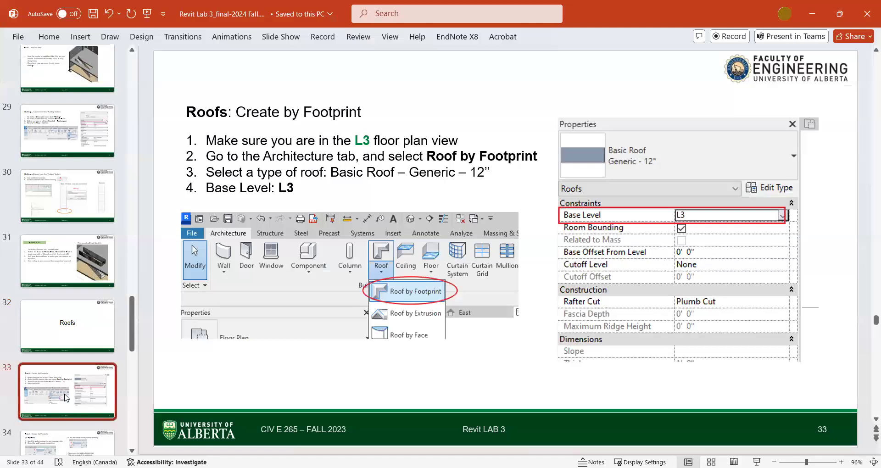
{"action": "scroll", "coordinate": [67, 398], "scroll_direction": "down", "scroll_amount": 1}
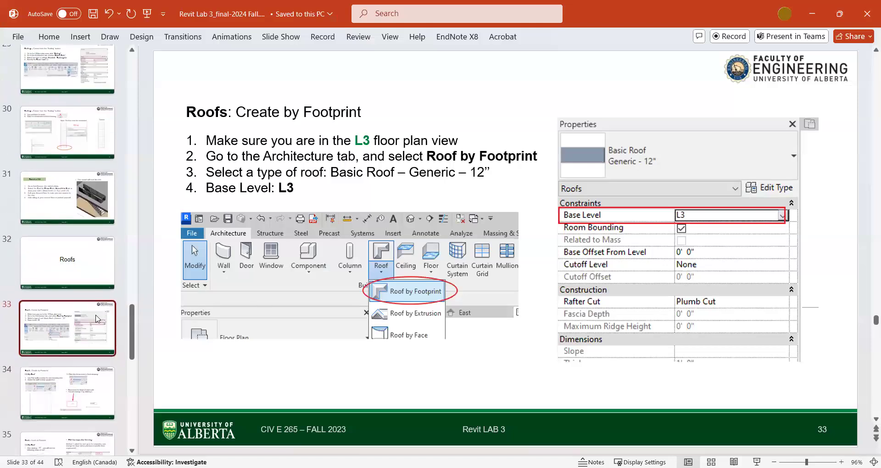
{"action": "scroll", "coordinate": [98, 318], "scroll_direction": "down", "scroll_amount": 3}
{"action": "left_click", "coordinate": [80, 244]}
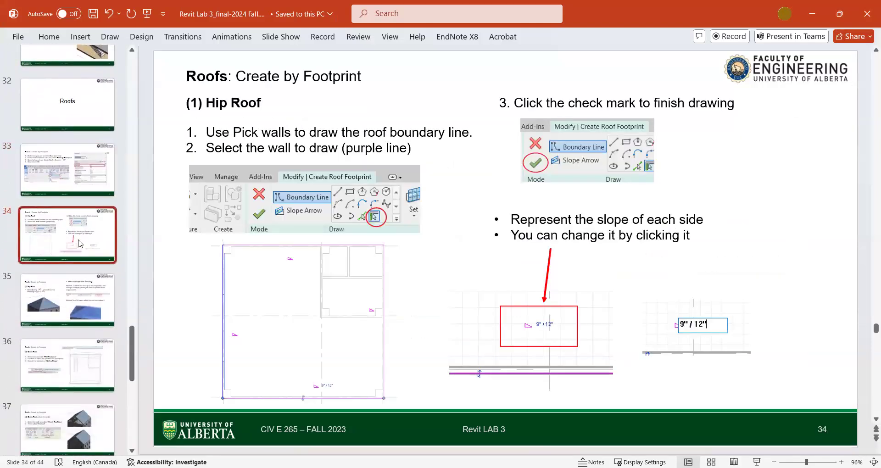
{"action": "key", "text": "Down"}
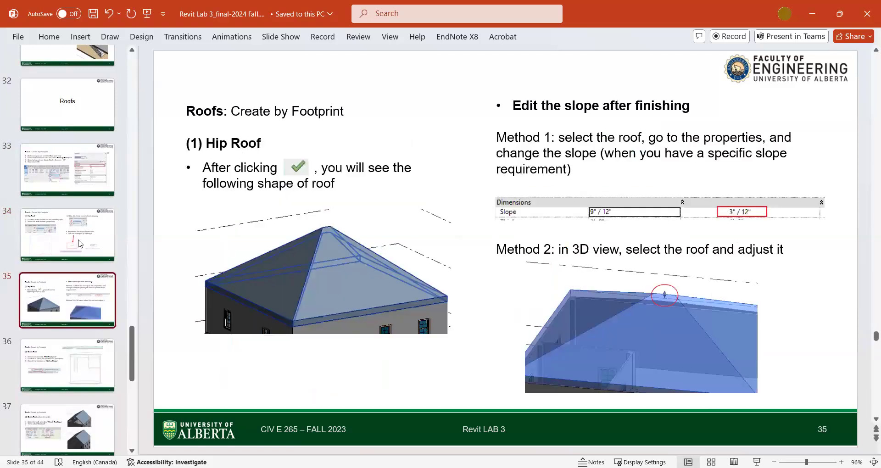
{"action": "key", "text": "Down"}
{"action": "key", "text": "Down"}
{"action": "key", "text": "Down"}
{"action": "key", "text": "Down"}
{"action": "key", "text": "Down"}
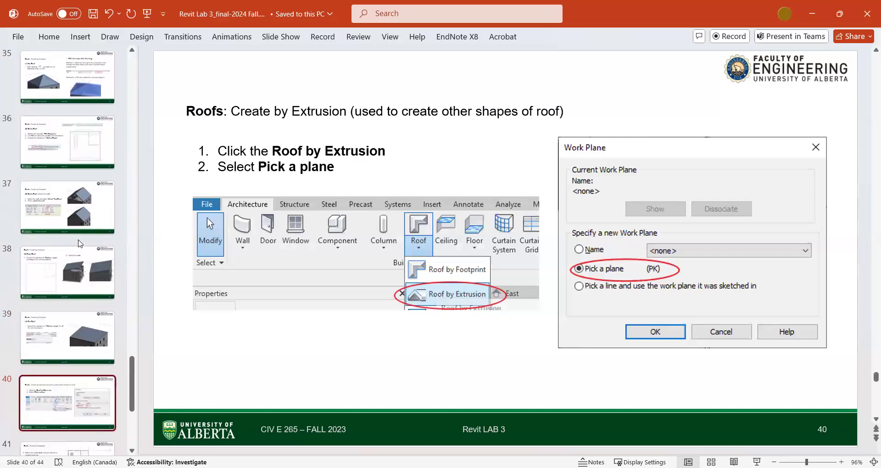
Review the Create by Extrusion roof slides from slide 40 on, through to the Exercise 3.3 slide.
{"action": "key", "text": "Down"}
{"action": "key", "text": "Down"}
{"action": "key", "text": "Down"}
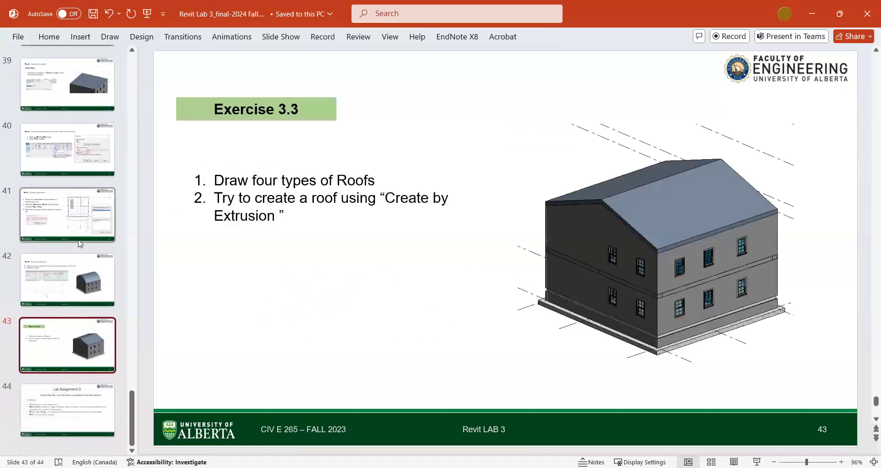